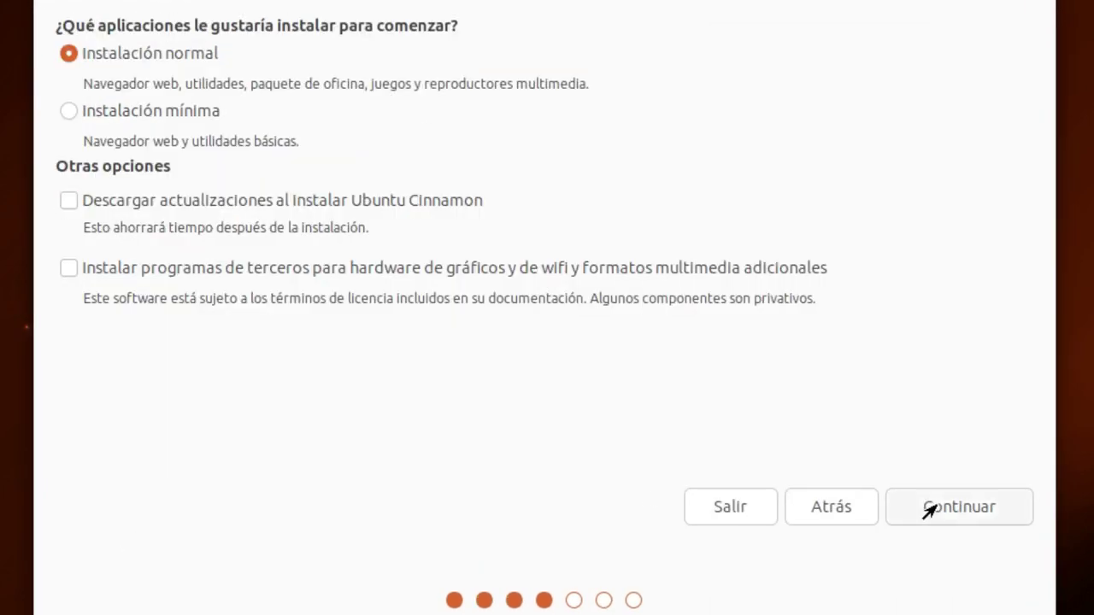
Run a normal installation with the default disk setup, enter the user's name, then restart
click(959, 507)
click(974, 507)
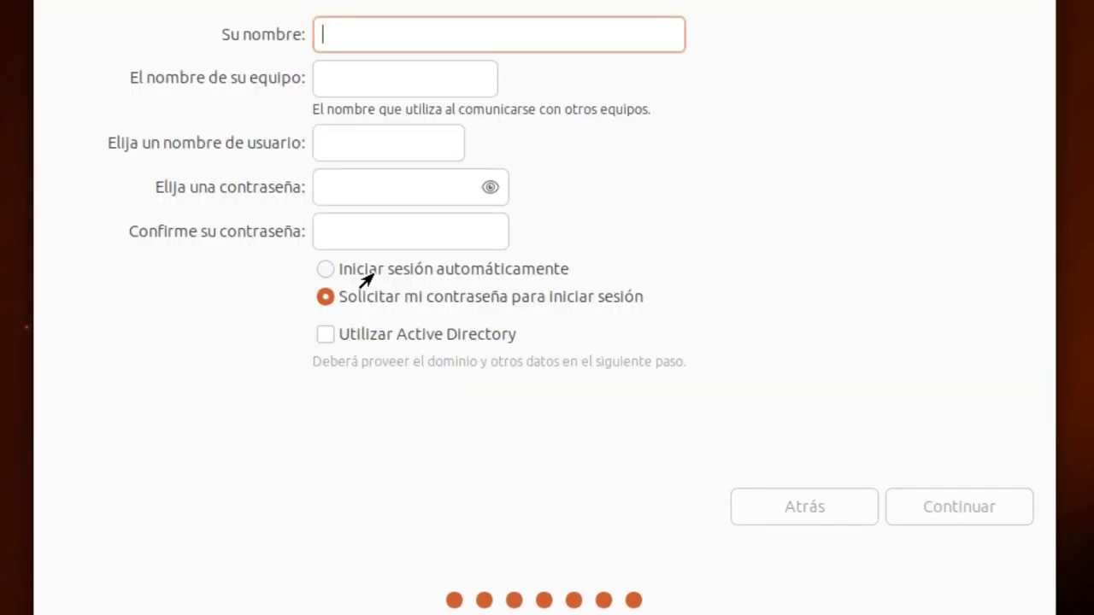
text(La Garza Resistente)
key(Tab)
key(Tab)
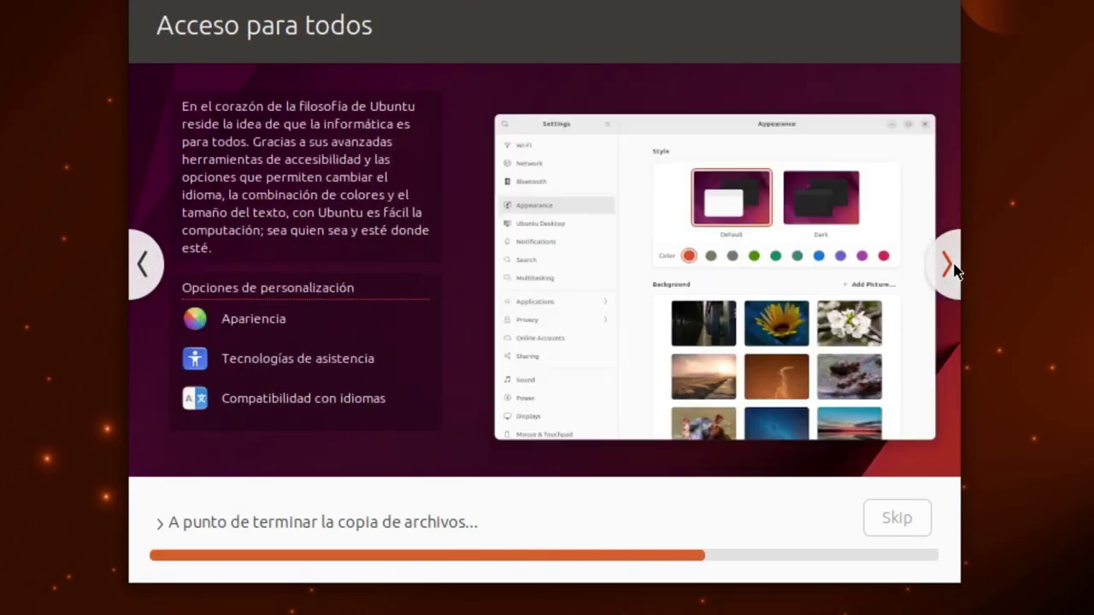
click(945, 263)
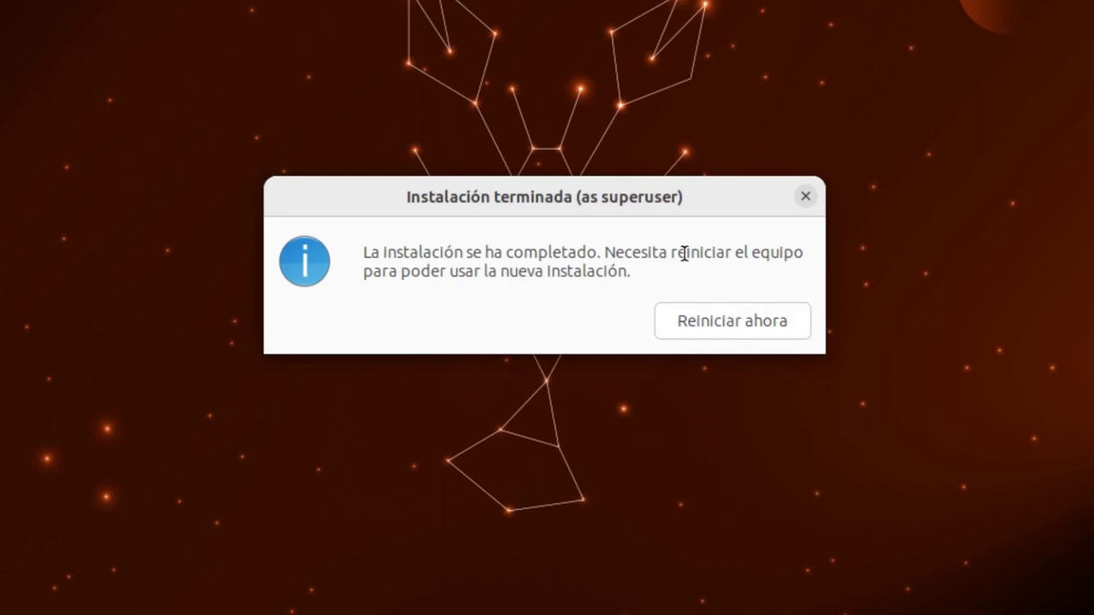
click(767, 317)
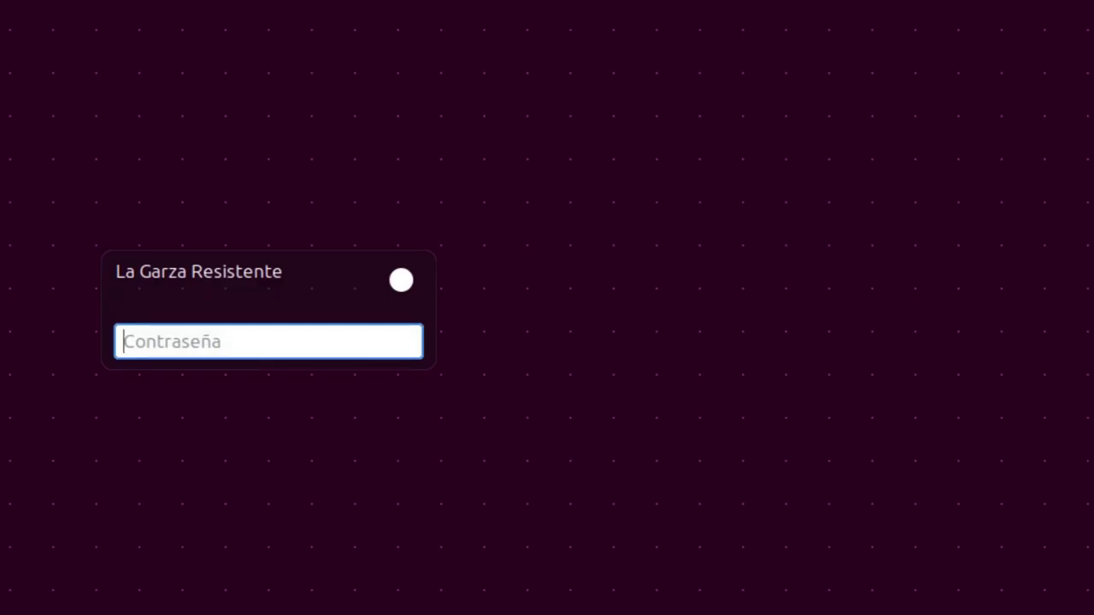
Log in to the new account with its password
text(••)
key(Return)
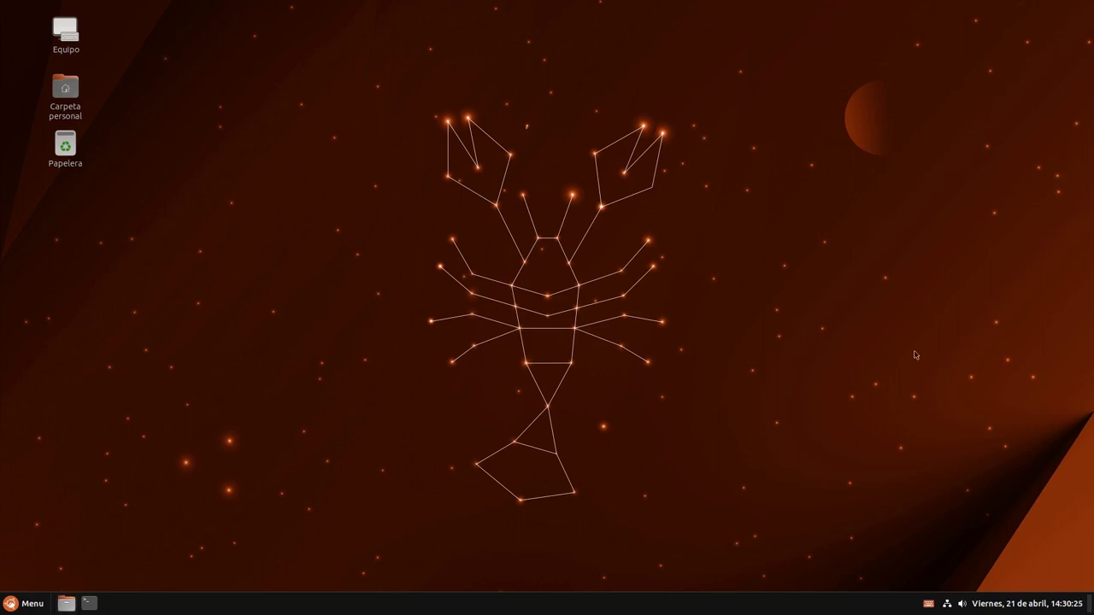
Check the panel's calendar, volume controls and network connections popups, closing each
click(992, 603)
click(991, 603)
click(966, 605)
click(966, 605)
click(965, 605)
click(960, 606)
click(947, 604)
click(947, 603)
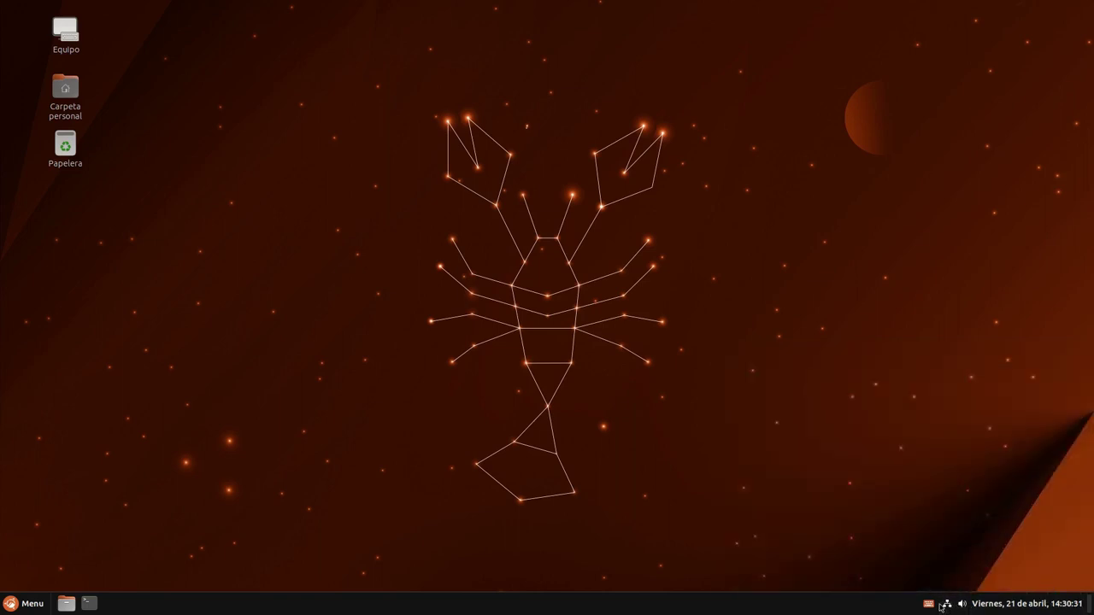
click(1003, 607)
click(1021, 607)
Open and close the application menu, then reopen it with Super
click(34, 609)
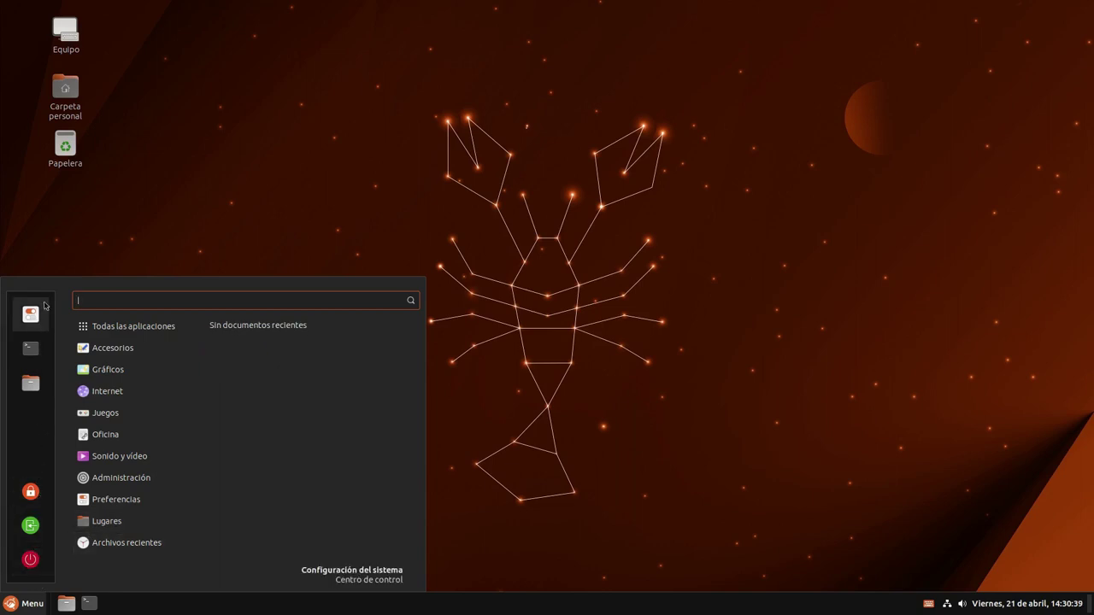
click(213, 203)
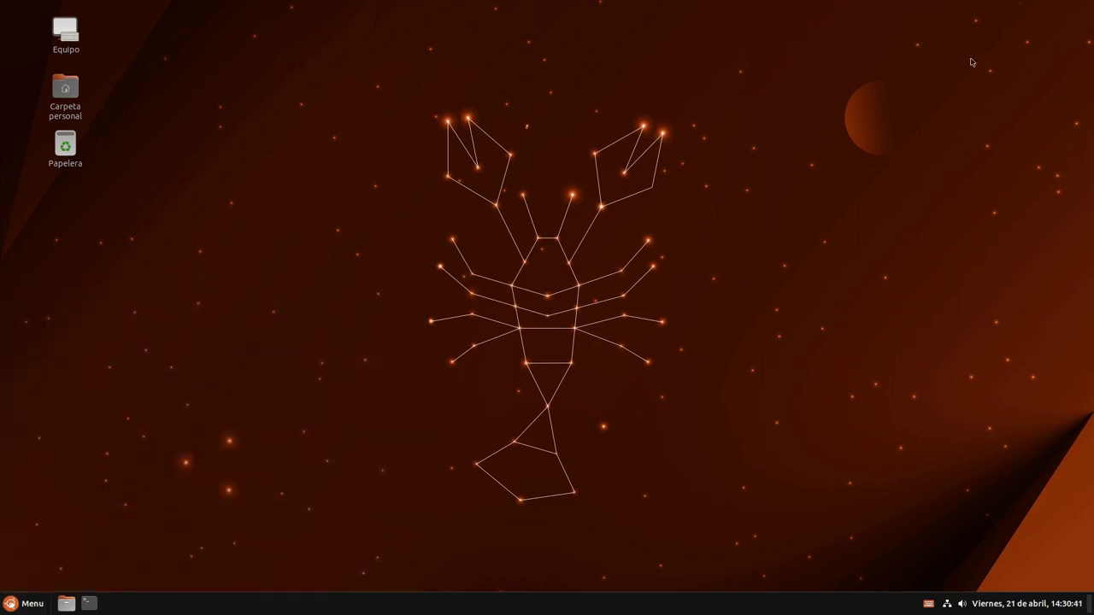
key(super)
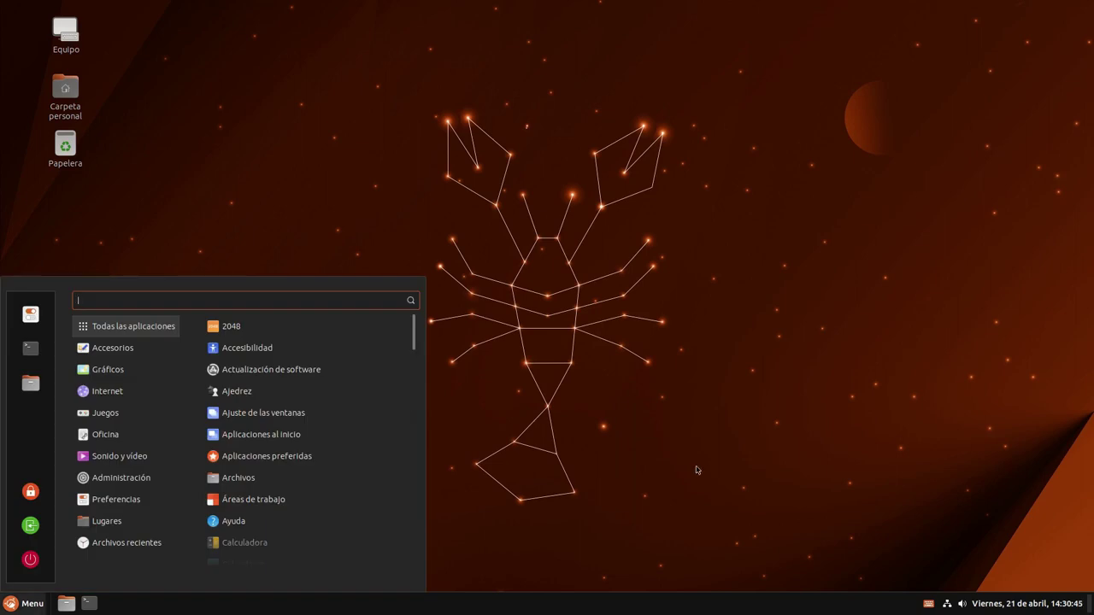
Launch Terminal from the menu search and try running htop
text(terml)
key(Return)
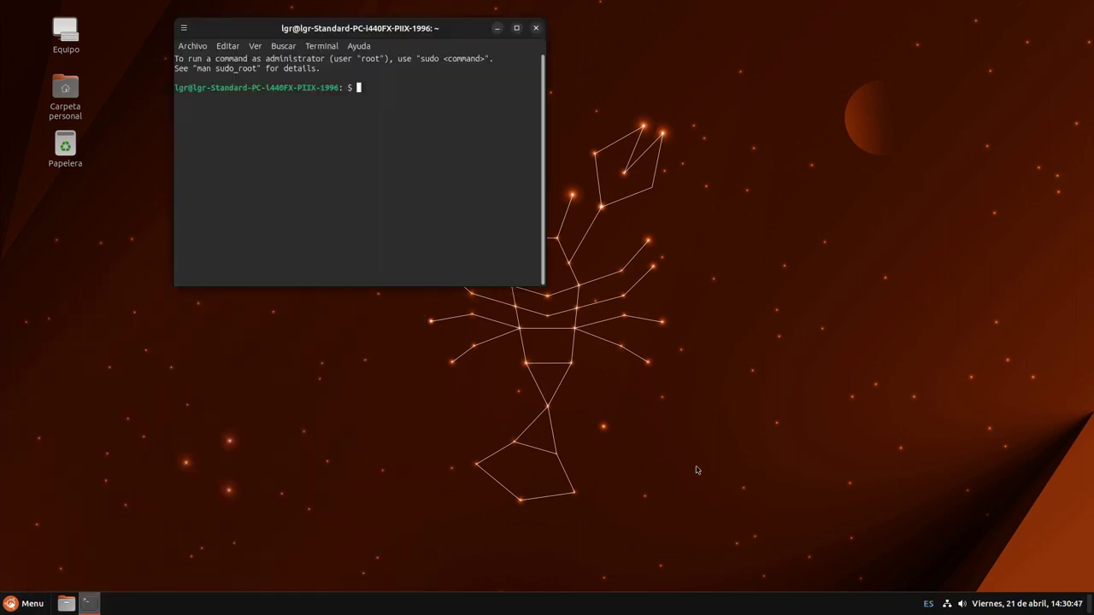
text(htop)
key(Return)
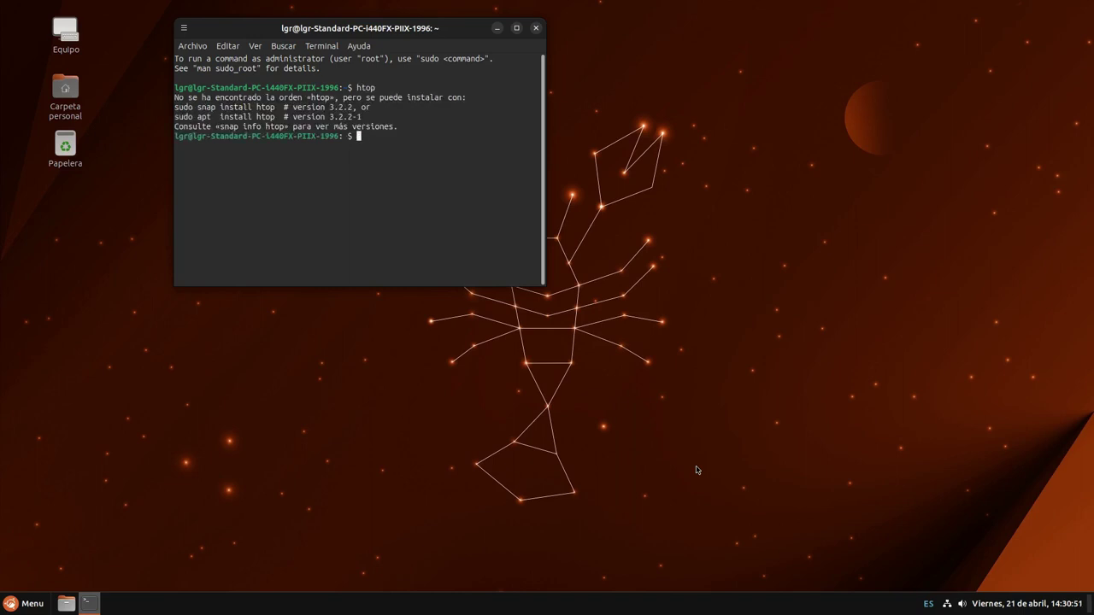
Install htop and neofetch with sudo apt install, then run htop
text(sudo apt install htop neofetch)
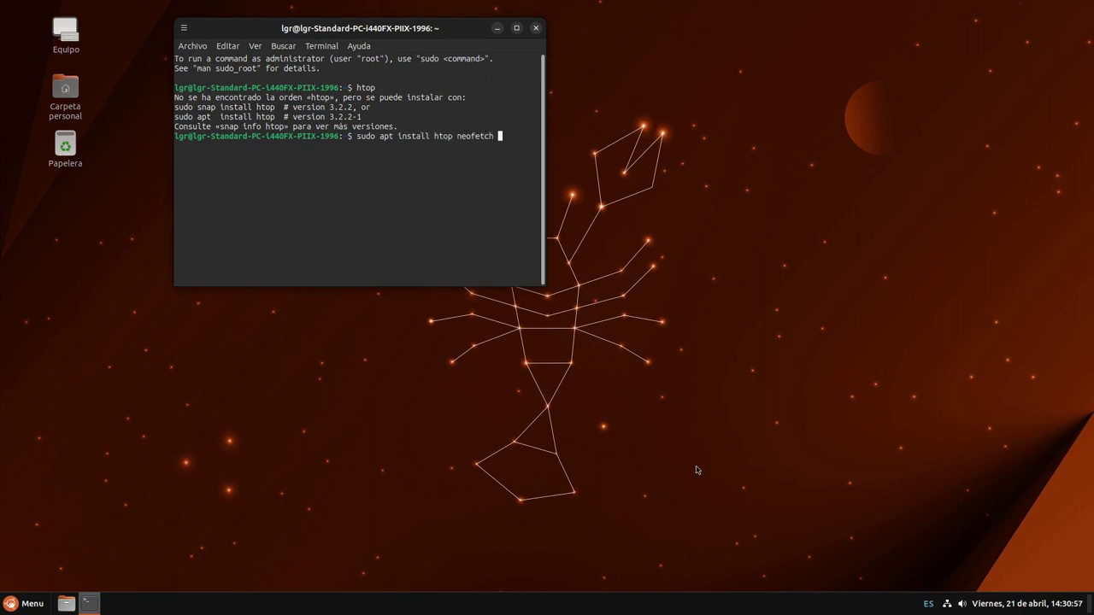
key(Return)
key(Return)
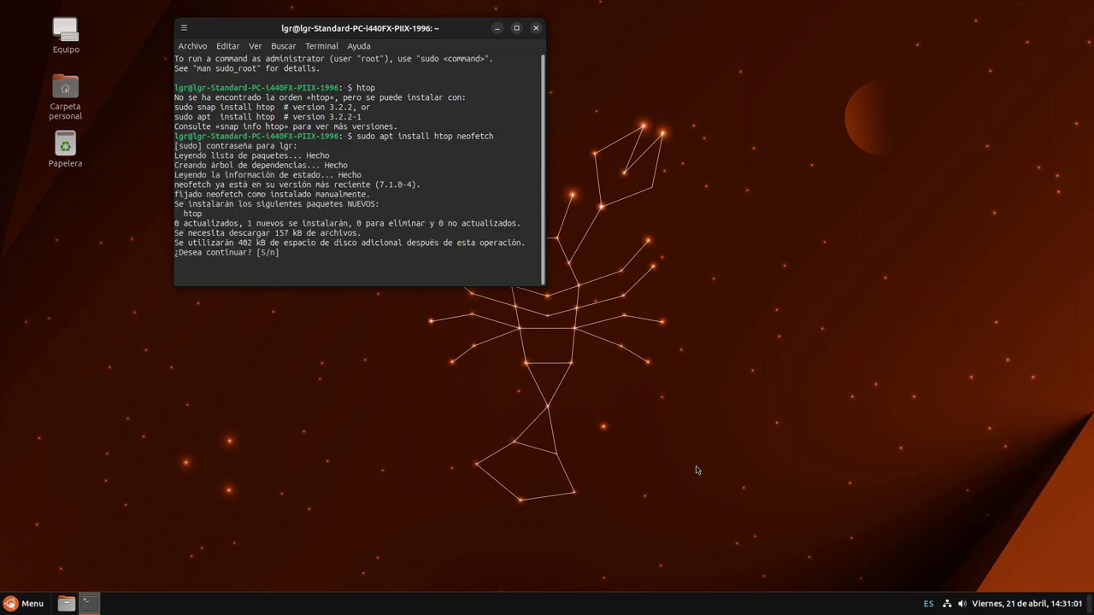
text(sea continuar? [S/n)
key(Return)
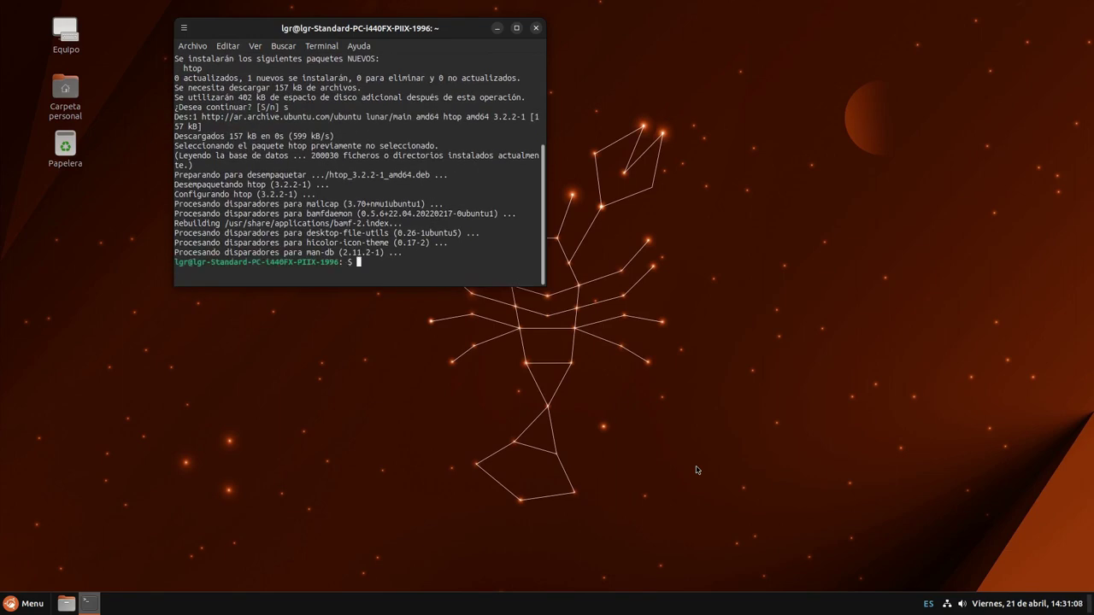
text(htop)
key(Return)
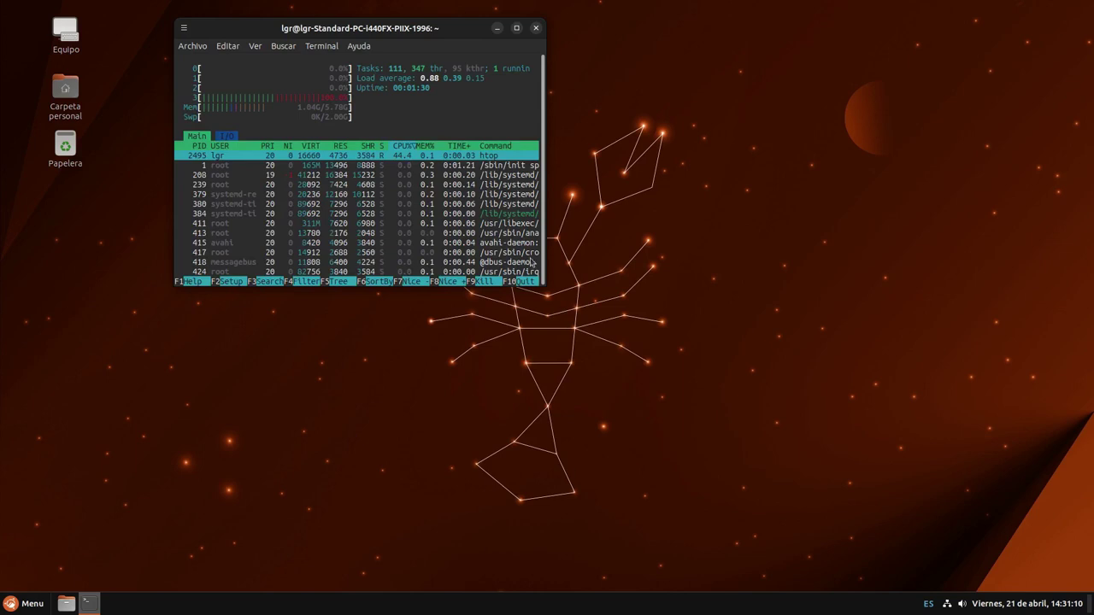
Open a second terminal running neofetch and tile it right, htop on the left
click(192, 45)
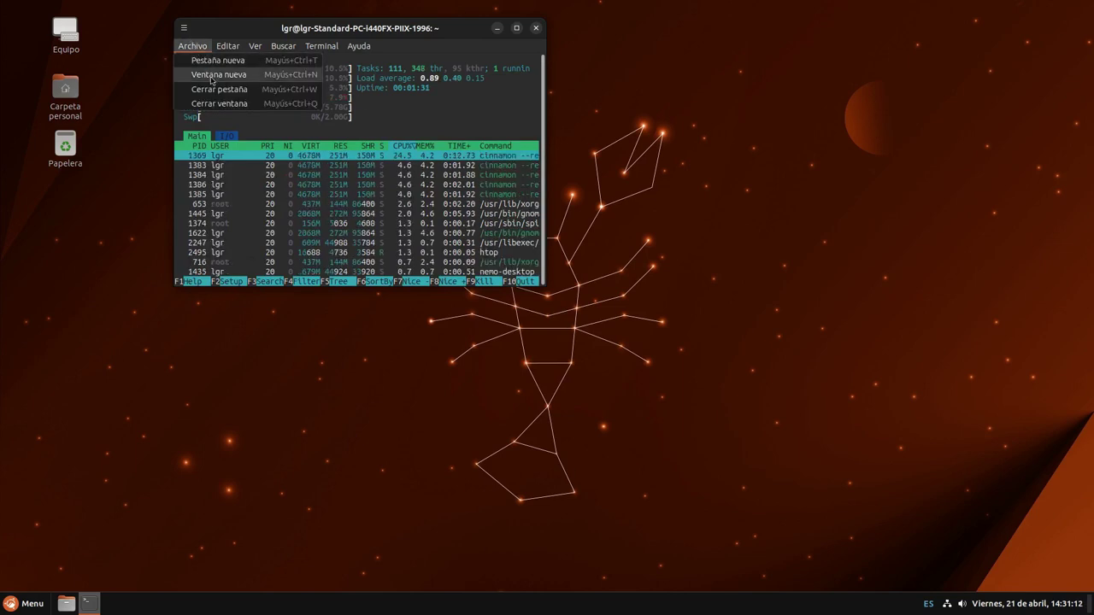
click(214, 76)
text(neofetch)
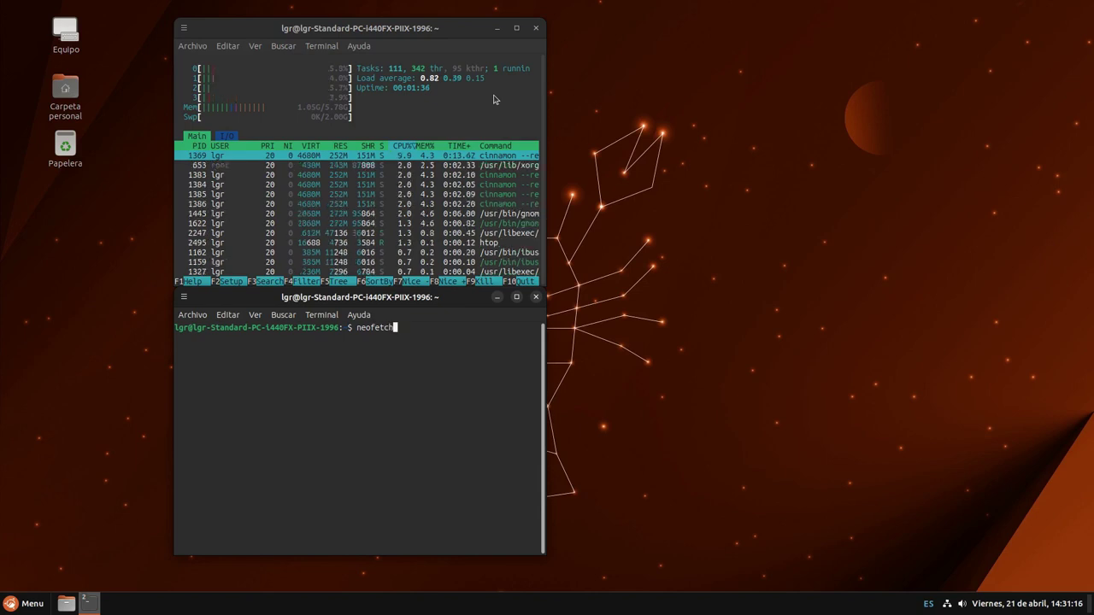
key(Return)
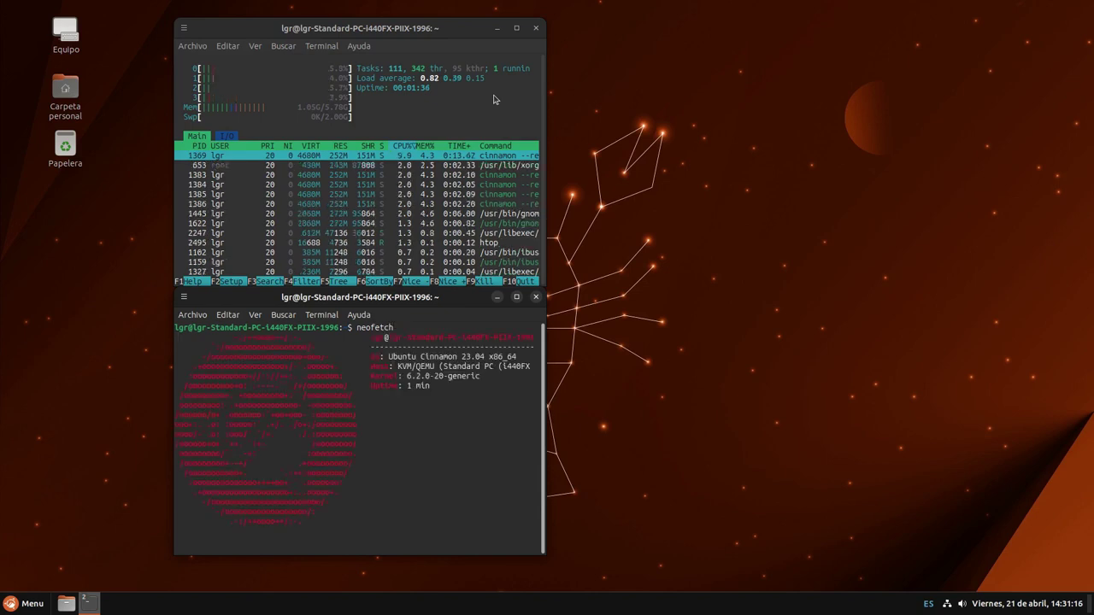
drag(334, 300, 1093, 162)
drag(478, 31, 1, 231)
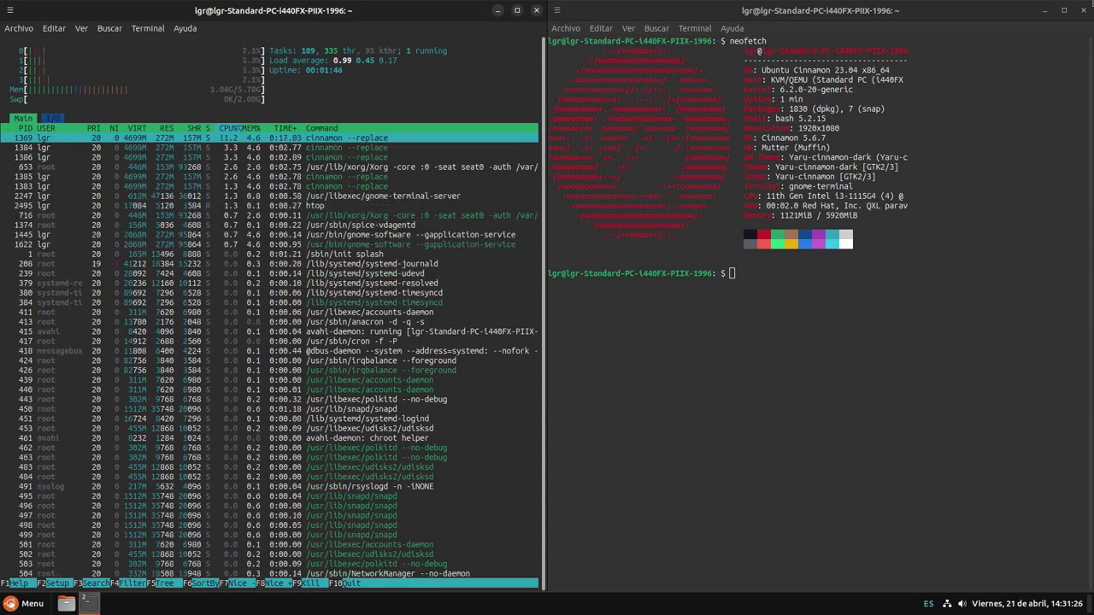
Close the neofetch window, then untile htop, make it taller and wider, and centre it
click(1084, 11)
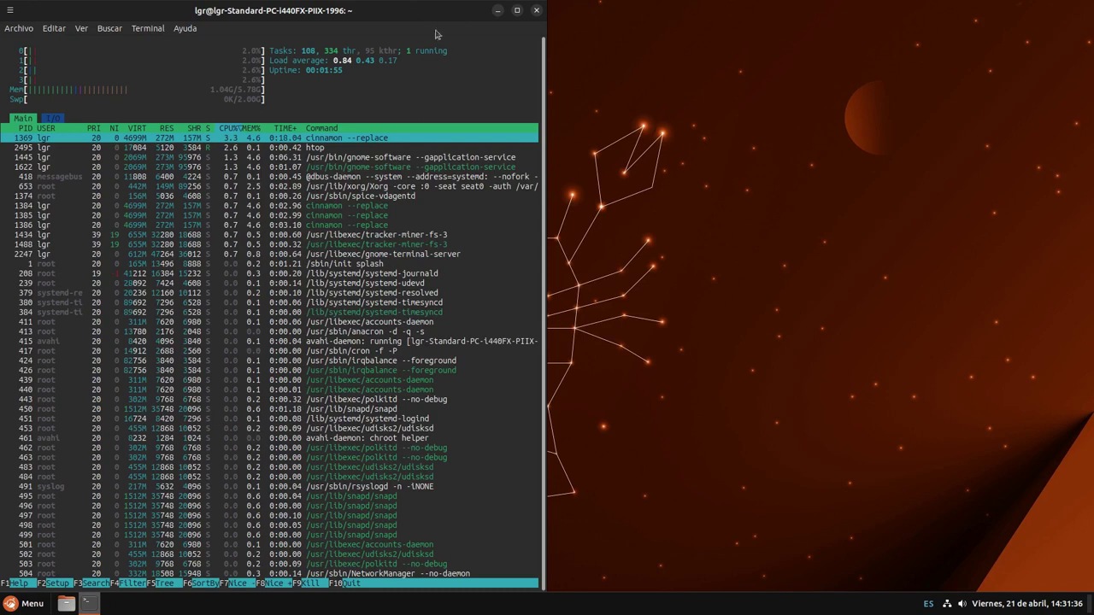
drag(442, 12, 634, 222)
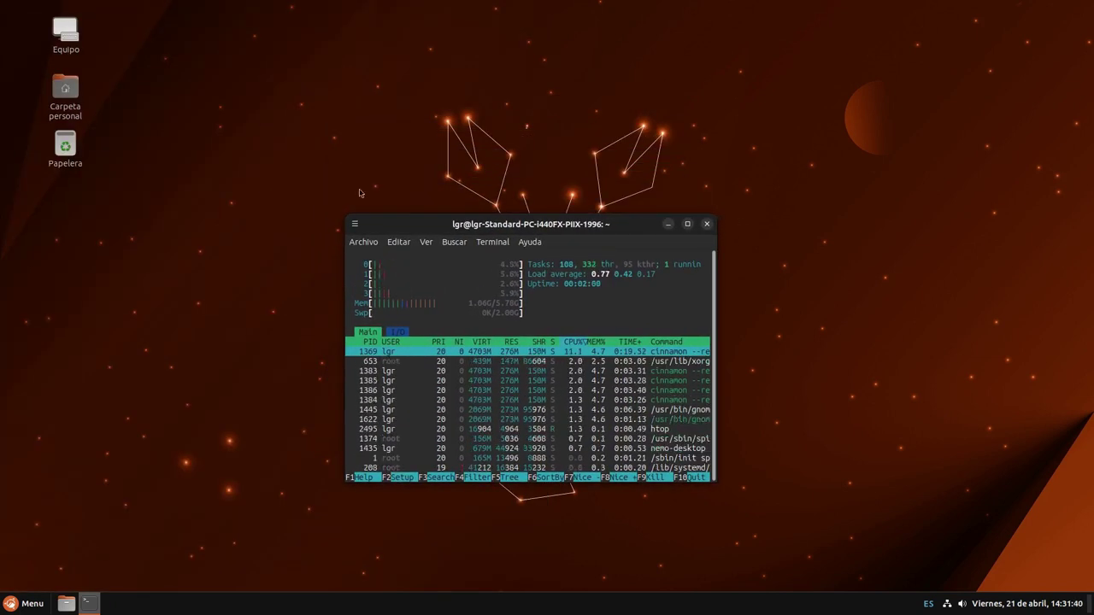
drag(354, 217, 353, 62)
drag(340, 160, 92, 160)
drag(288, 75, 462, 120)
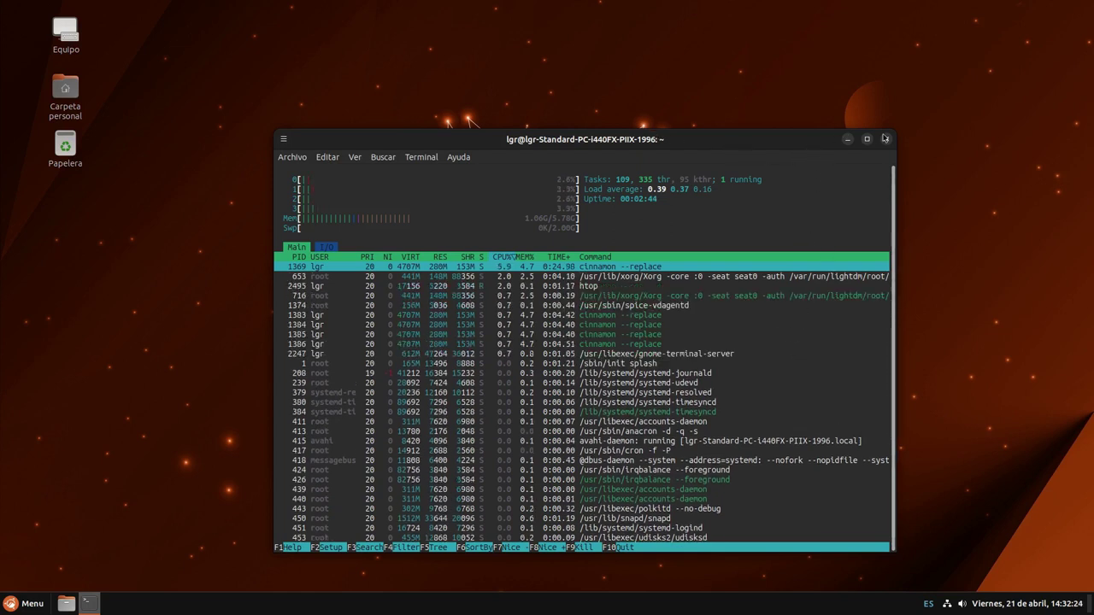
Close the htop terminal, open a new terminal on the centre right and run neofetch
click(886, 141)
click(685, 401)
key(super)
click(88, 603)
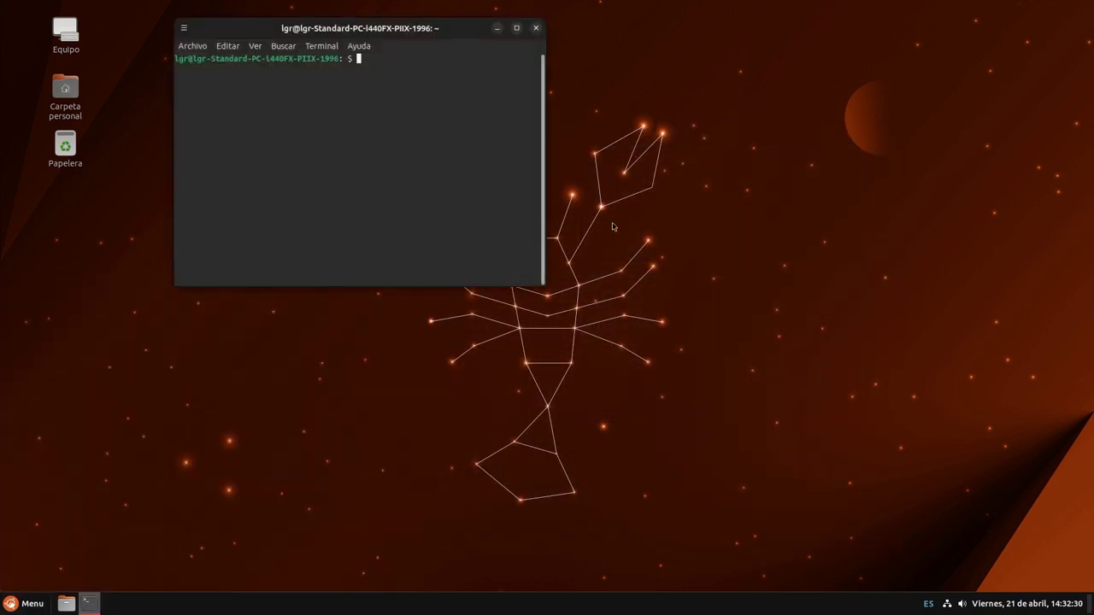
drag(459, 40, 786, 283)
text(n)
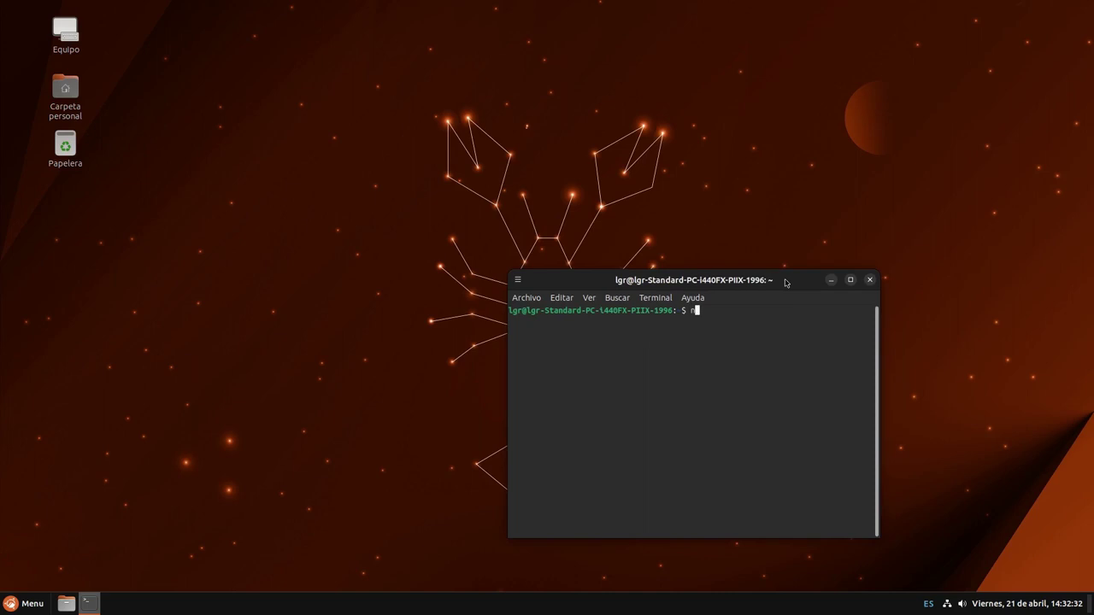
text(eofetch)
key(Return)
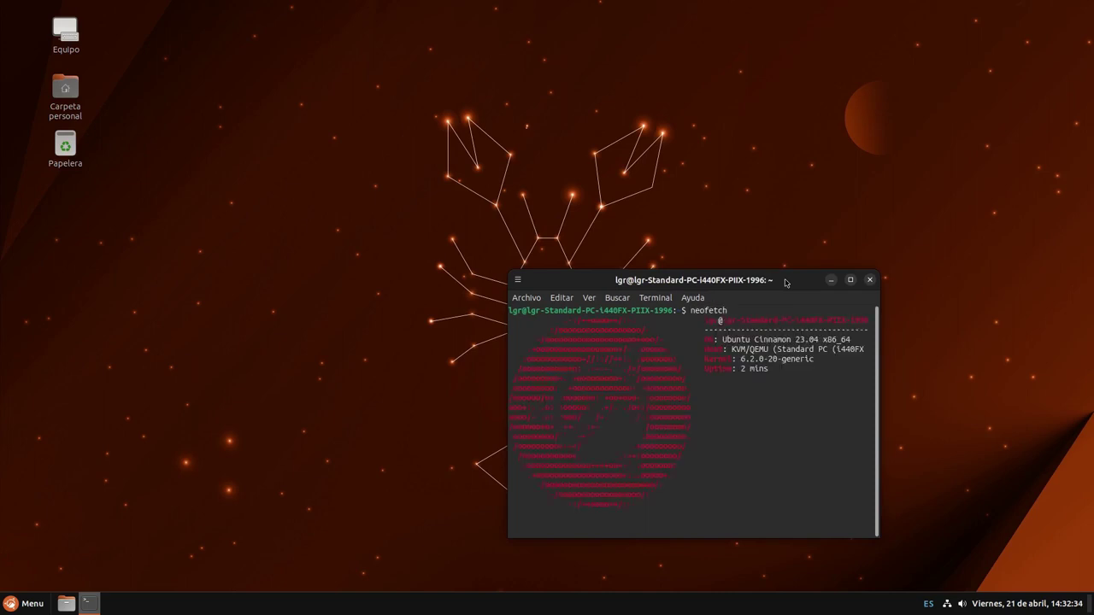
Maximize the terminal, run snap list, select the 1092MiB memory value, then close it
click(851, 281)
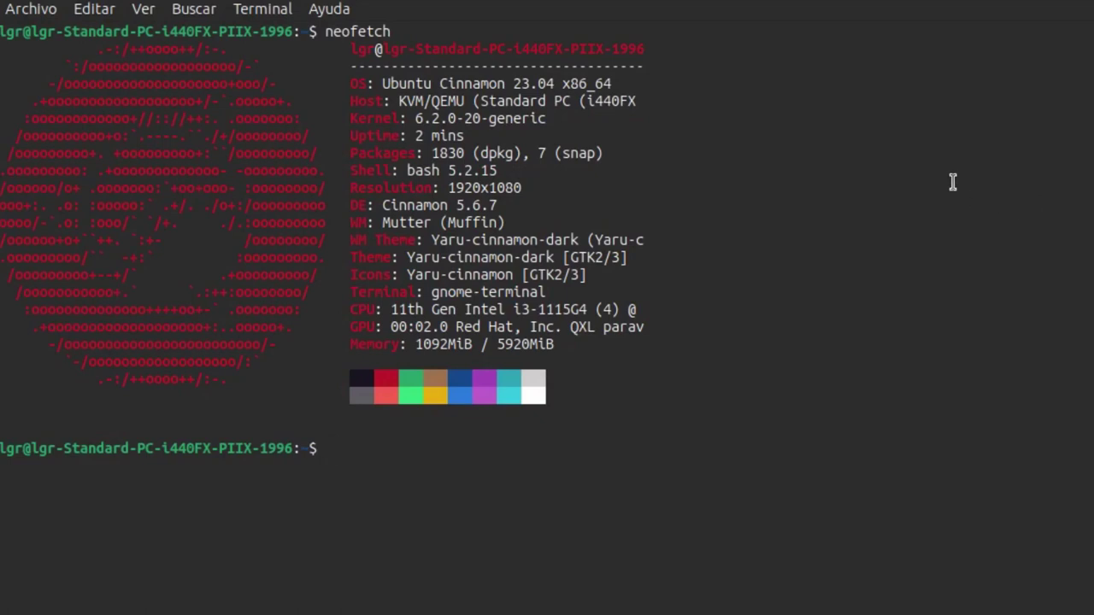
text(snap list)
key(Return)
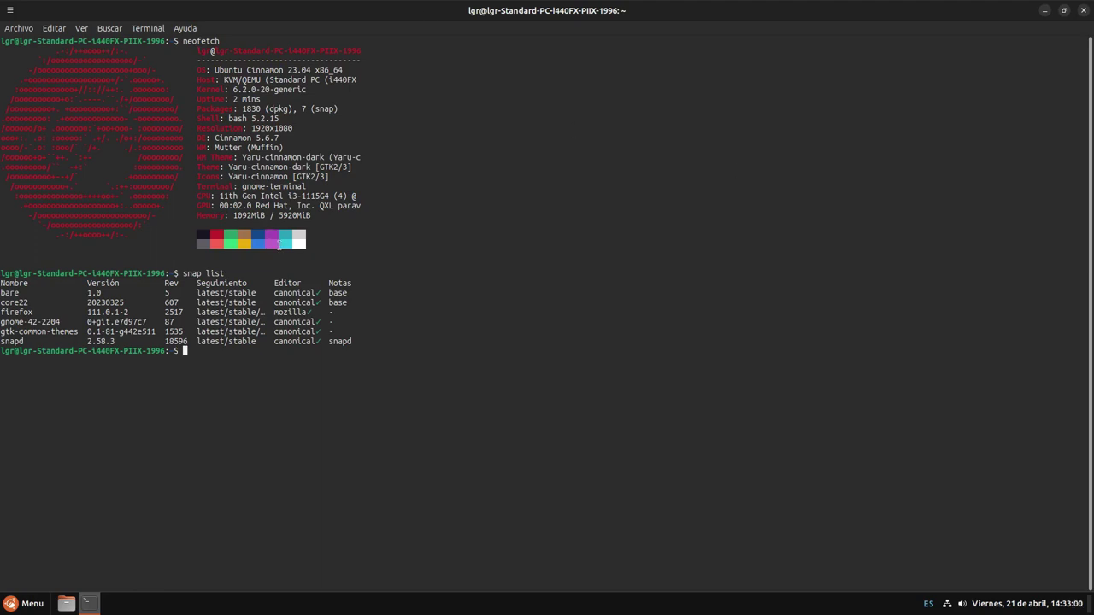
double_click(245, 216)
click(1084, 10)
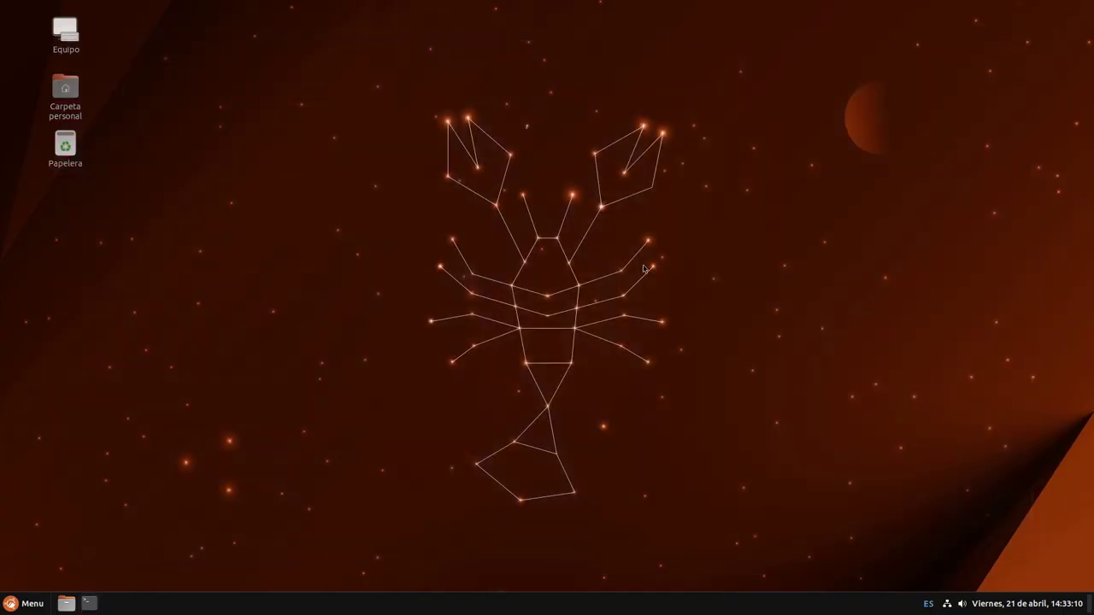
Open the home folder in Nemo, snap it left and to the top, then centre it
key(super)
key(super)
key(super)
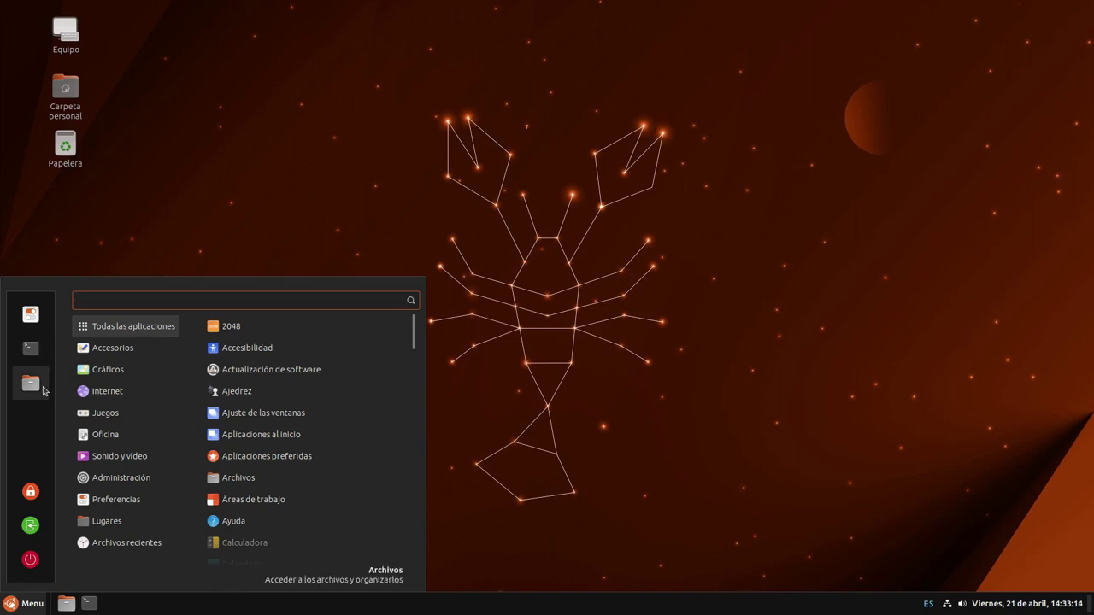
click(31, 383)
drag(412, 100, 1088, 191)
drag(936, 7, 5, 290)
drag(217, 23, 542, 11)
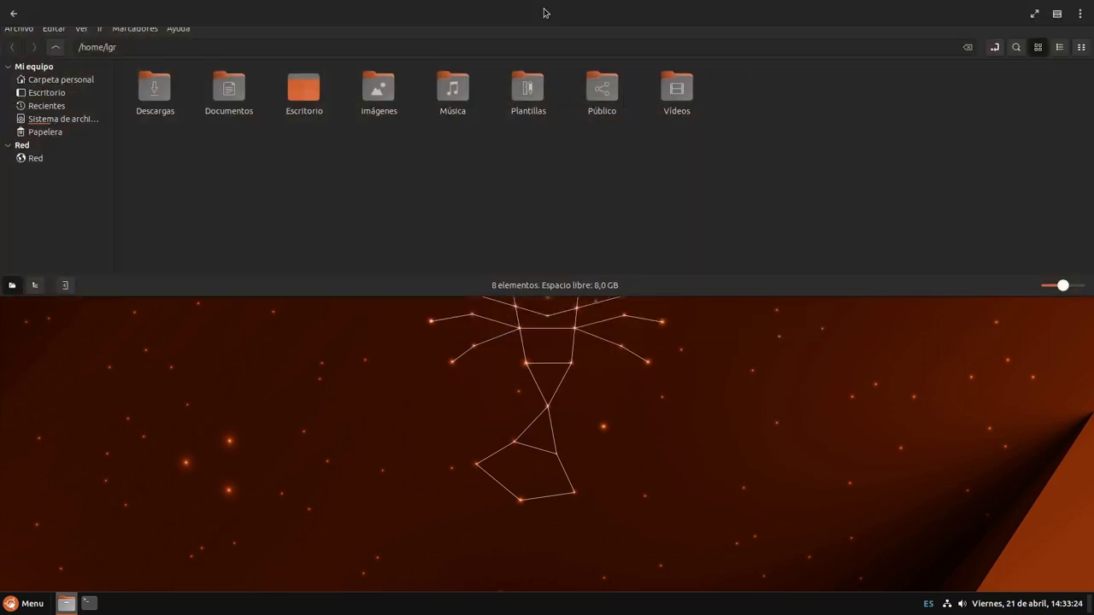
drag(611, 26, 581, 156)
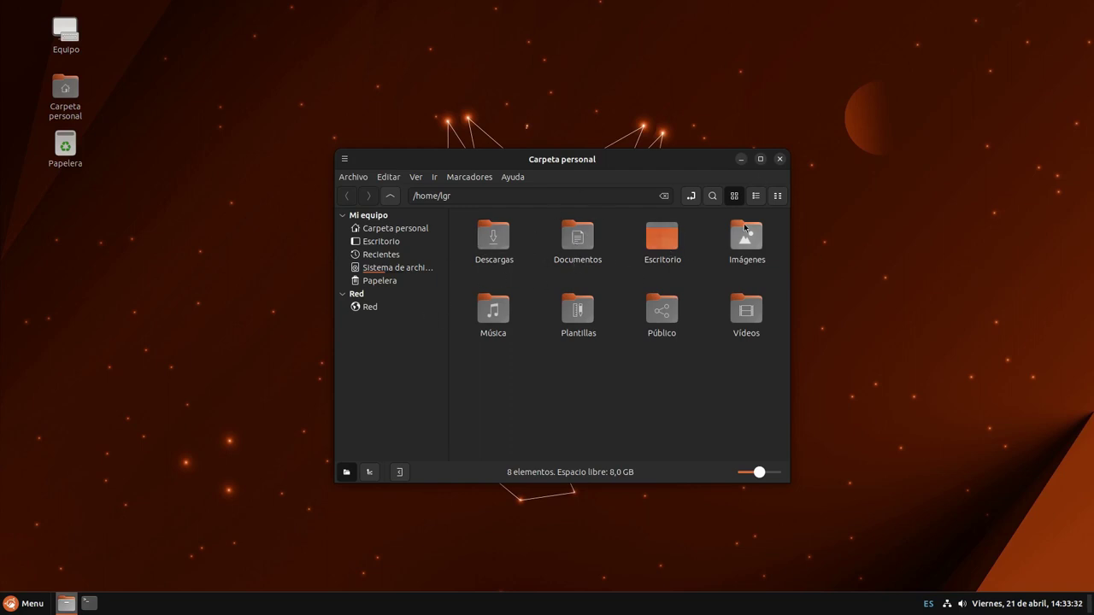
Maximize the home folder window, widen its places sidebar, then close it
click(760, 159)
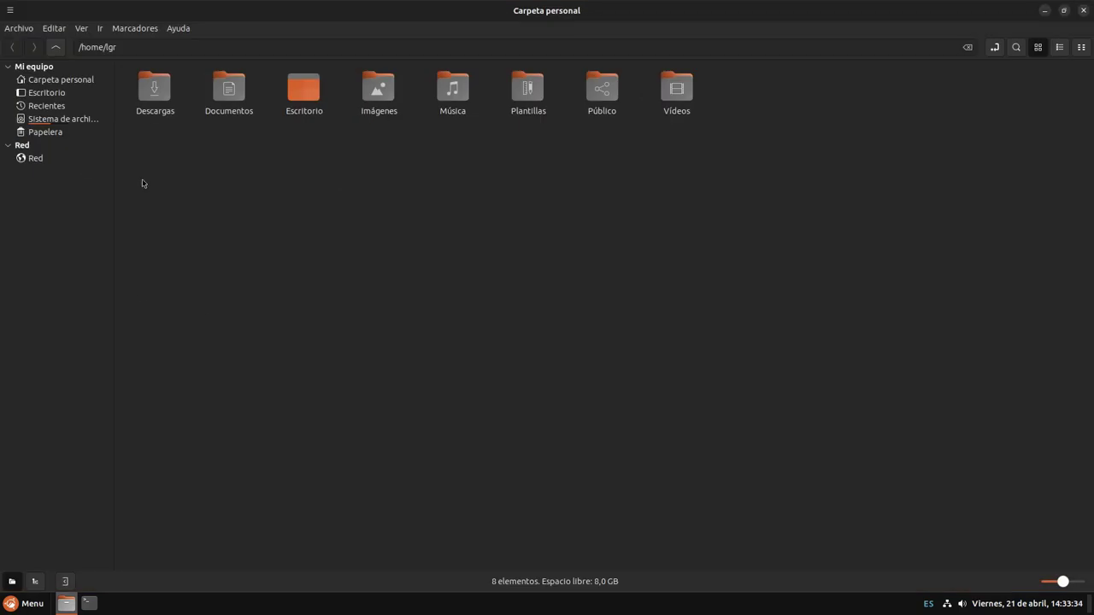
drag(114, 171, 144, 179)
click(1086, 11)
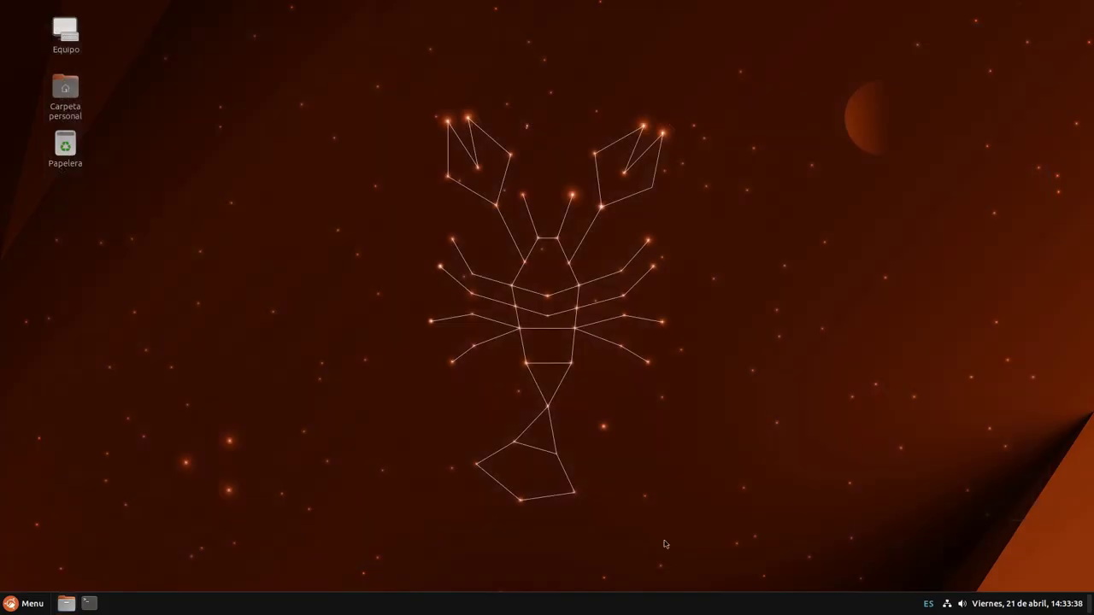
click(17, 608)
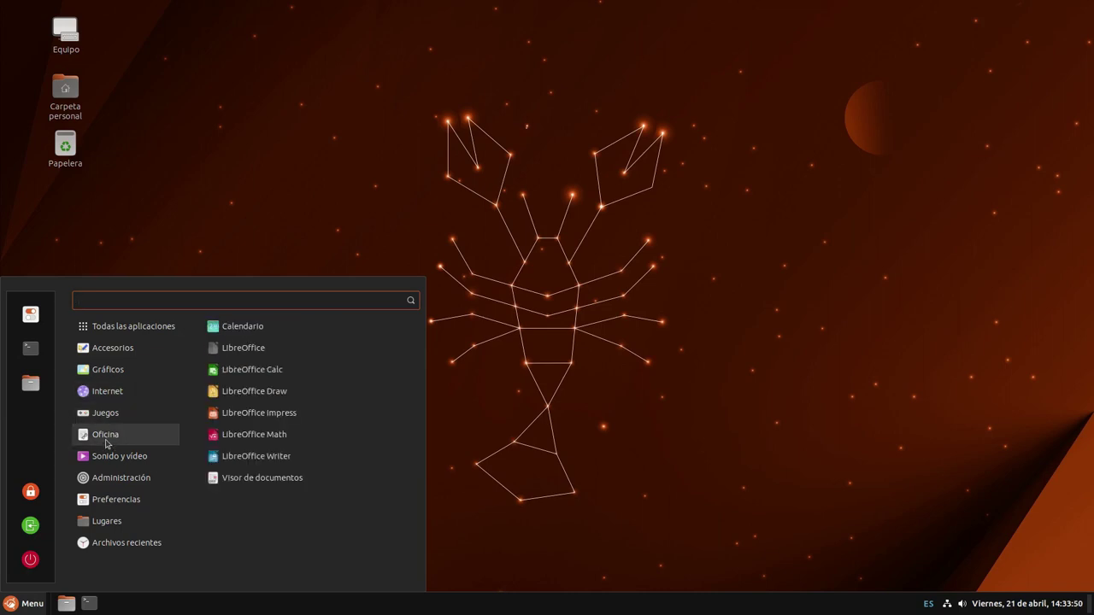
click(288, 369)
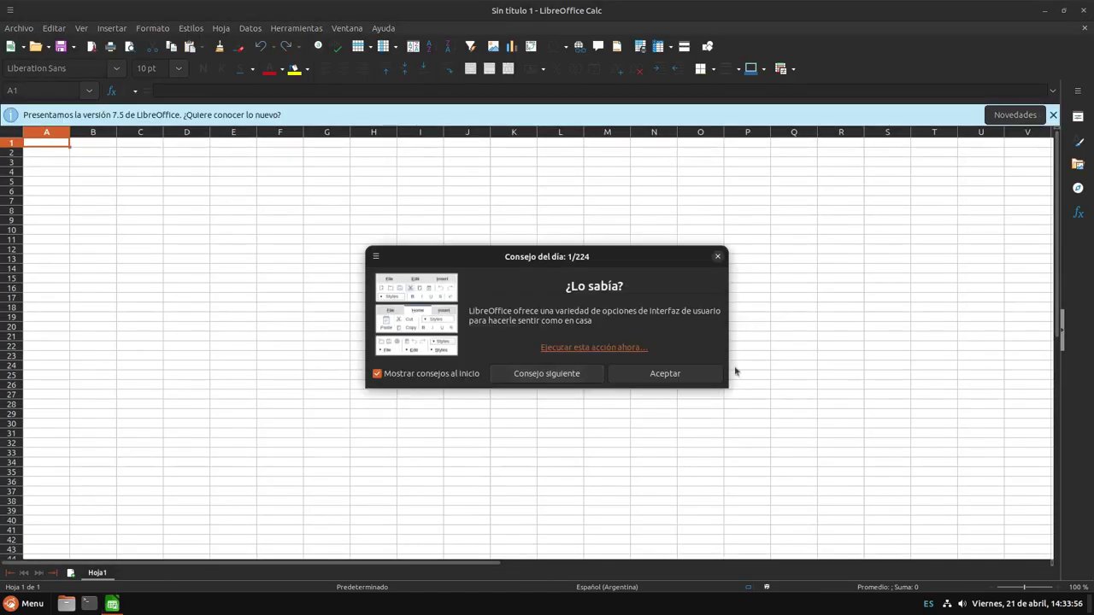
click(709, 376)
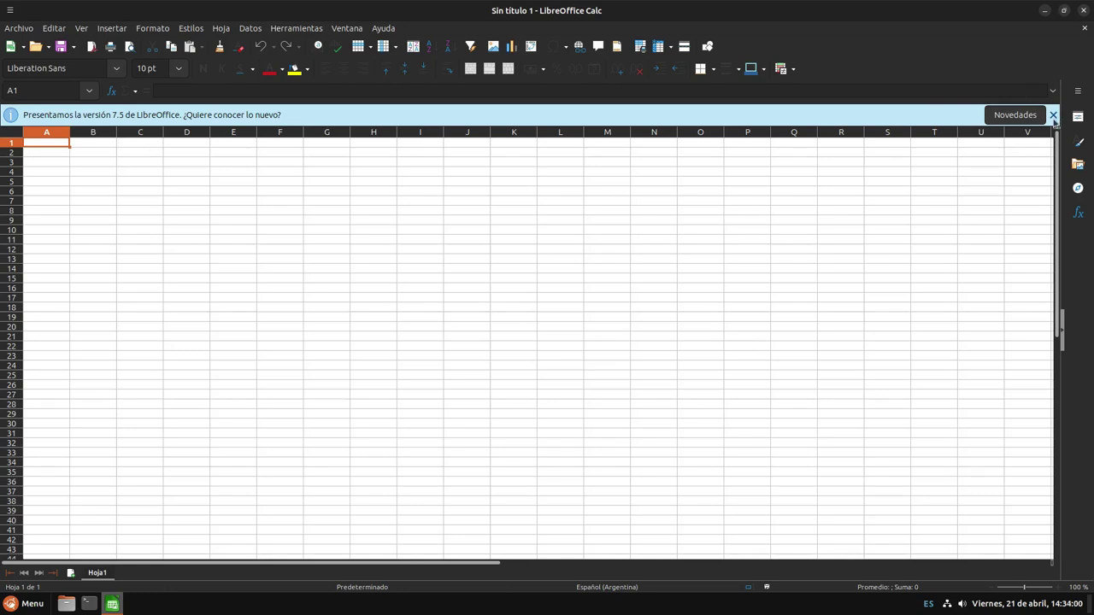
click(1053, 115)
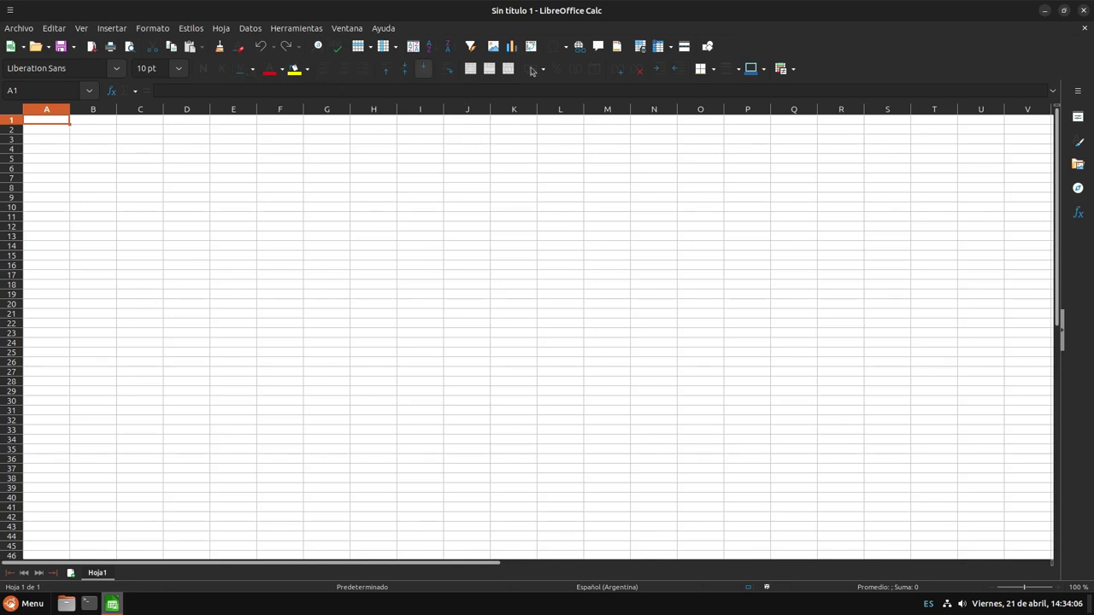
click(1084, 11)
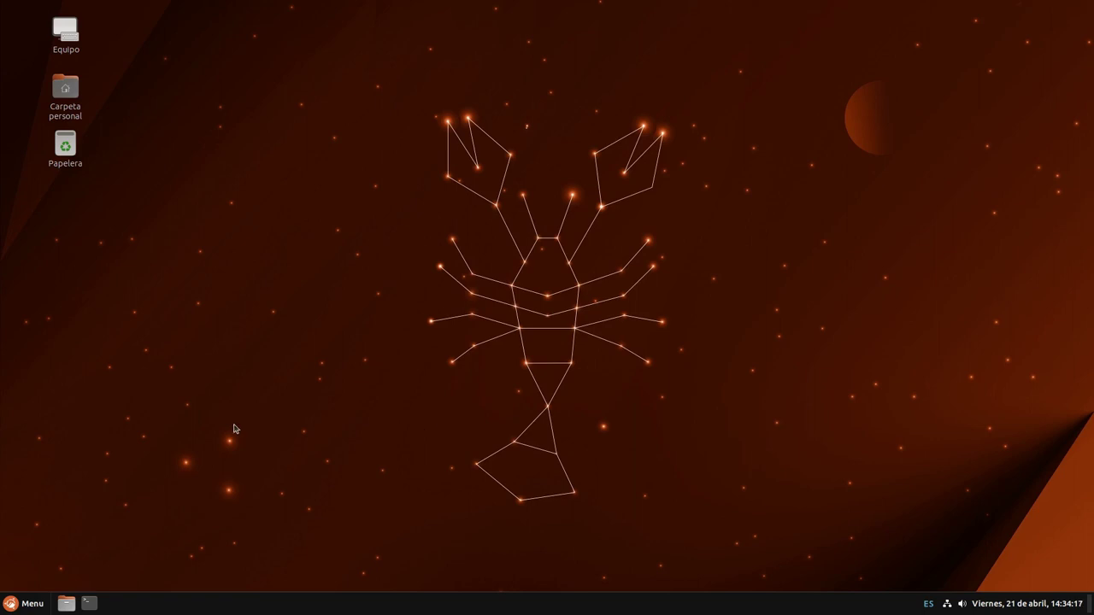
key(super)
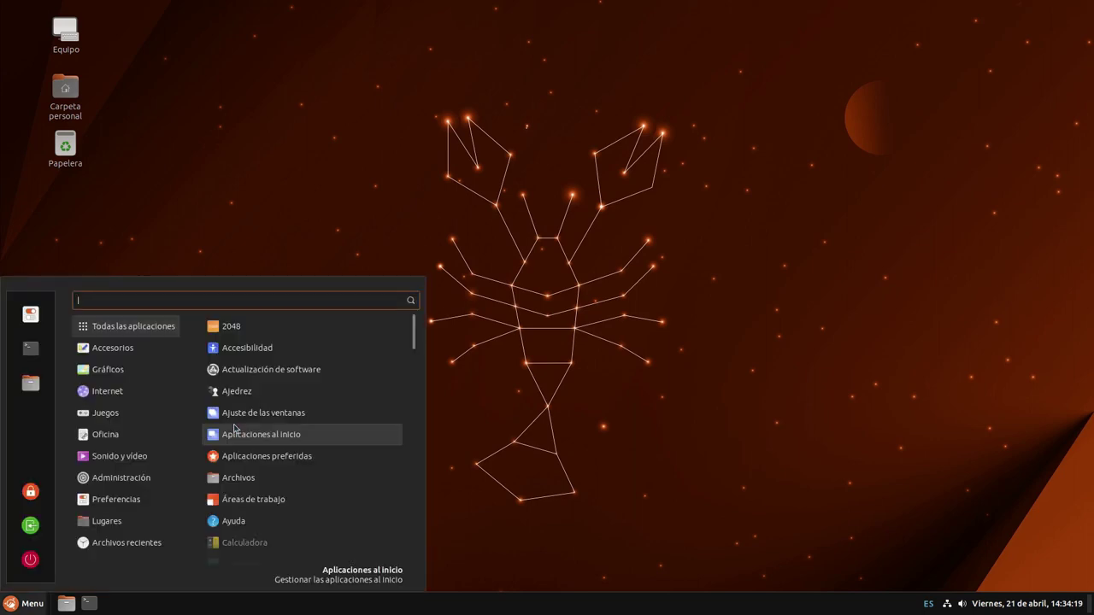
key(super)
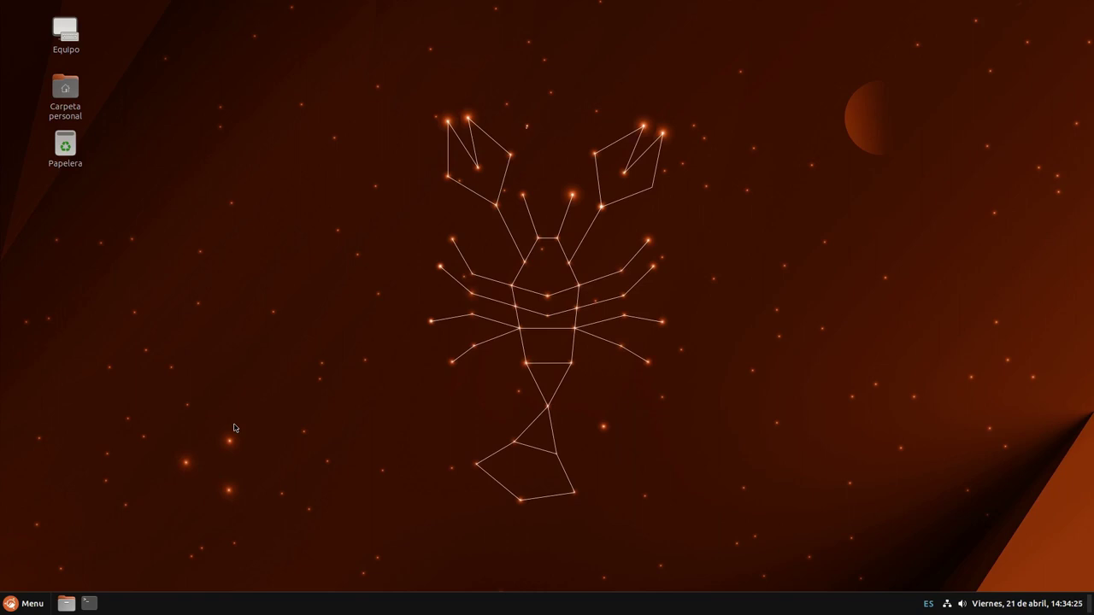
key(super)
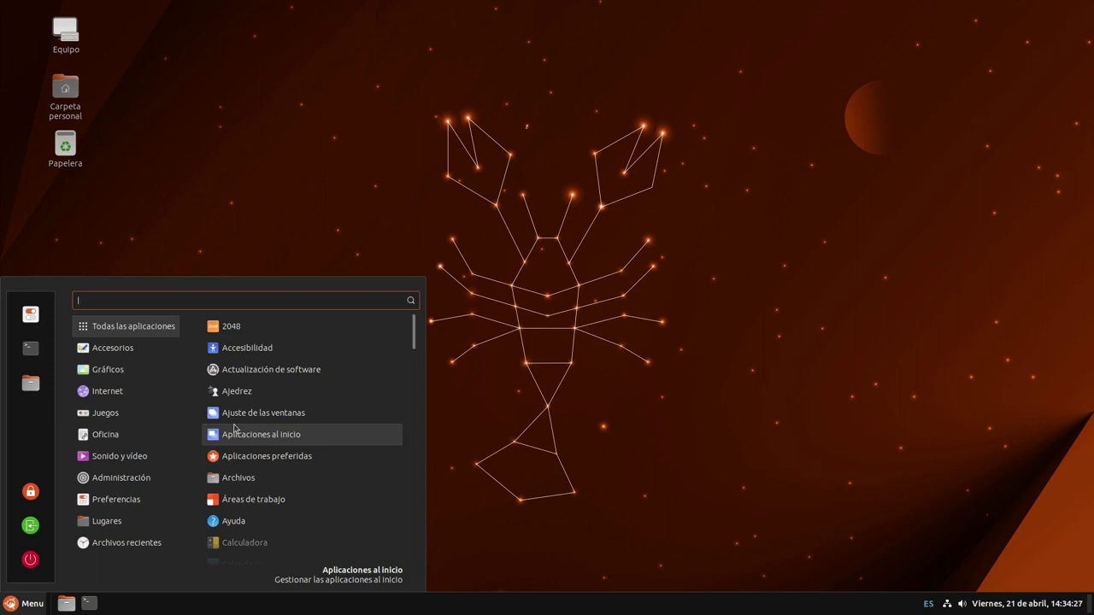
mouse_move(120, 456)
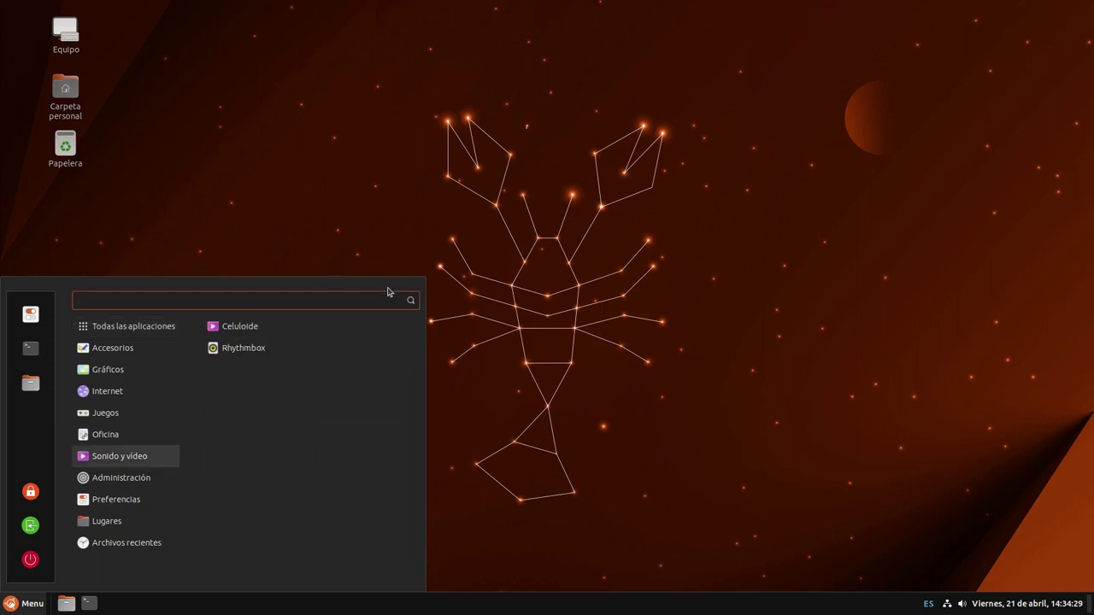
click(426, 264)
key(super)
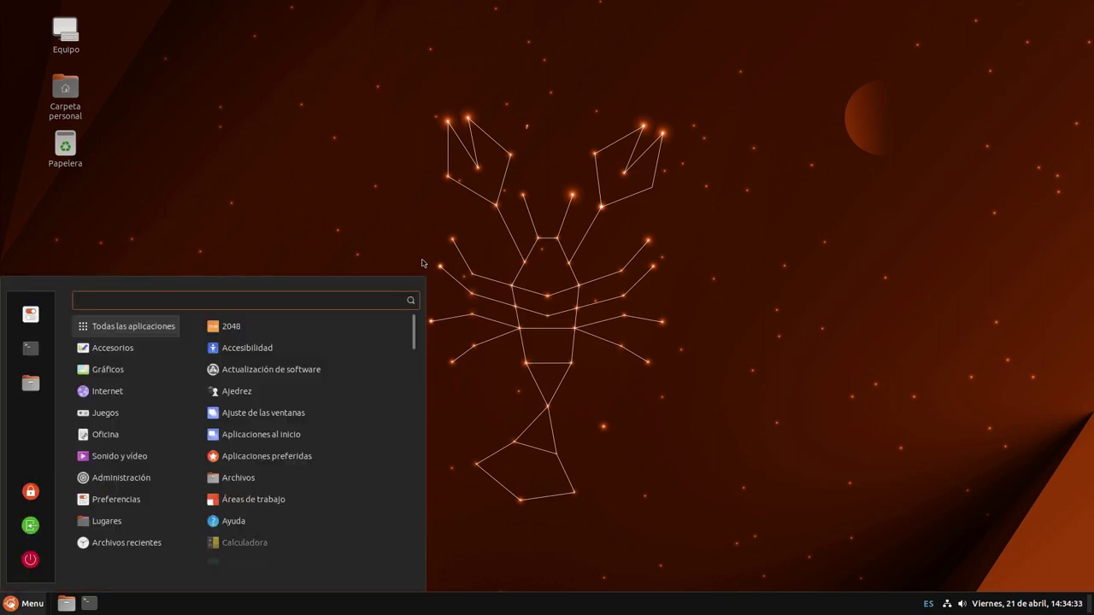
click(419, 264)
click(1022, 607)
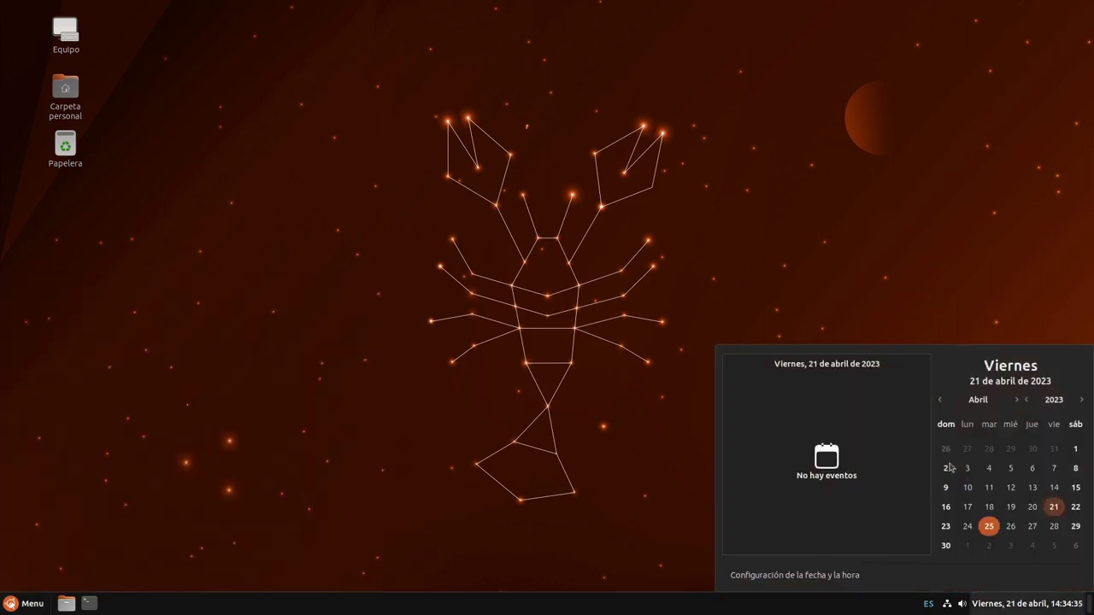
click(1022, 607)
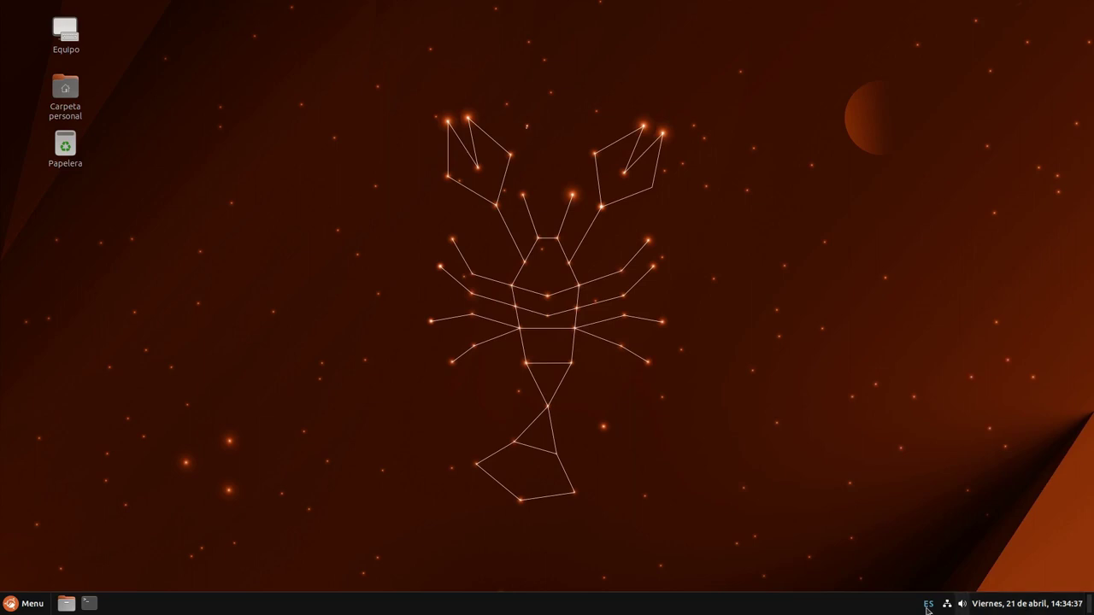
click(33, 609)
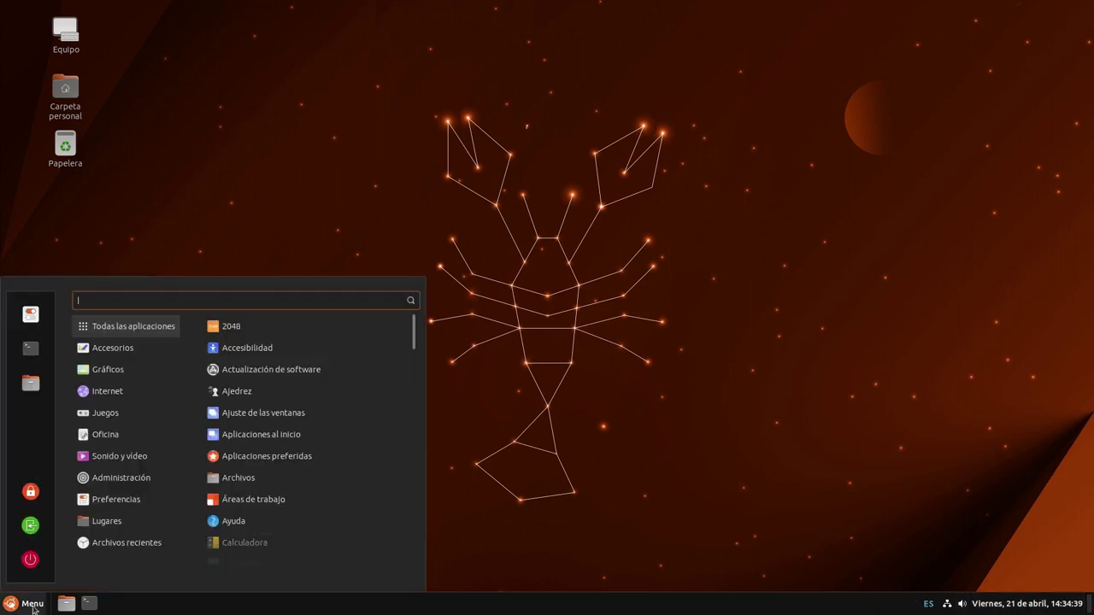
click(32, 605)
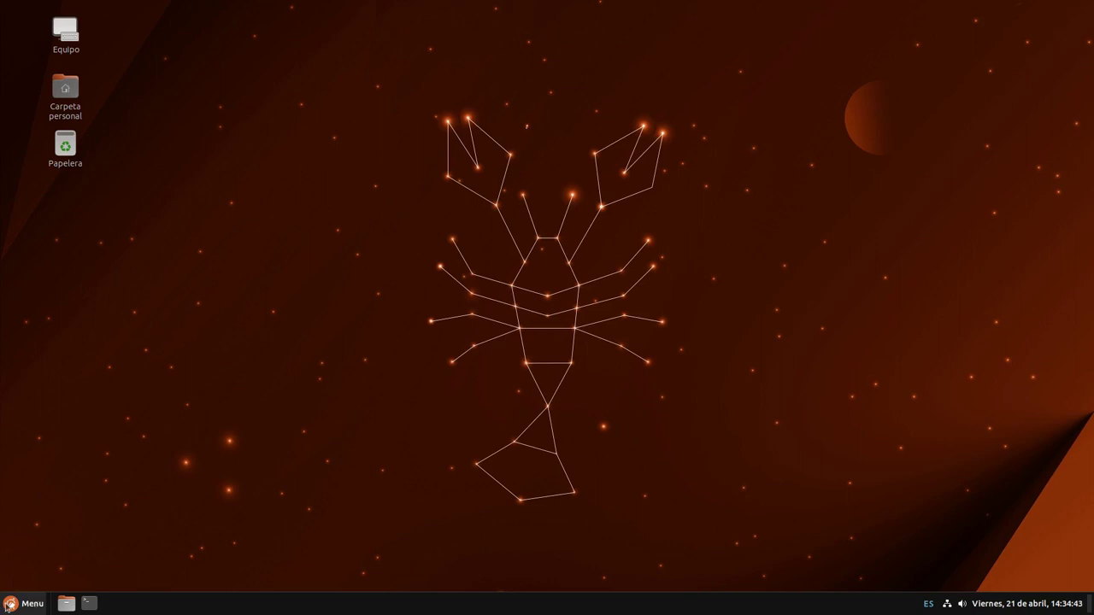
Open System Settings from the applications menu, maximize it and go to Temas
click(17, 608)
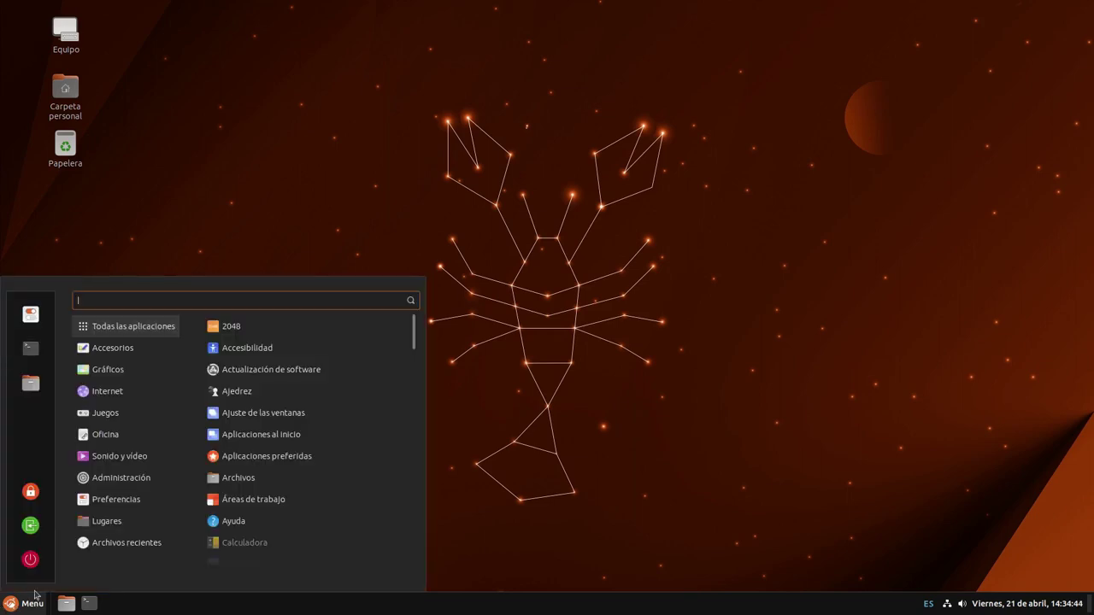
click(31, 317)
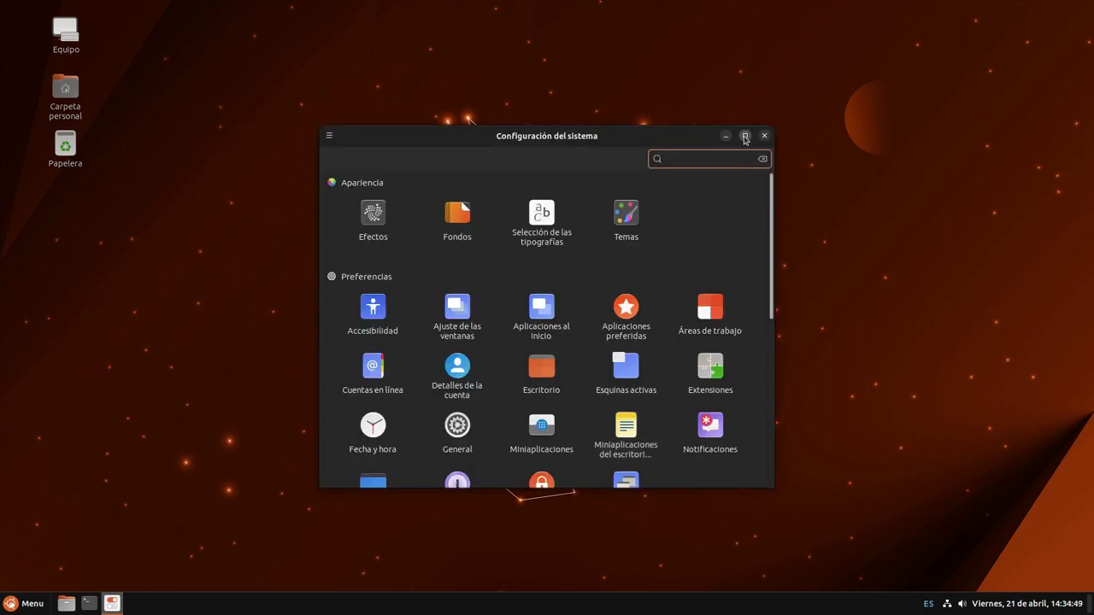
click(745, 136)
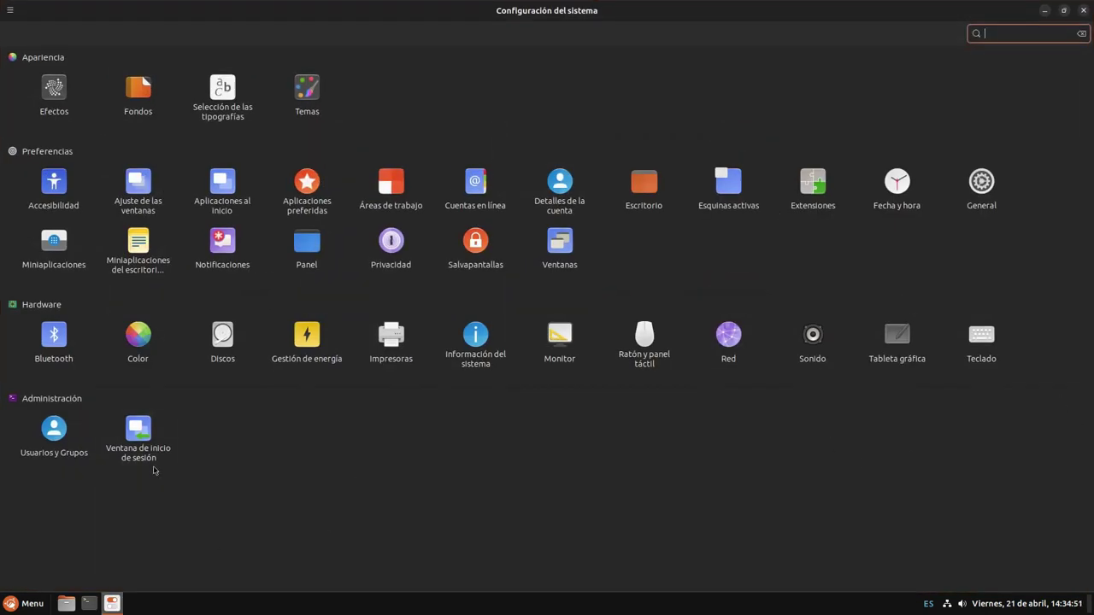
key(Return)
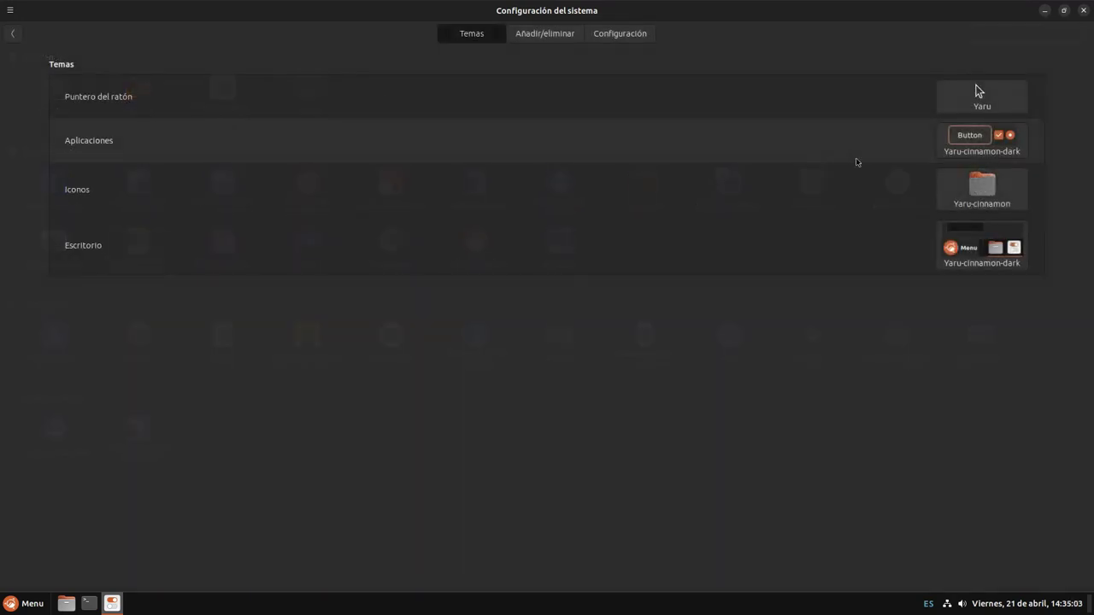
Preview the pointer, application, icon and desktop theme choices without changing any
click(977, 89)
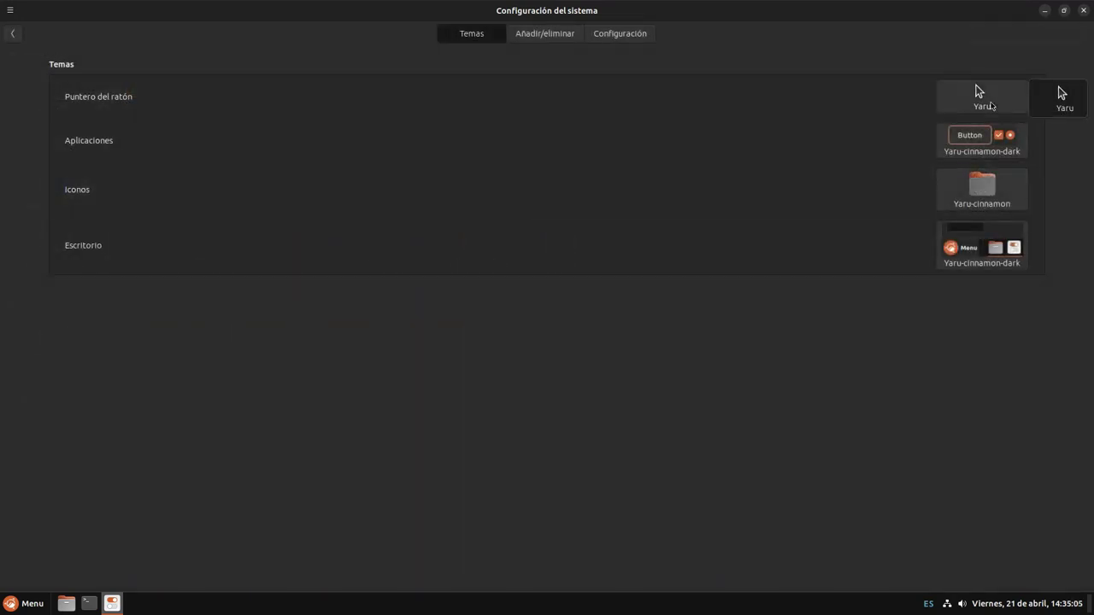
click(966, 143)
click(965, 142)
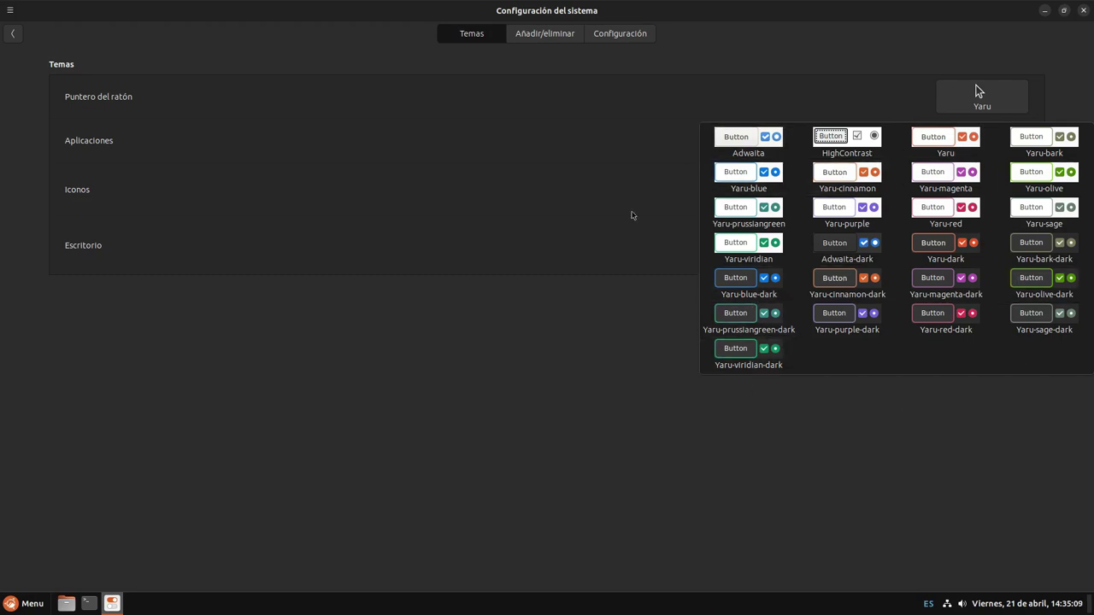
click(847, 278)
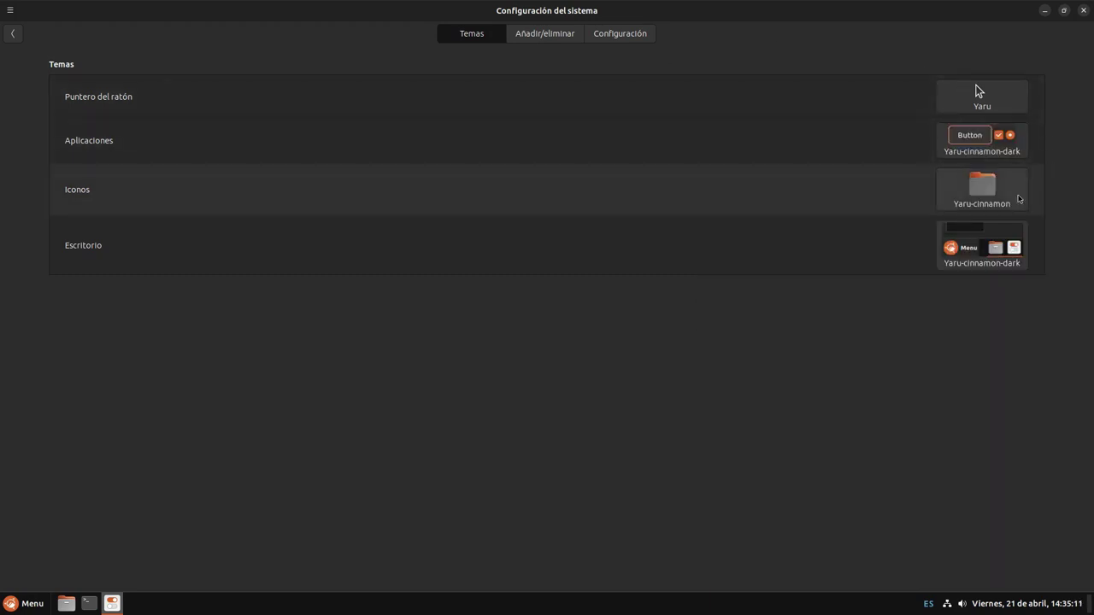
click(1013, 203)
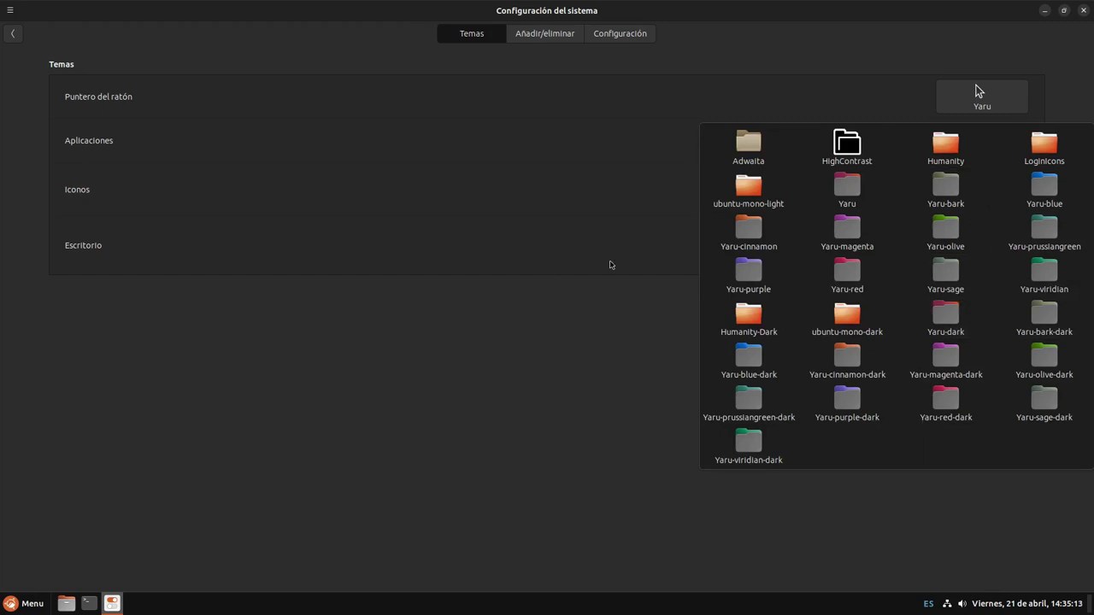
click(622, 189)
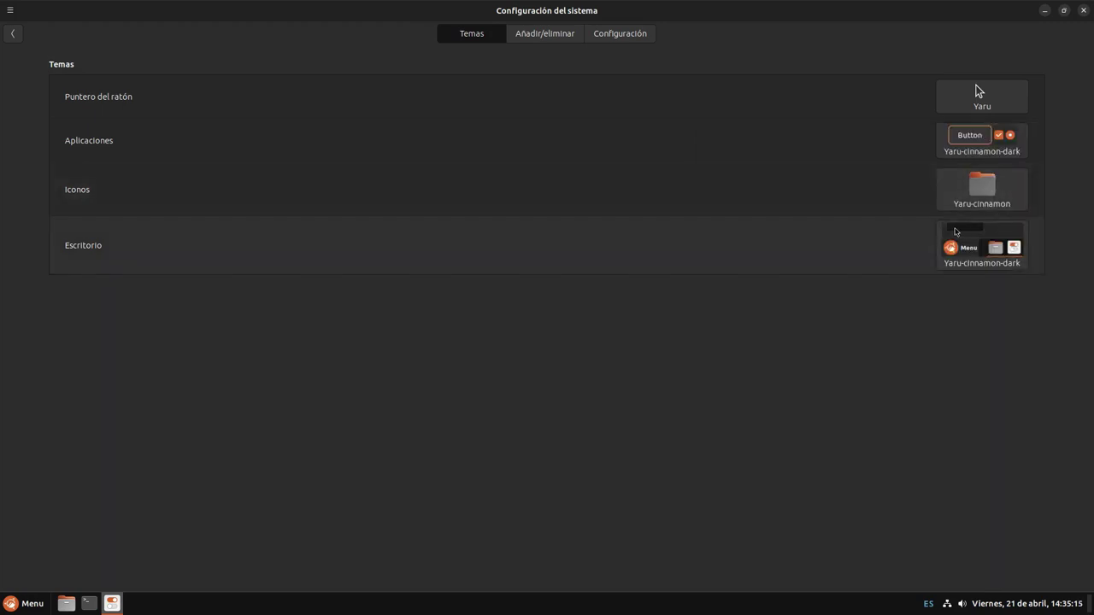
click(970, 256)
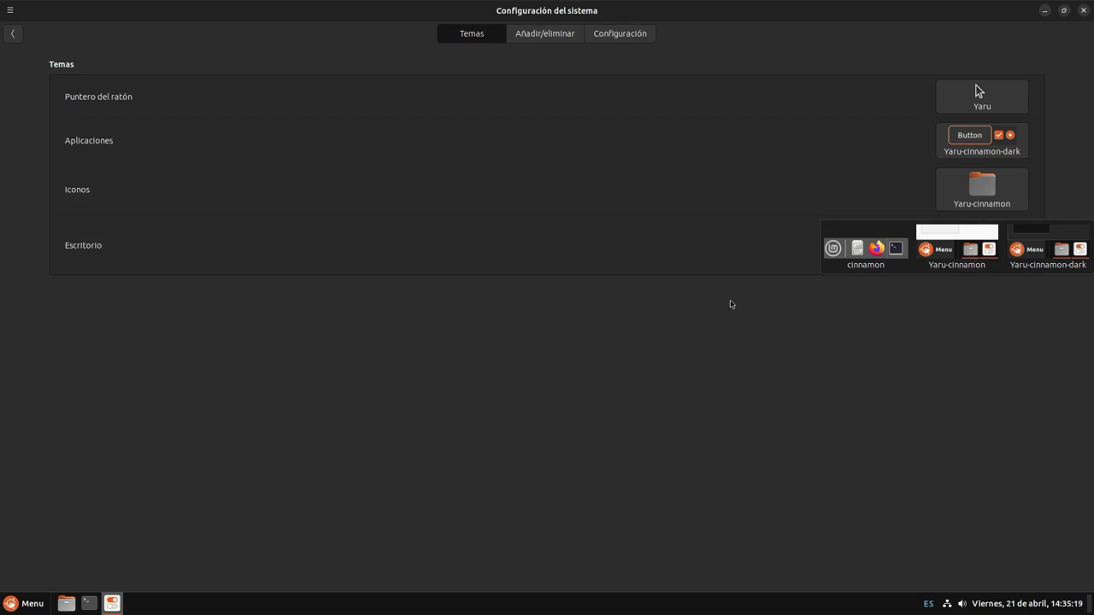
click(730, 304)
click(959, 243)
click(812, 313)
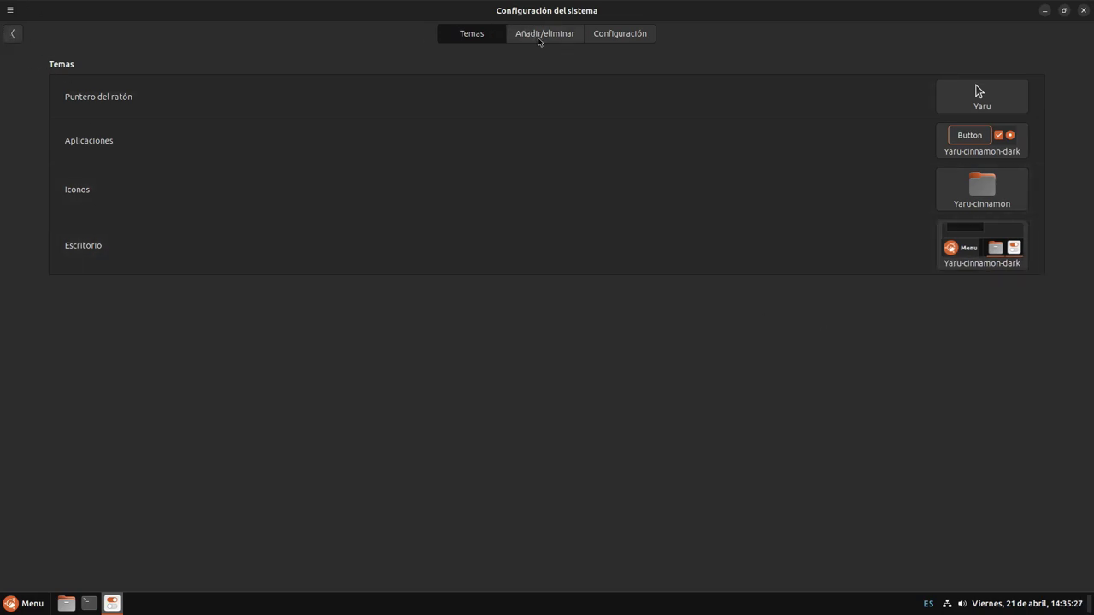
Browse the downloadable themes on the Añadir/eliminar tab
click(538, 38)
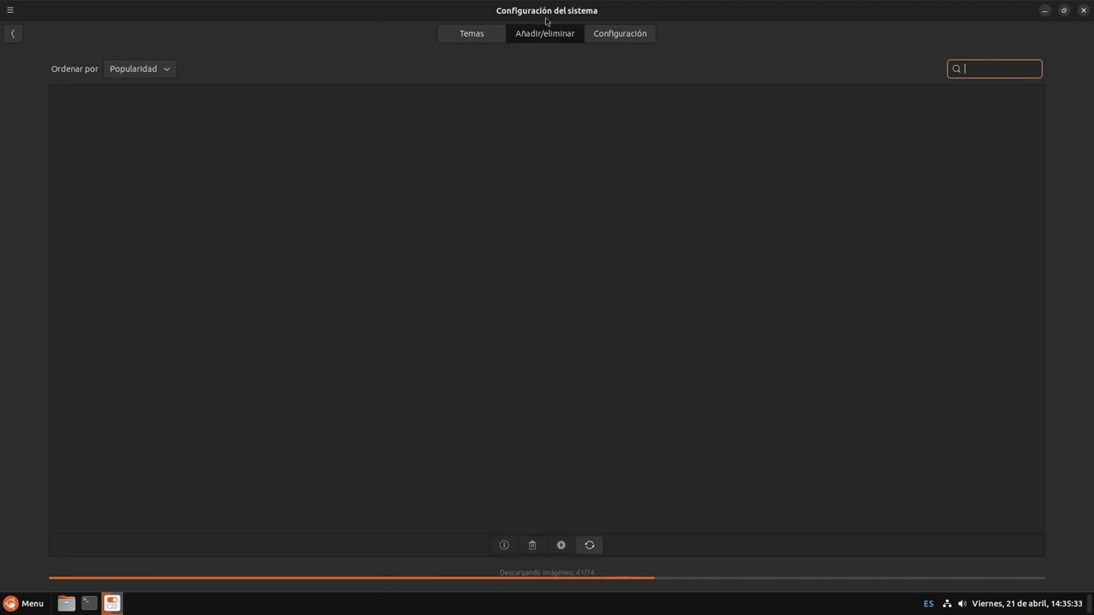
mouse_move(211, 14)
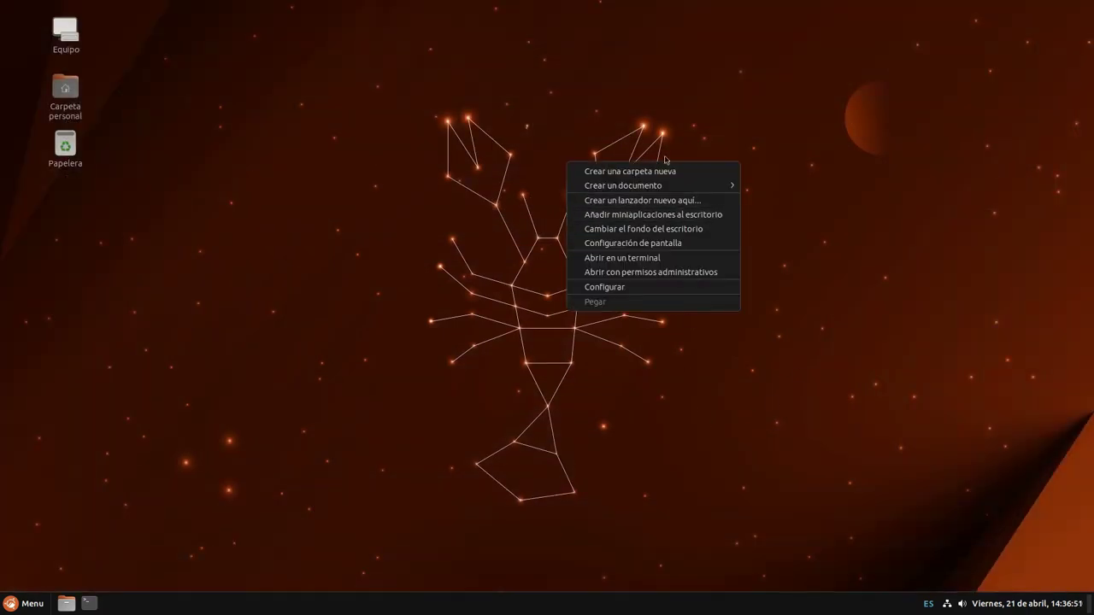
Open the desktop background settings, reposition the window and apply Default Background
click(683, 232)
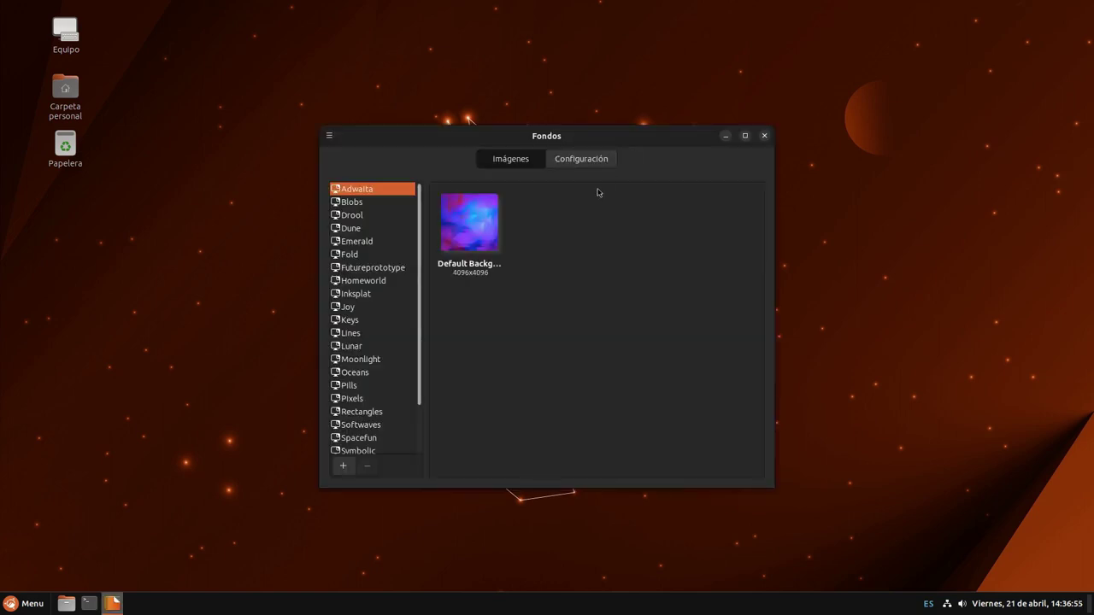
drag(642, 147, 854, 178)
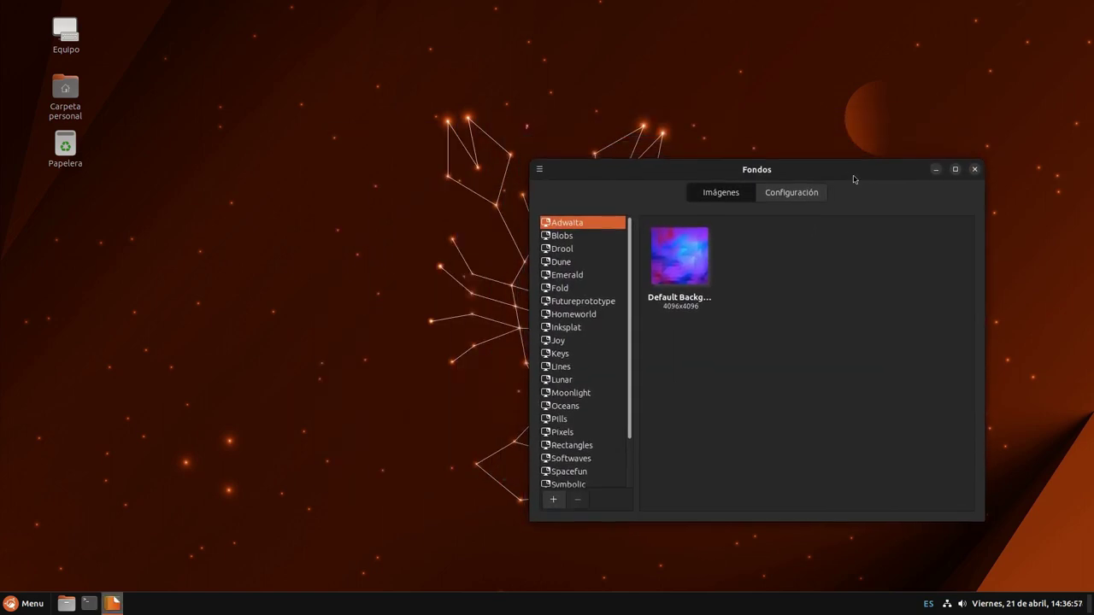
drag(925, 171, 1001, 179)
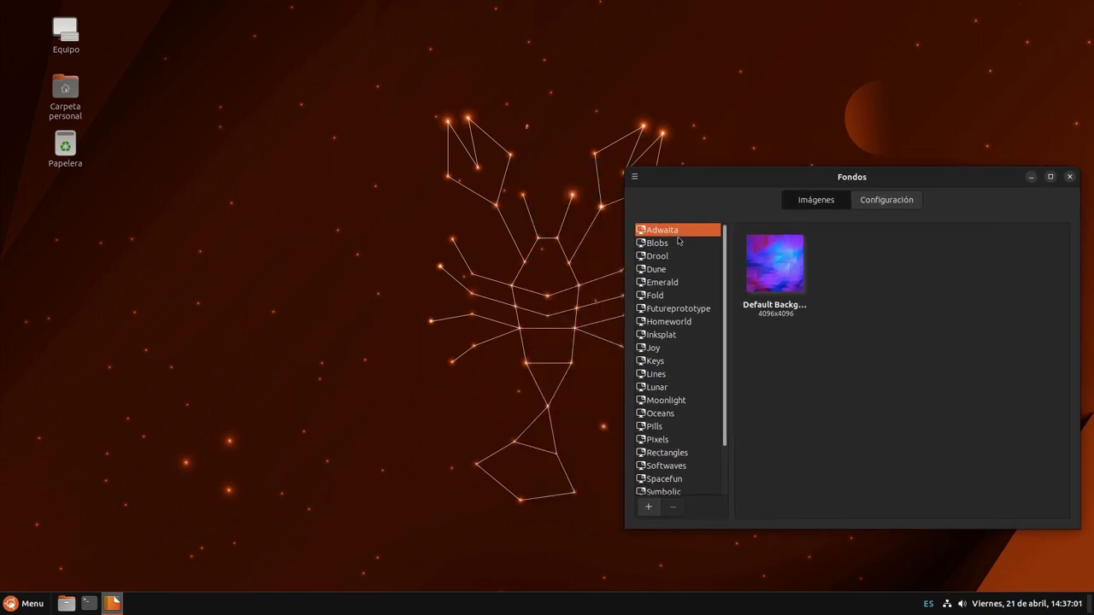
click(775, 265)
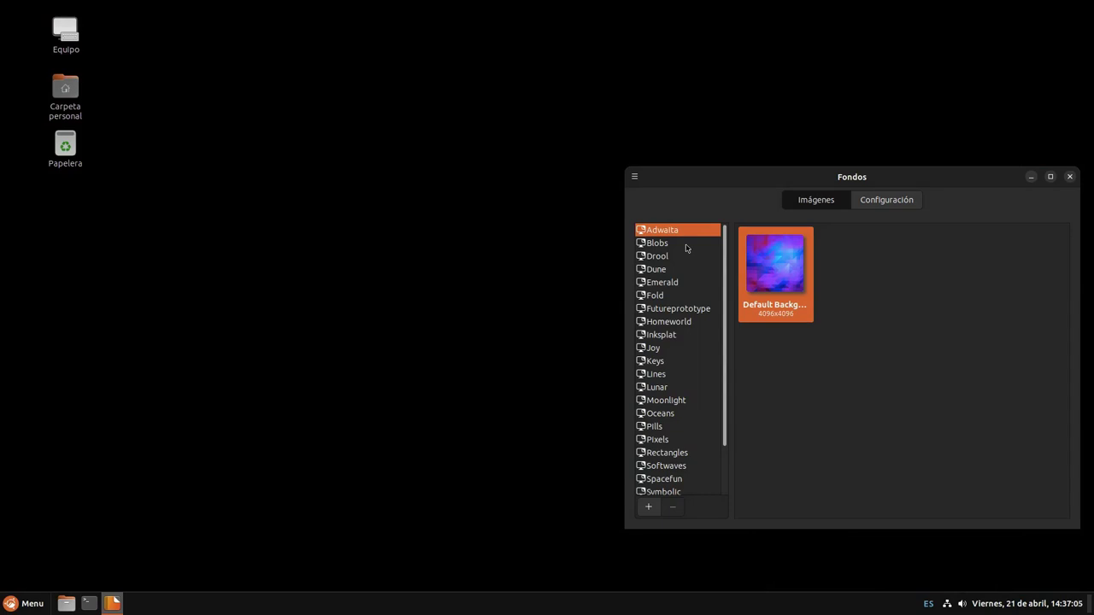
drag(708, 183, 706, 171)
drag(691, 209, 673, 253)
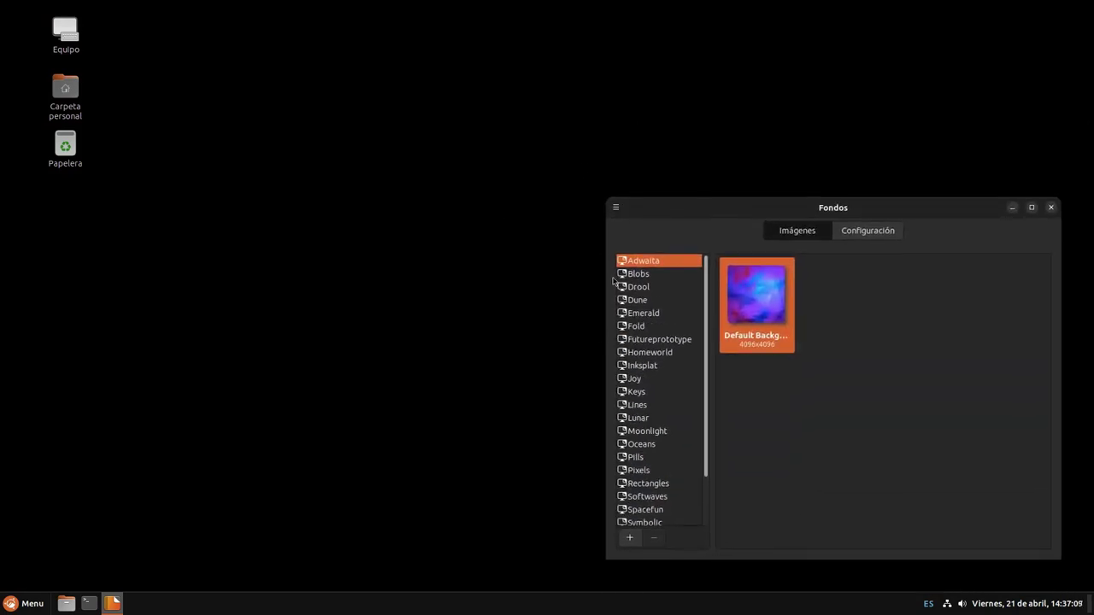
Apply the Blobs, Drool, Dune, Emerald and Fold wallpapers in turn
click(634, 276)
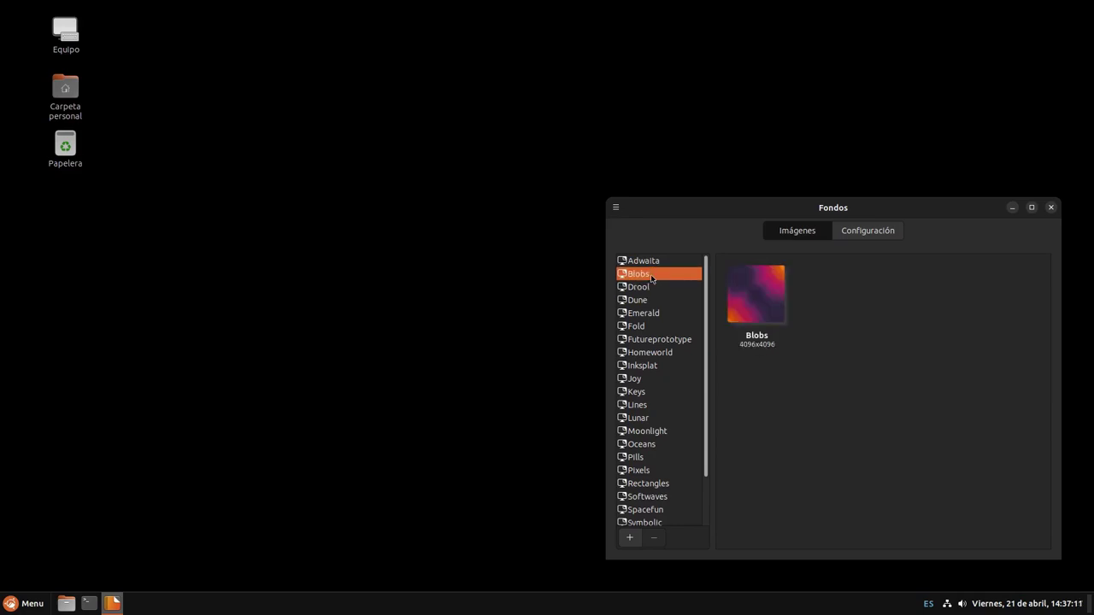
click(754, 311)
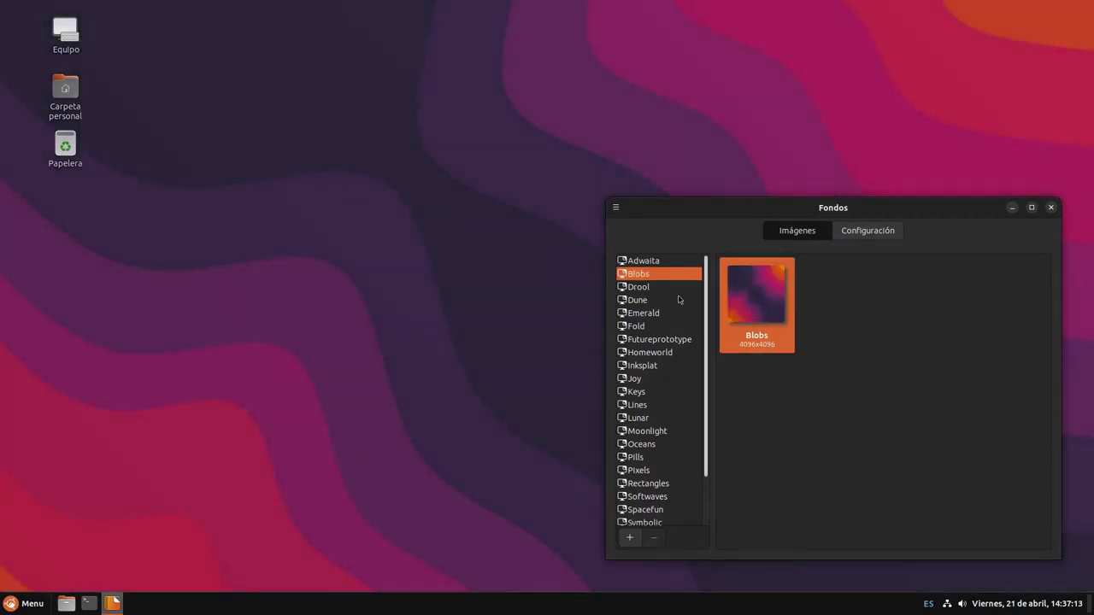
click(654, 287)
click(741, 308)
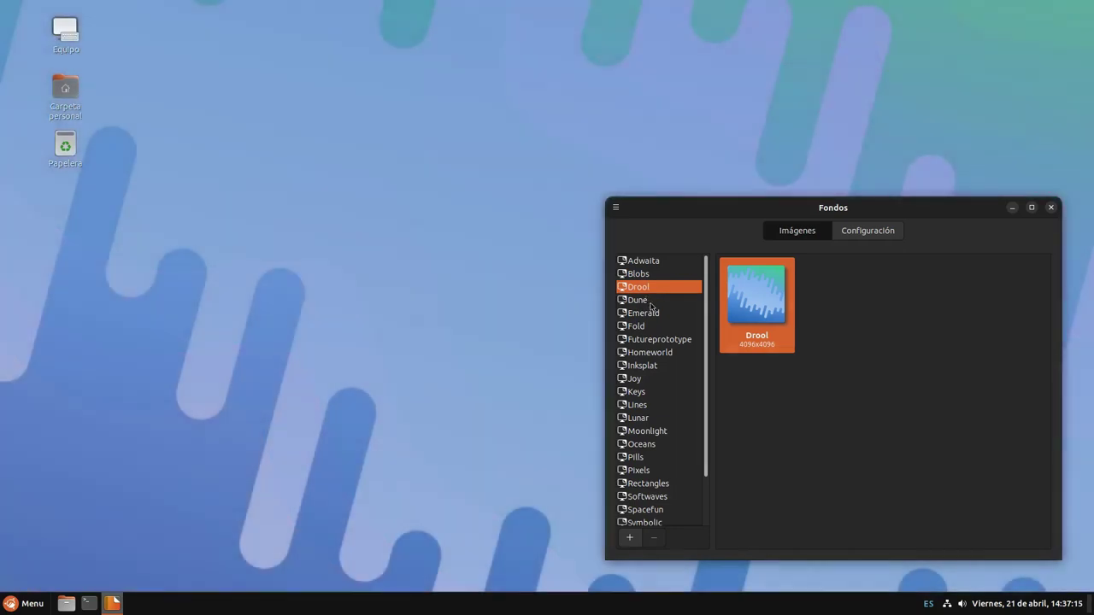
click(631, 301)
click(773, 313)
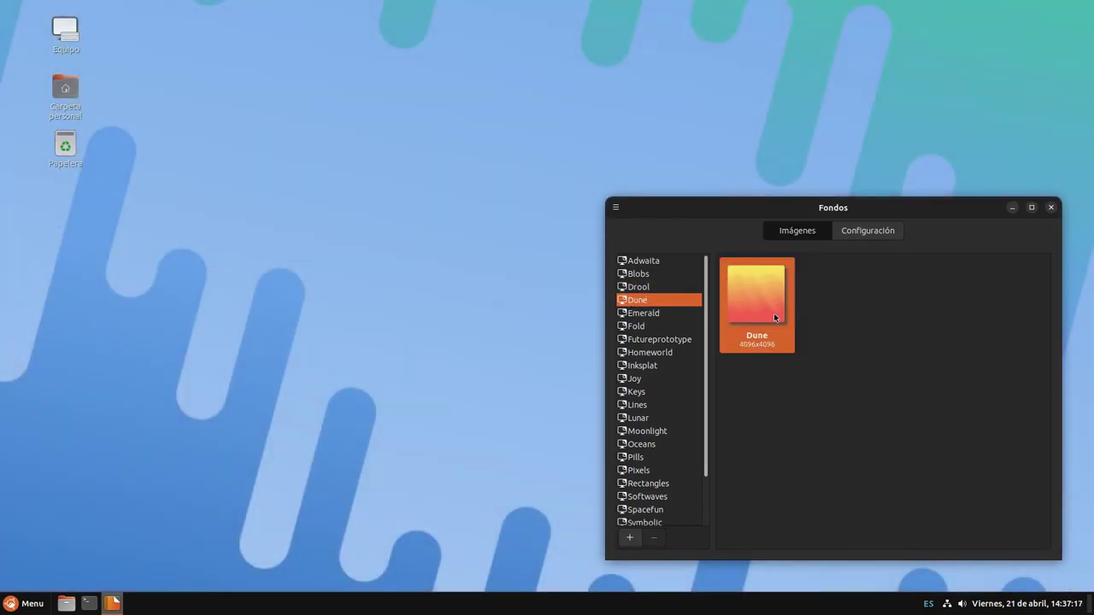
click(663, 317)
click(757, 304)
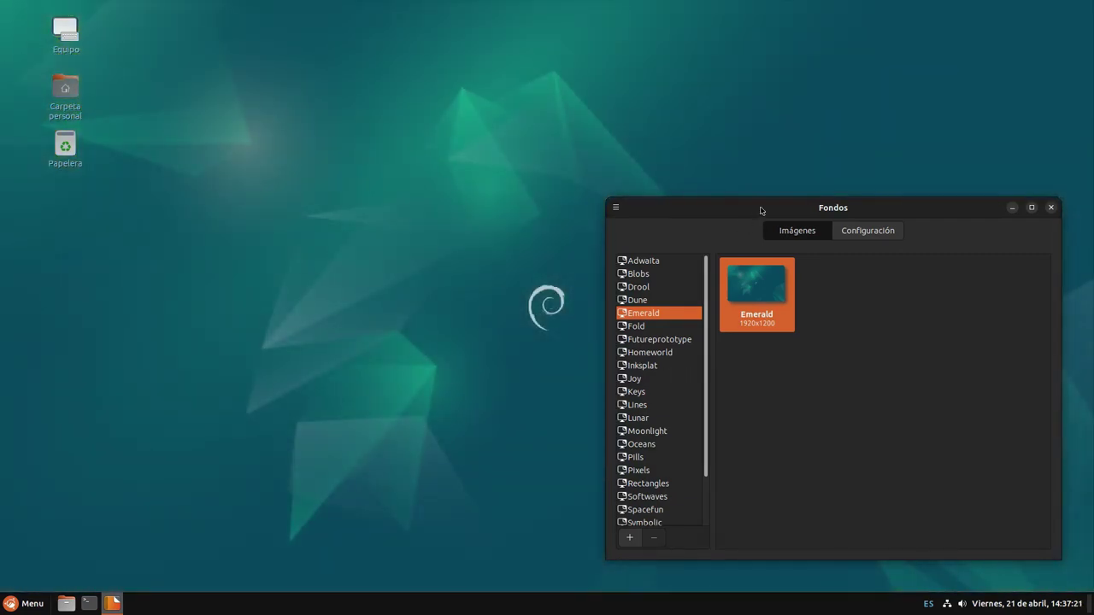
drag(758, 212, 752, 184)
click(660, 300)
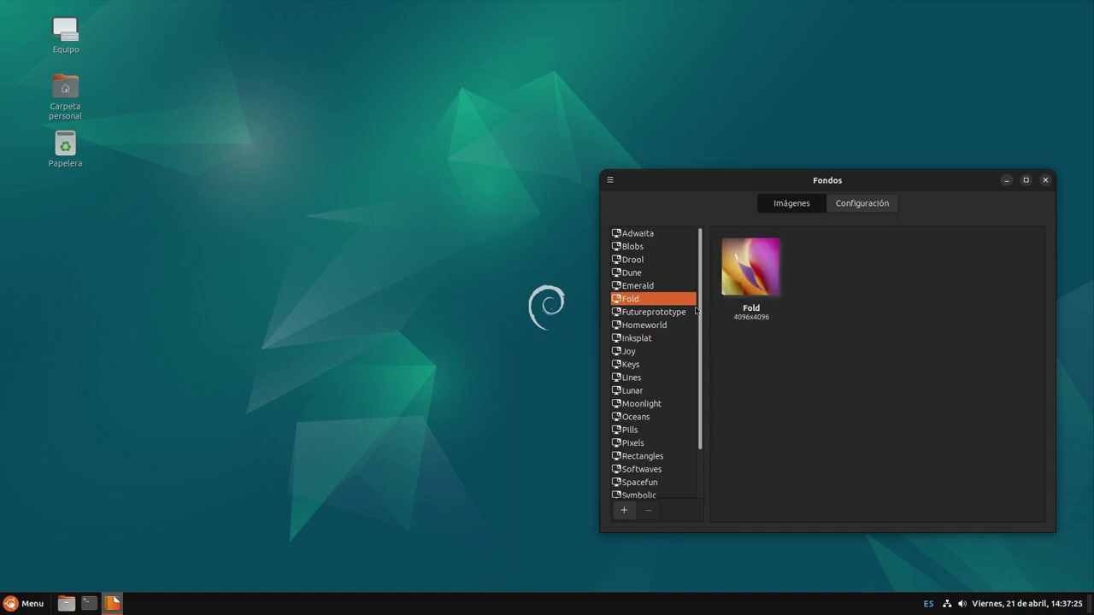
click(736, 280)
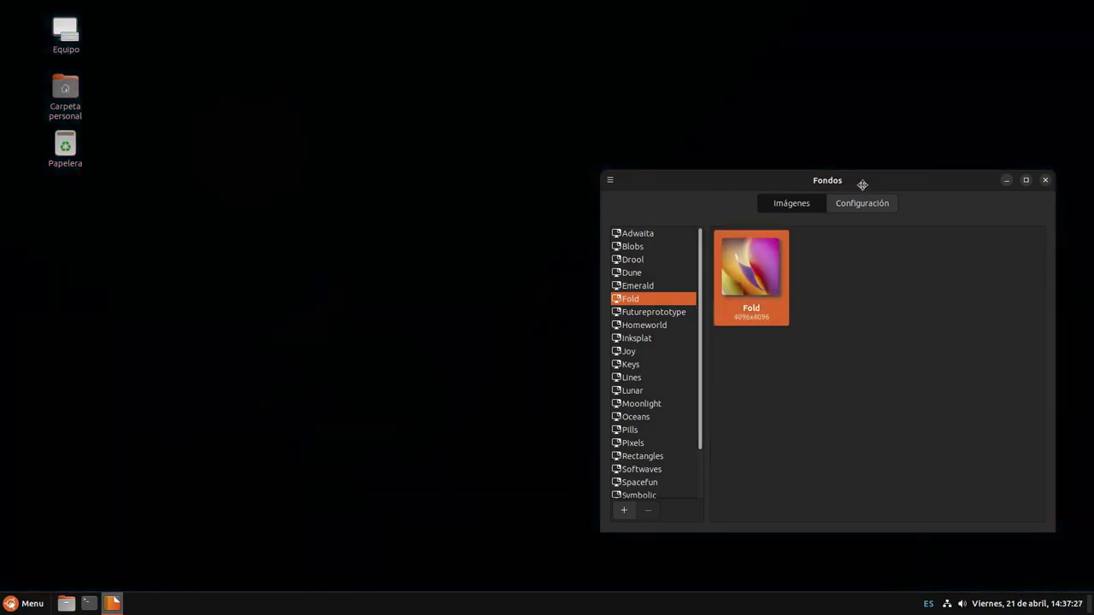
Apply wallpapers from Futureprototype, Homeworld, Inksplat and Keys, browsing Joy along the way
drag(860, 183, 869, 147)
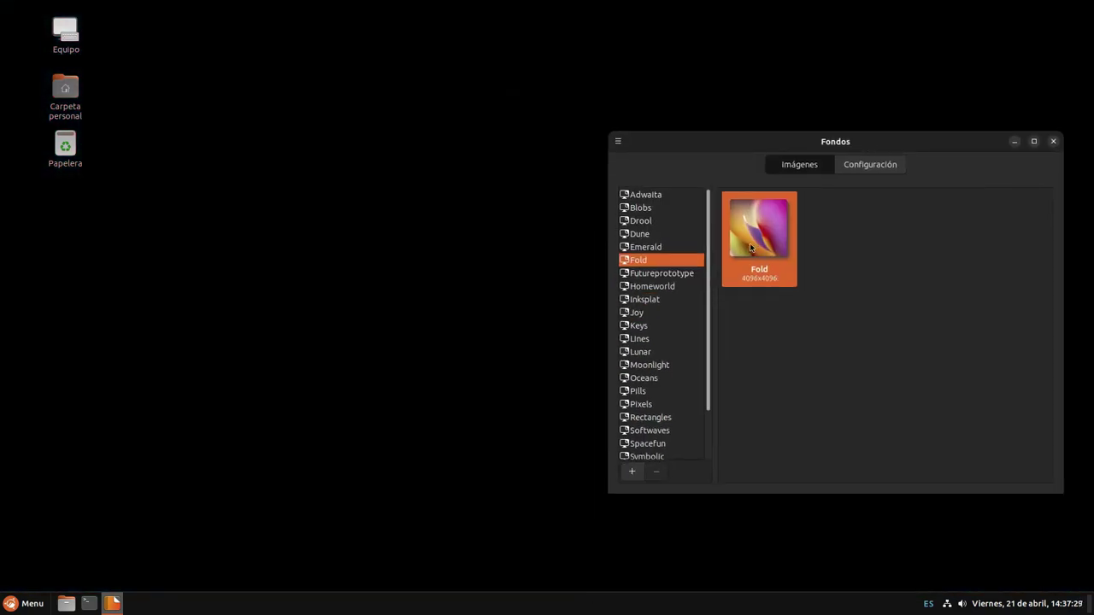
click(775, 229)
click(856, 224)
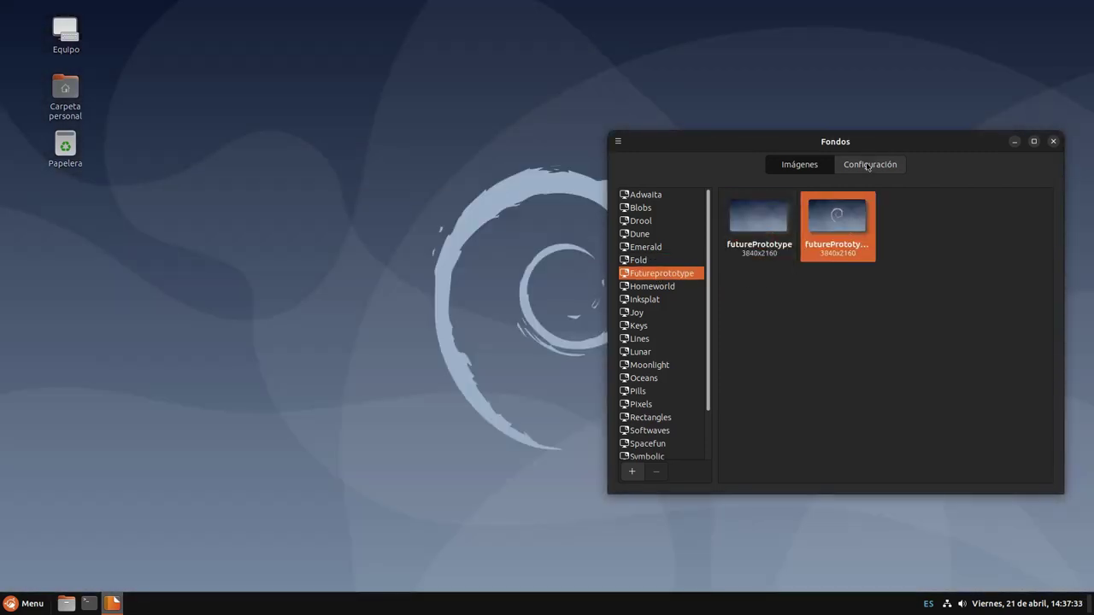
click(642, 287)
click(759, 220)
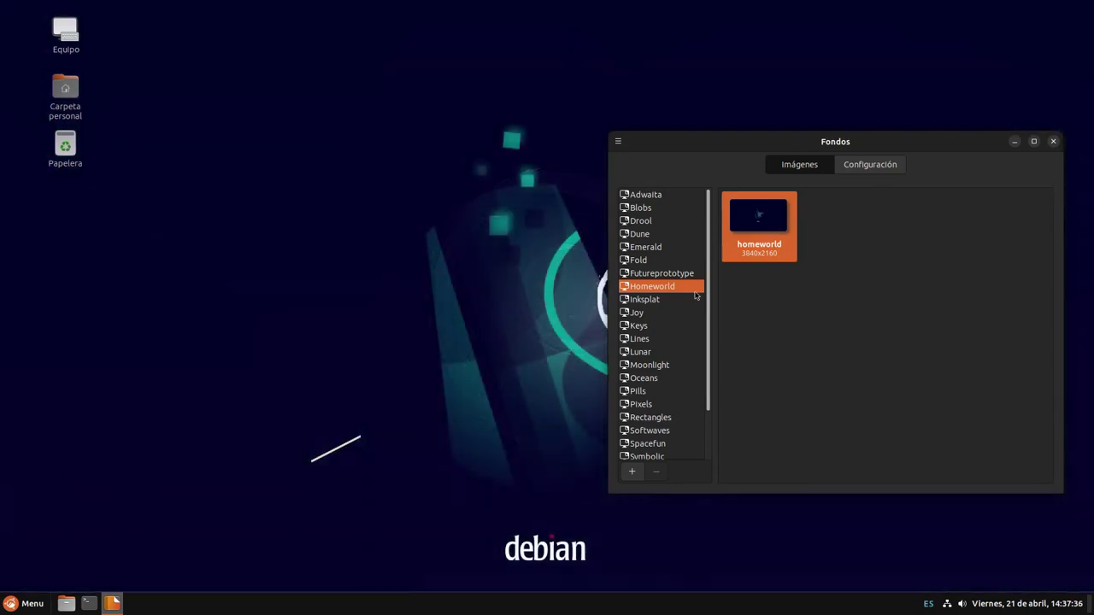
click(671, 300)
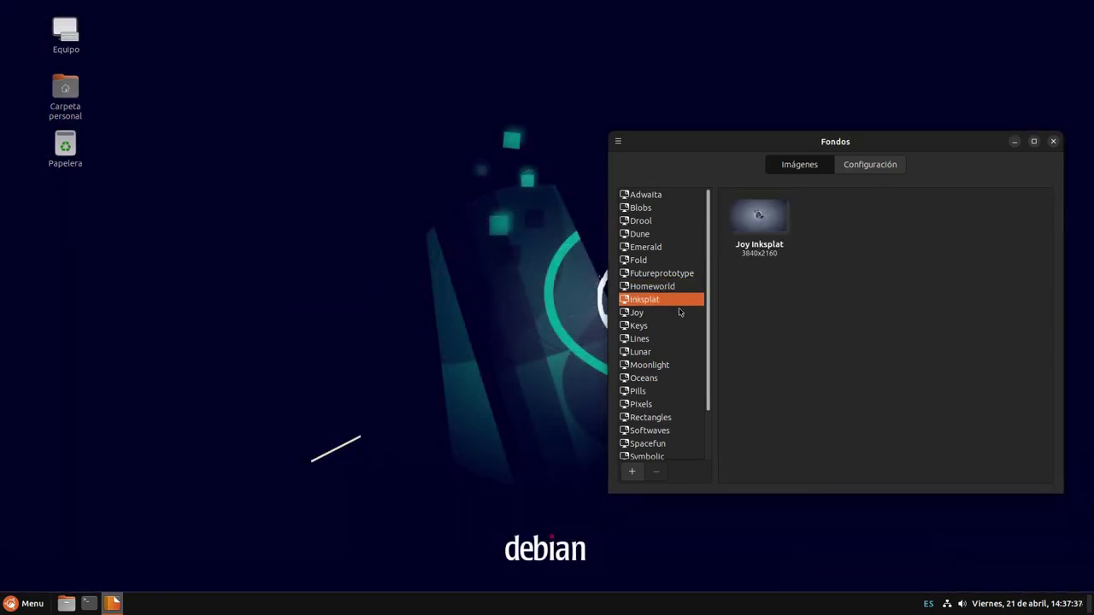
click(787, 235)
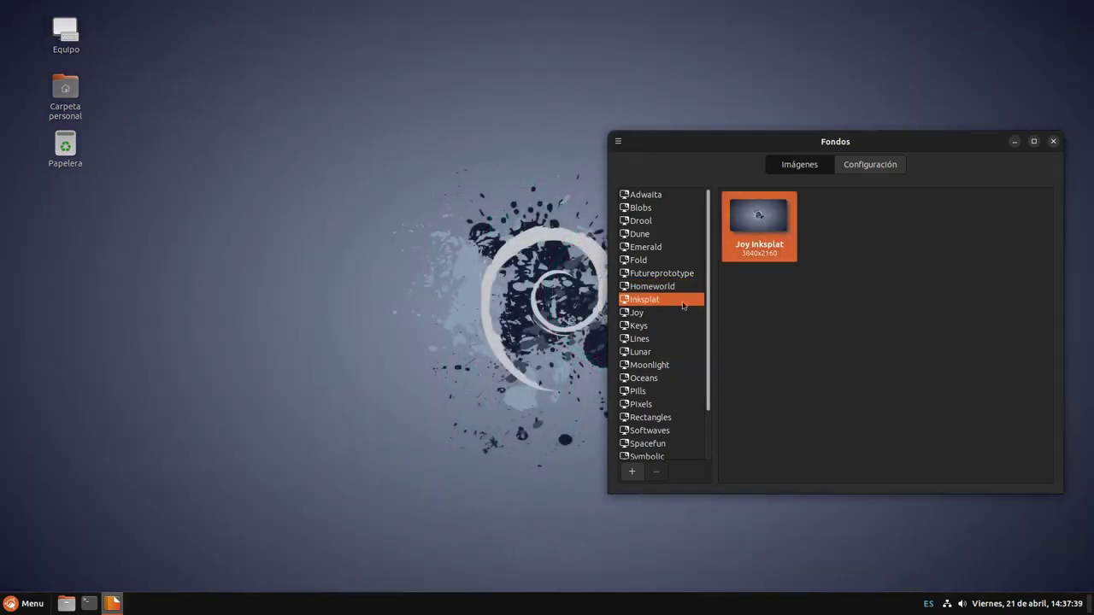
click(669, 311)
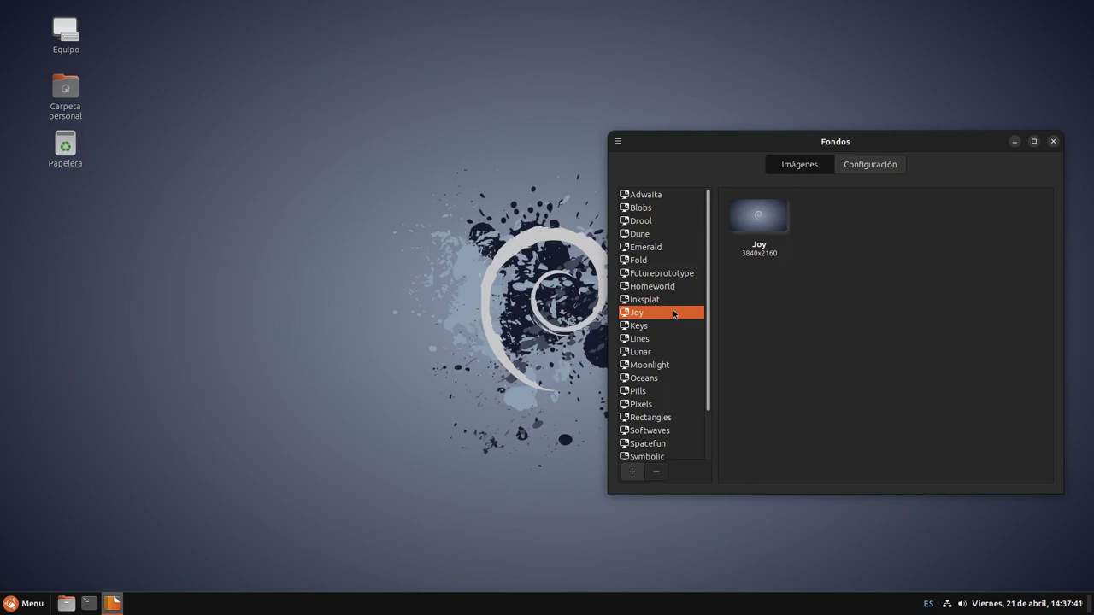
click(670, 326)
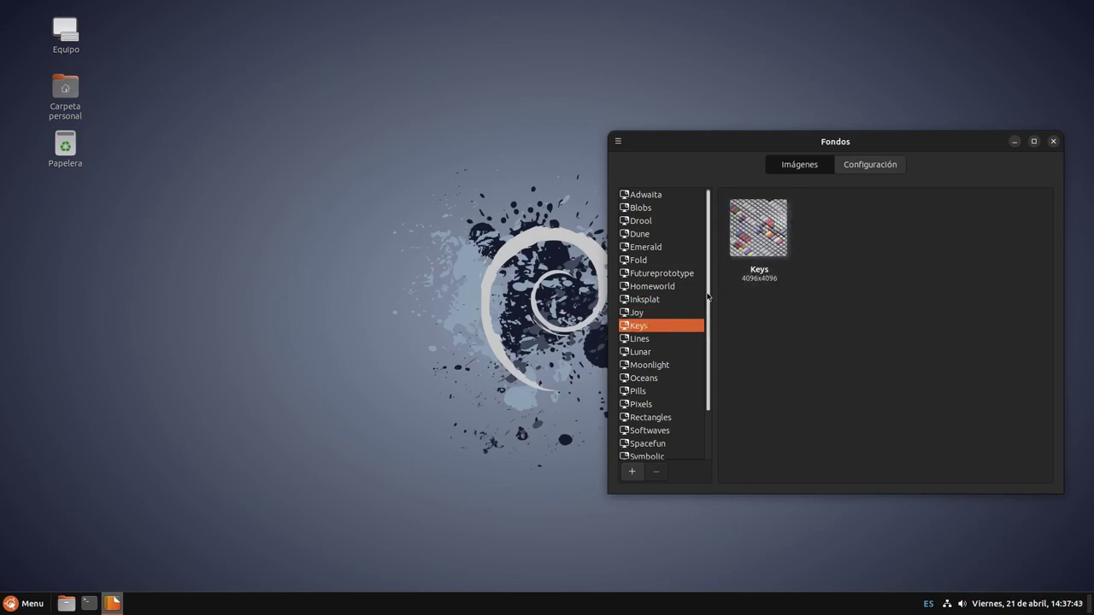
click(759, 235)
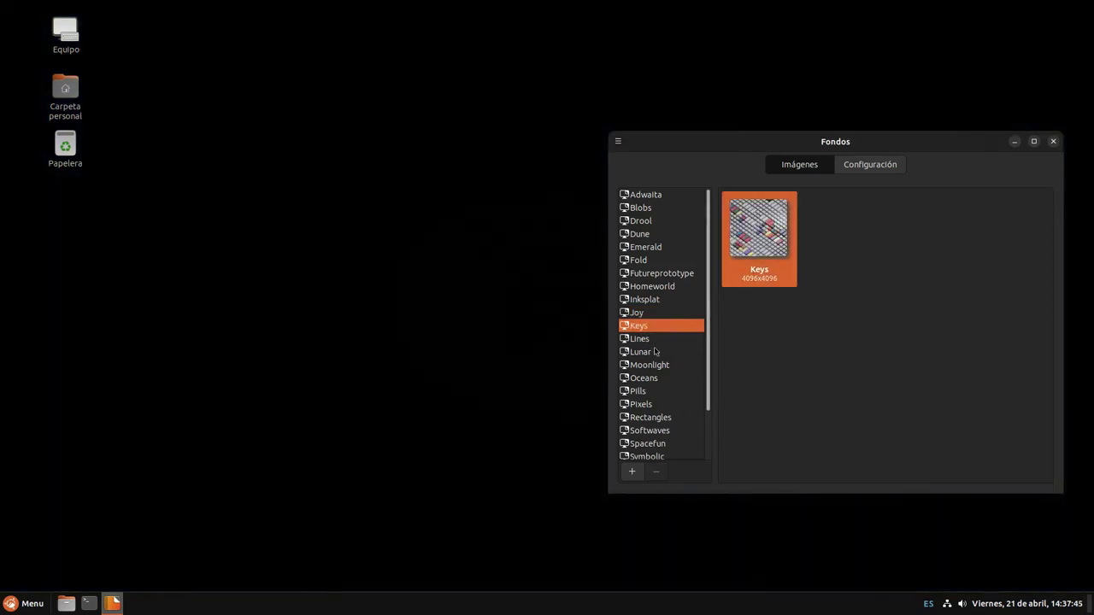
Apply the Lines Lock Screen wallpaper, then display the Lunar collection
click(660, 339)
click(848, 204)
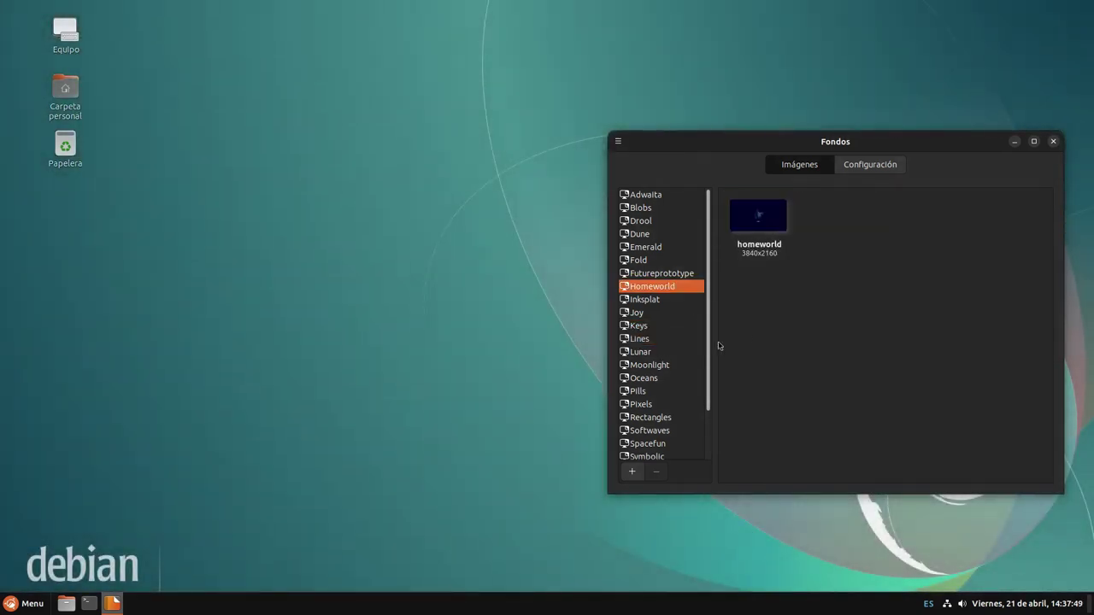
click(648, 328)
click(660, 342)
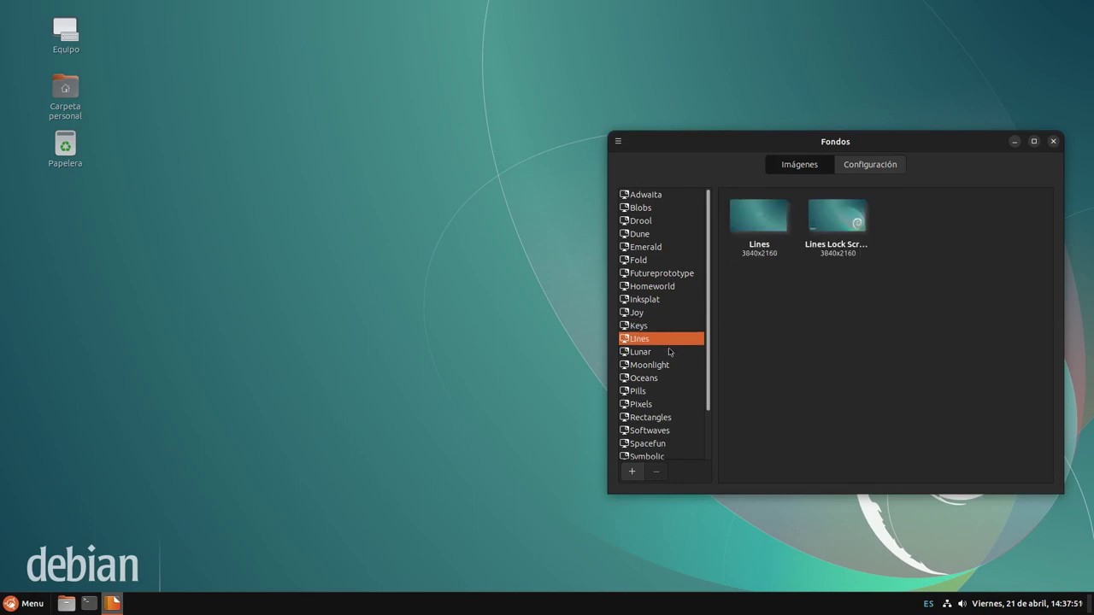
click(672, 352)
Try the Beerus The Cat, Cheonjiyeon and Cornell View images as wallpaper
click(758, 220)
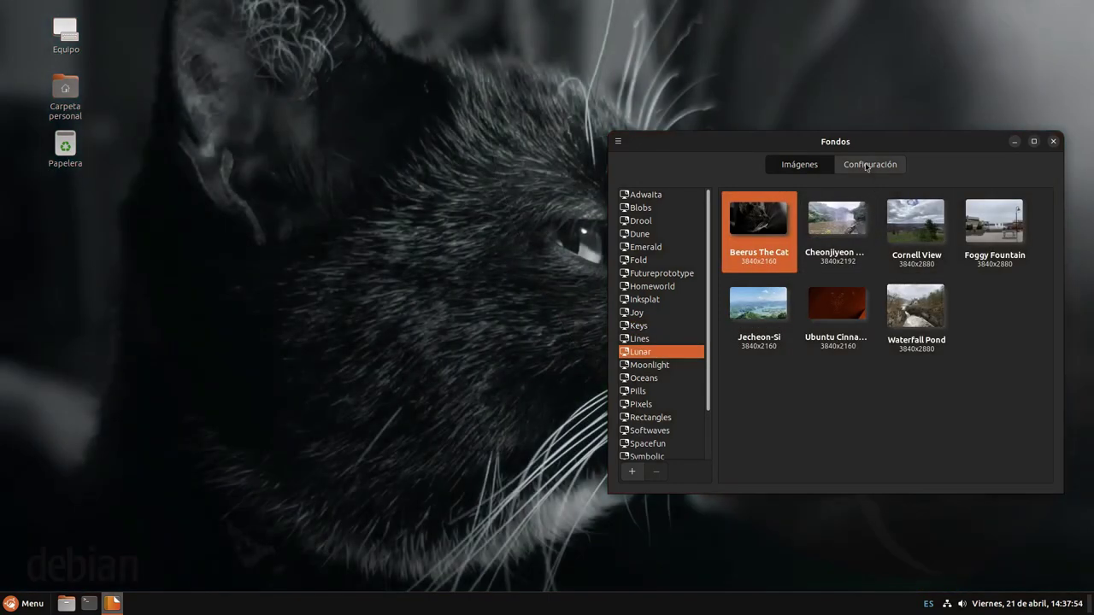
drag(863, 201, 889, 177)
click(830, 260)
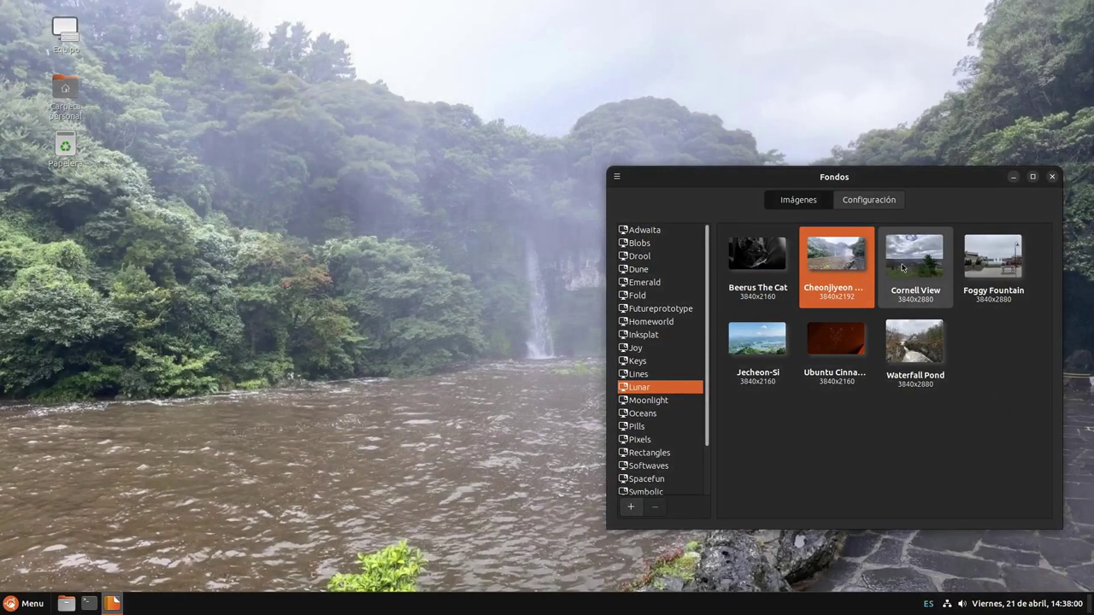
click(902, 267)
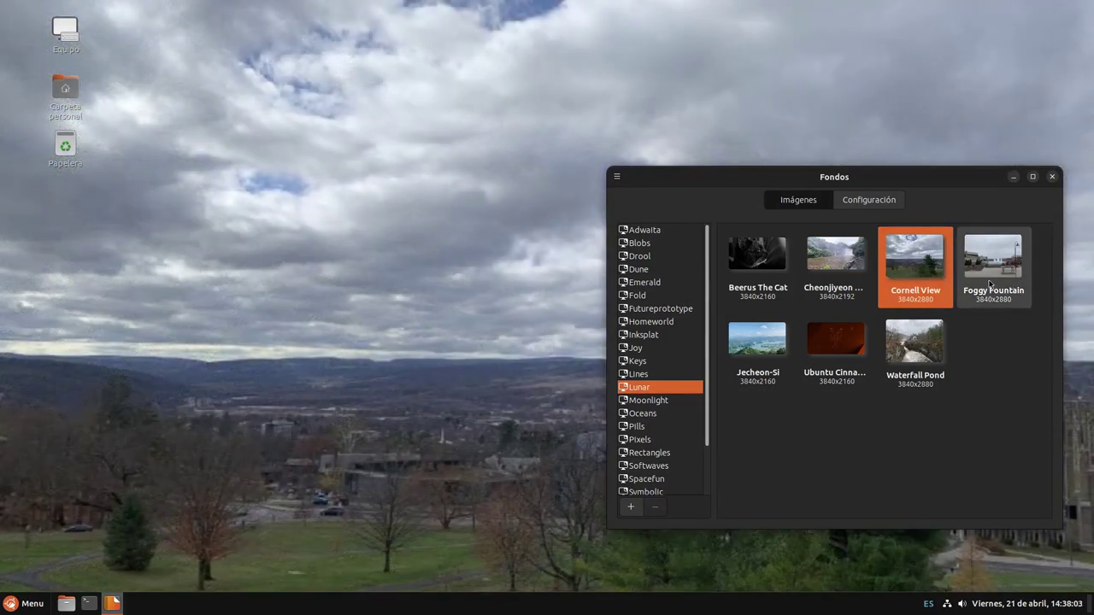
click(847, 280)
drag(863, 176, 850, 229)
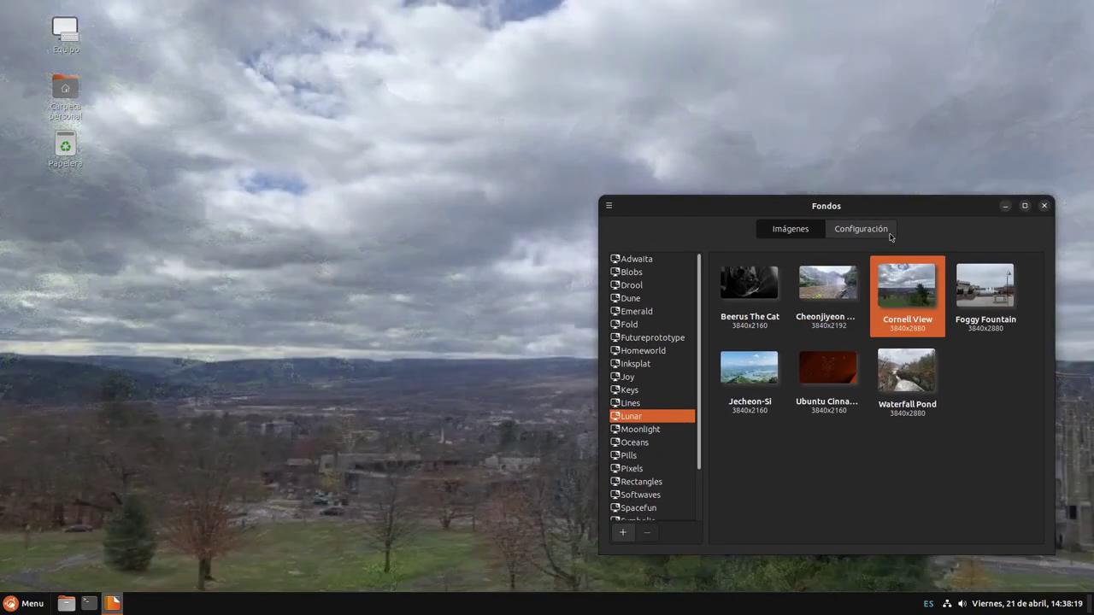
drag(911, 229, 917, 155)
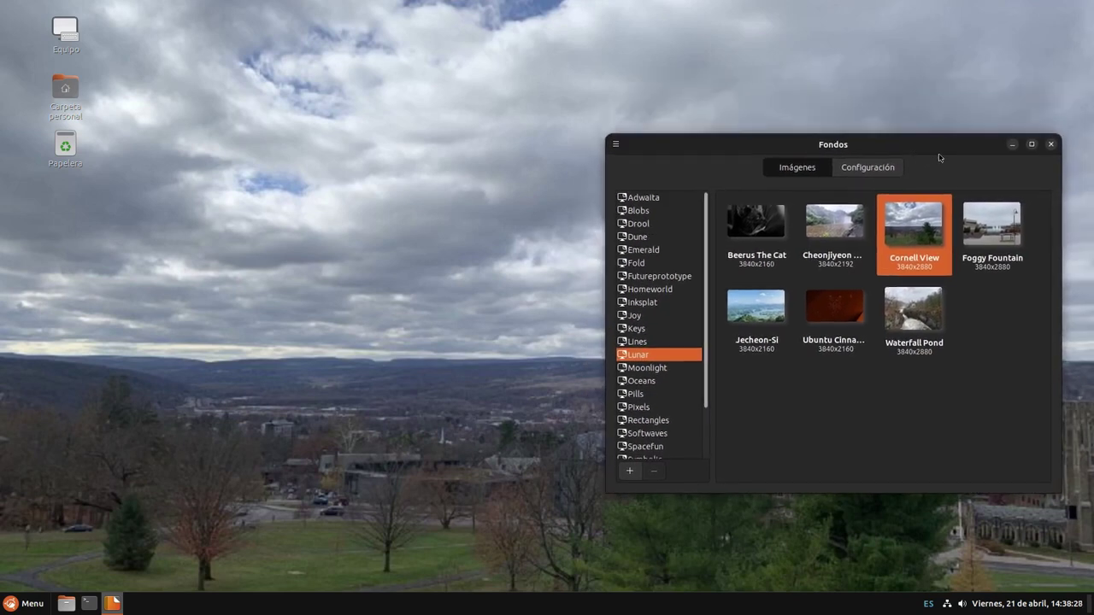
Try the Foggy Fountain, Jecheon-Si, Waterfall Pond and lobster constellation wallpapers
click(990, 233)
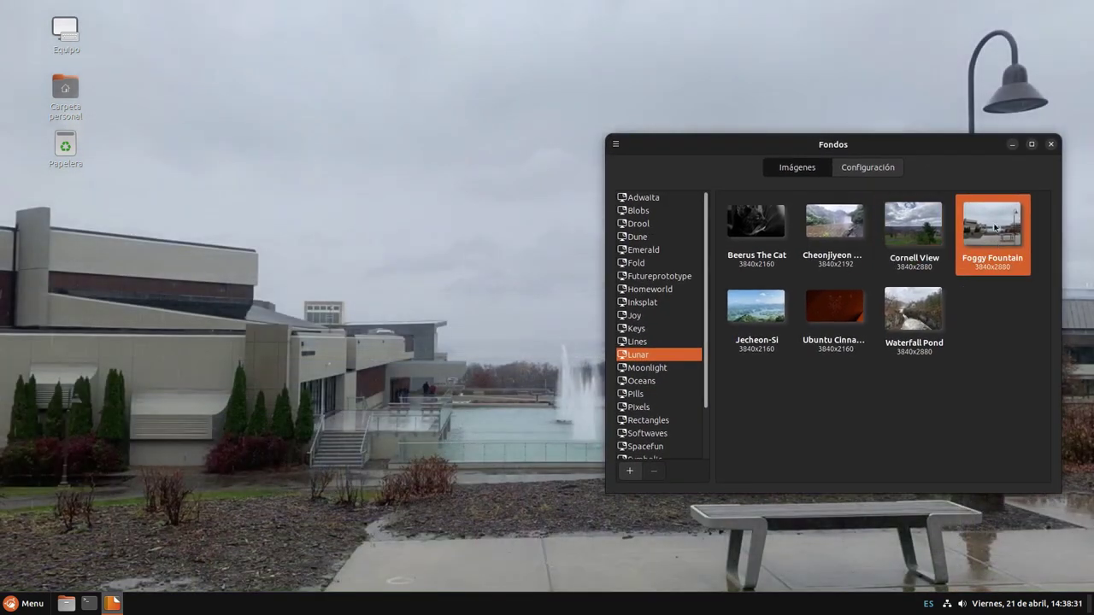
drag(944, 155, 610, 388)
drag(675, 311, 971, 179)
click(796, 331)
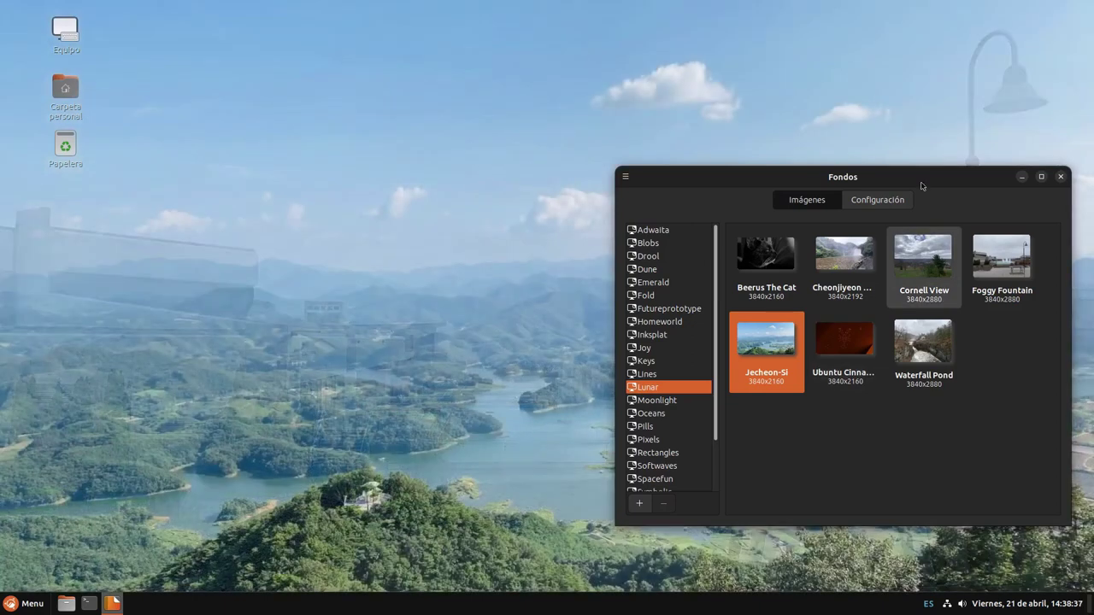
drag(843, 180, 866, 172)
click(932, 335)
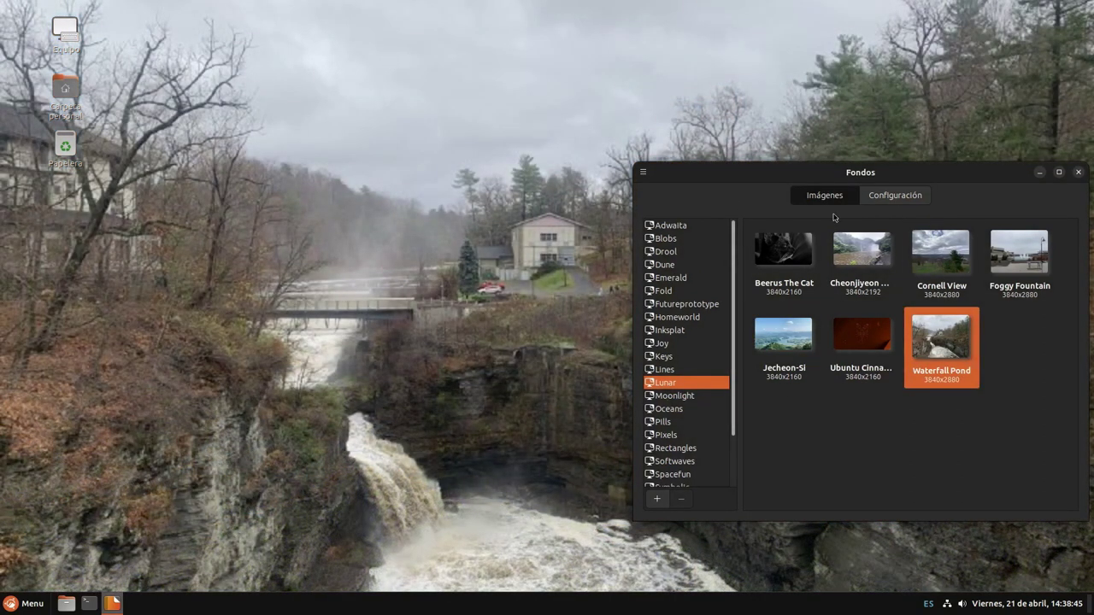
click(861, 335)
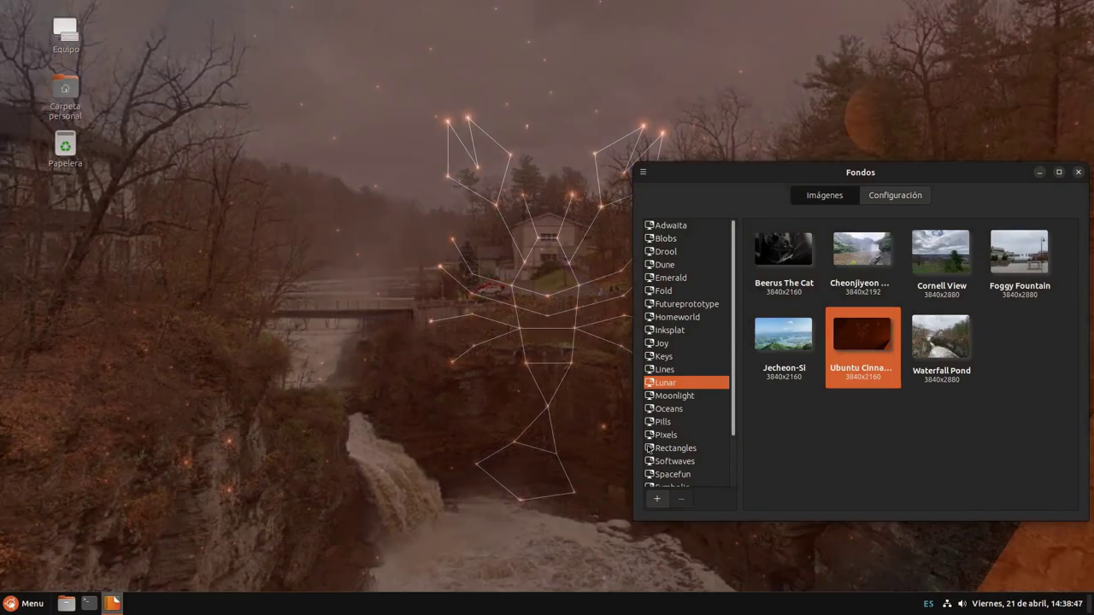
Browse the Moonlight, Pills, Pixels, Rectangles, Softwaves, Spacefun, Symbolic, Truchet, Vnc and Wallpapers collections
click(673, 397)
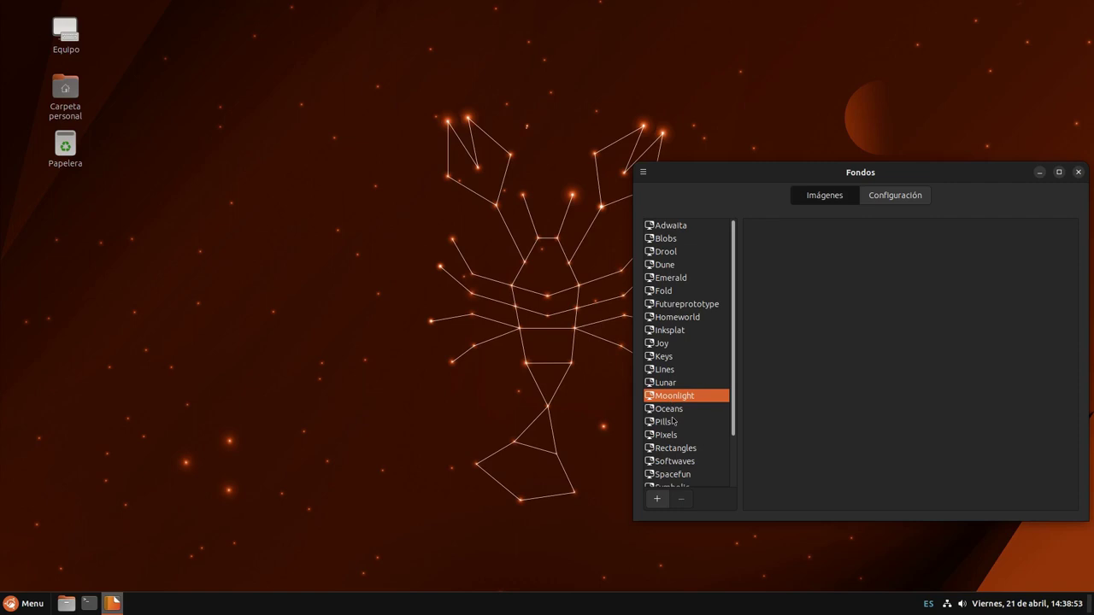
click(663, 423)
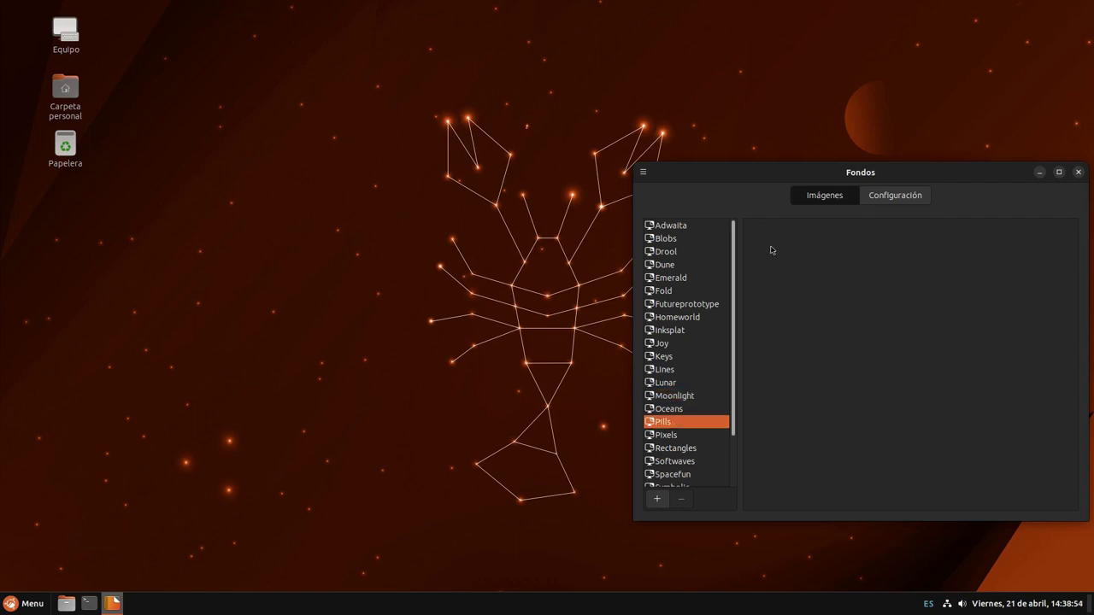
click(706, 435)
click(703, 451)
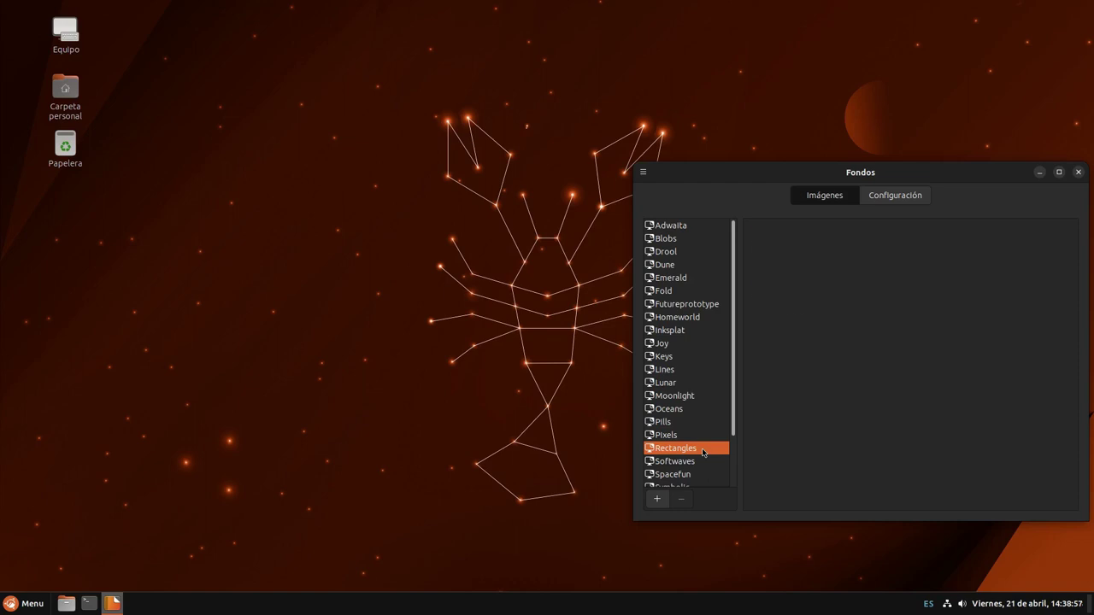
scroll(707, 454, down, 2)
click(705, 401)
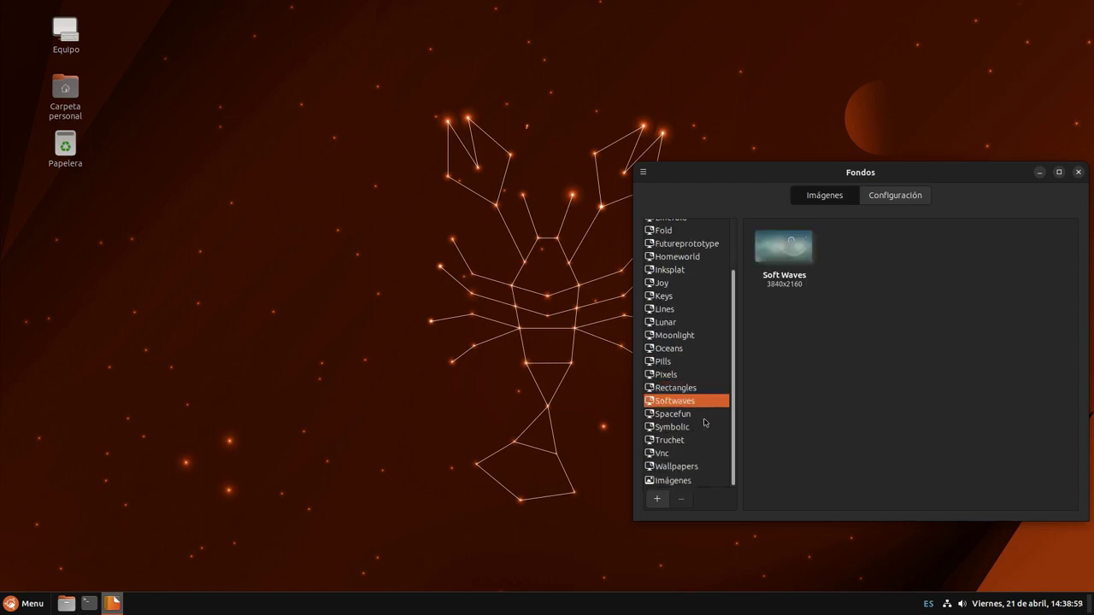
click(704, 422)
click(703, 439)
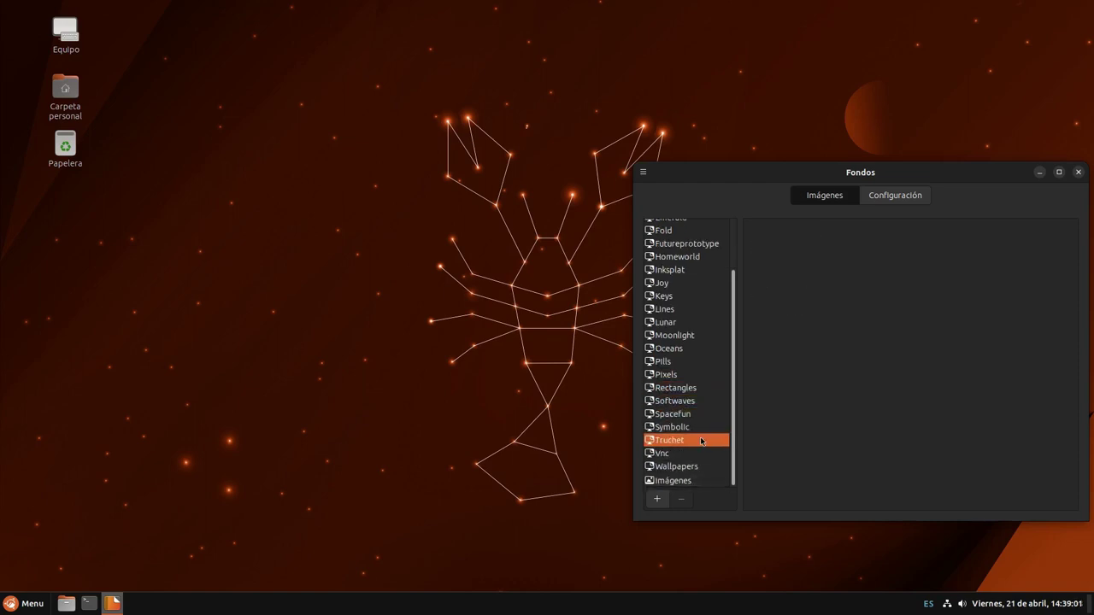
click(700, 445)
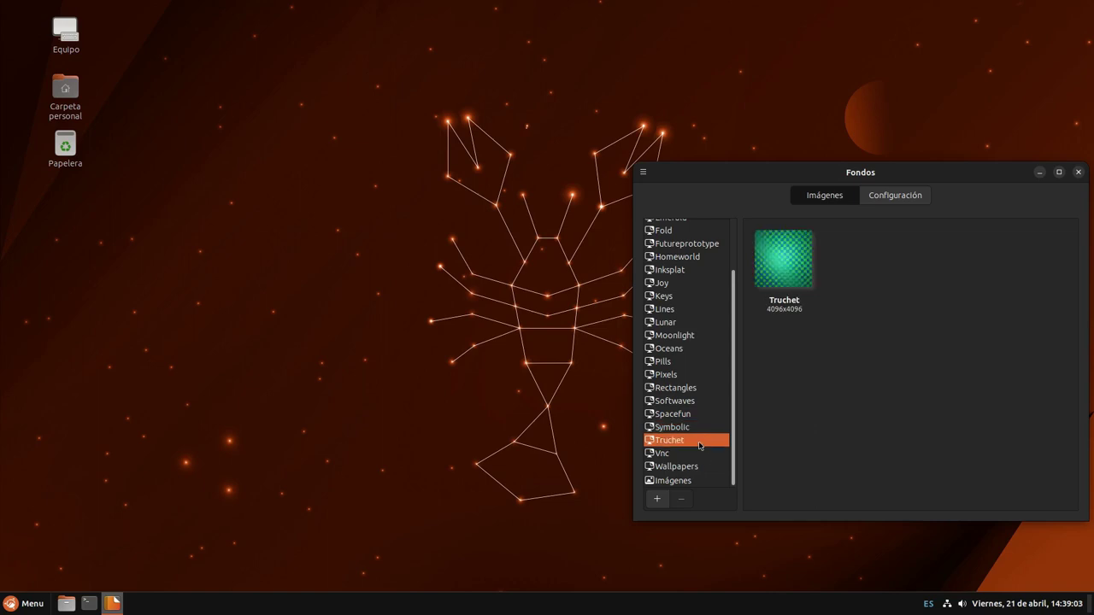
click(696, 462)
click(697, 466)
click(697, 441)
click(698, 453)
Apply the plain grey VNC wallpaper, then the Space Fun starry wallpaper
click(785, 280)
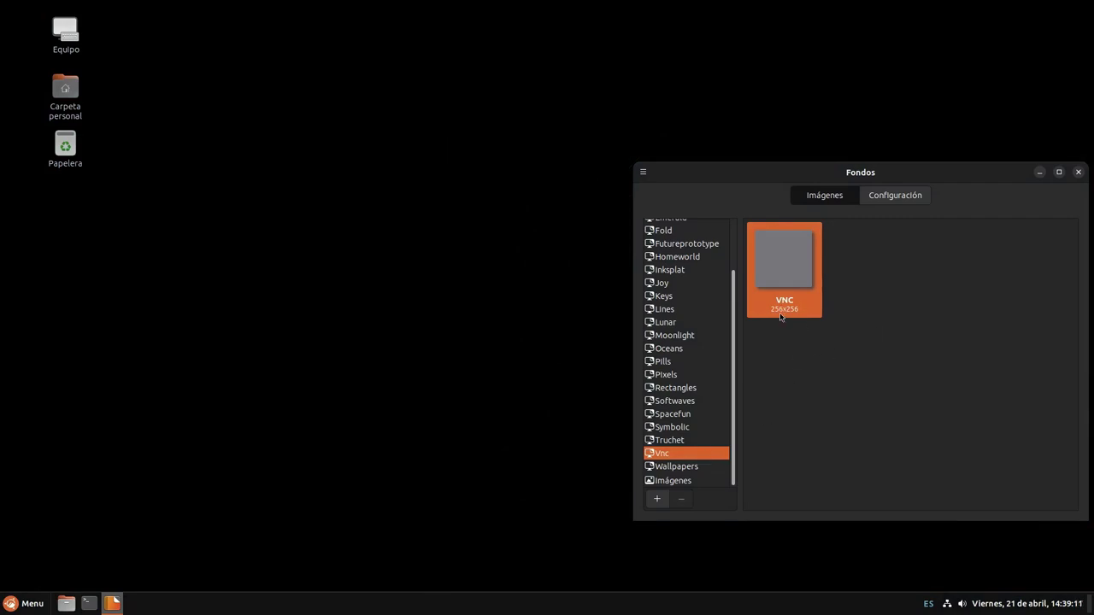
drag(810, 165, 825, 168)
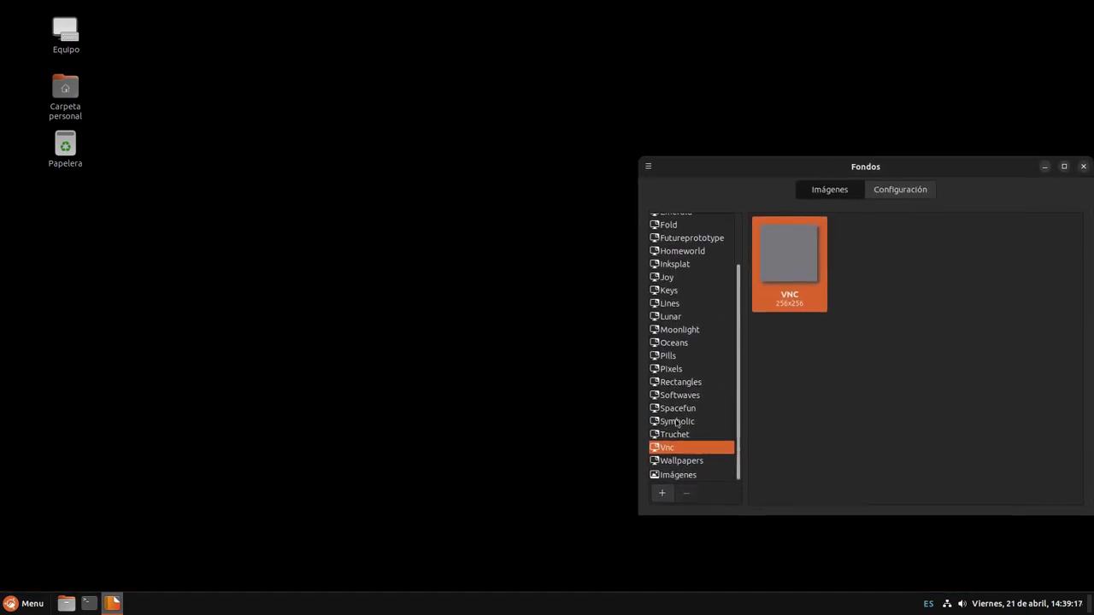
click(676, 435)
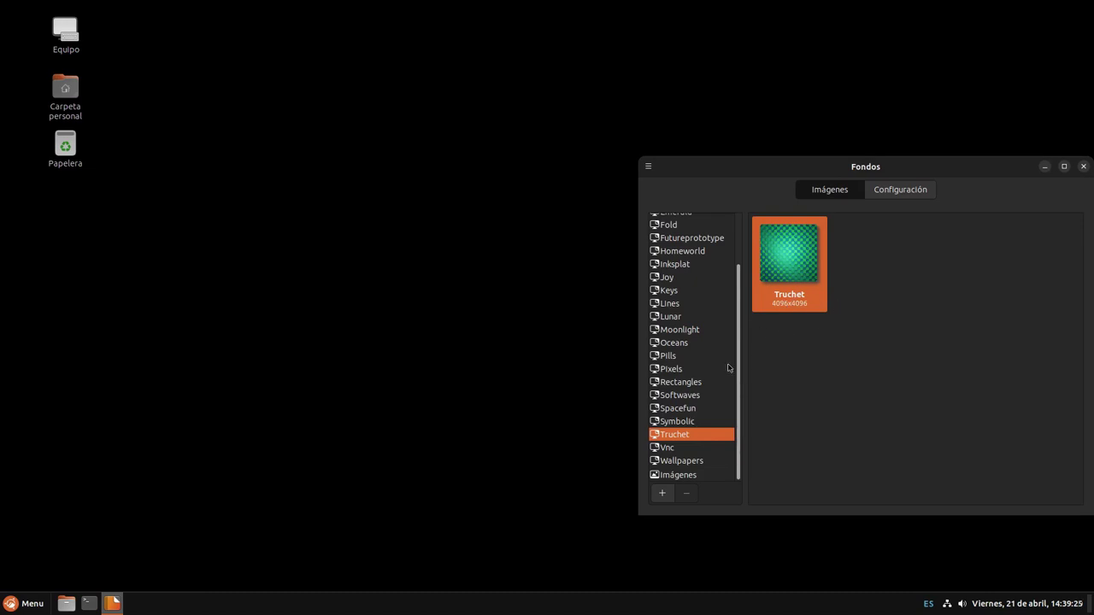
click(695, 423)
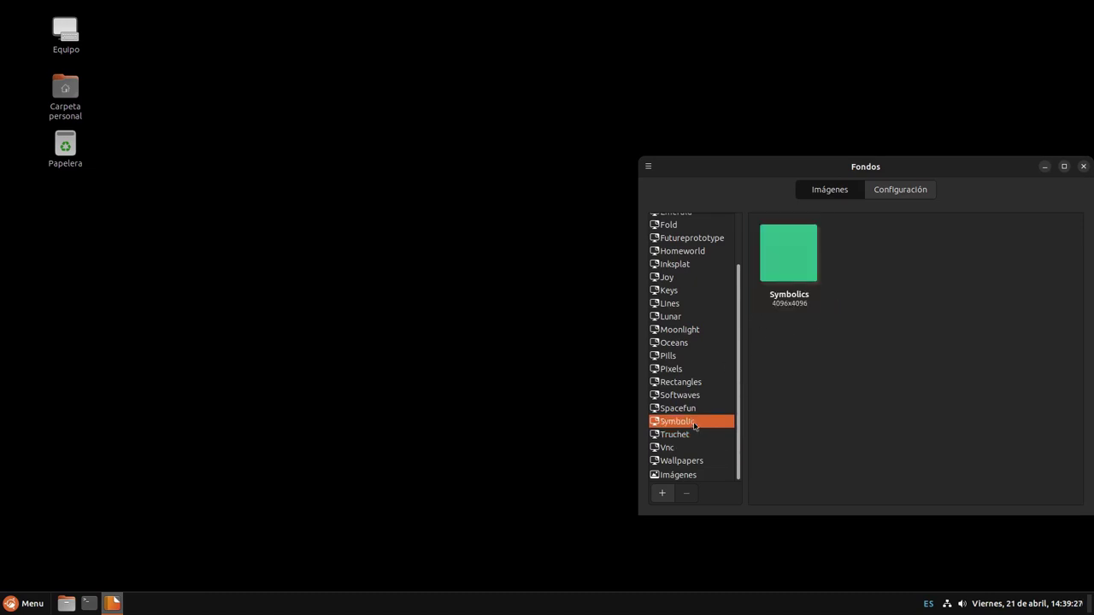
click(688, 409)
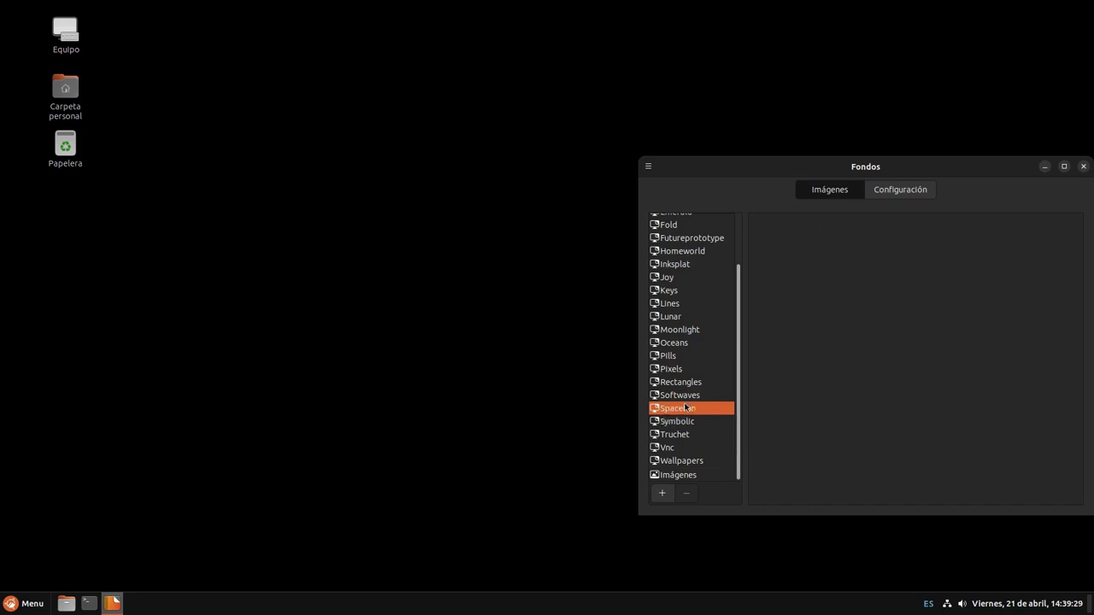
click(790, 256)
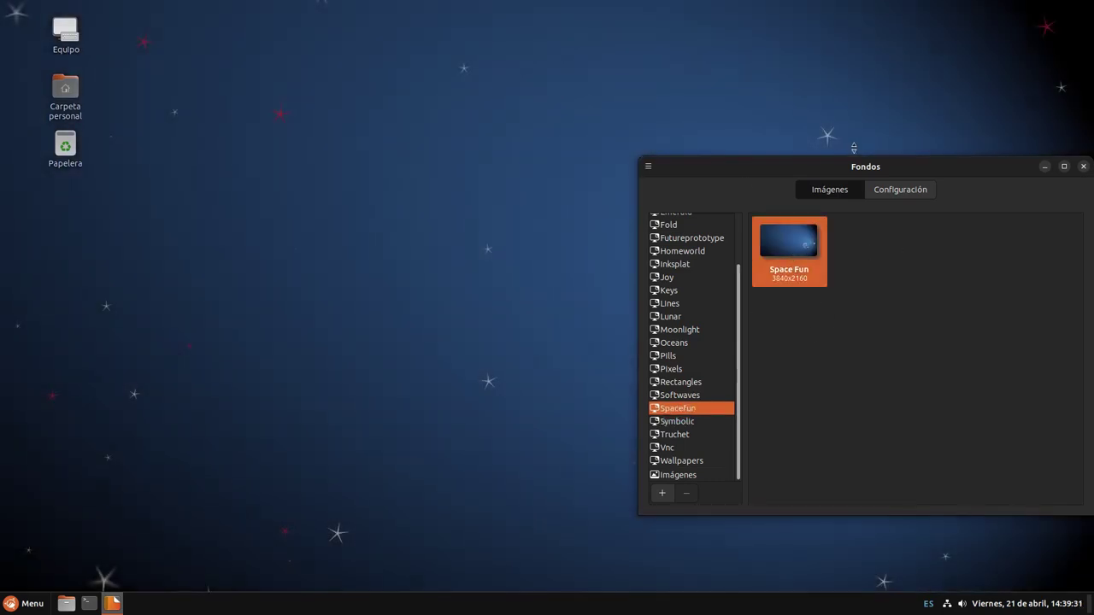
drag(867, 162, 860, 169)
Apply the rounded-squares Rectangles wallpaper, then the Oceans stripes wallpaper
click(675, 396)
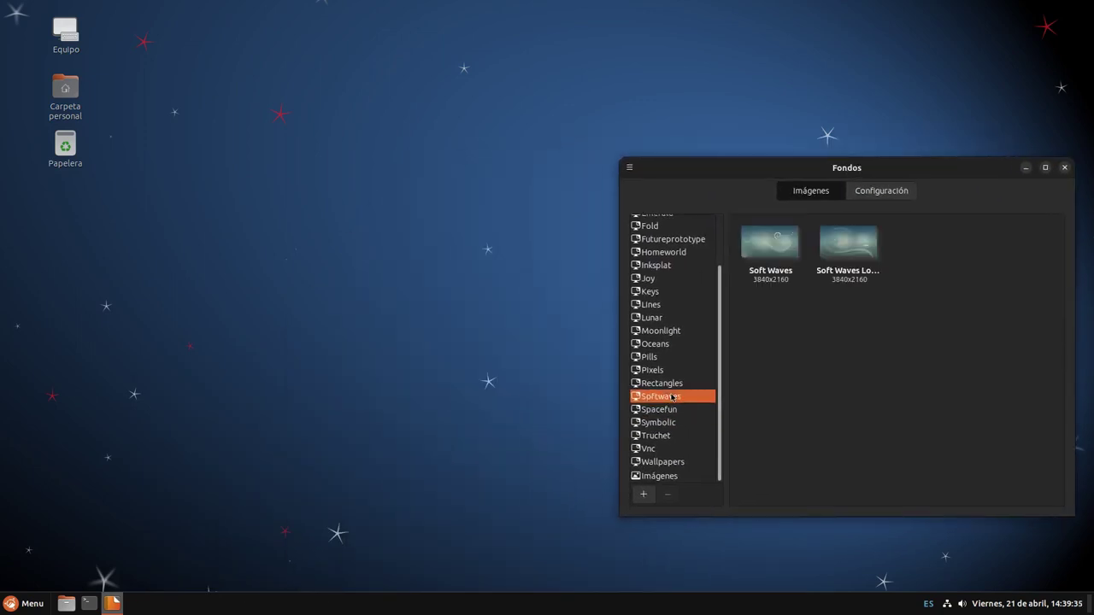
click(676, 383)
click(736, 310)
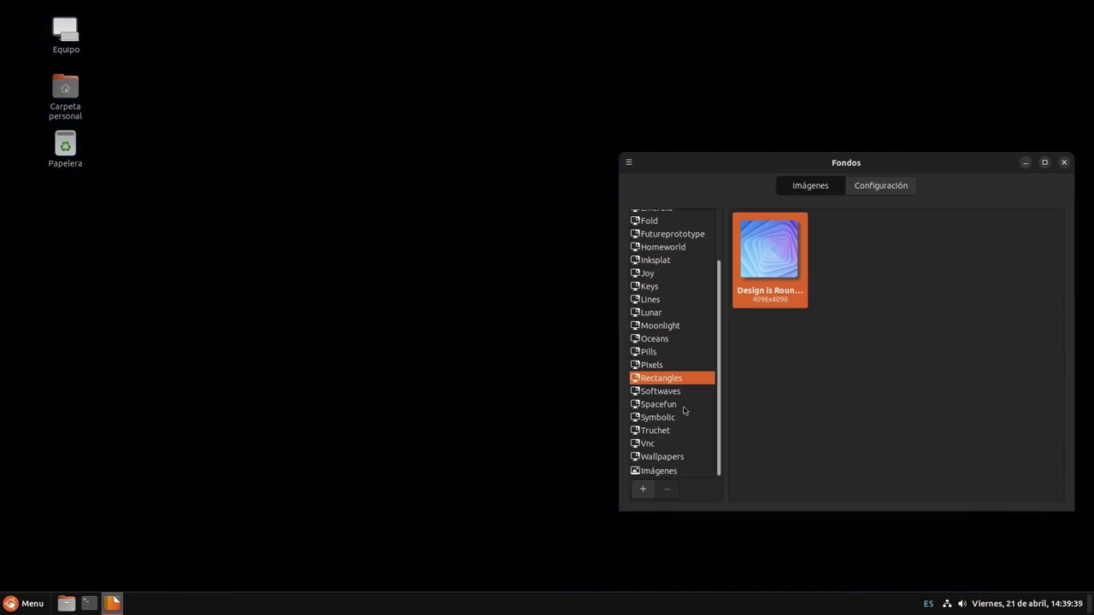
click(671, 366)
click(686, 353)
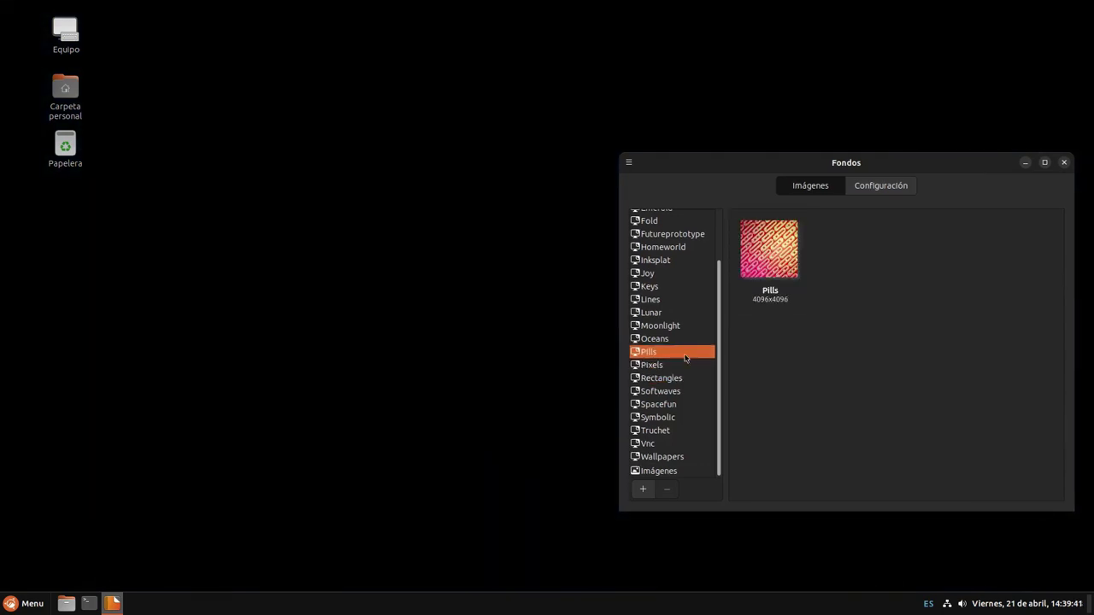
click(687, 339)
click(751, 255)
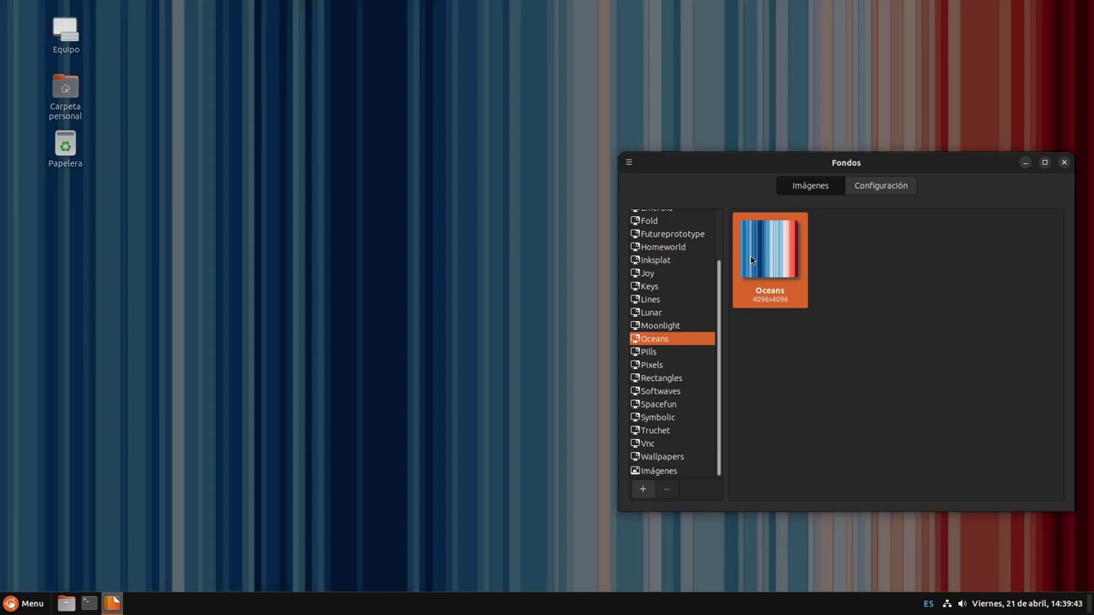
Browse the Softwaves, Imágenes and Ubuntu Cinnamon Wallpapers collections
click(667, 390)
click(658, 471)
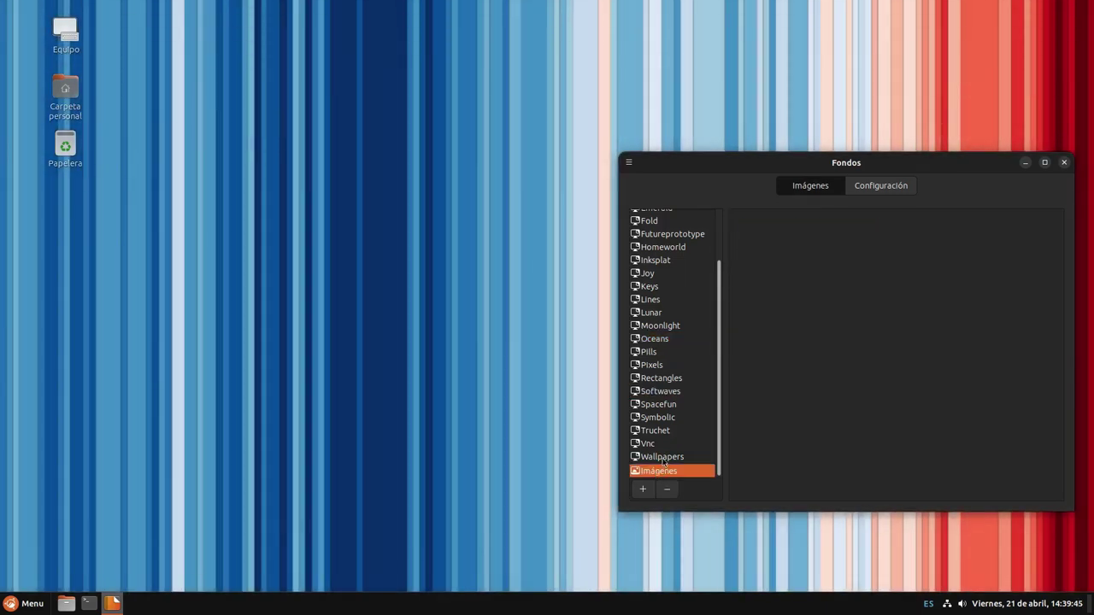
click(671, 456)
Try the first, darker orange, yellow-to-red and dark grey Ubuntu Cinnamon wallpapers
click(785, 251)
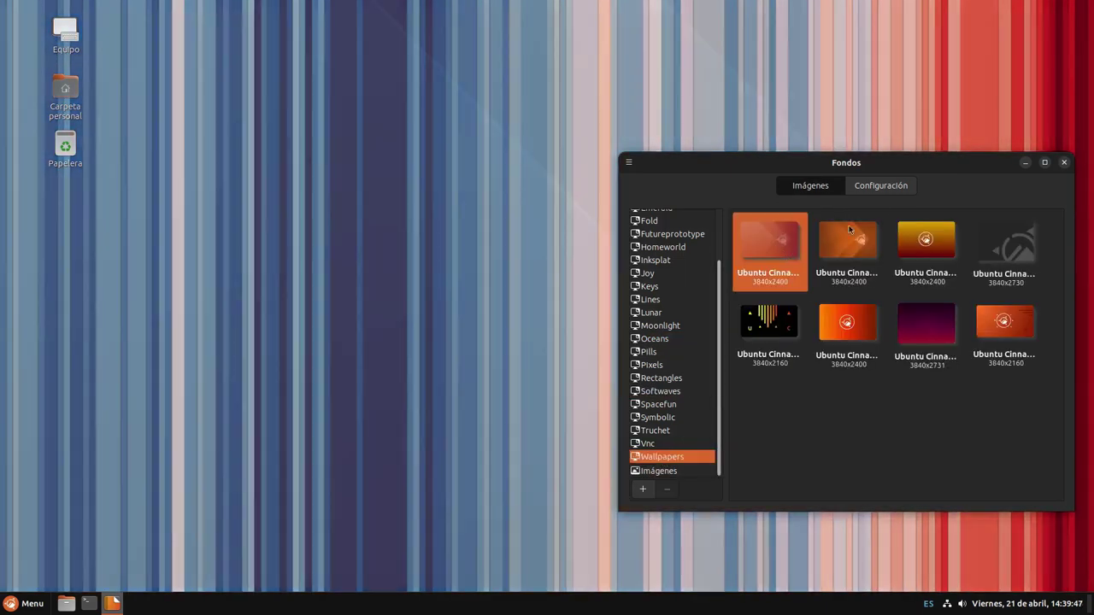
drag(967, 162, 368, 218)
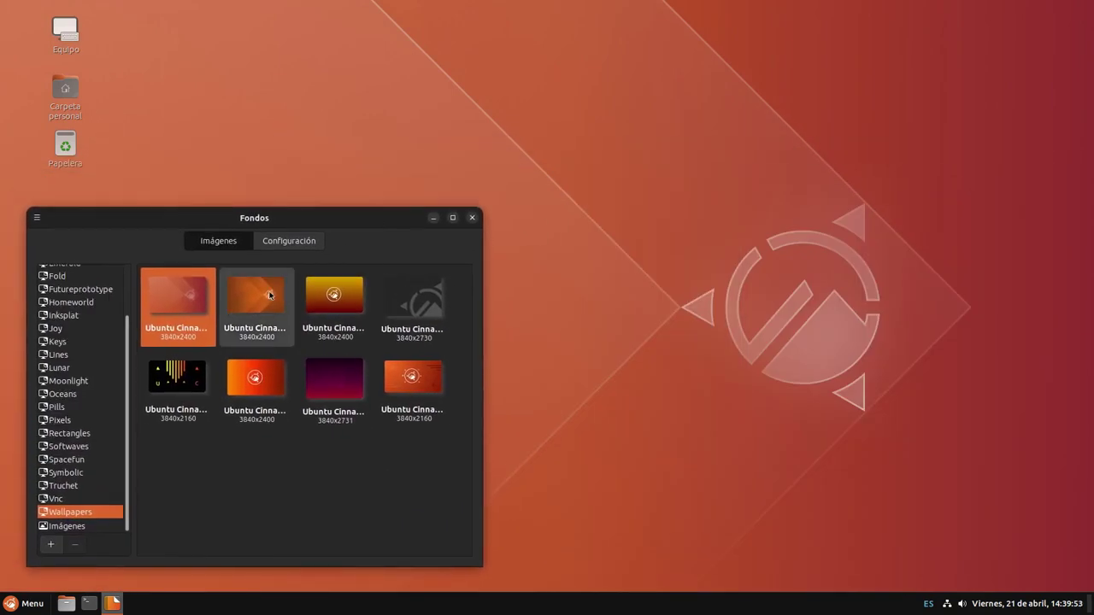
click(270, 297)
click(357, 279)
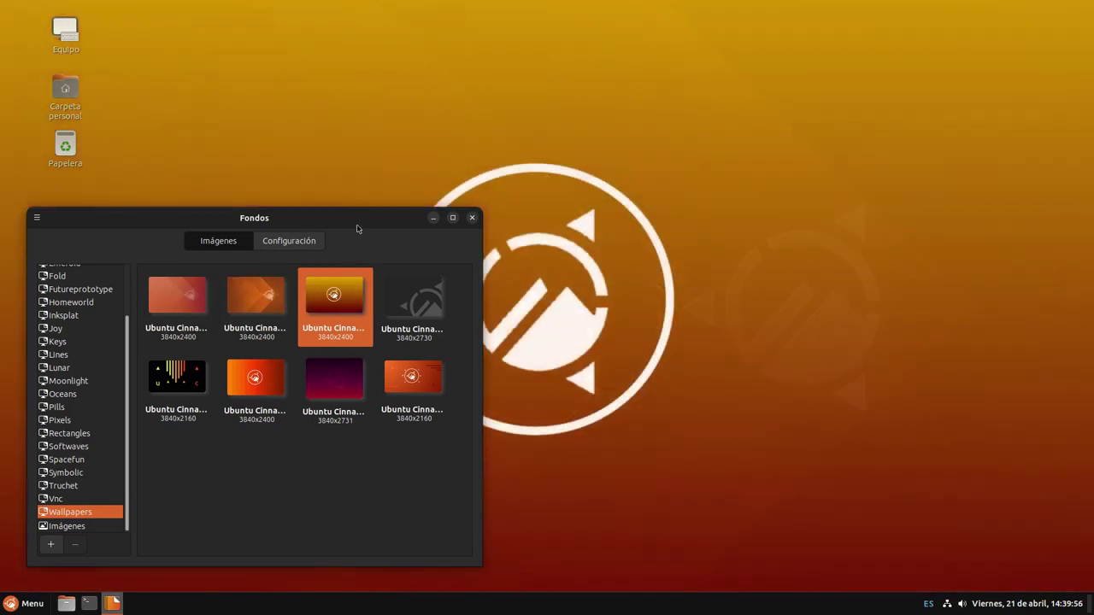
drag(369, 229, 959, 239)
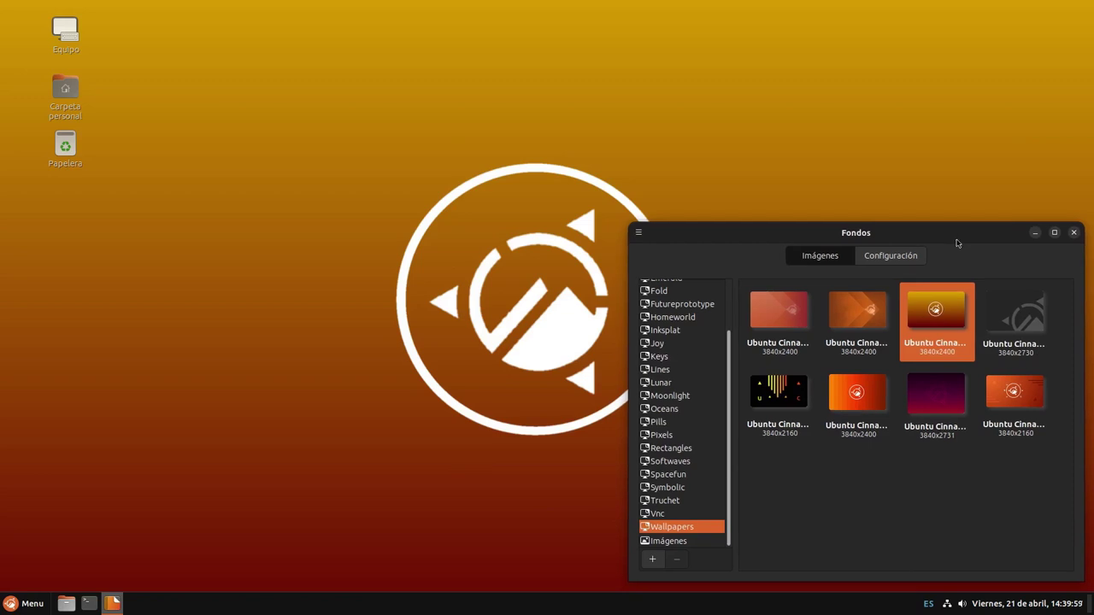
click(1016, 318)
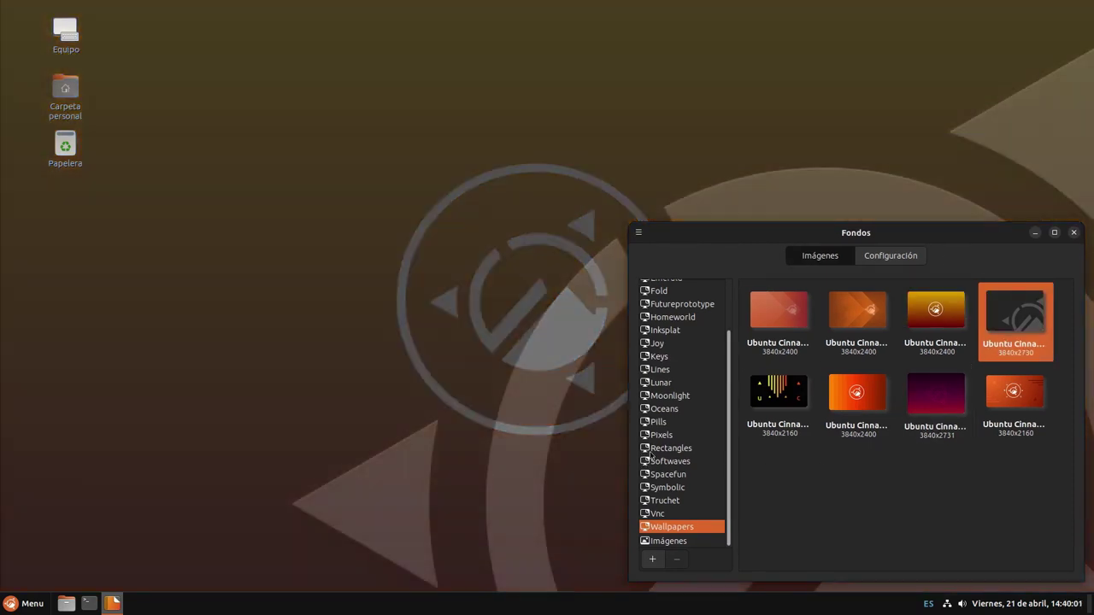
Try the coloured-bars, orange gradient and purple gradient wallpapers, ending on the orange circled-logo one
click(773, 400)
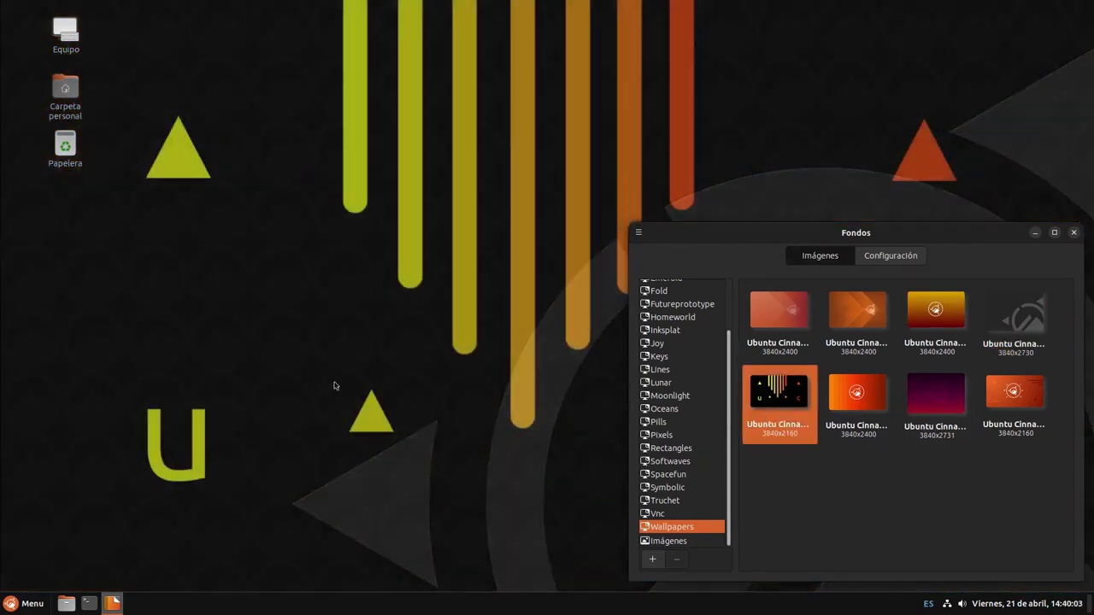
drag(891, 263, 843, 191)
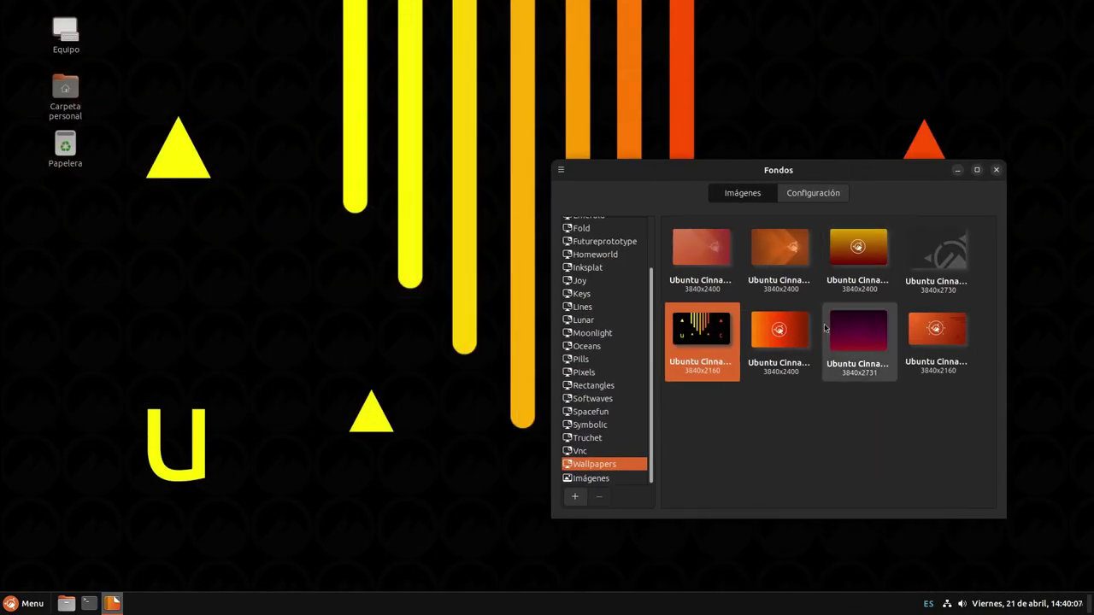
click(779, 338)
click(853, 355)
click(936, 338)
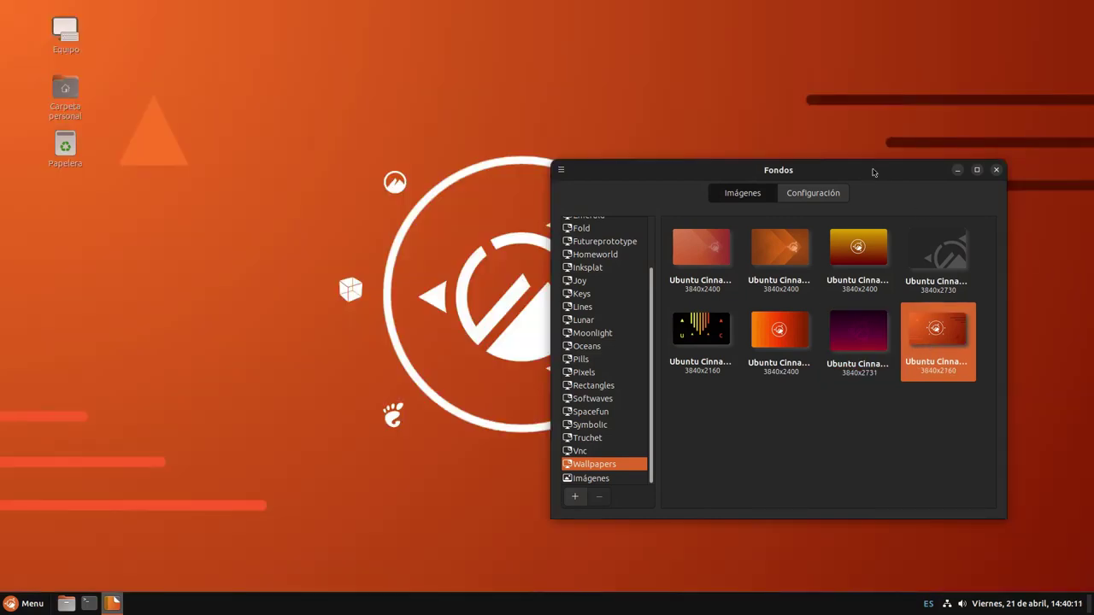
click(589, 479)
scroll(624, 410, up, 1)
scroll(628, 407, down, 1)
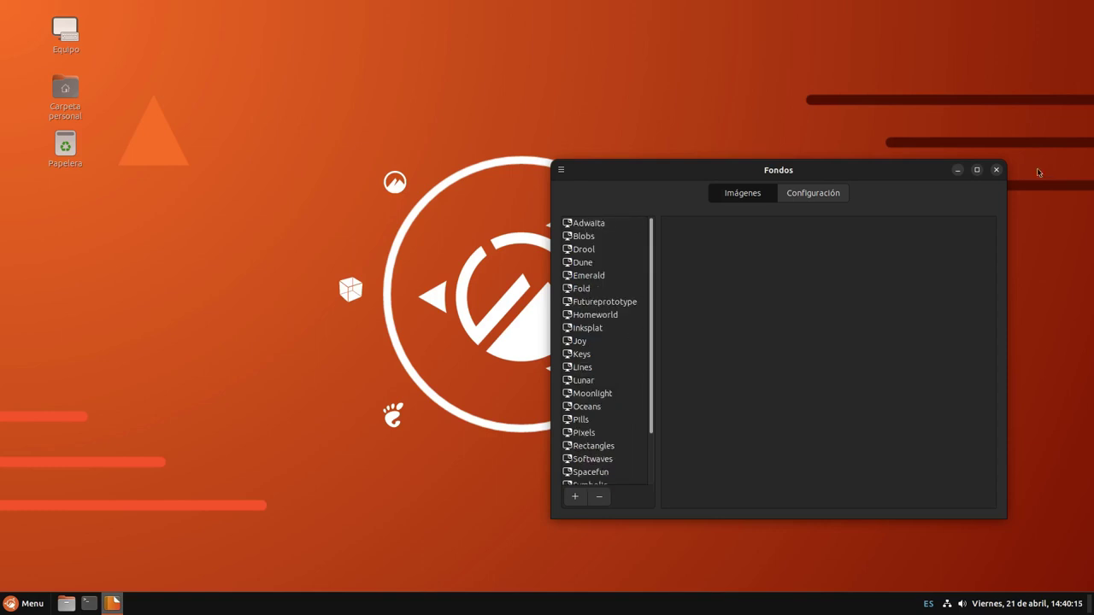
Close Backgrounds and look through the application menu's categories
click(996, 170)
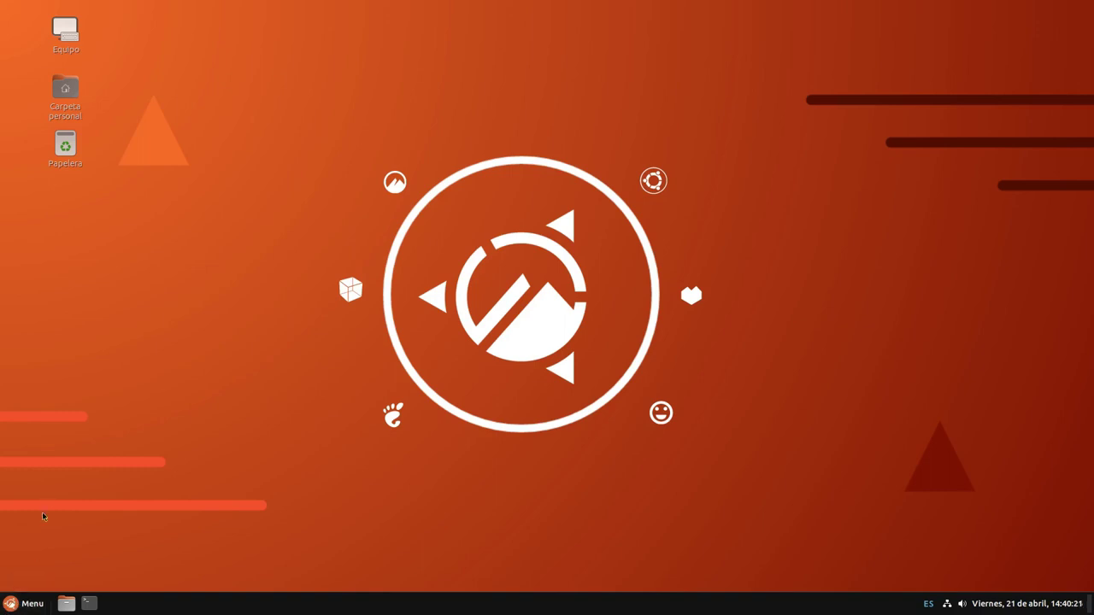
click(26, 599)
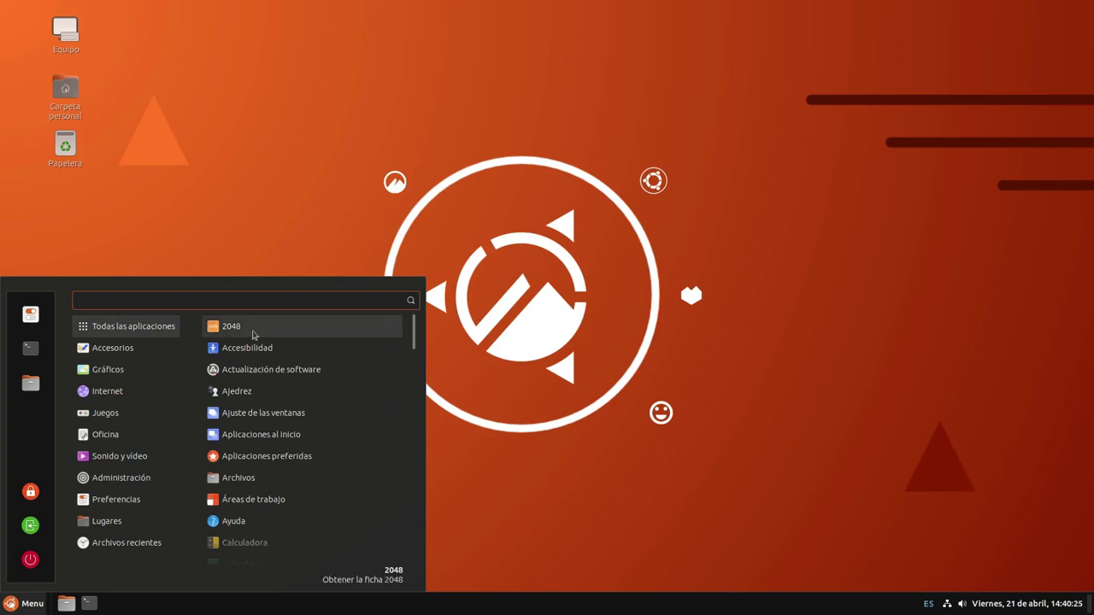
mouse_move(114, 352)
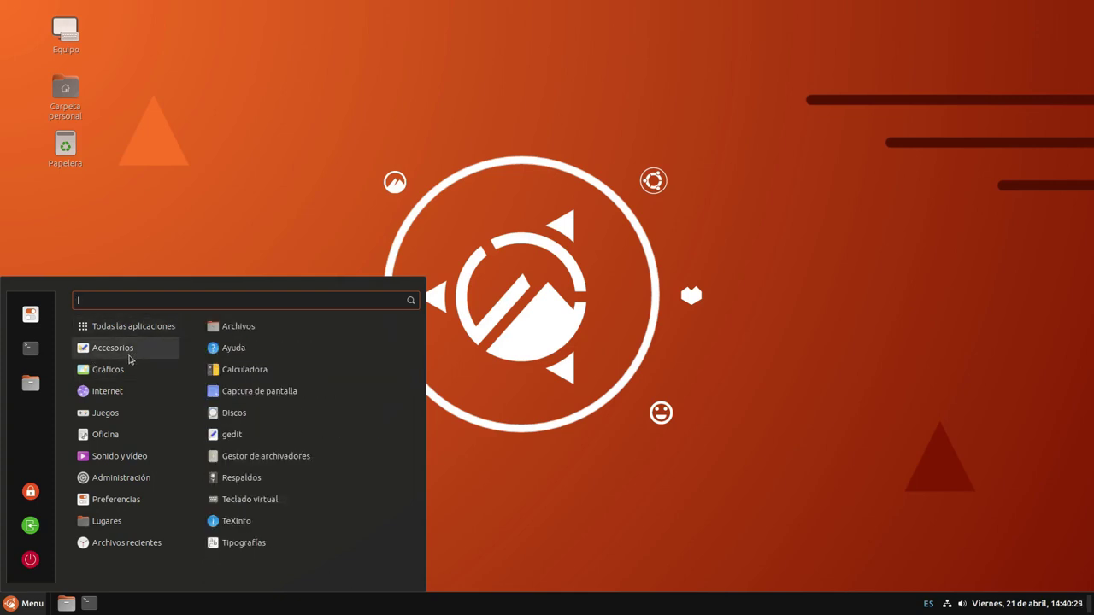
mouse_move(117, 376)
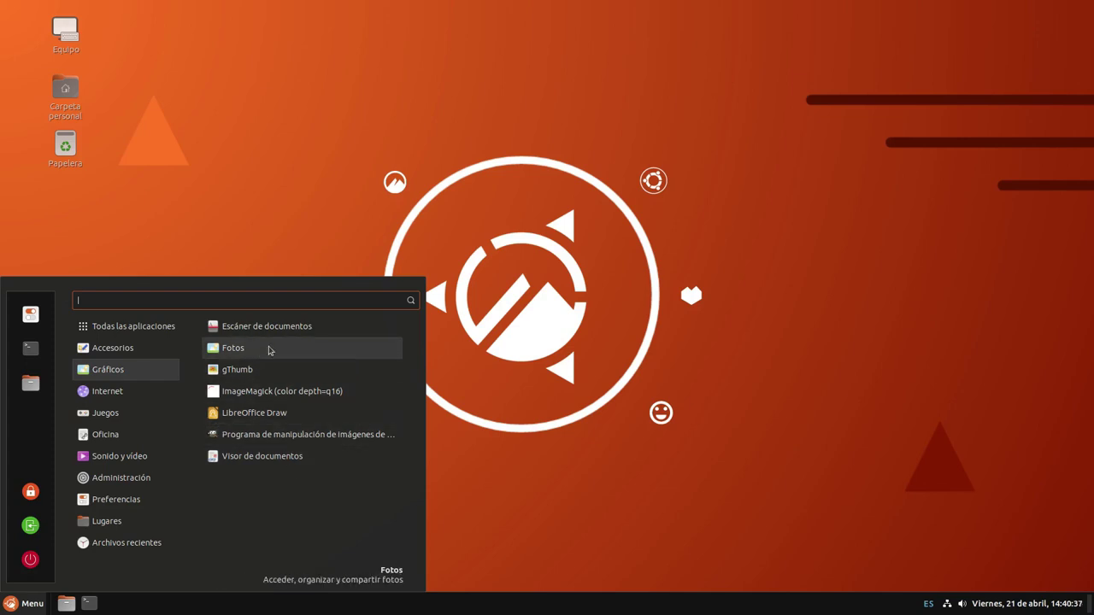
mouse_move(145, 387)
mouse_move(119, 478)
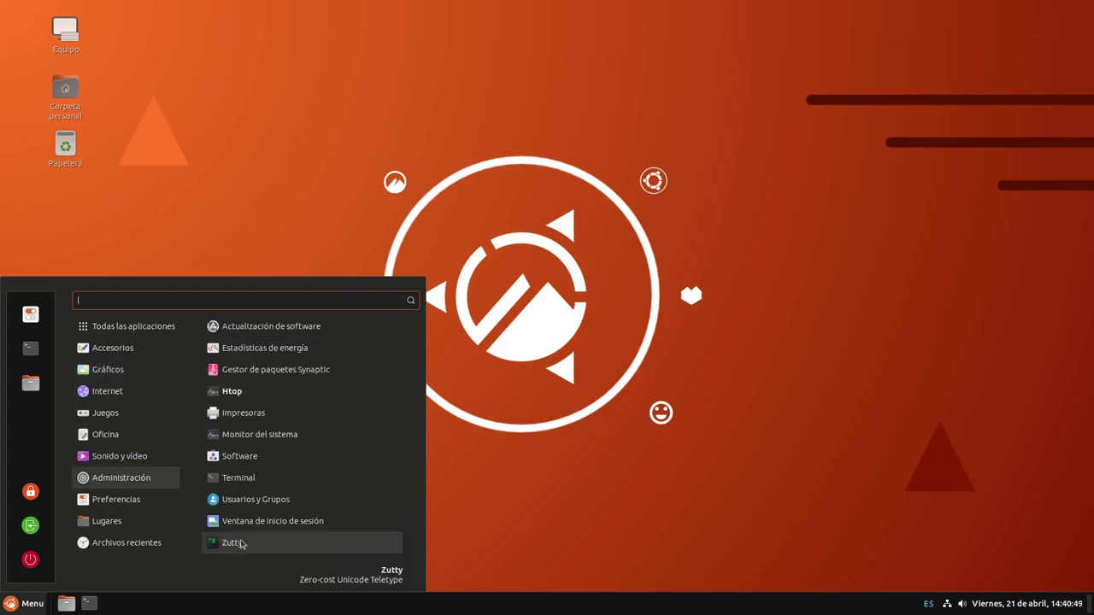
Launch a terminal from the menu, move it aside, then close the terminal window
click(241, 544)
drag(344, 36, 742, 271)
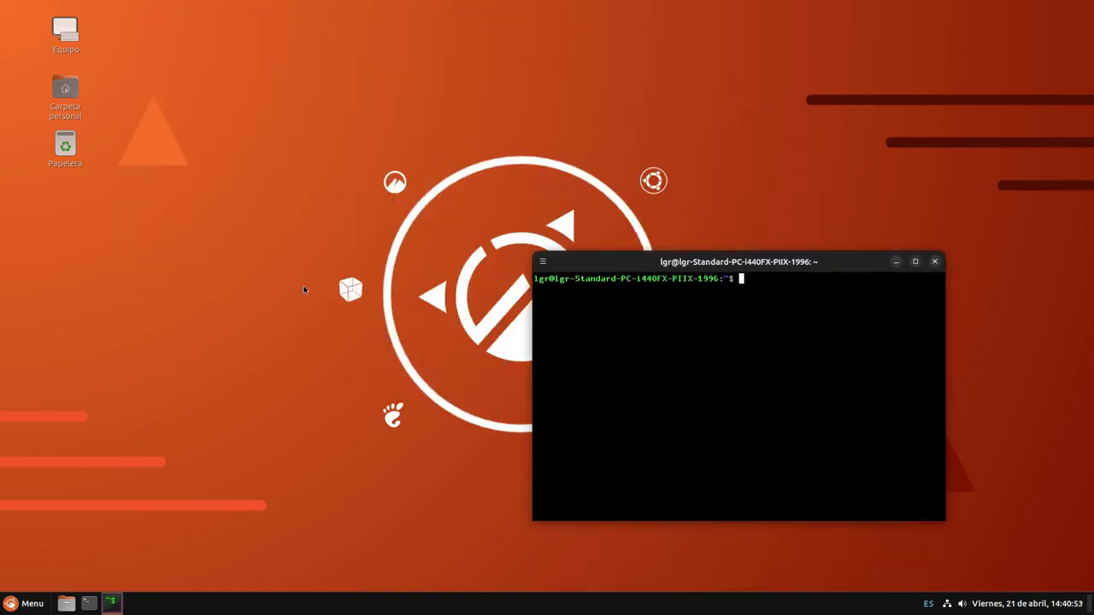
click(25, 603)
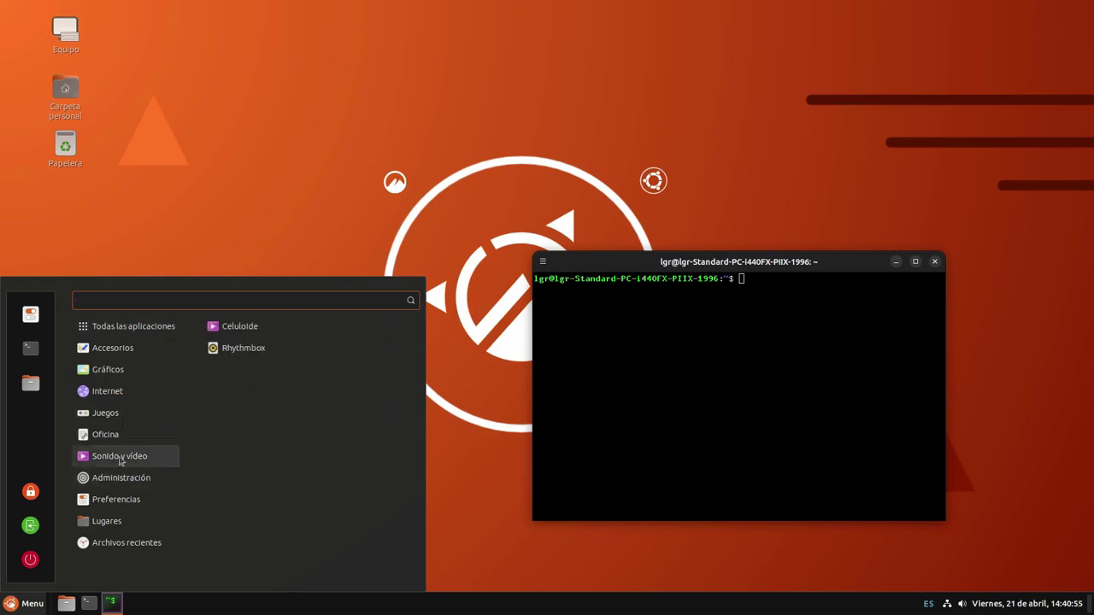
mouse_move(124, 507)
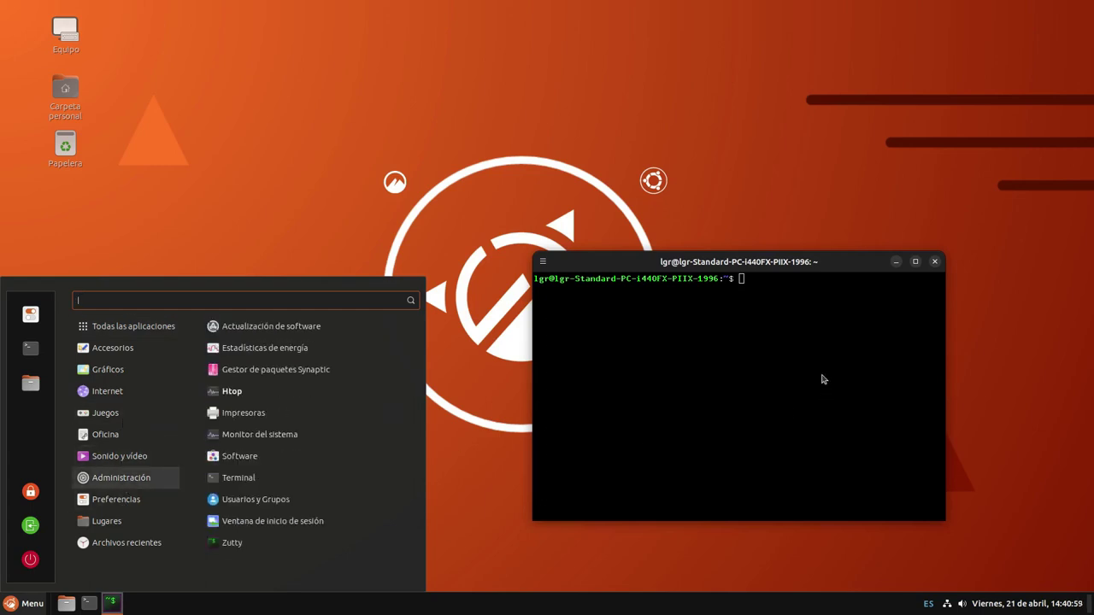
click(935, 262)
Look through the menu categories, close the menu, and reopen it on Todas las aplicaciones
click(13, 607)
mouse_move(130, 430)
mouse_move(136, 397)
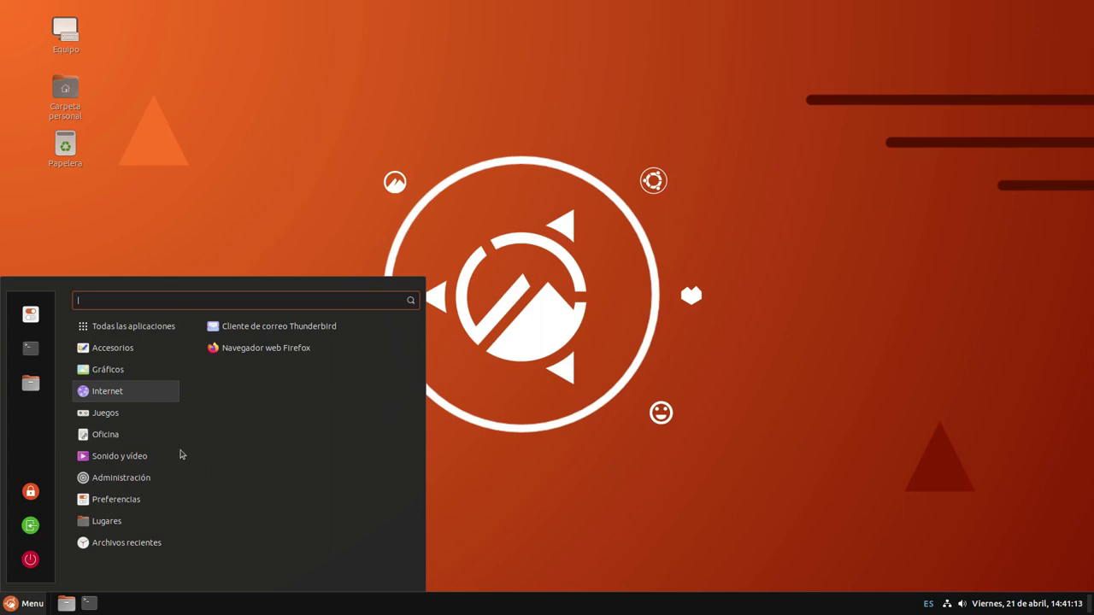
mouse_move(153, 486)
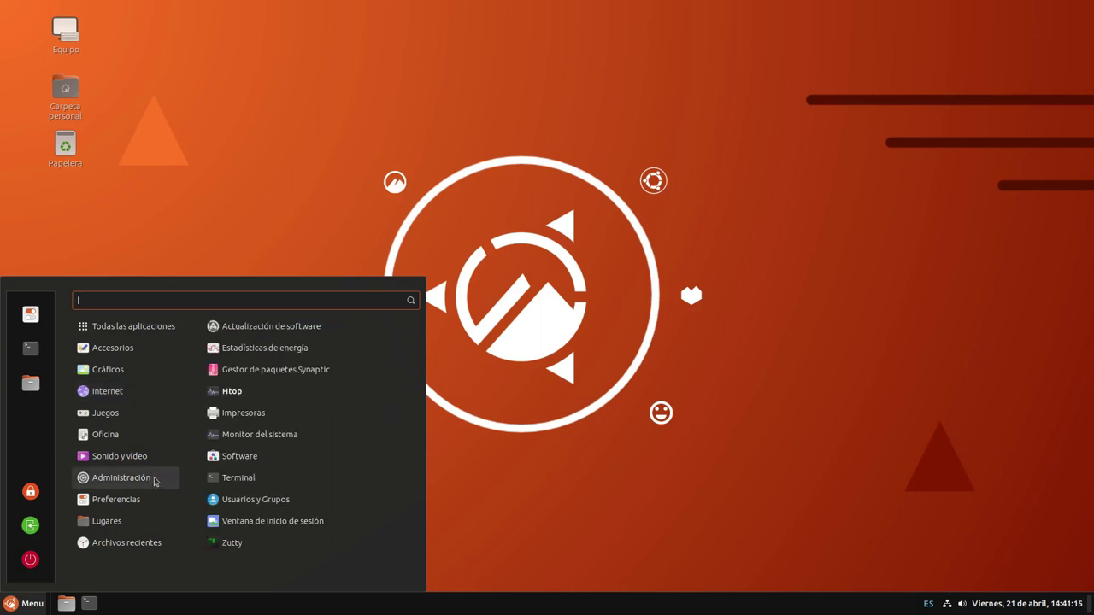
mouse_move(161, 460)
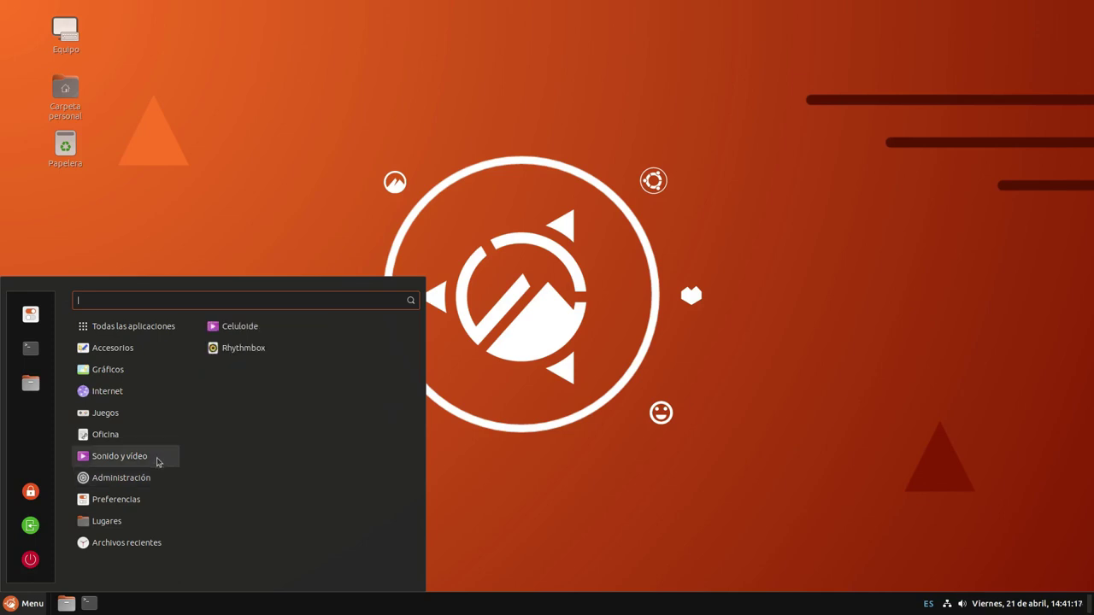
mouse_move(127, 519)
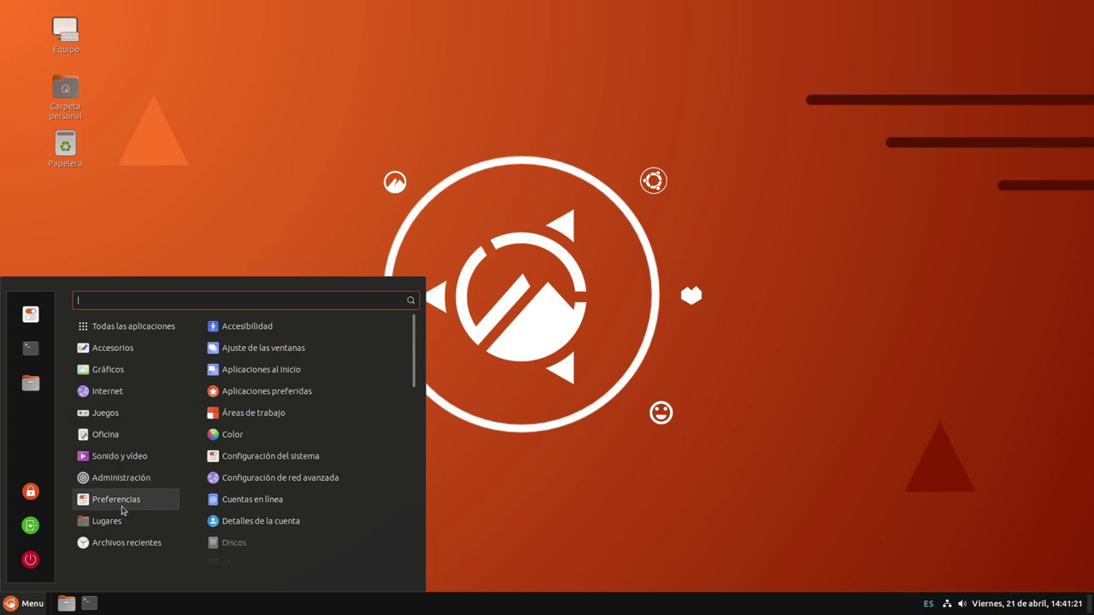
scroll(267, 470, down, 10)
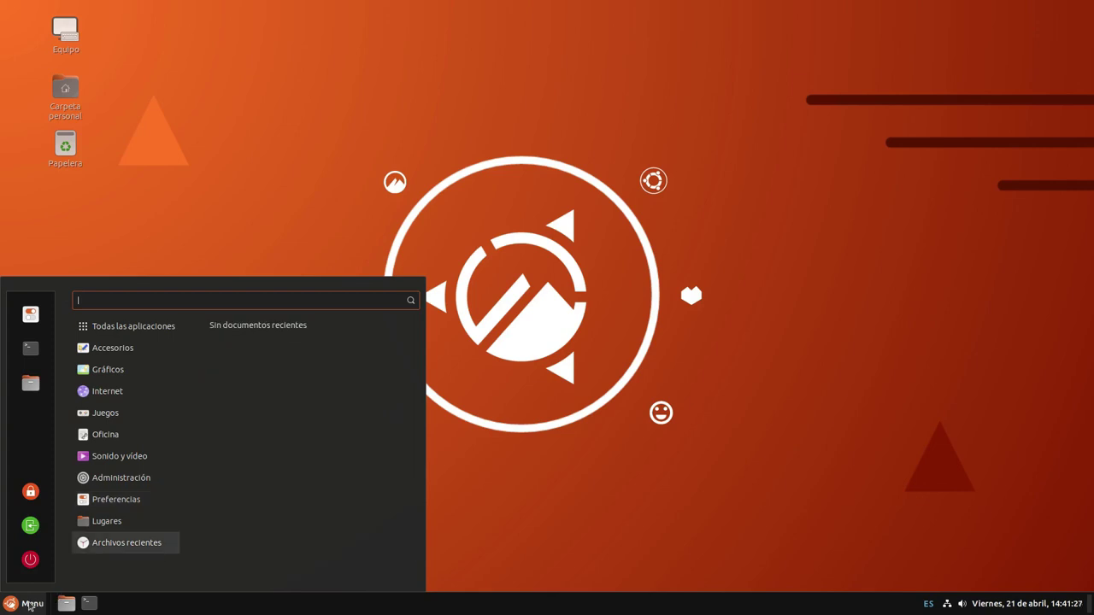
click(30, 604)
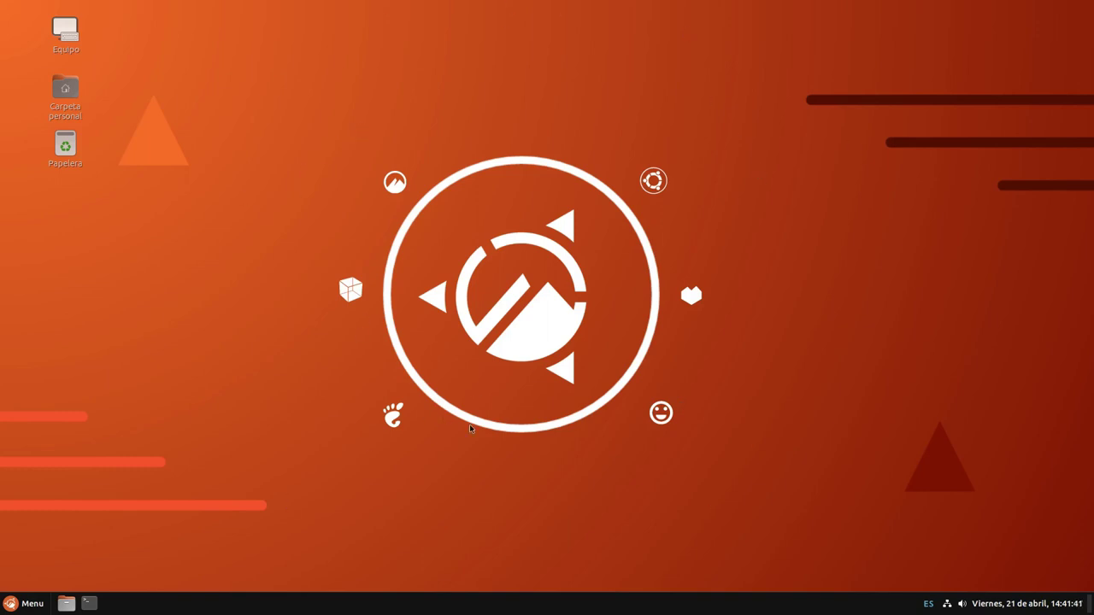
click(8, 604)
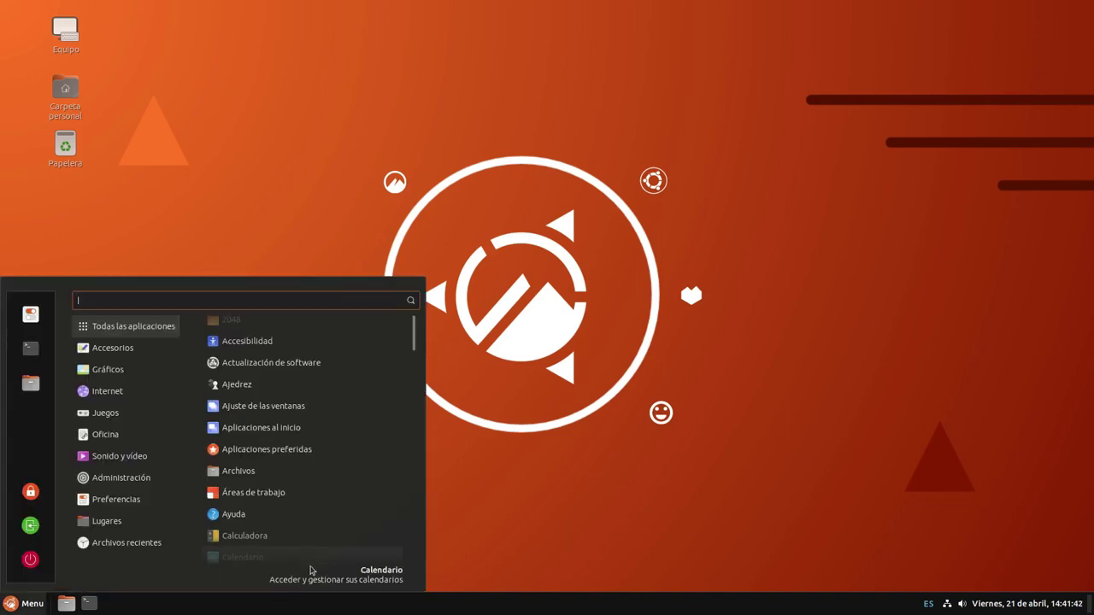
Shut down from the Menu's power button by choosing Apagar in the Sesión dialog
click(30, 562)
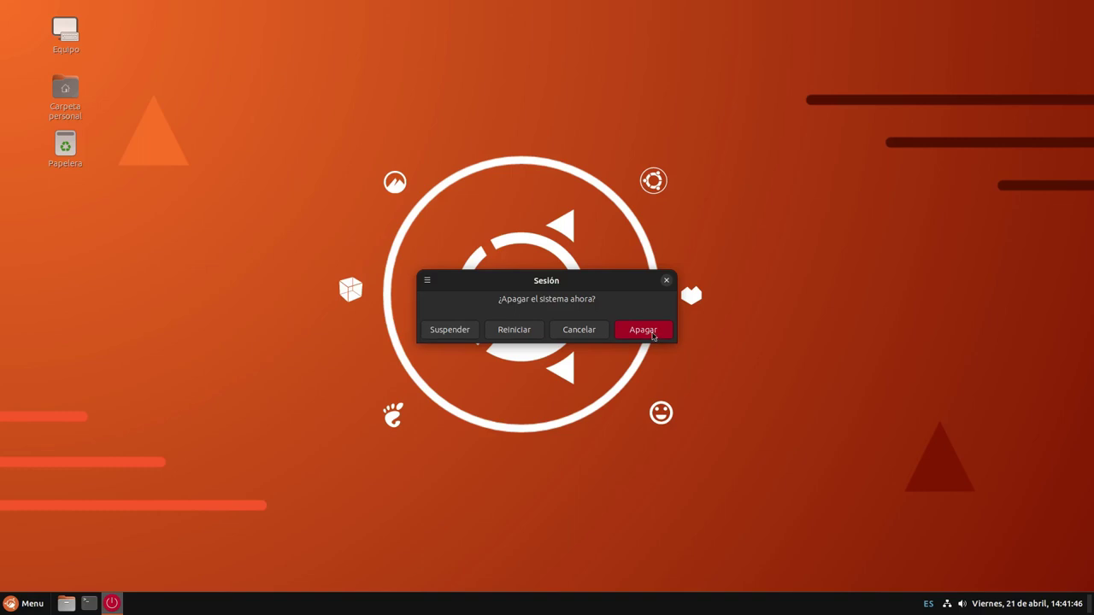
click(648, 330)
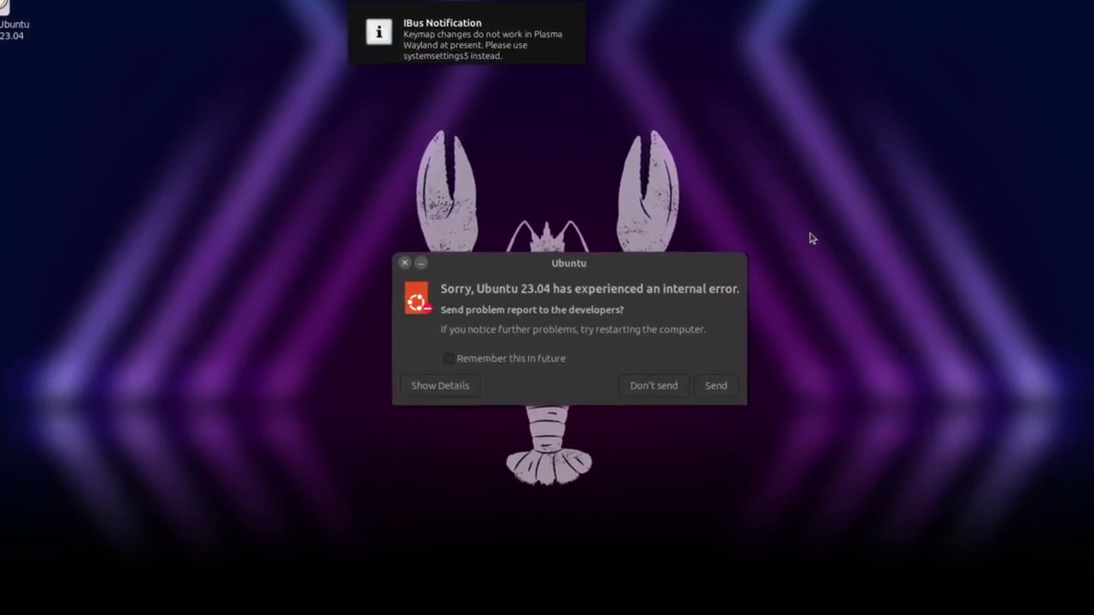
View the Super-key shortcuts overlay, then check the error report's details and choose Don't send
key(super)
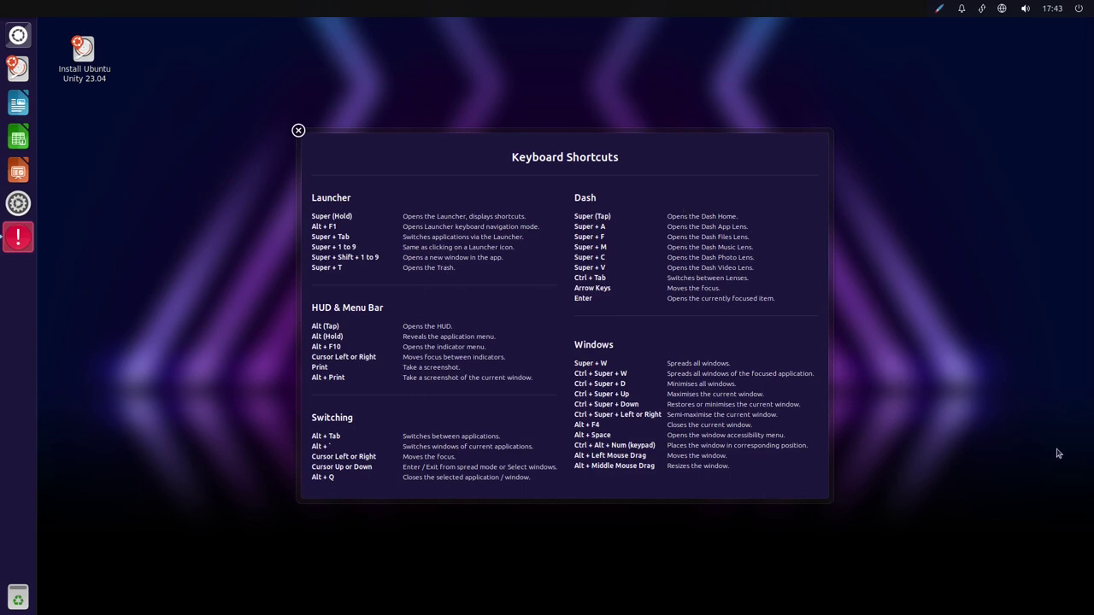
click(299, 133)
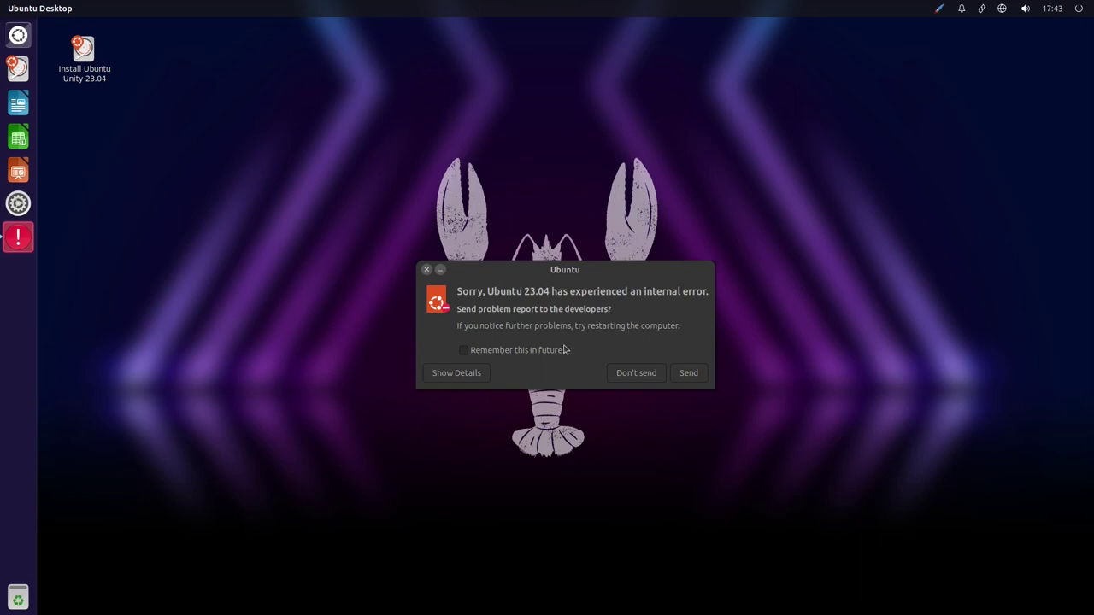
click(472, 376)
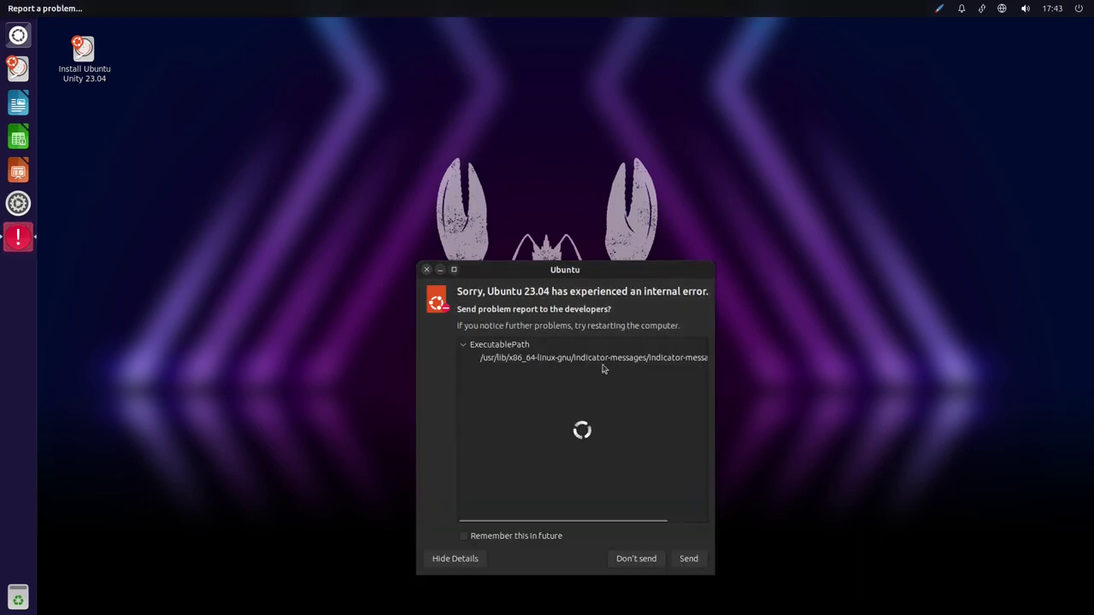
drag(537, 520, 637, 521)
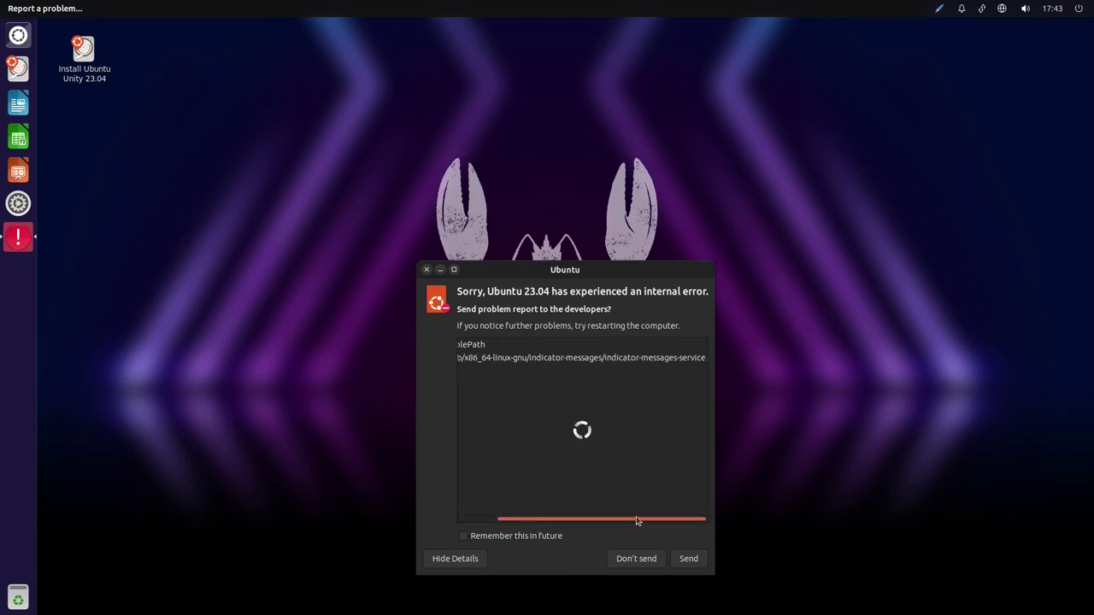
click(468, 518)
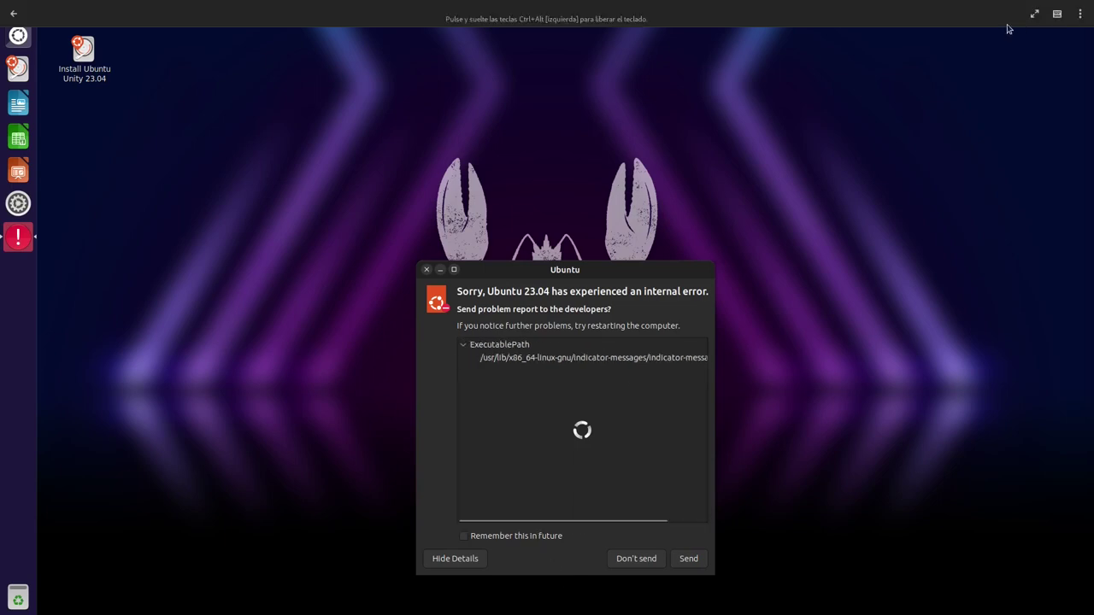
click(647, 559)
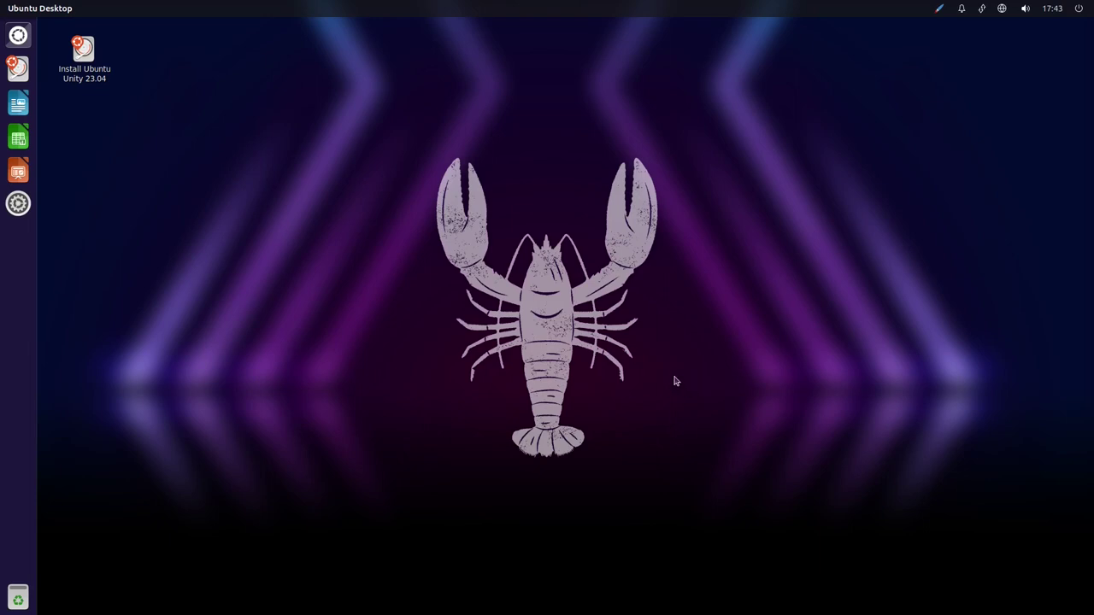
Dismiss the desktop context menu and launch the Install Ubuntu Unity 23.04 icon
right_click(445, 302)
right_click(418, 248)
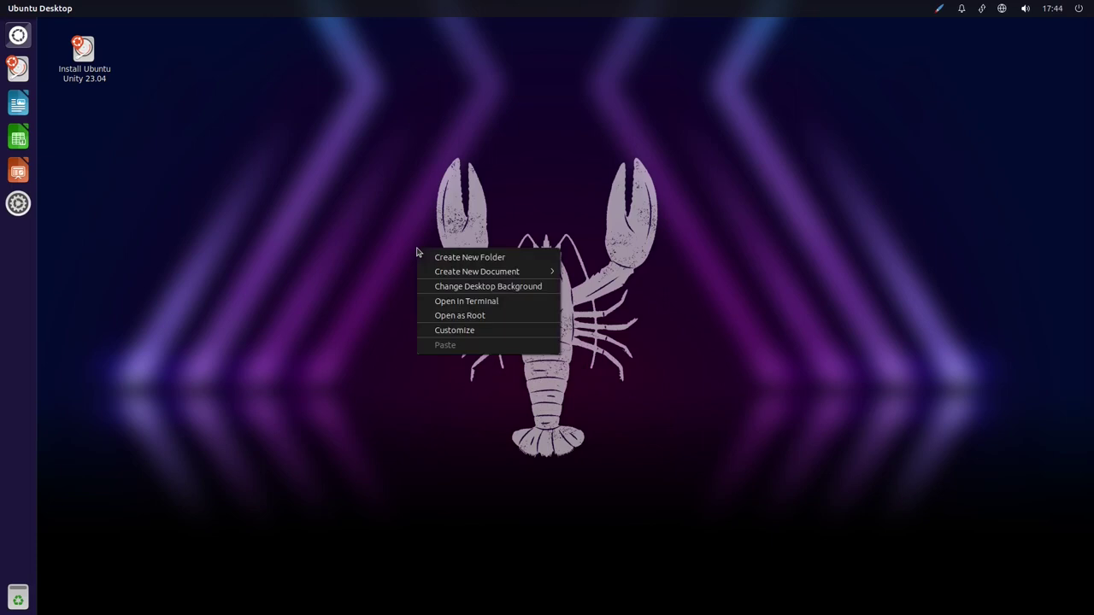
click(434, 210)
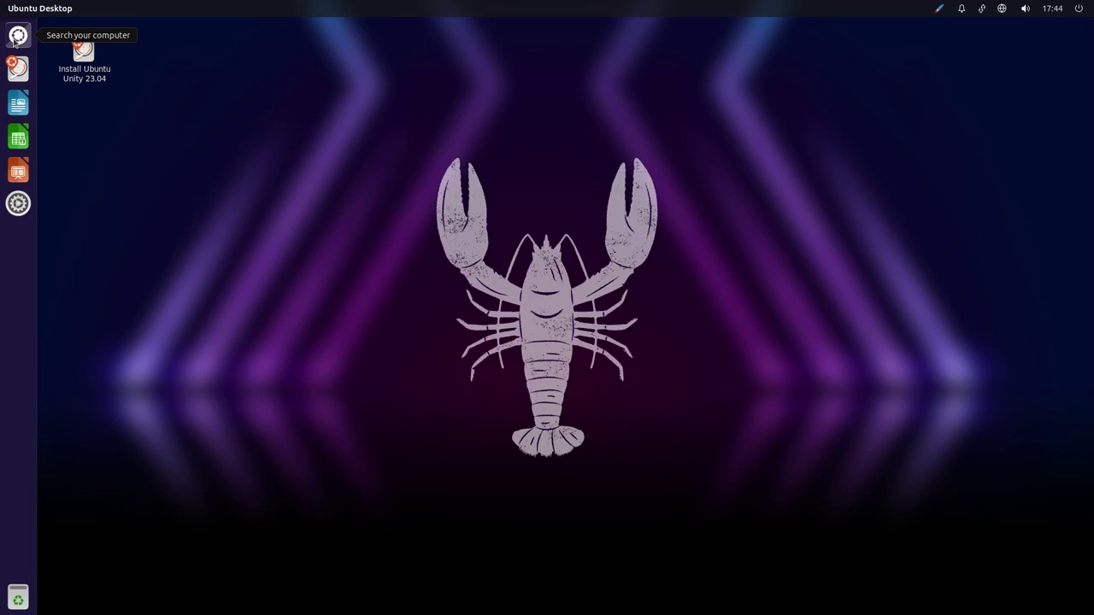
mouse_move(417, 4)
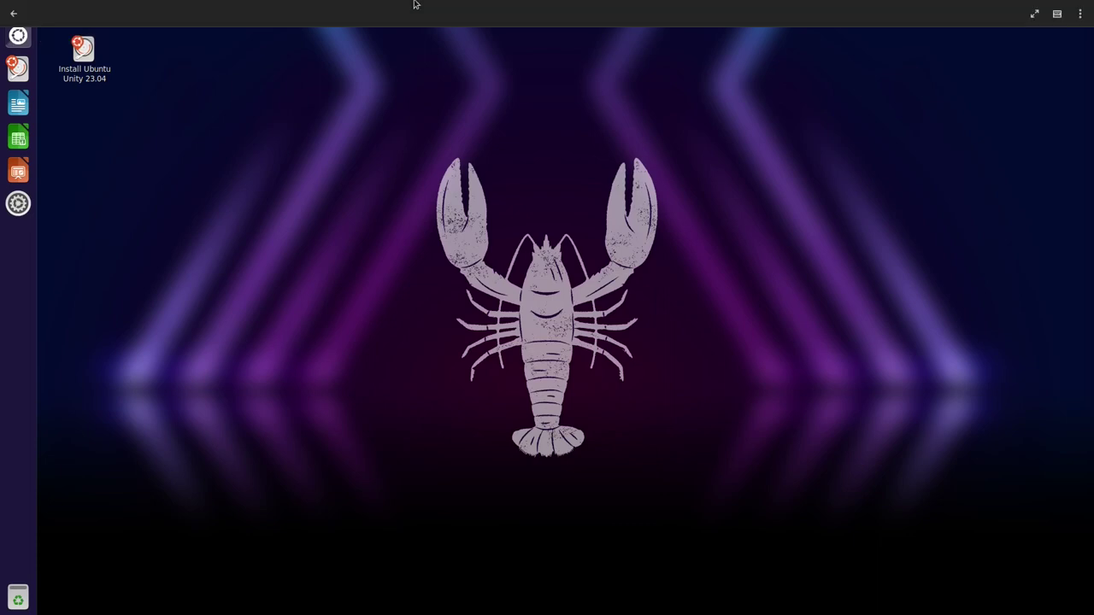
double_click(83, 51)
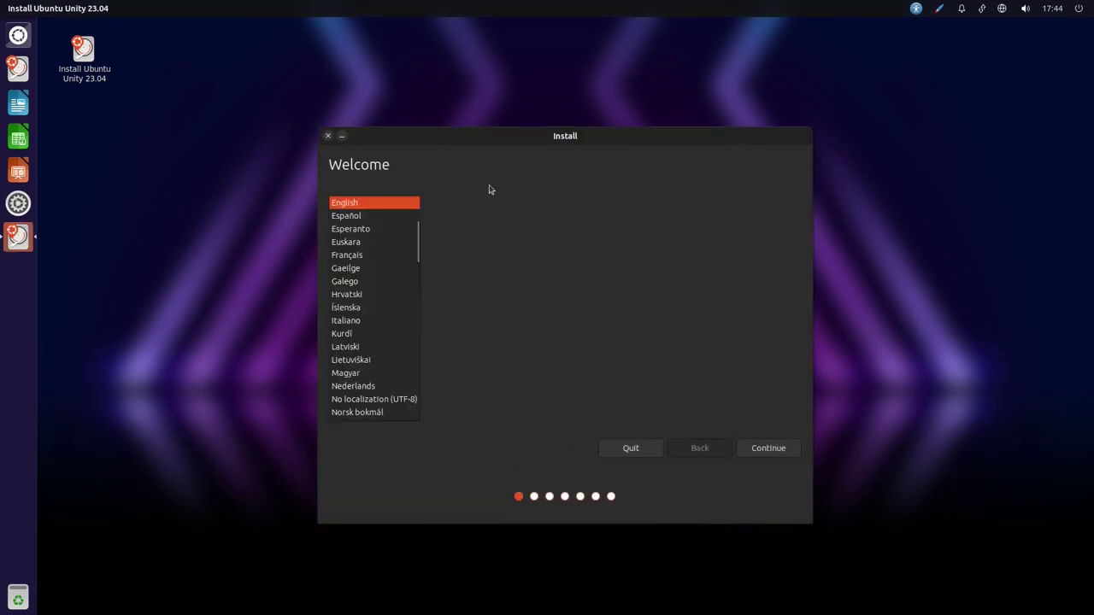
Pick Español, the Spanish (Latin American) keyboard layout, and Salta as location
click(374, 218)
click(763, 447)
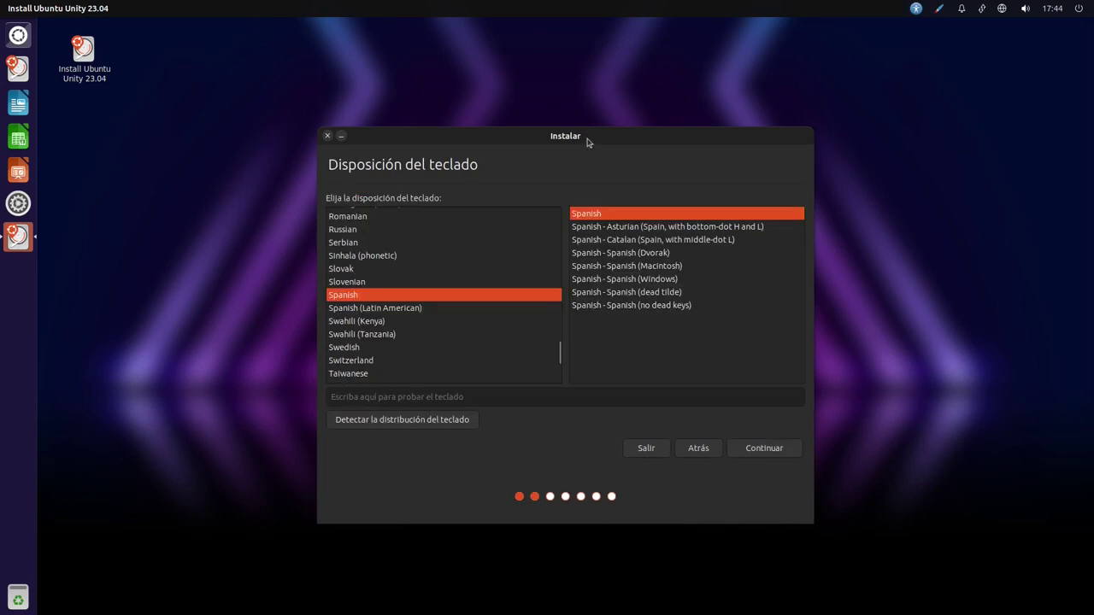
click(470, 306)
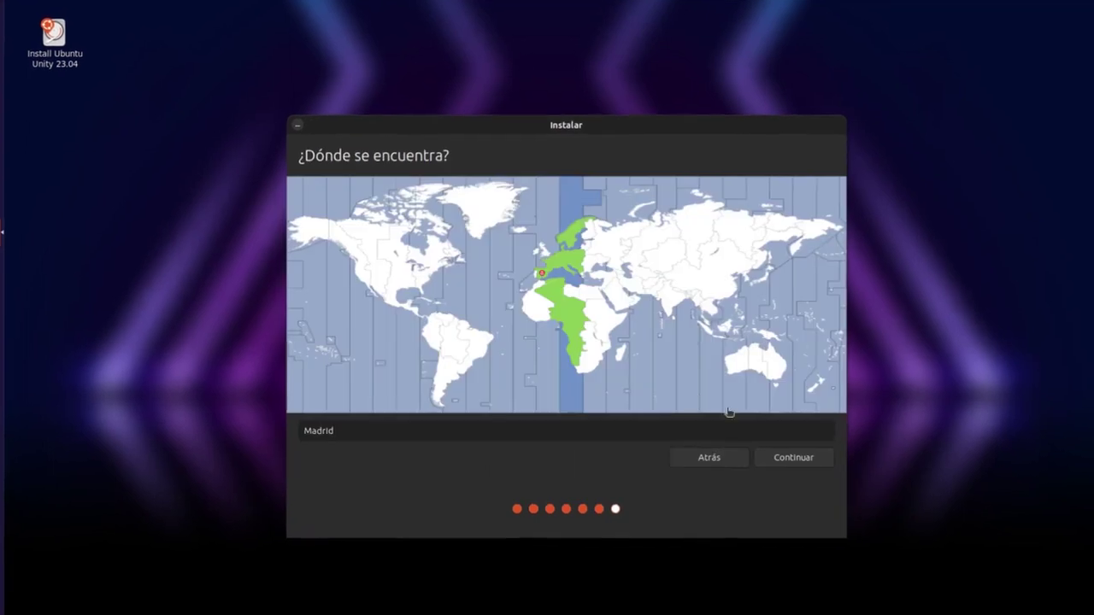
text(Salta)
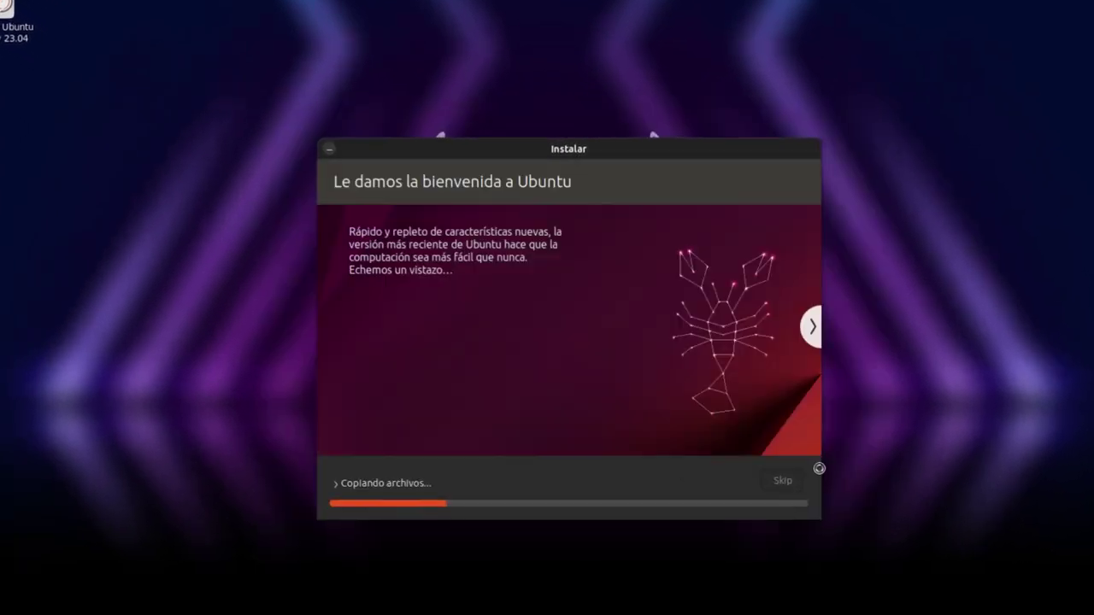
Skip through the installation slideshow and choose Reiniciar ahora when installation finishes
click(813, 327)
click(818, 329)
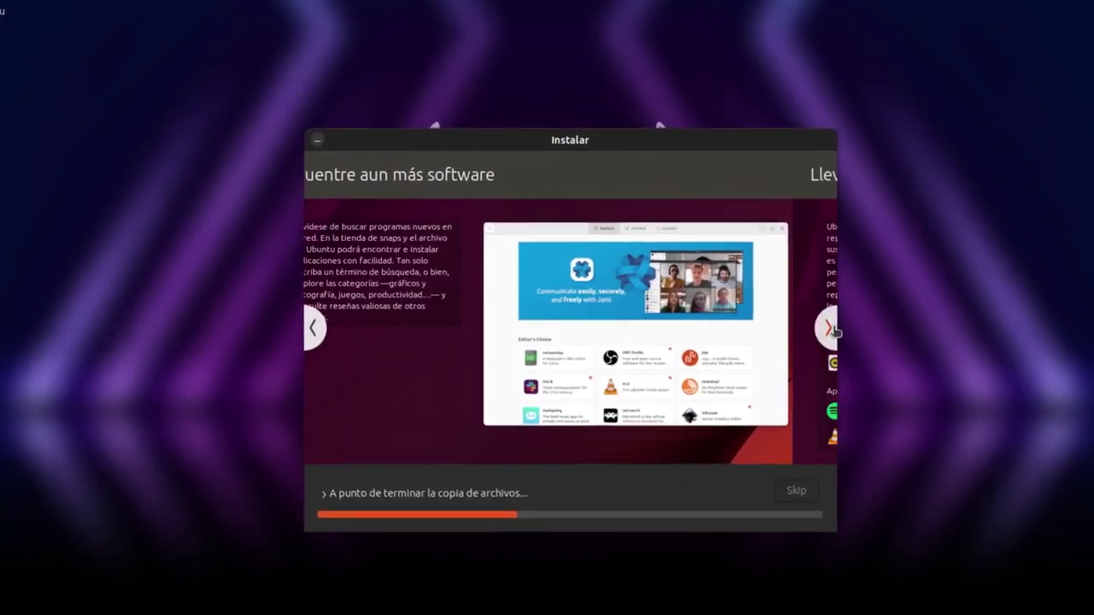
click(836, 330)
click(836, 330)
click(836, 330)
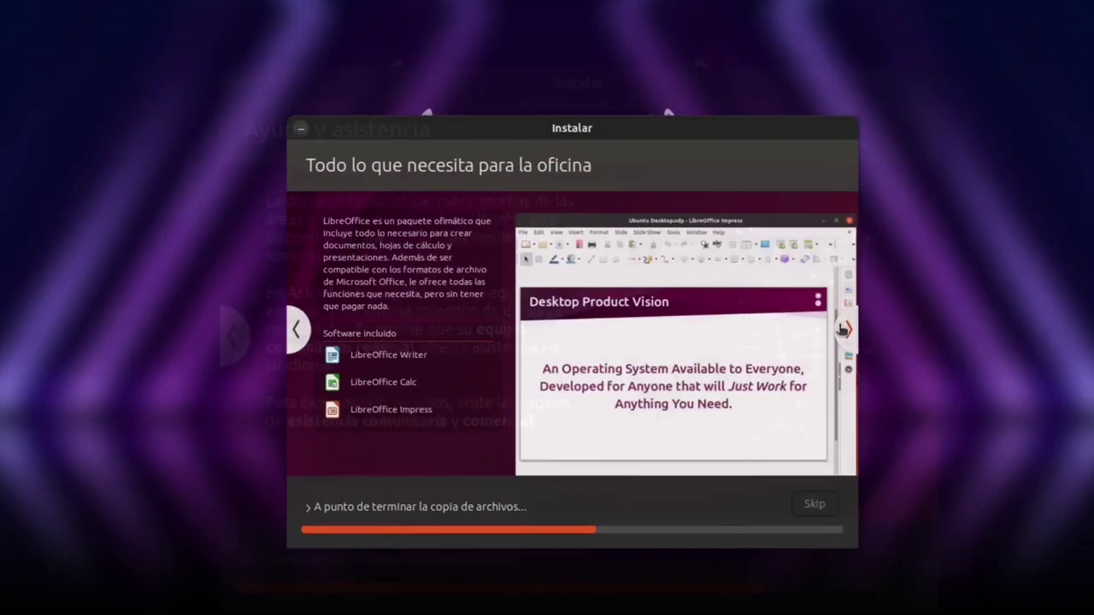
click(836, 330)
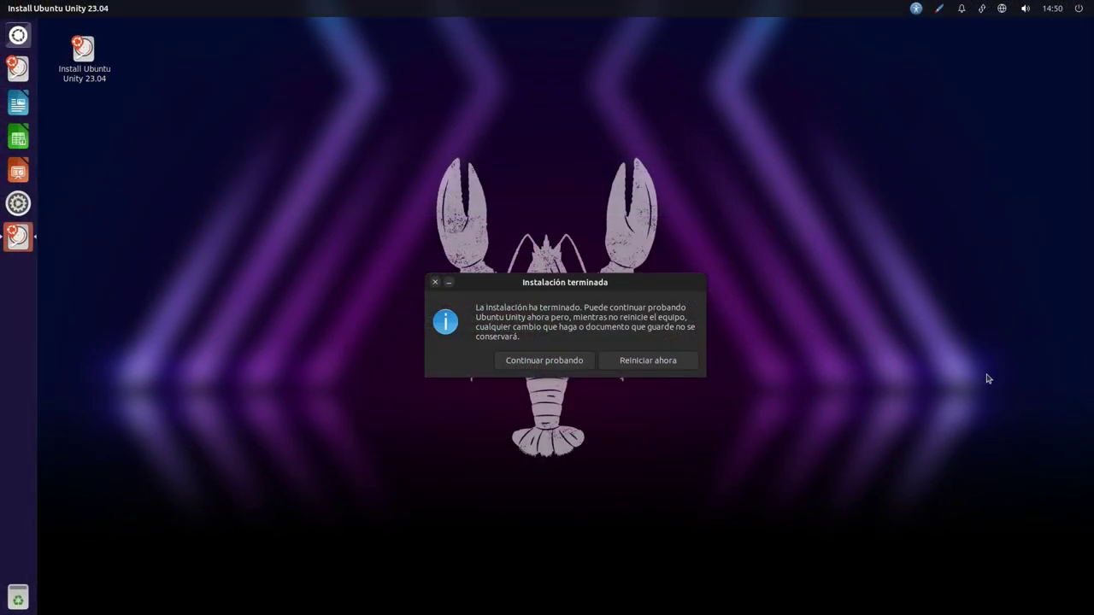
click(659, 363)
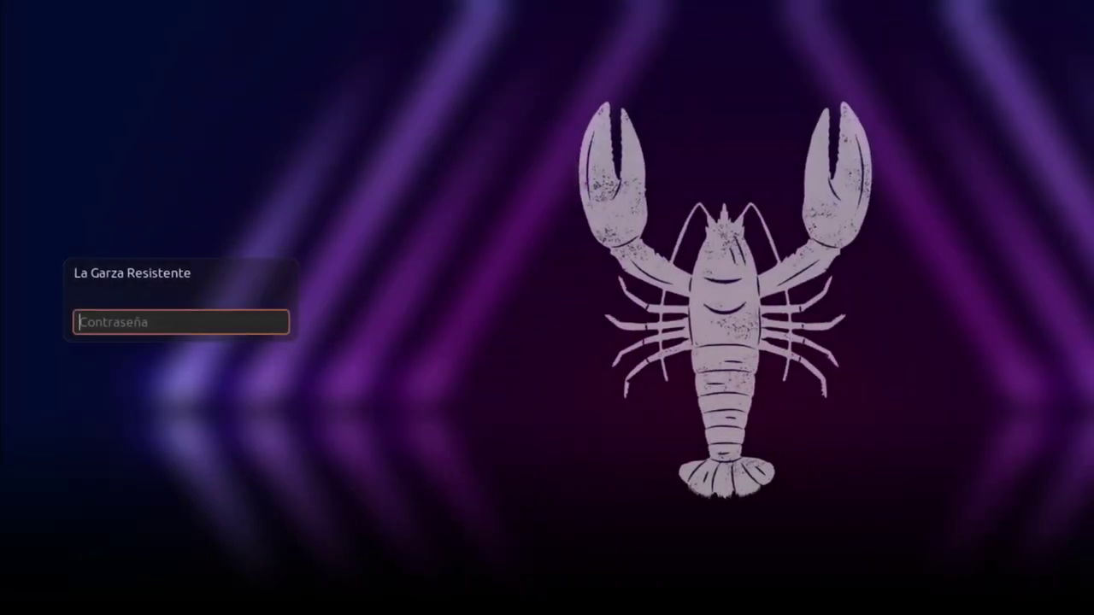
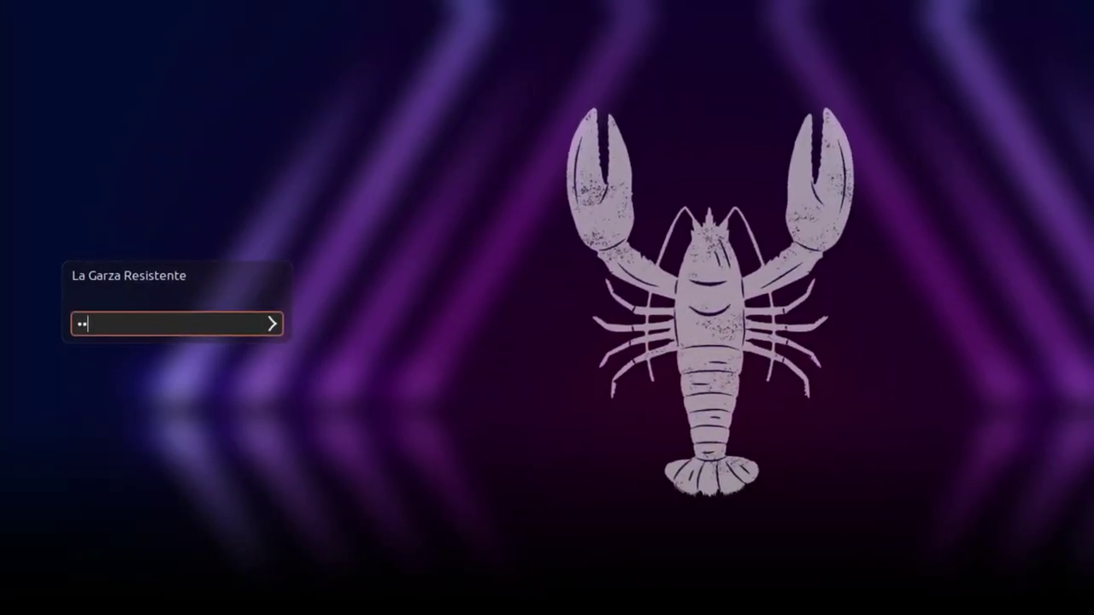
Enter the account password in the Contraseña field to sign in
key(Return)
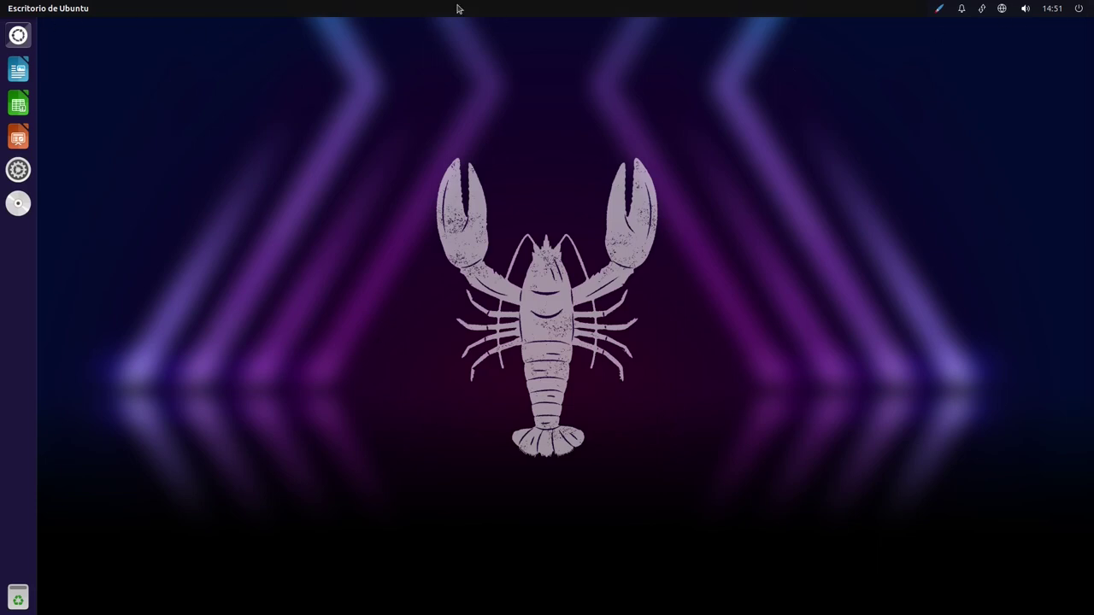
mouse_move(503, 17)
click(1079, 10)
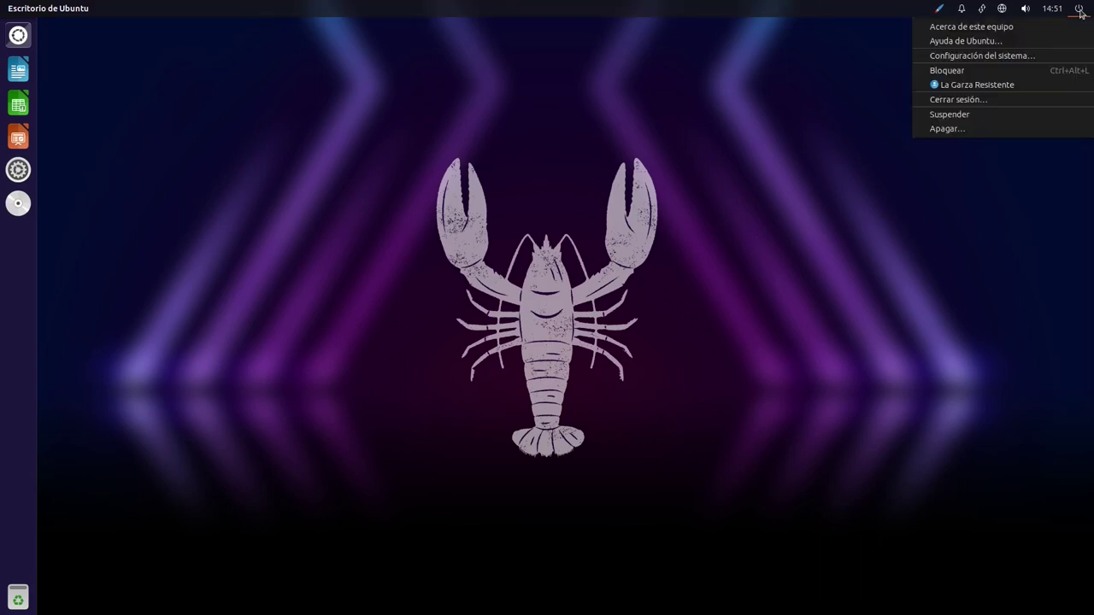
click(1079, 10)
click(1054, 8)
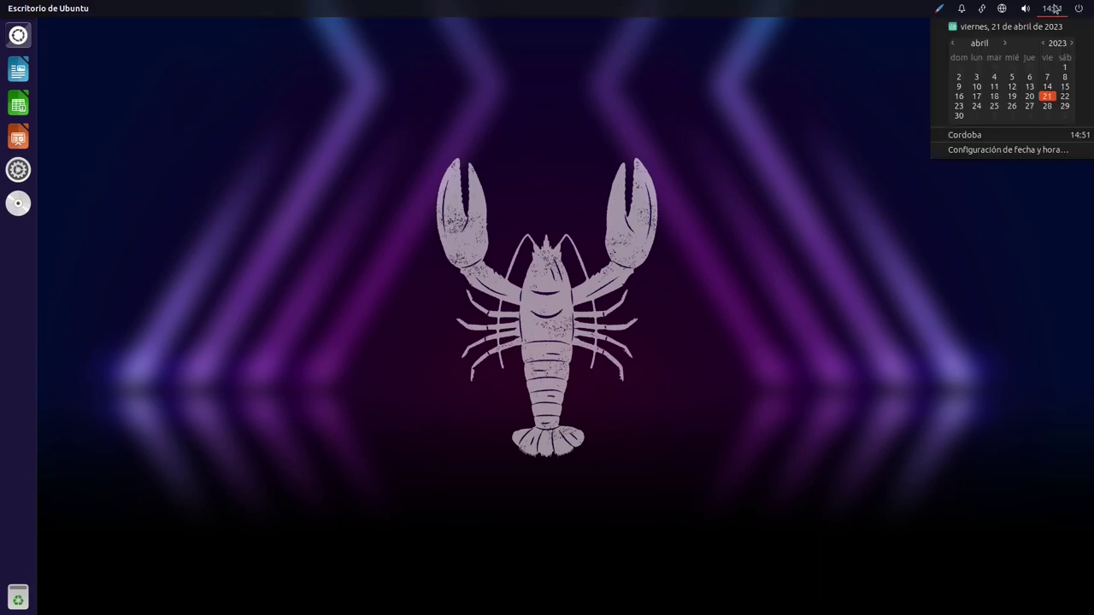
click(1054, 7)
click(1029, 12)
drag(1047, 45, 1046, 46)
click(1022, 9)
click(1002, 8)
click(1002, 9)
click(1003, 10)
click(1002, 9)
click(983, 12)
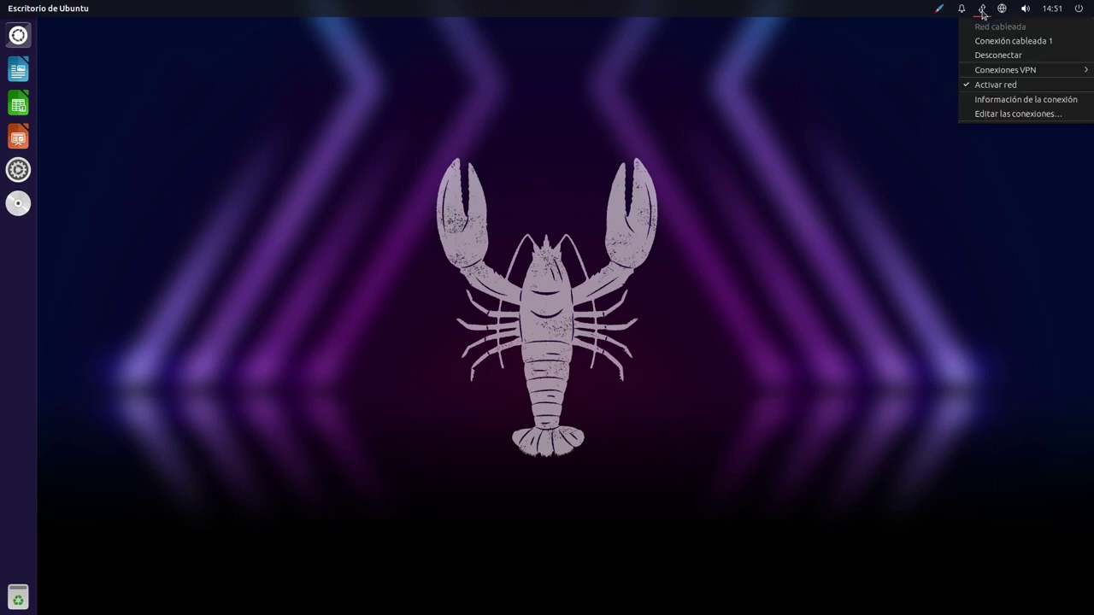
click(982, 11)
click(1049, 10)
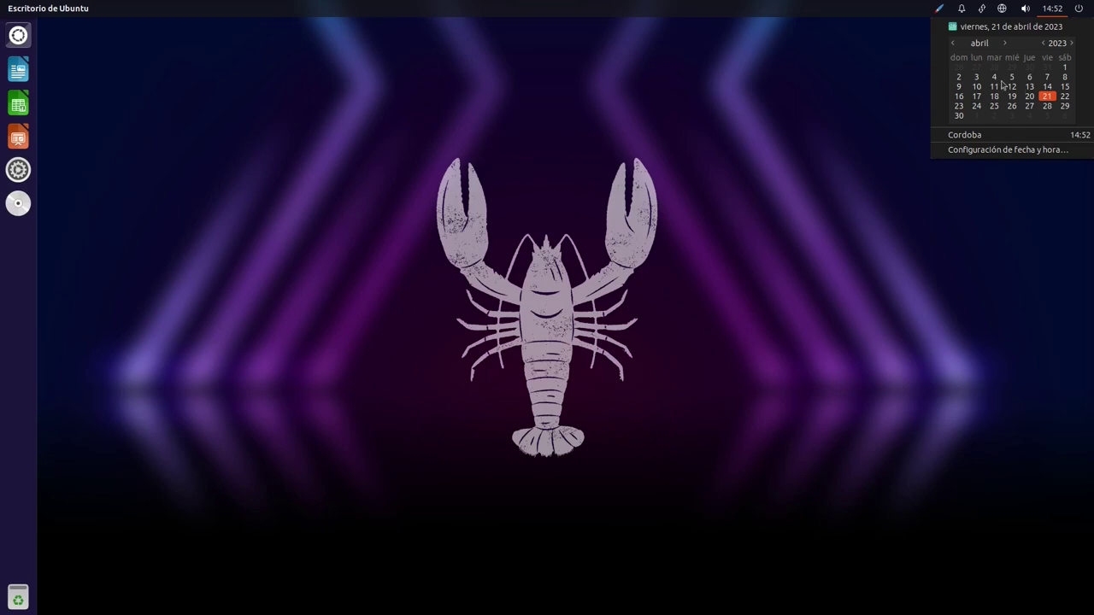
click(993, 21)
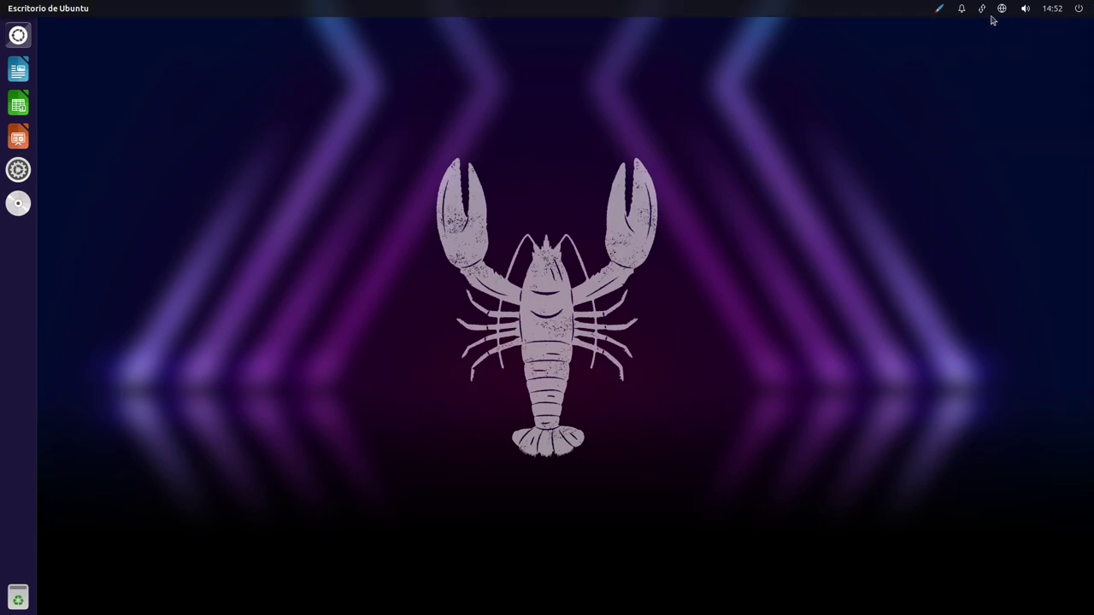
click(963, 11)
click(955, 10)
click(940, 9)
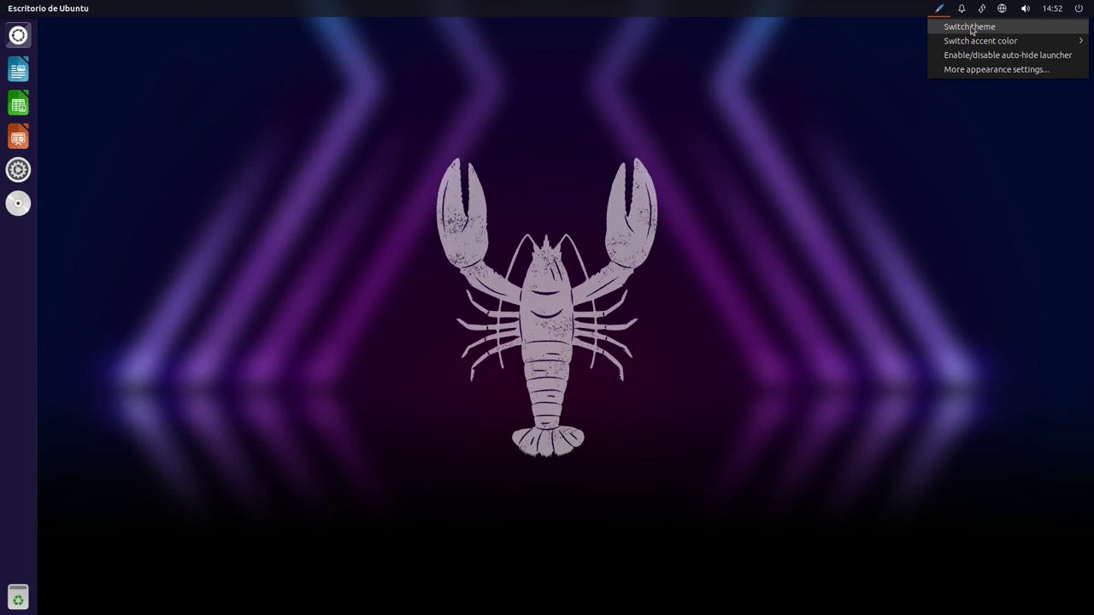
mouse_move(959, 41)
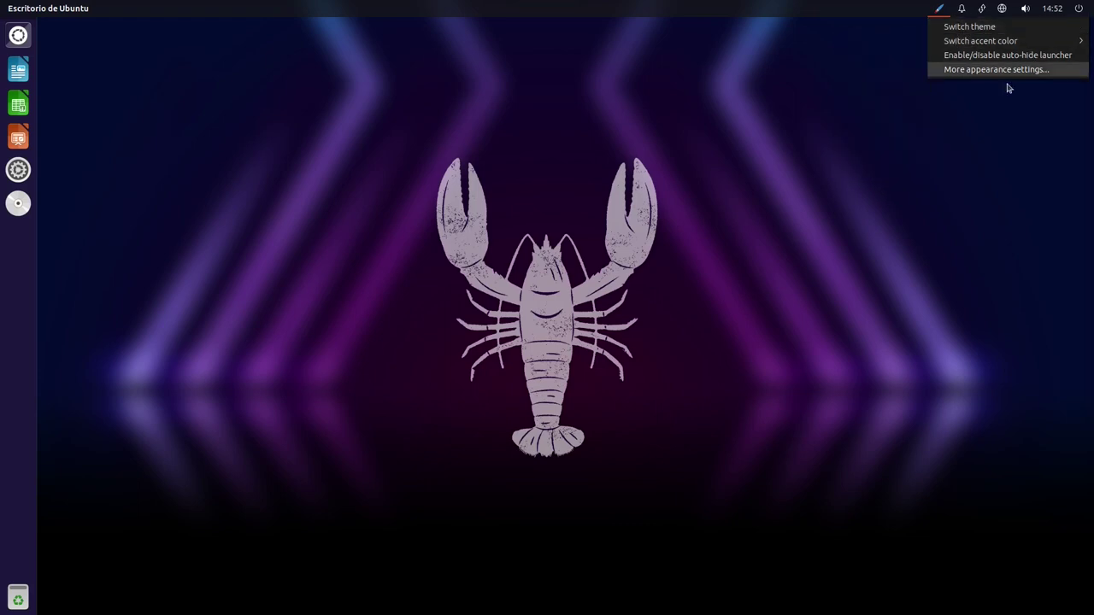
click(946, 18)
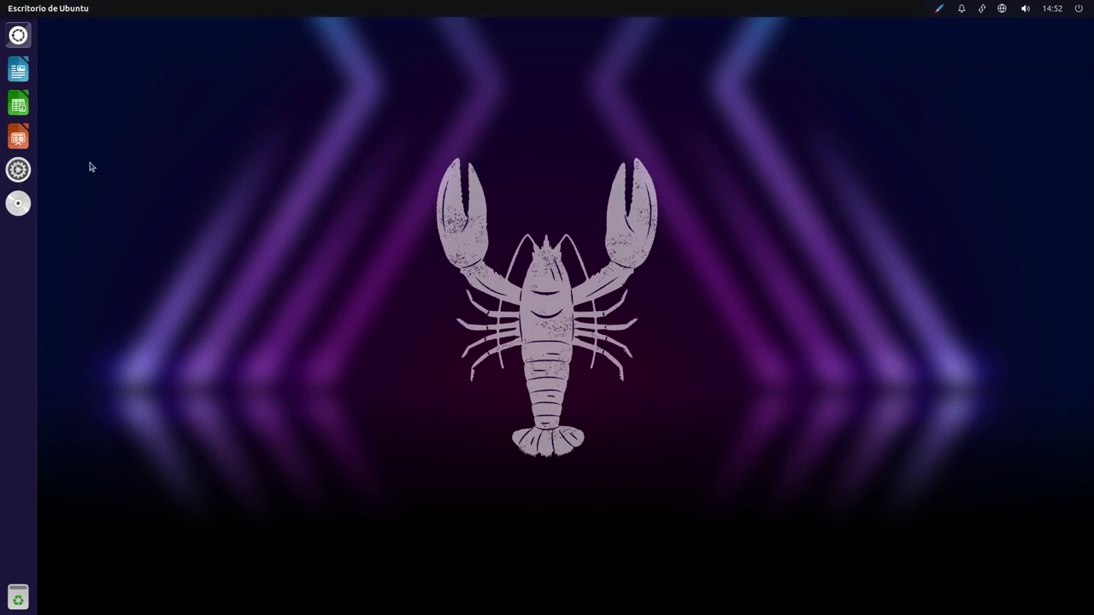
Dismiss the application search panel and move the overlapping crash dialogs apart
key(super)
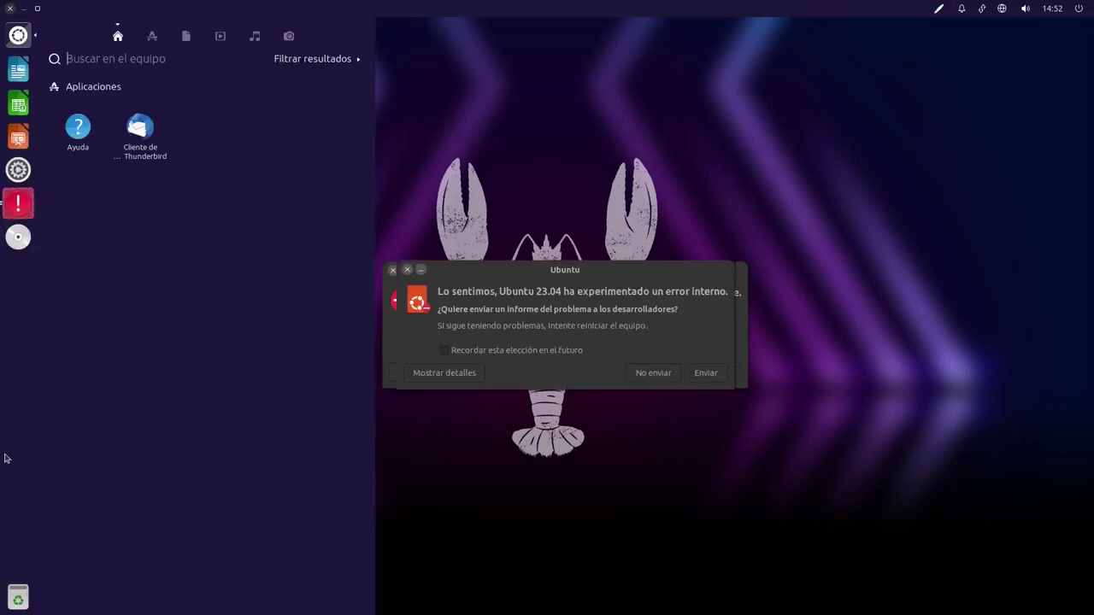
key(Escape)
key(super)
key(Escape)
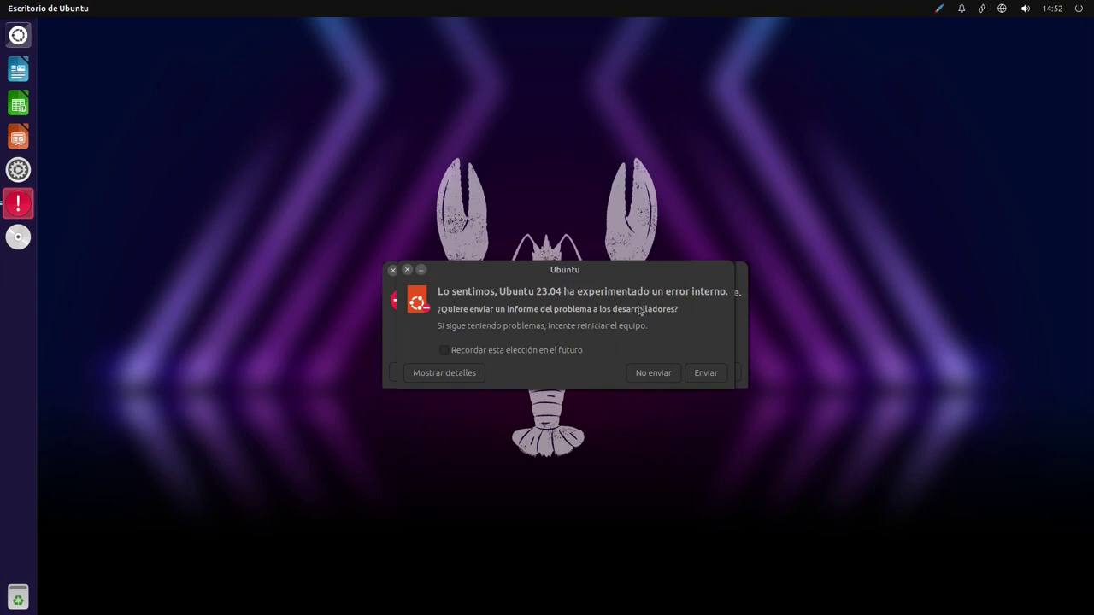
drag(629, 273, 831, 368)
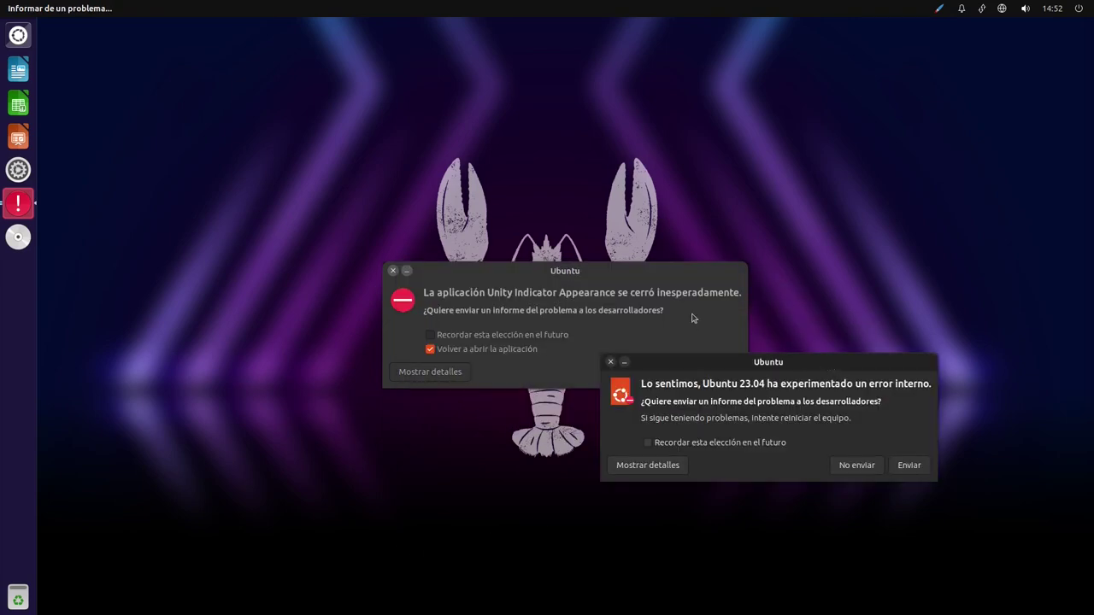
drag(684, 274, 569, 221)
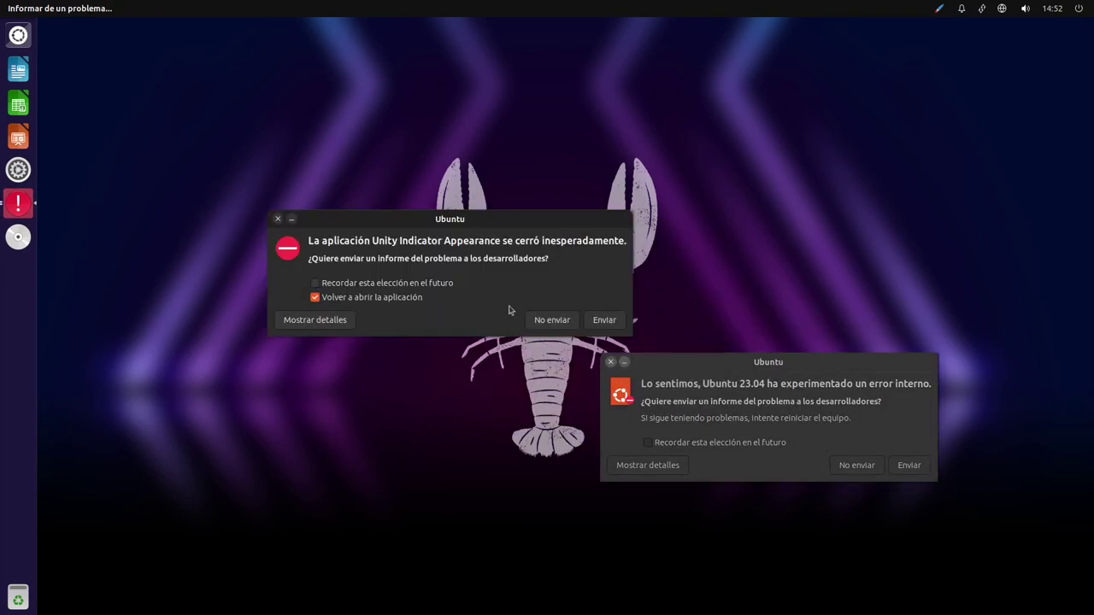
Decline sending each crash report, cancelling the password requests, and widen the remaining details dialog
click(332, 320)
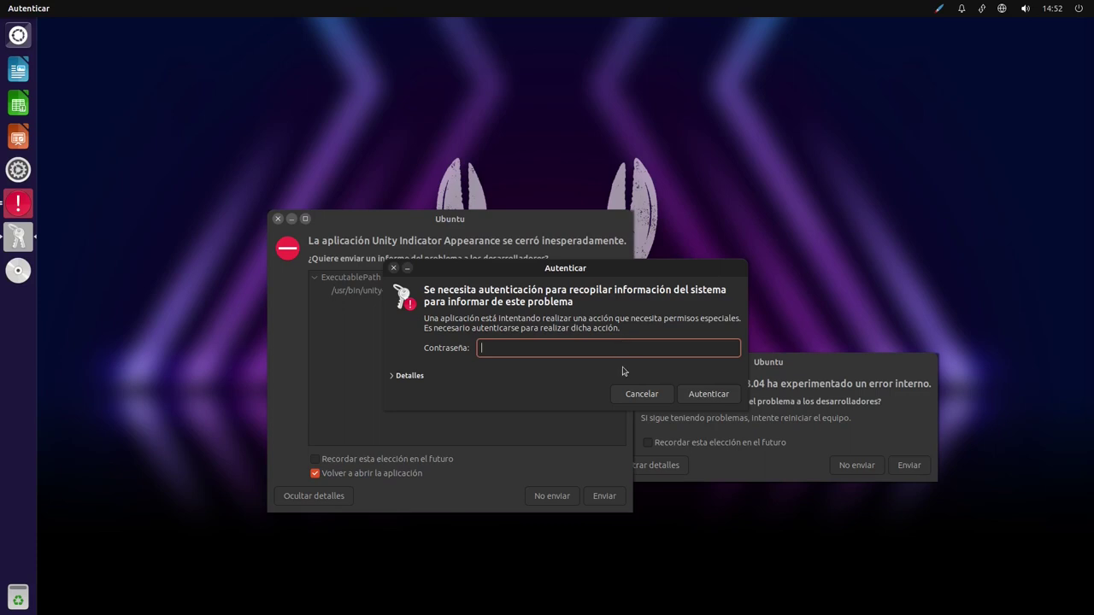
click(641, 395)
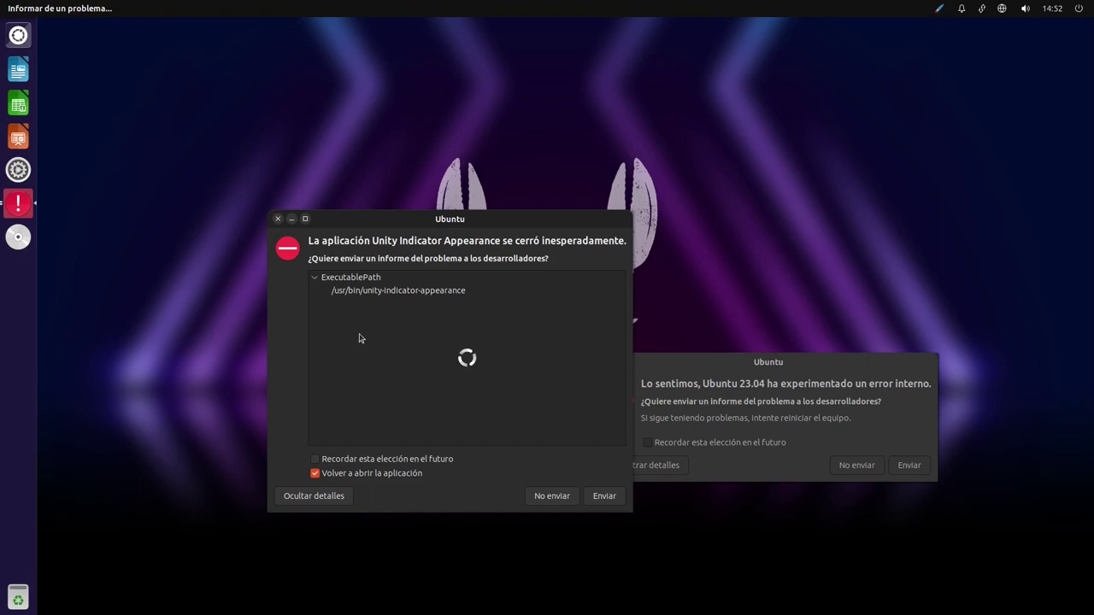
click(568, 496)
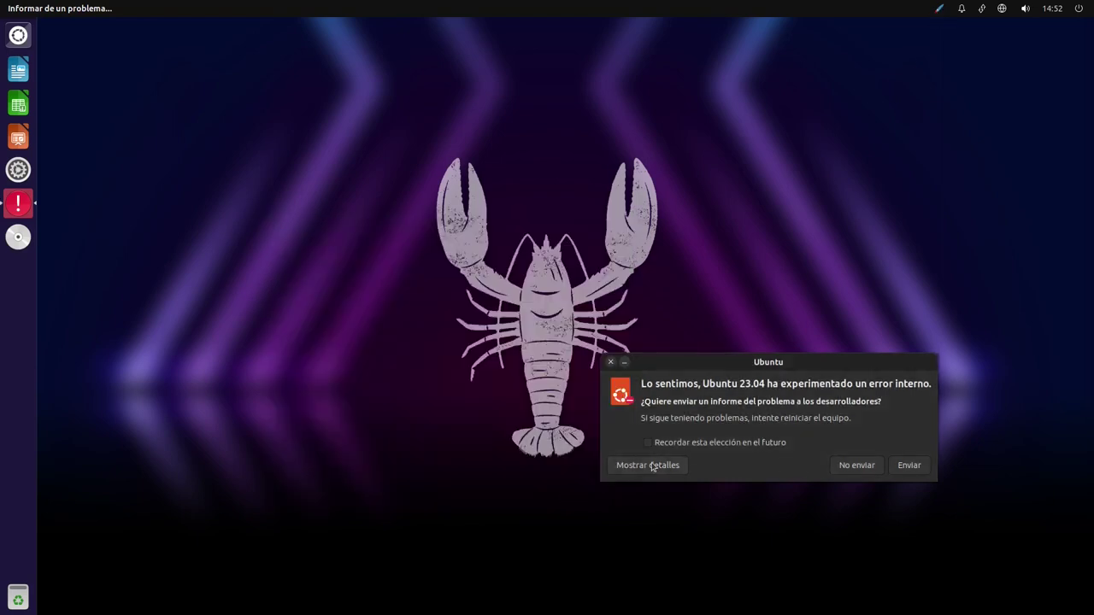
click(652, 466)
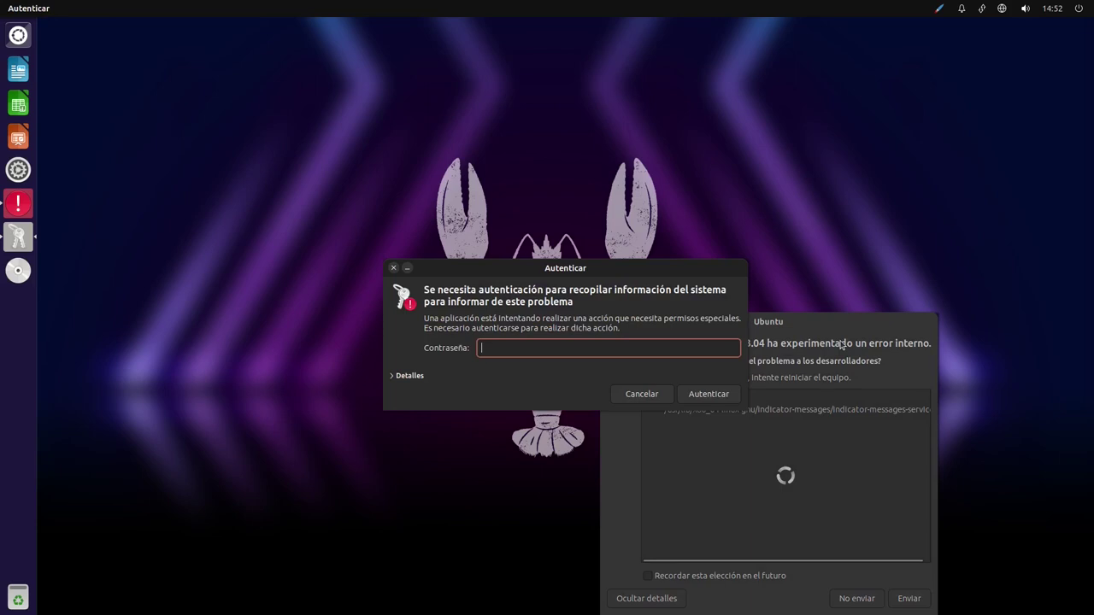
click(669, 396)
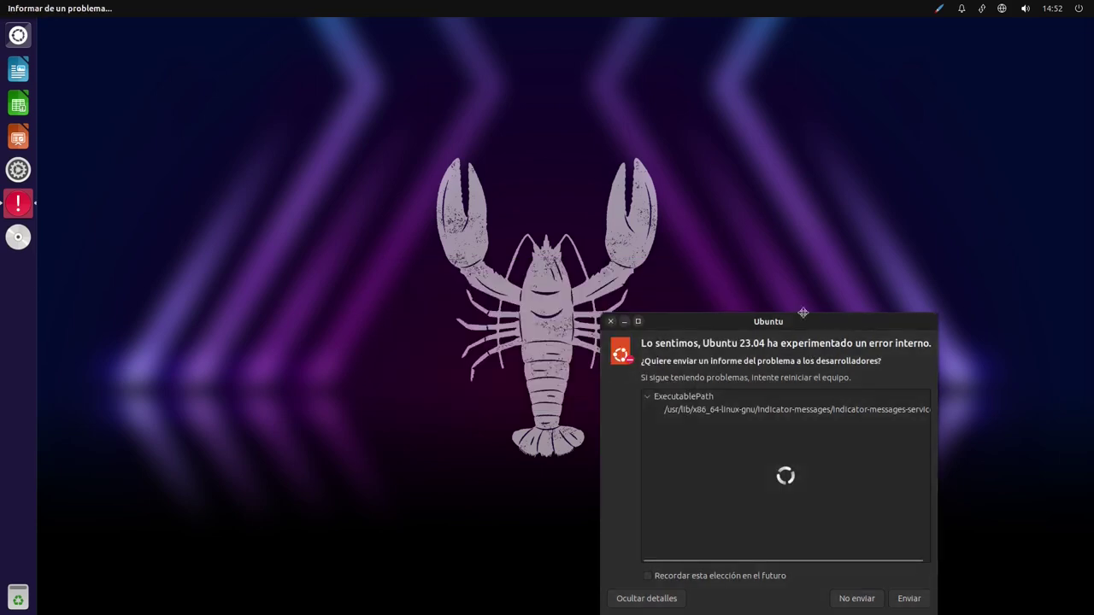
click(387, 276)
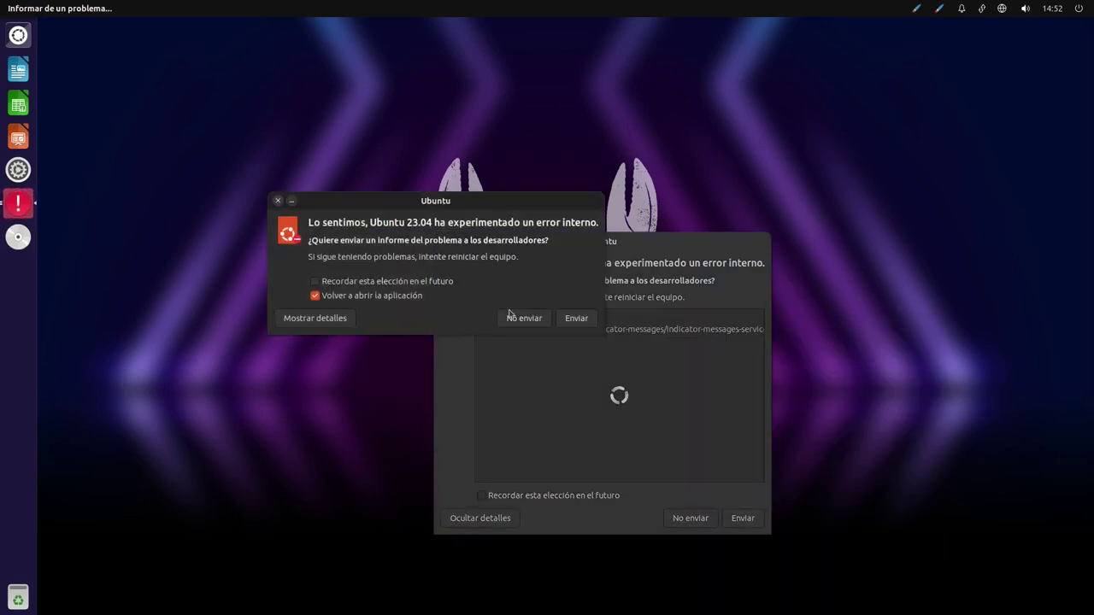
click(544, 324)
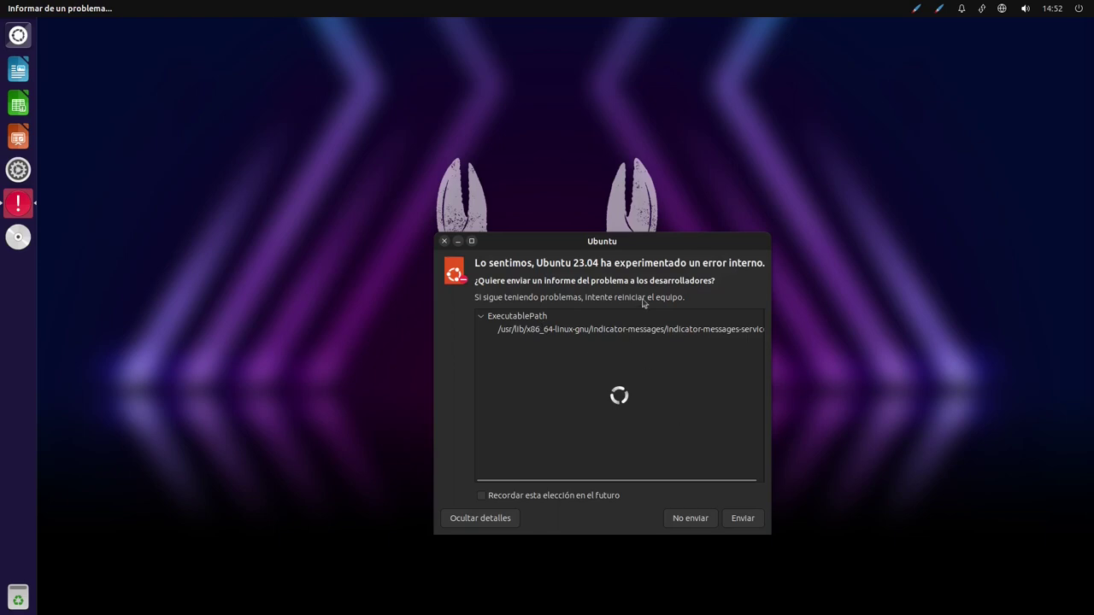
drag(681, 248, 672, 238)
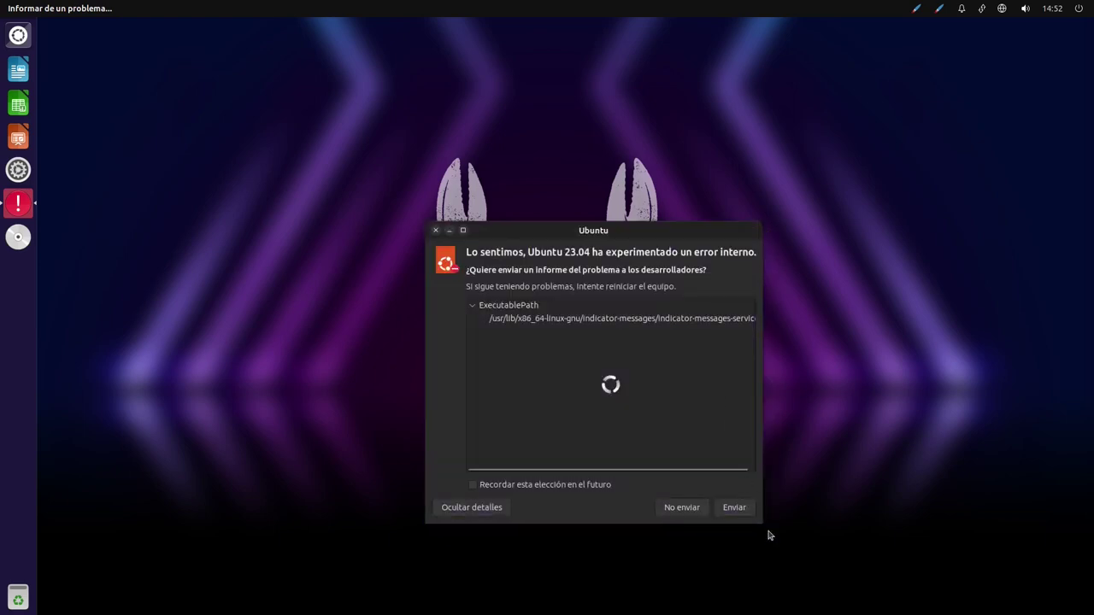
drag(763, 519, 857, 477)
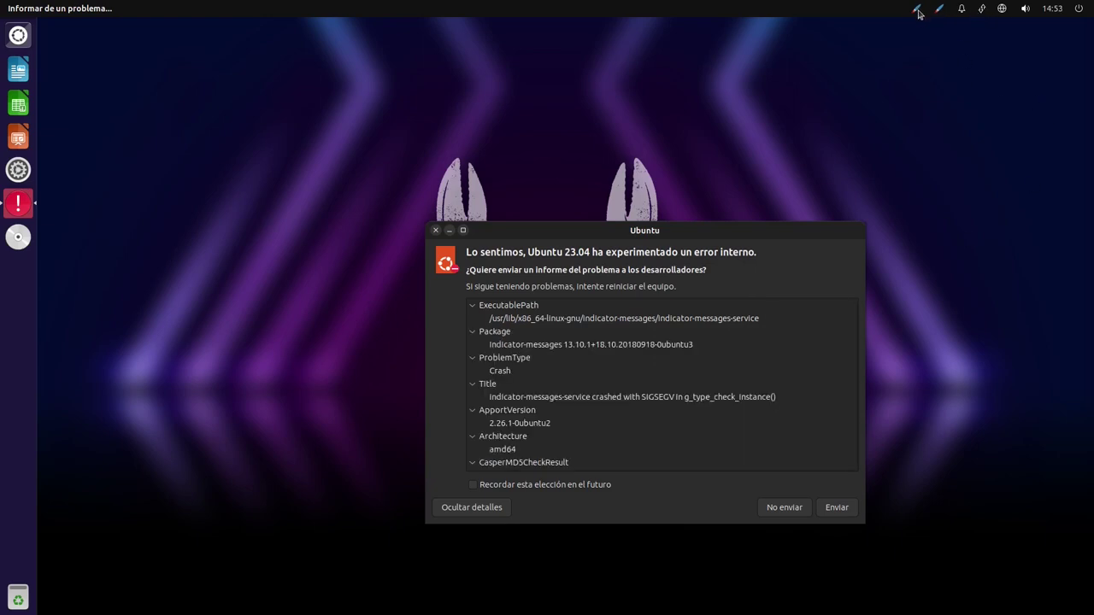
Compare the two appearance indicator menus in the top panel, then close them
click(938, 10)
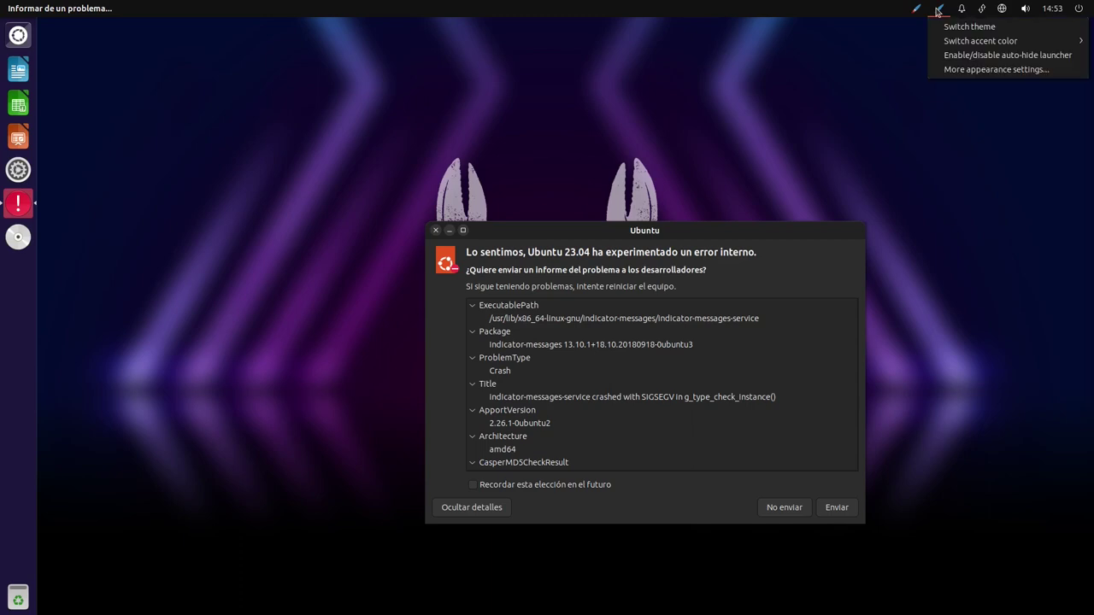
click(937, 9)
click(918, 8)
click(918, 8)
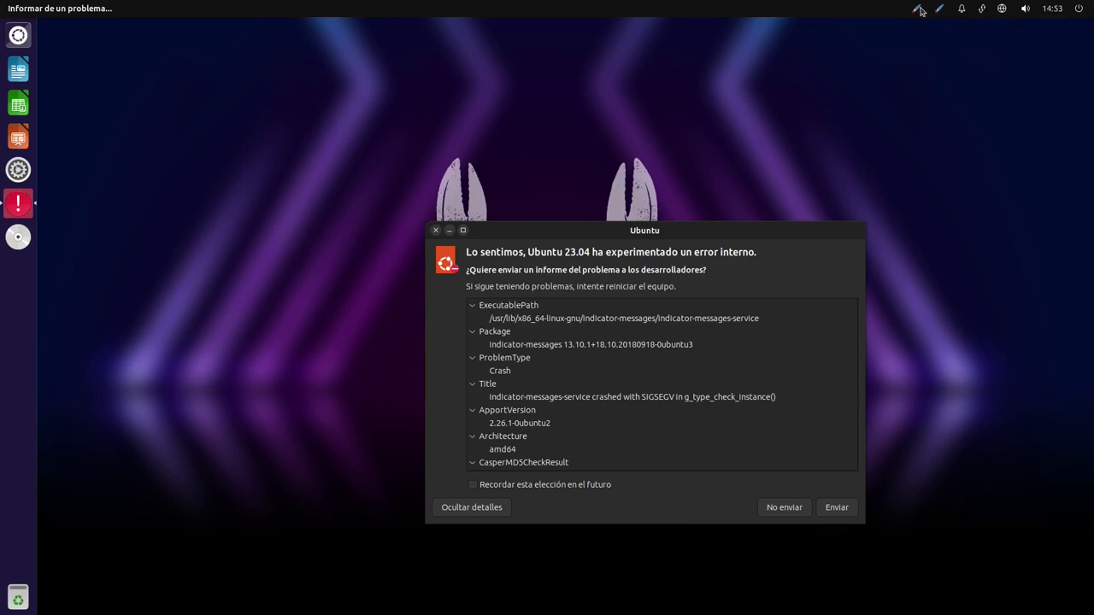
click(939, 11)
click(939, 11)
click(918, 12)
click(919, 12)
Decline the error report and toggle the Dash open and closed, leaving it open
click(790, 511)
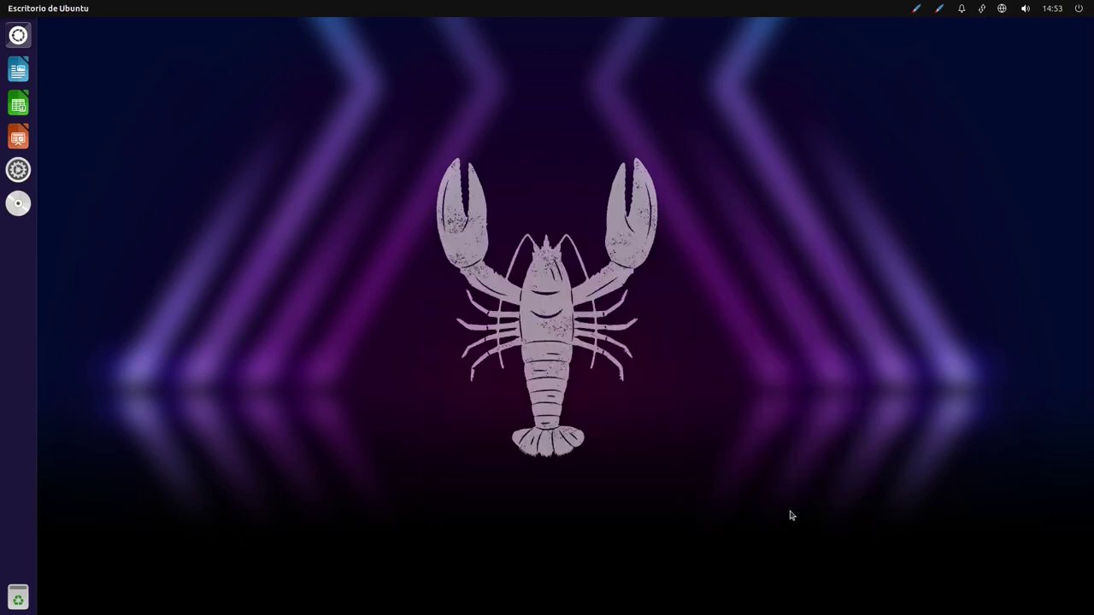
key(super)
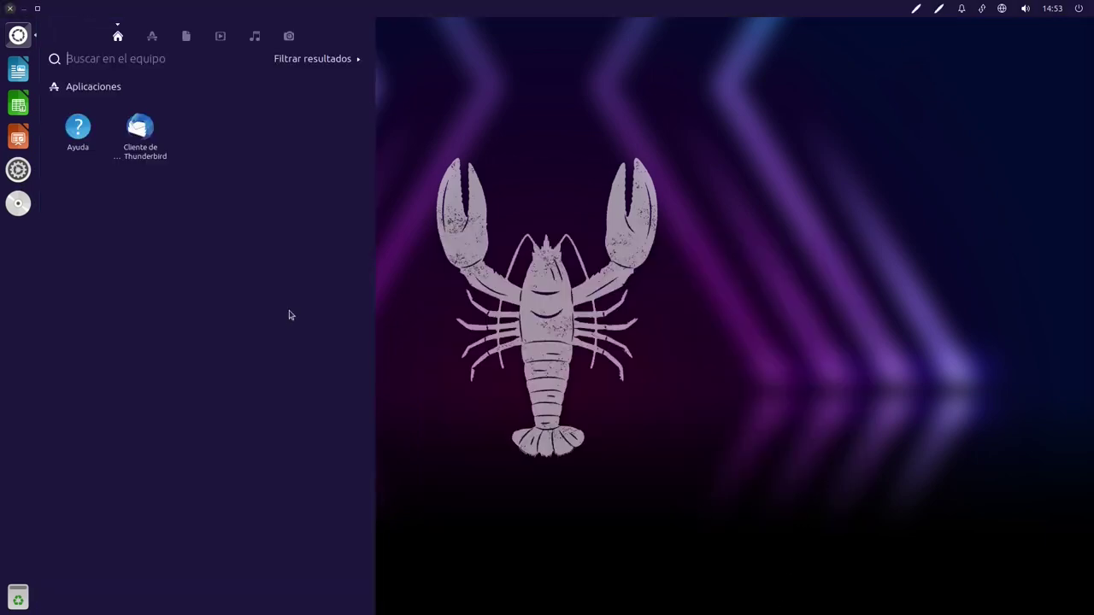
key(super)
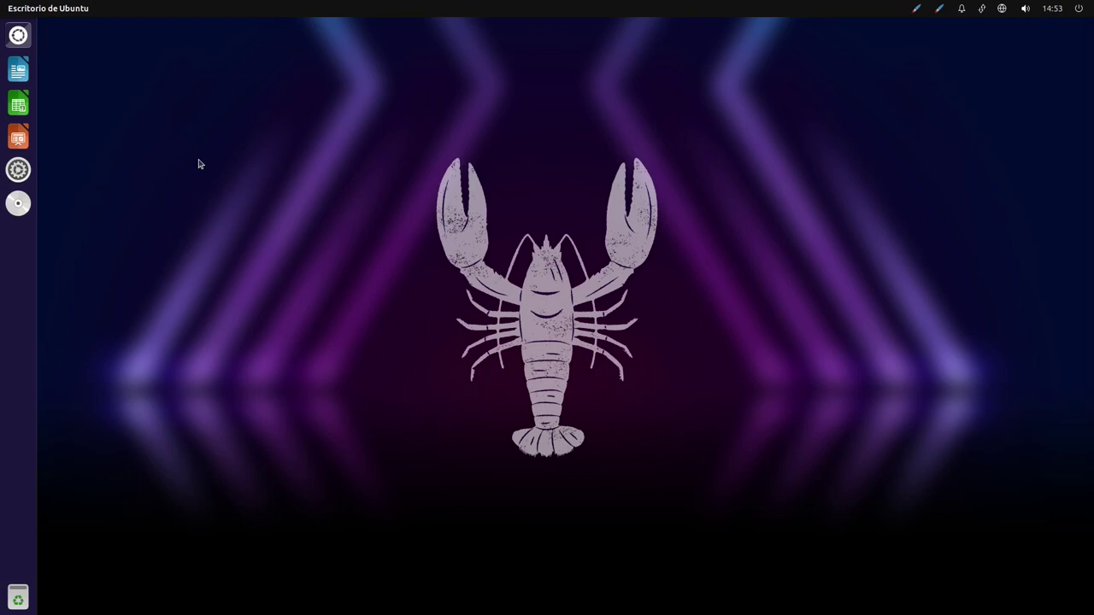
key(super)
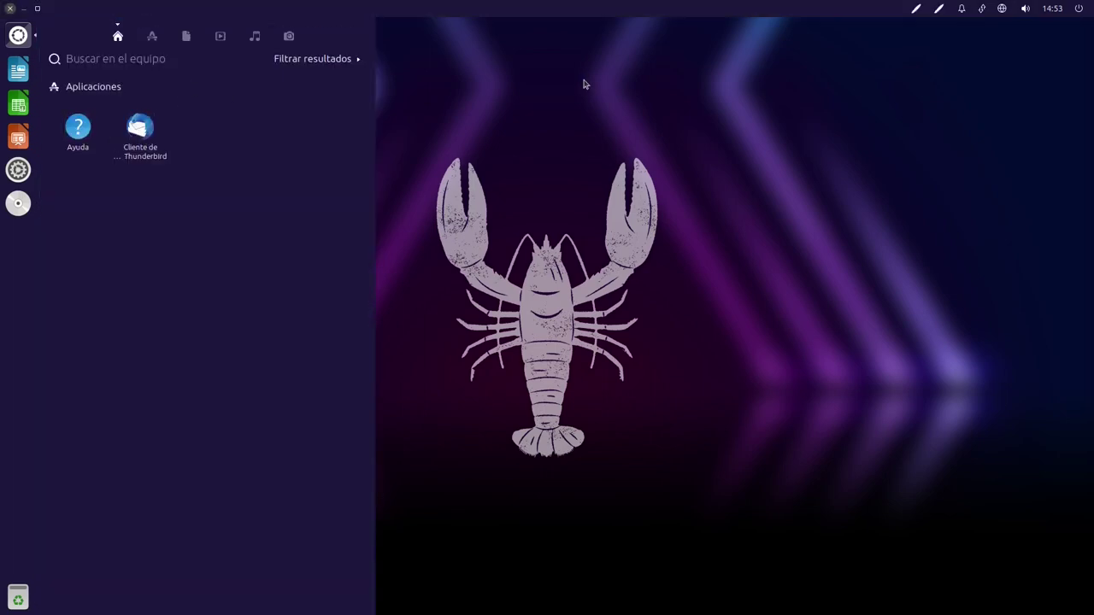
key(super)
key(super)
key(super)
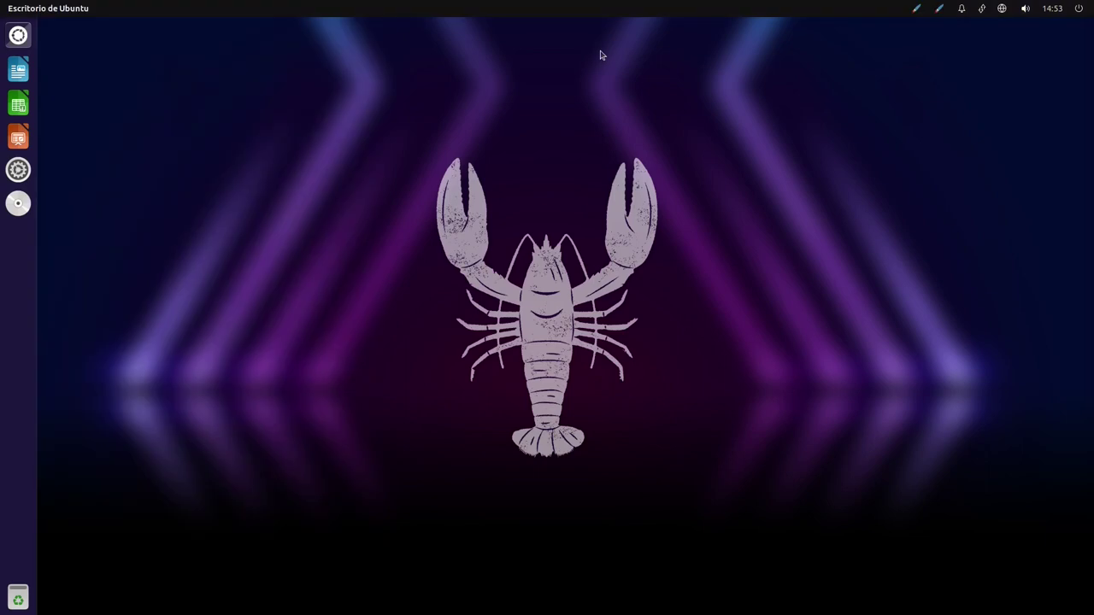
key(super)
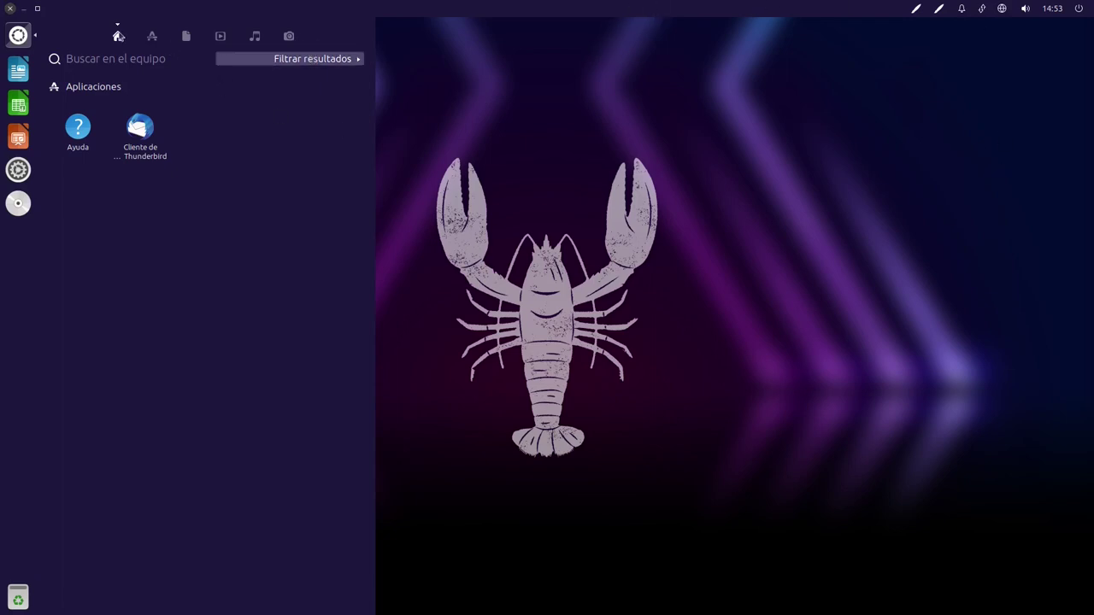
key(Escape)
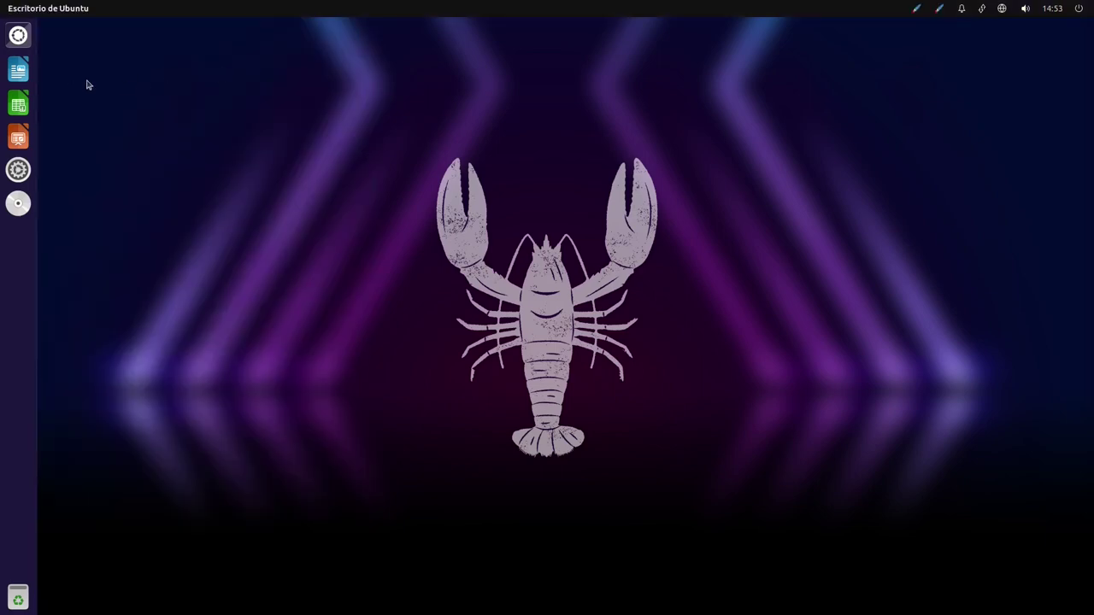
key(super)
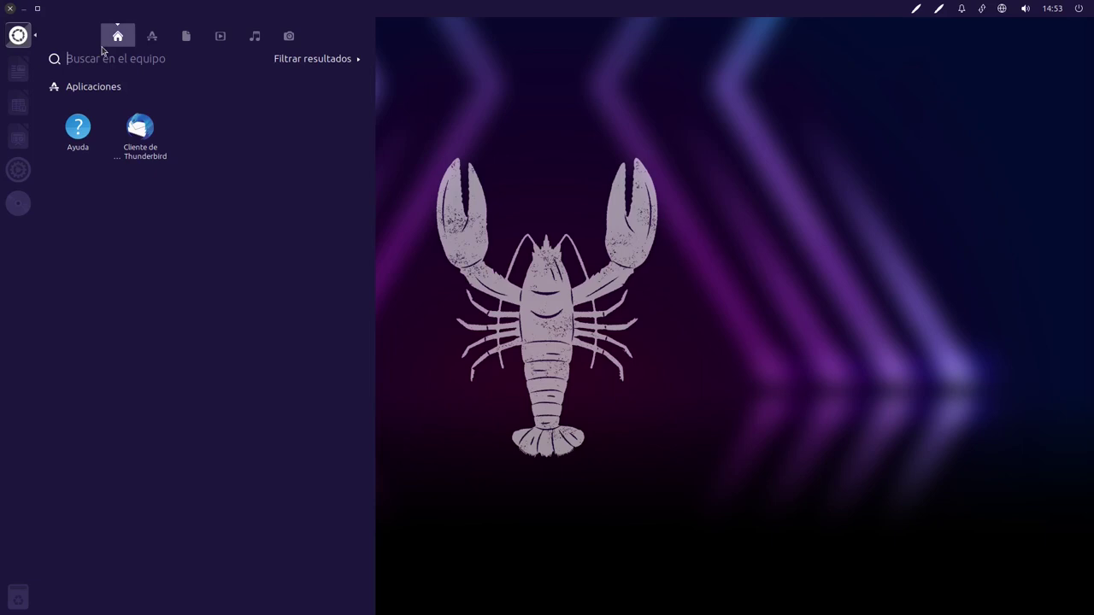
Cycle through the Applications, Files, Music, Videos and Photos lenses, finishing on Applications
click(151, 36)
click(118, 36)
click(152, 38)
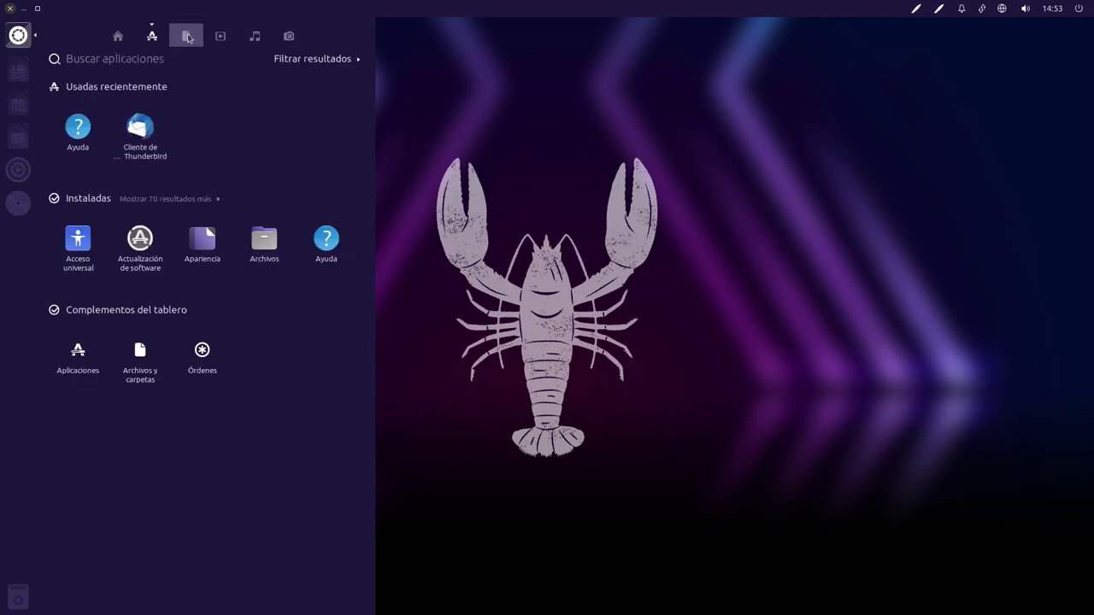
click(186, 37)
click(254, 38)
click(222, 38)
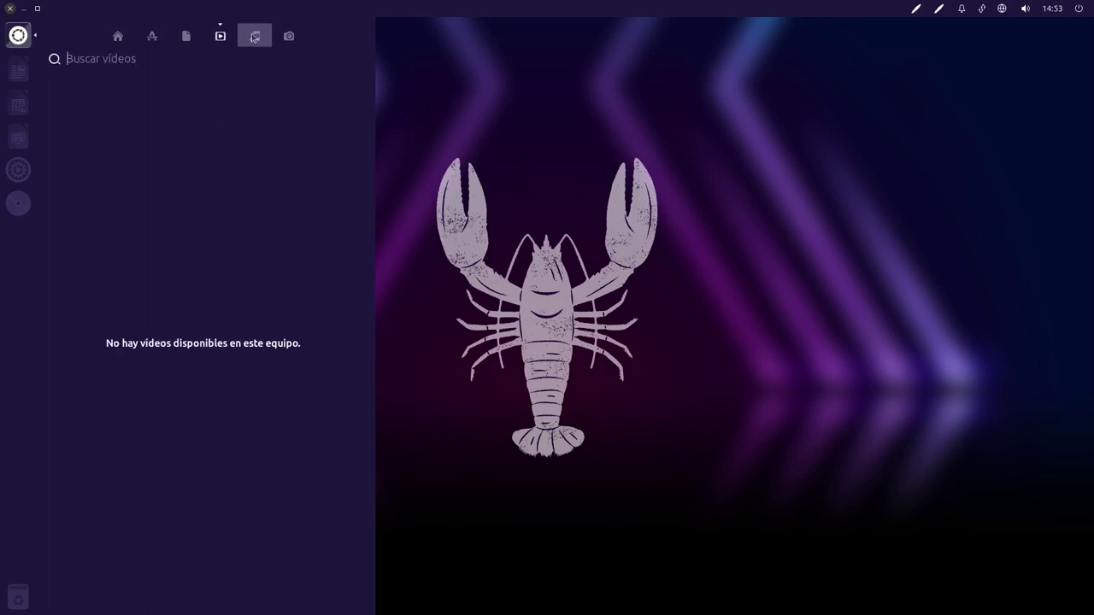
click(254, 35)
click(289, 36)
click(117, 36)
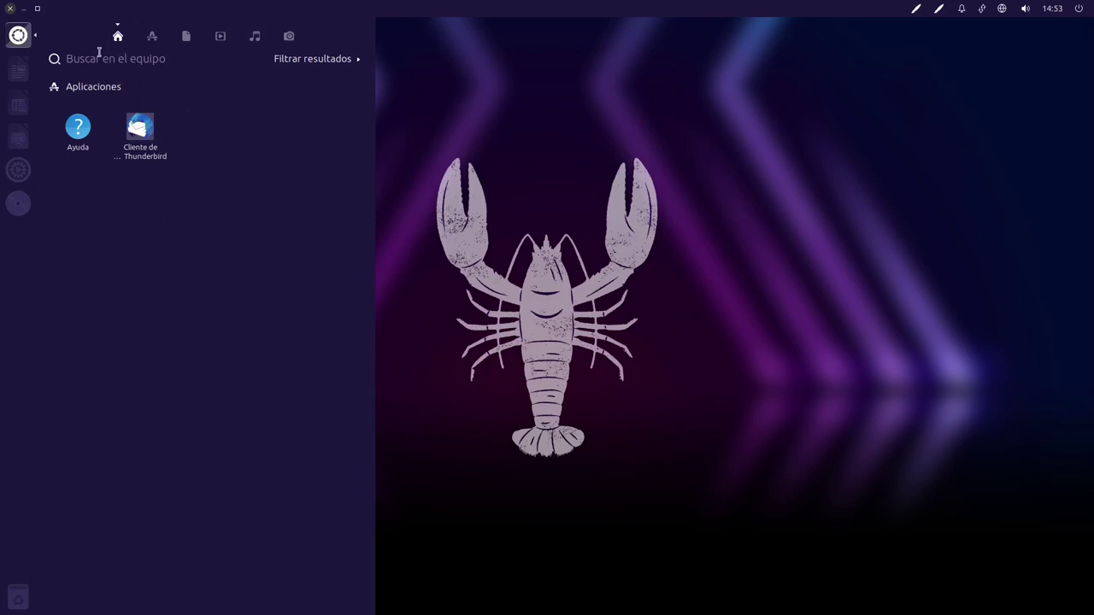
click(154, 40)
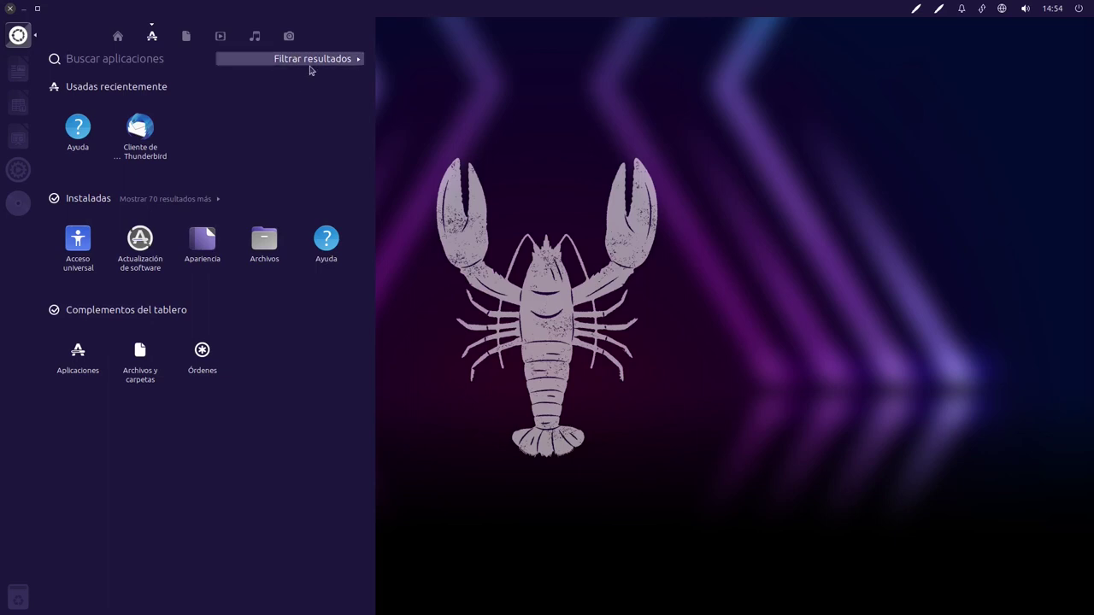
Expand and collapse the result filters, then show and scroll through all installed applications
click(318, 63)
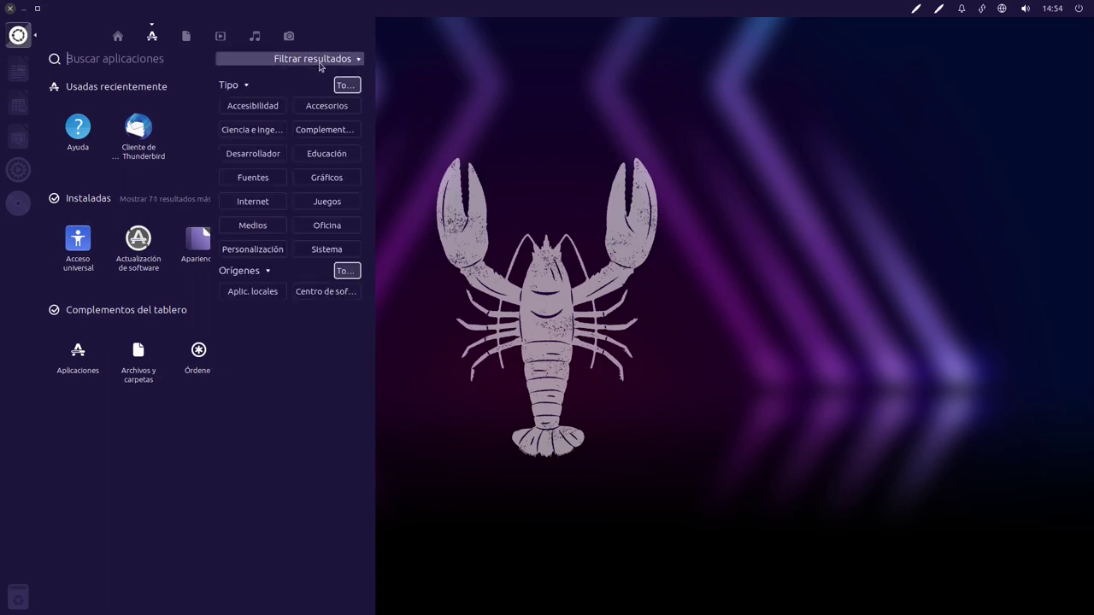
click(313, 69)
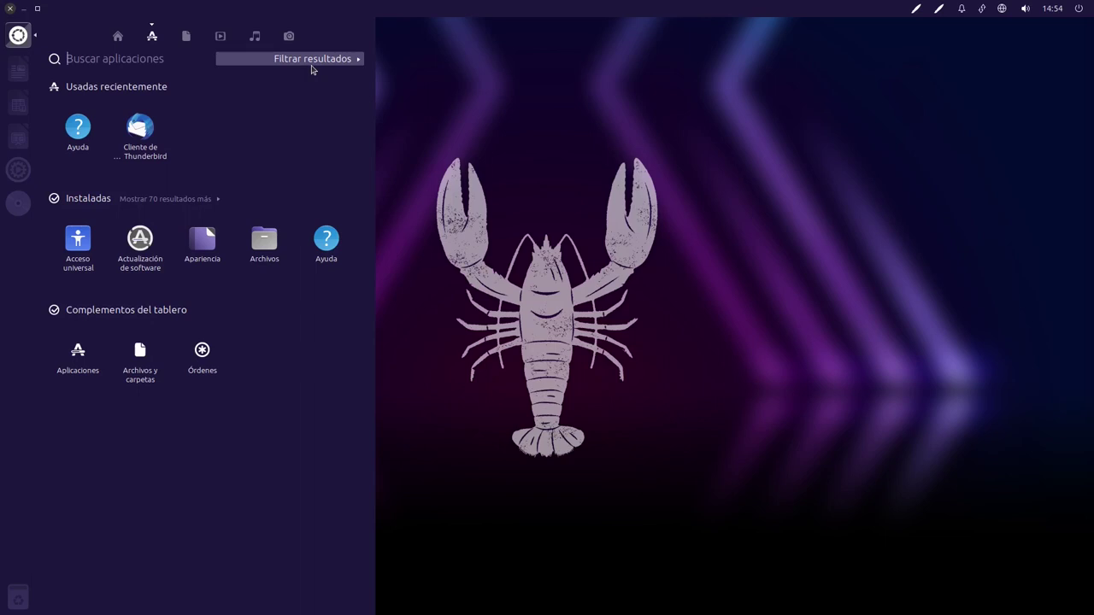
click(215, 203)
scroll(272, 335, down, 5)
scroll(270, 335, down, 3)
scroll(187, 125, up, 8)
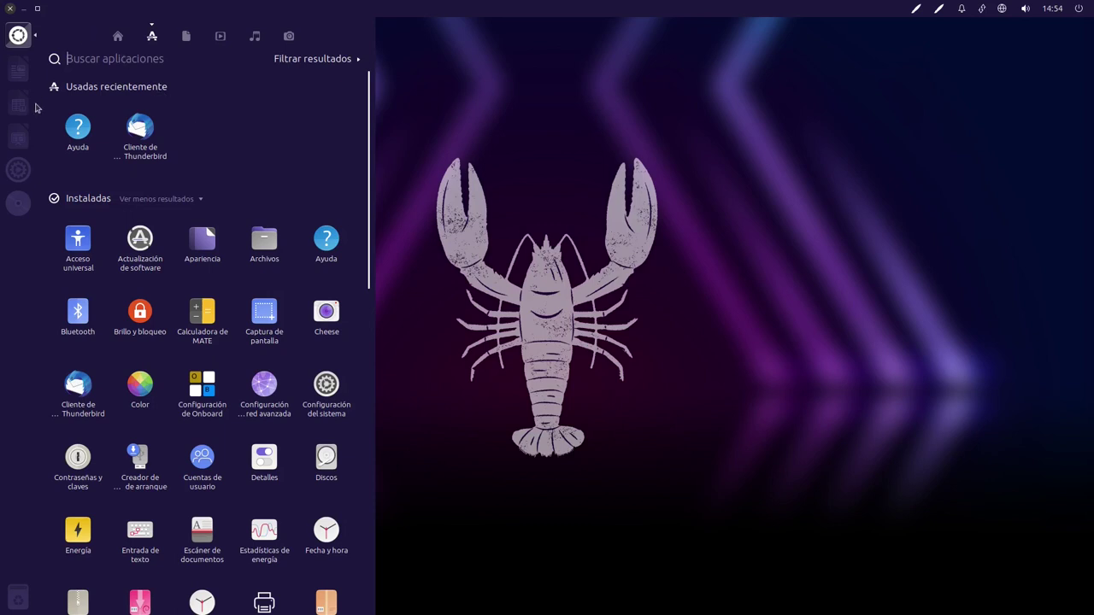
Search the Dash for 'fire' to find Firefox, then clear the search and close the Dash
text(dddddffff)
click(18, 35)
click(28, 36)
text(f)
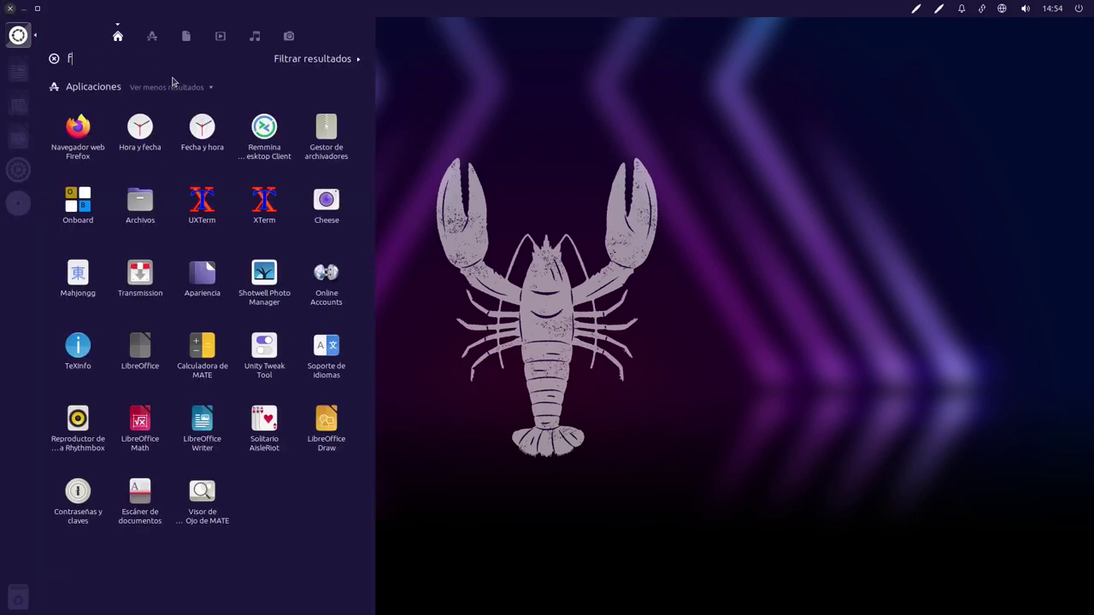
text(ire)
key(BackSpace)
key(BackSpace)
key(BackSpace)
key(BackSpace)
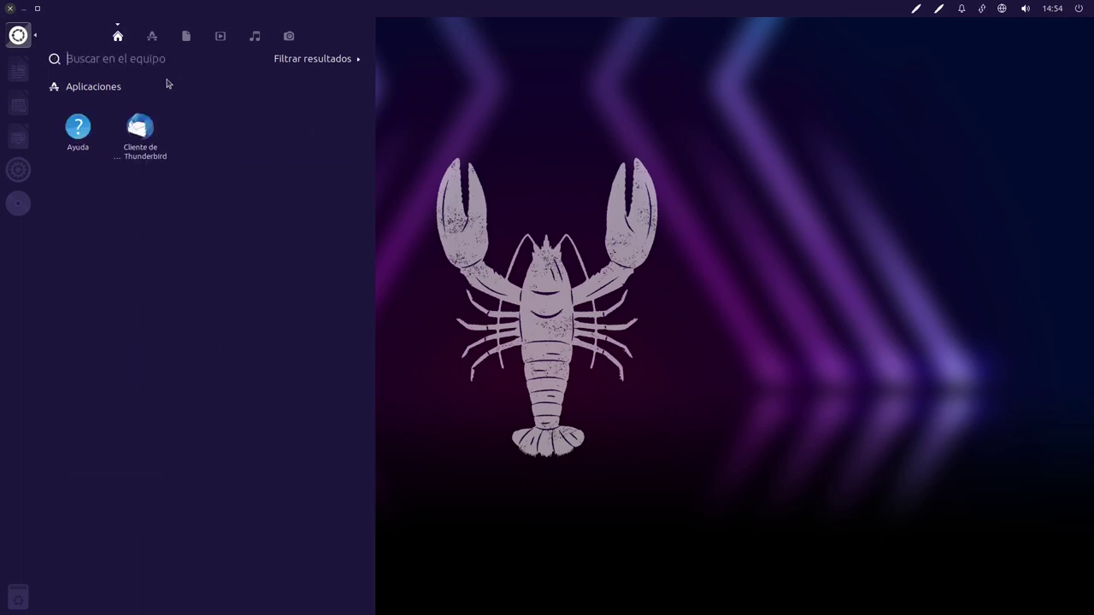
text(fire)
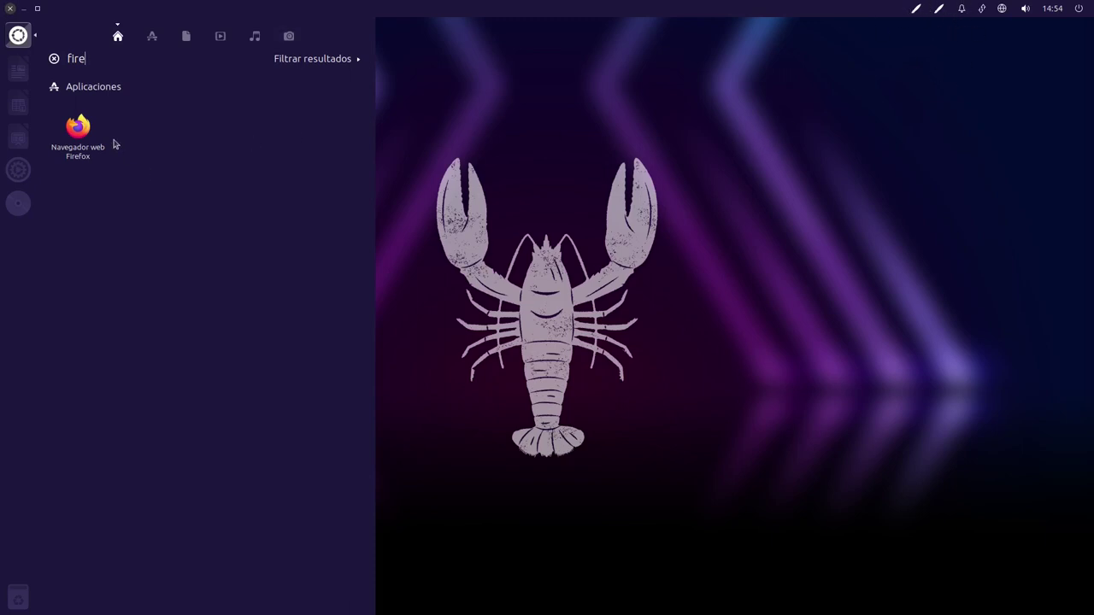
key(Escape)
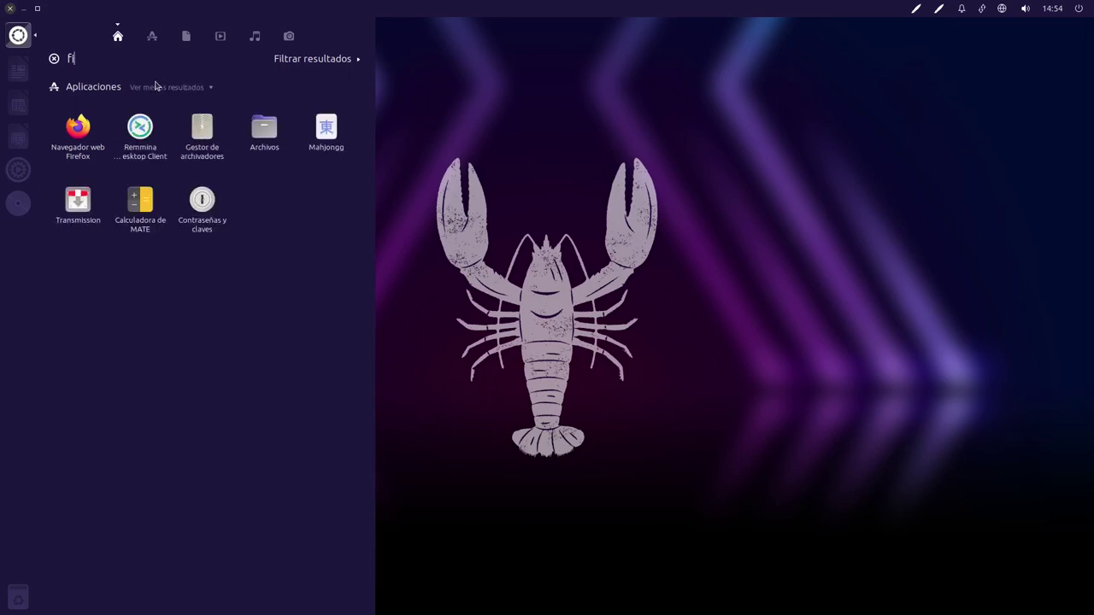
key(Escape)
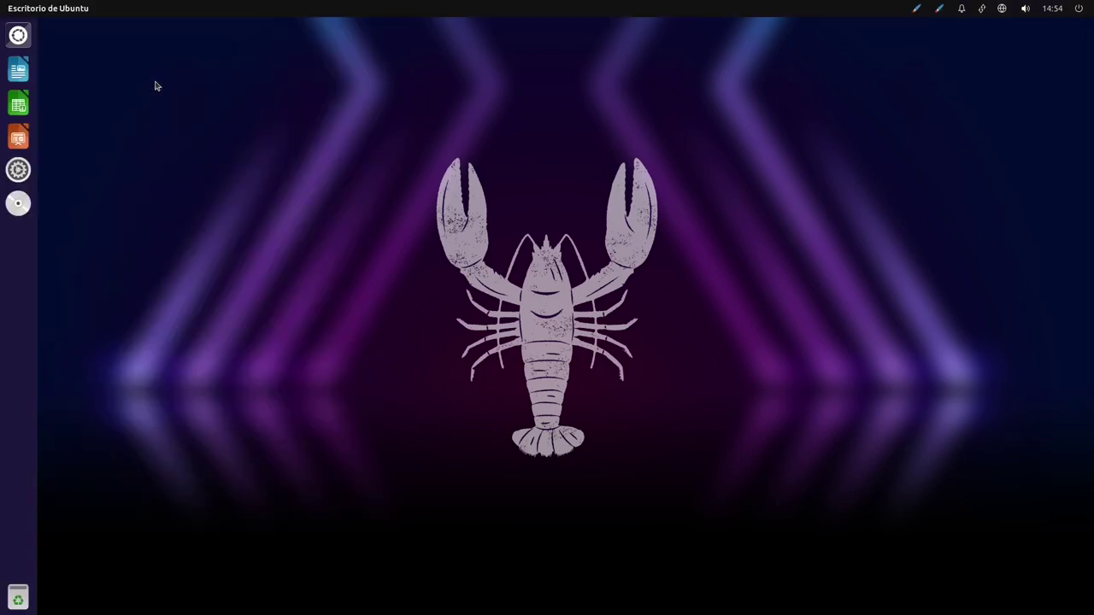
key(super)
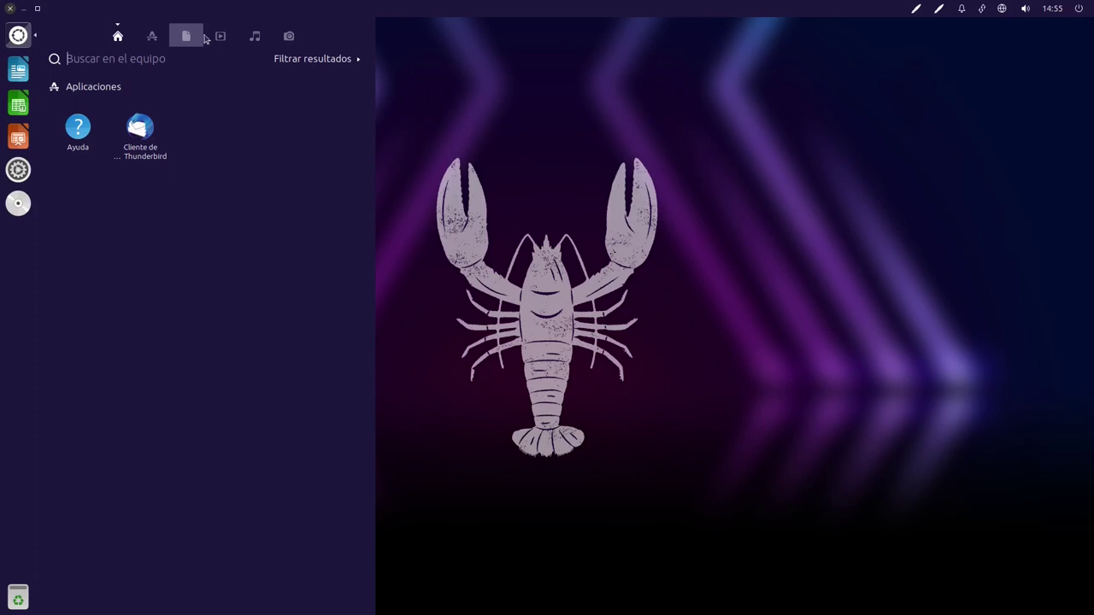
click(191, 43)
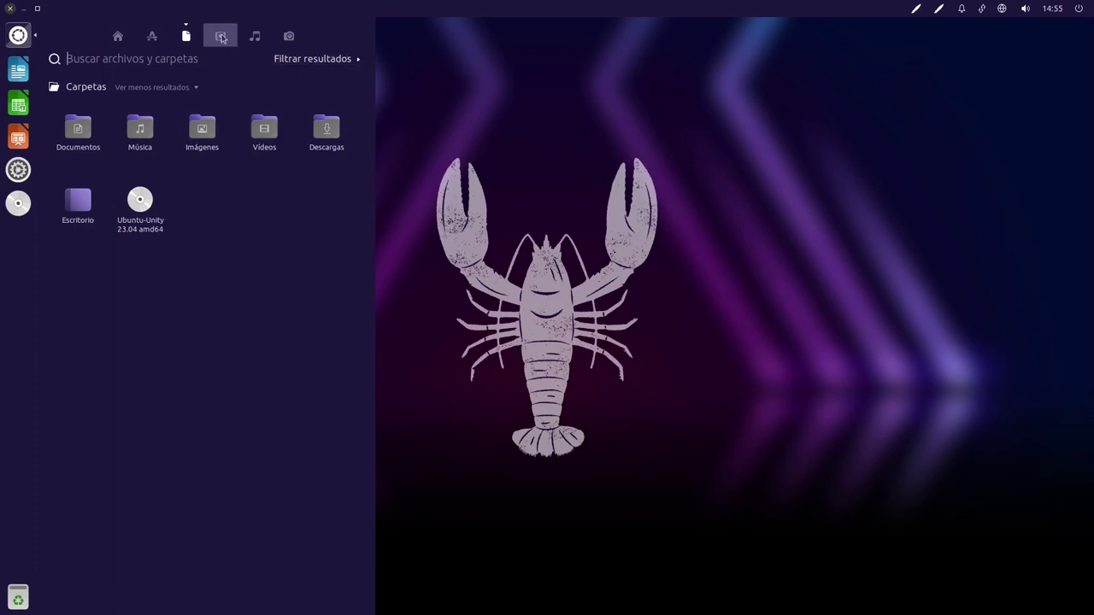
click(224, 38)
click(289, 36)
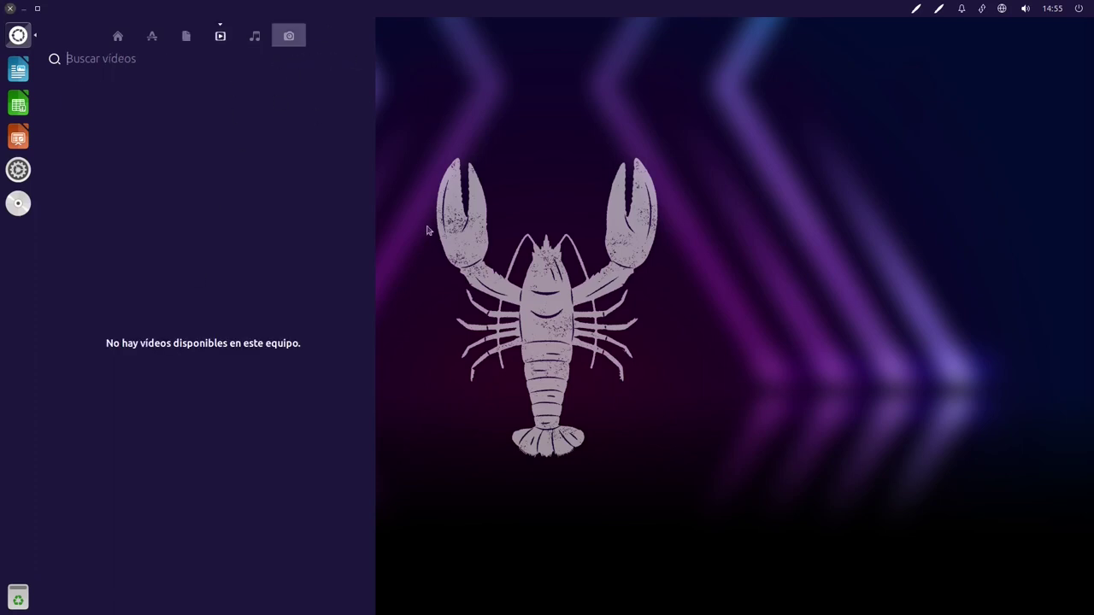
click(257, 37)
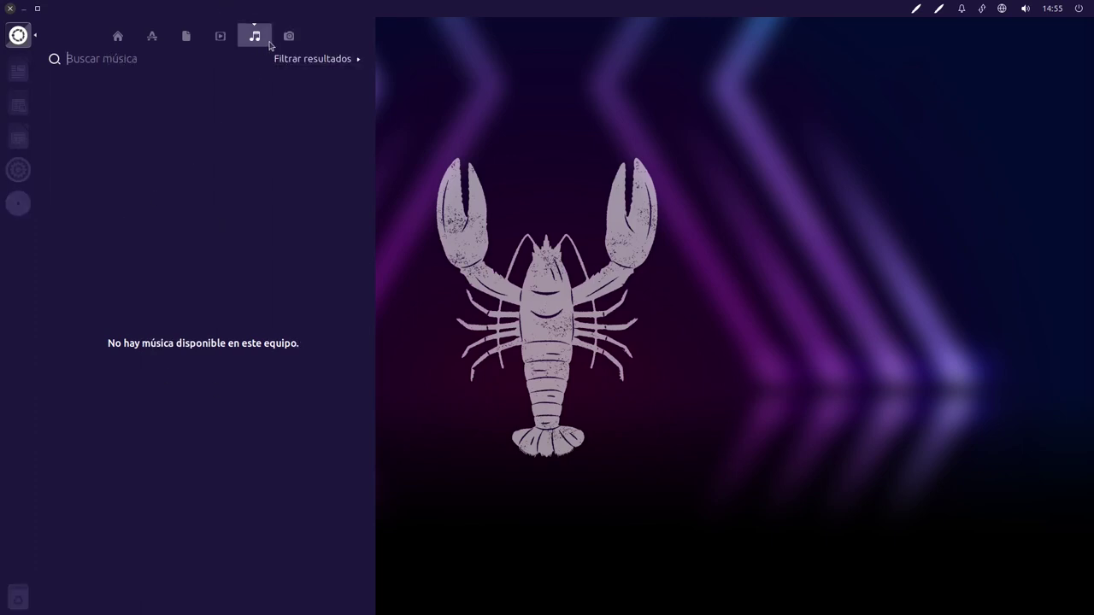
click(288, 39)
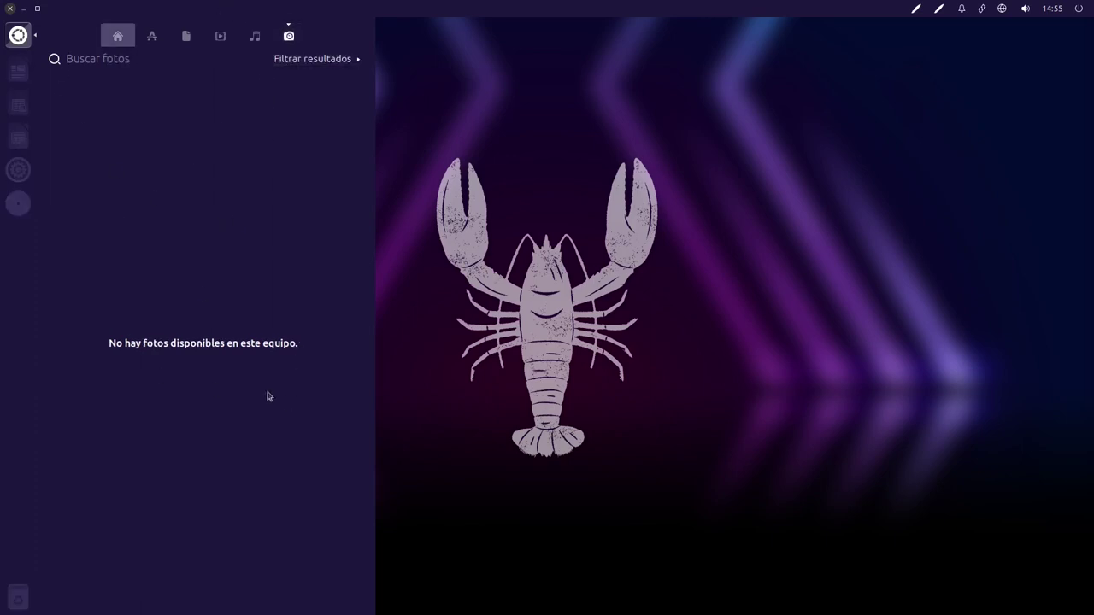
click(118, 38)
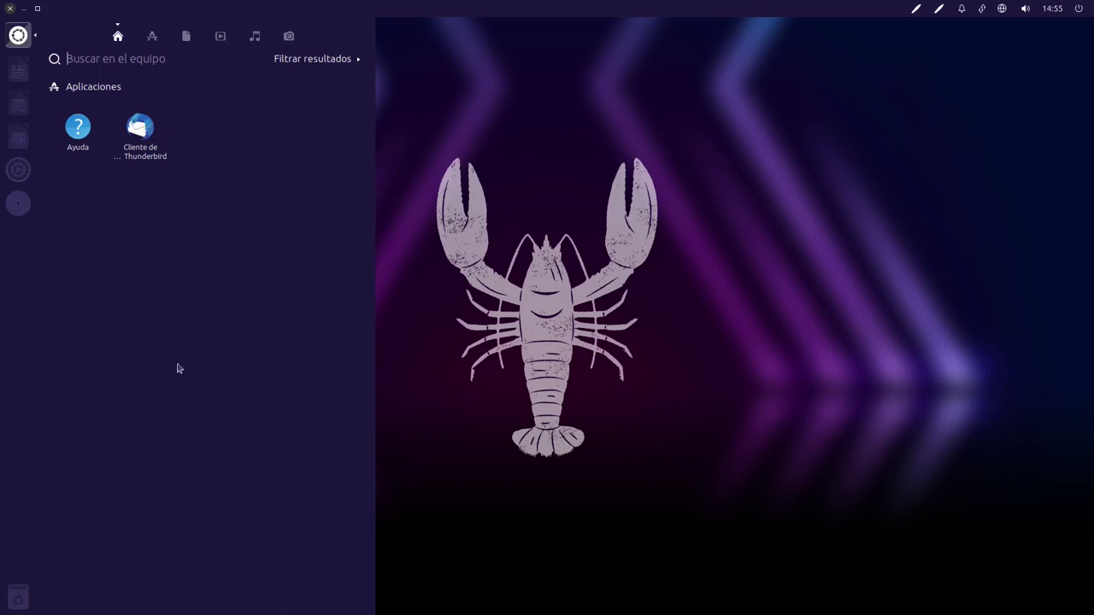
click(151, 38)
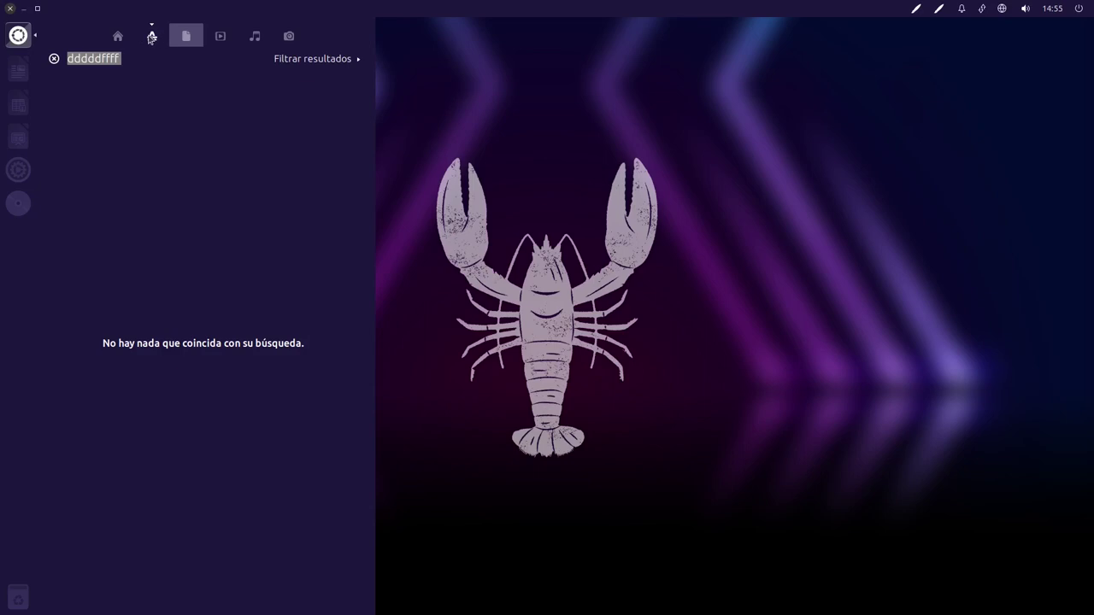
click(120, 37)
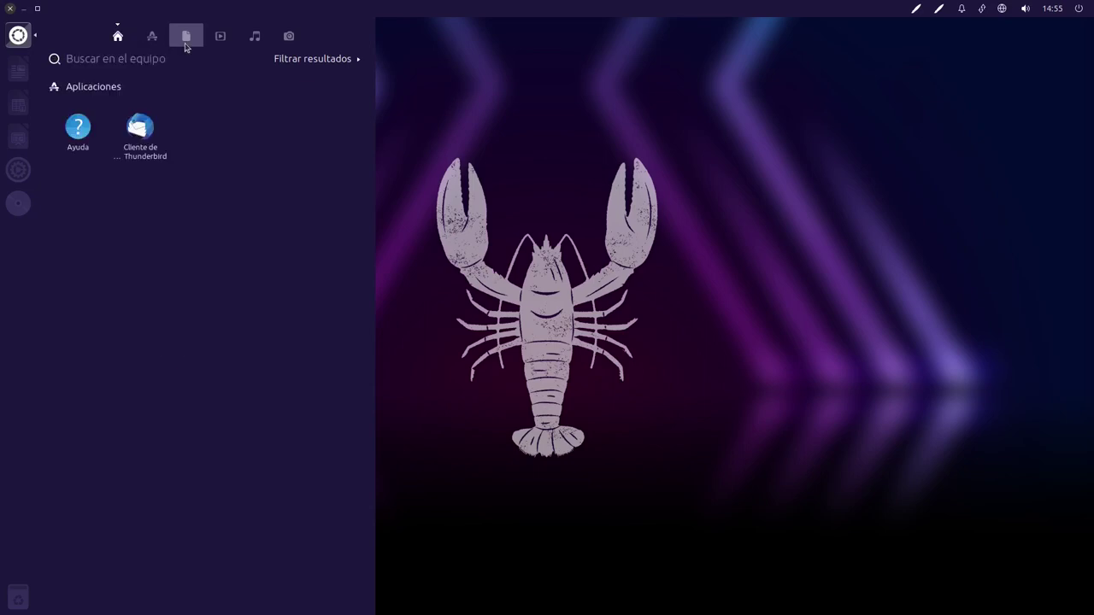
click(175, 39)
click(151, 37)
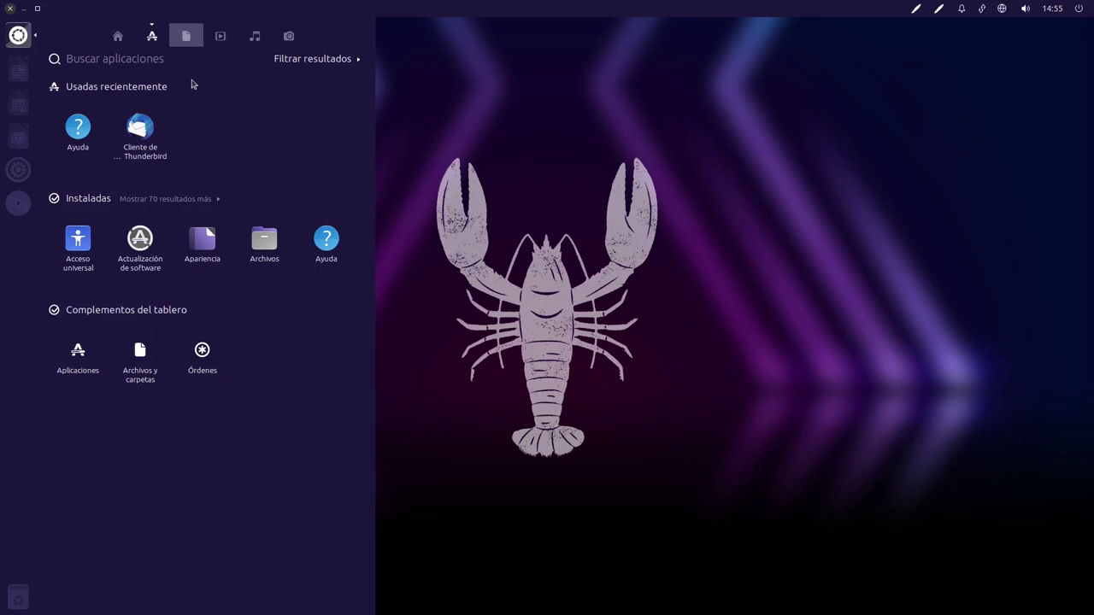
key(Escape)
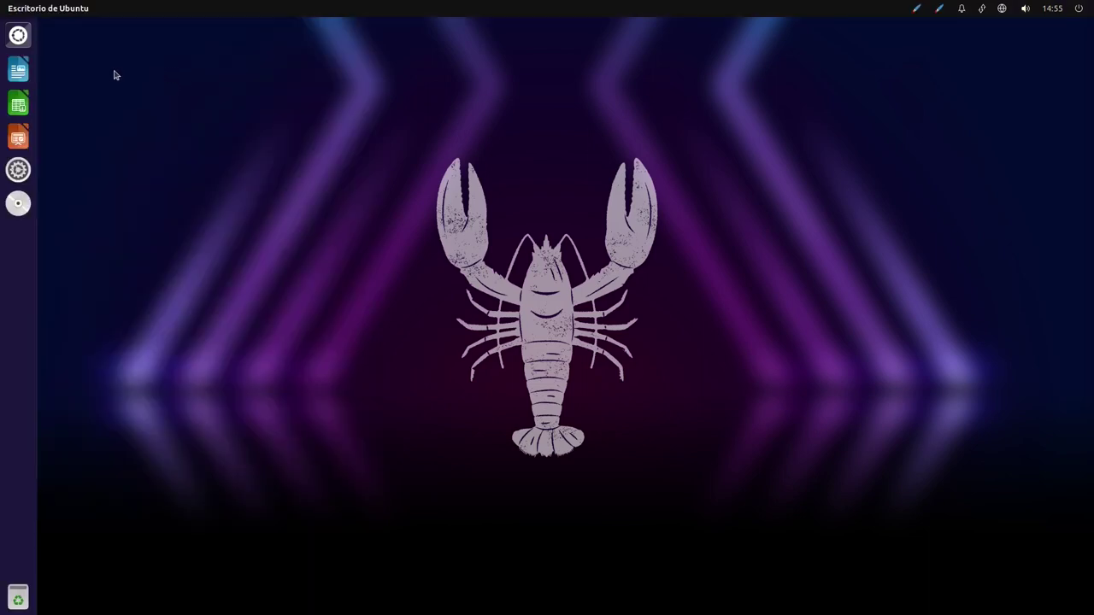
Launch Terminal via 'termi', install htop and neofetch with sudo apt, and run htop
key(super)
text(termi)
key(Return)
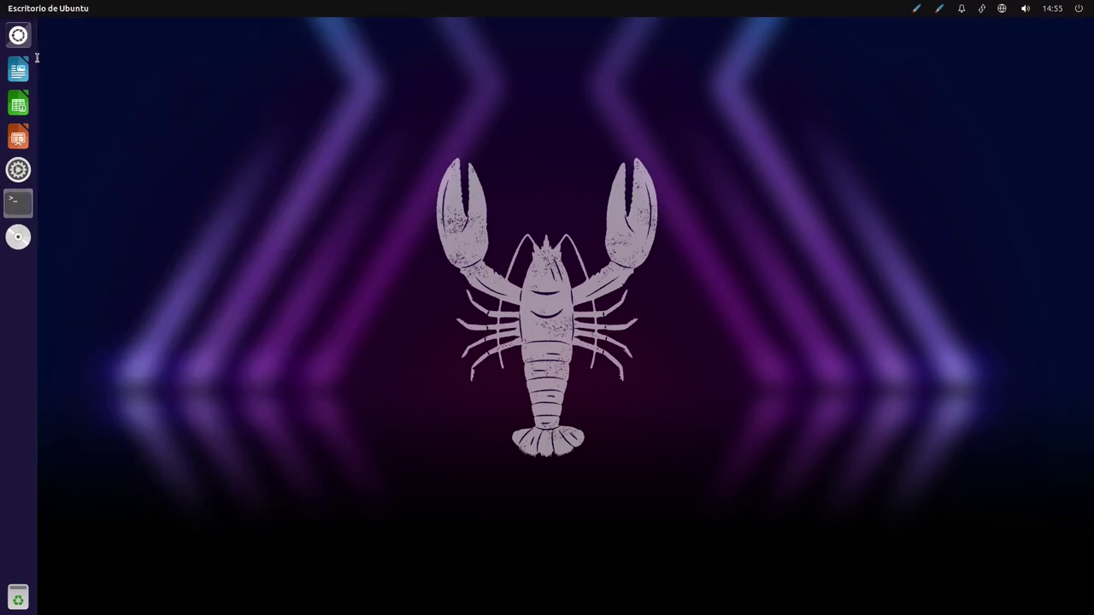
text(sudo apt install htop neofetch)
key(Return)
key(Return)
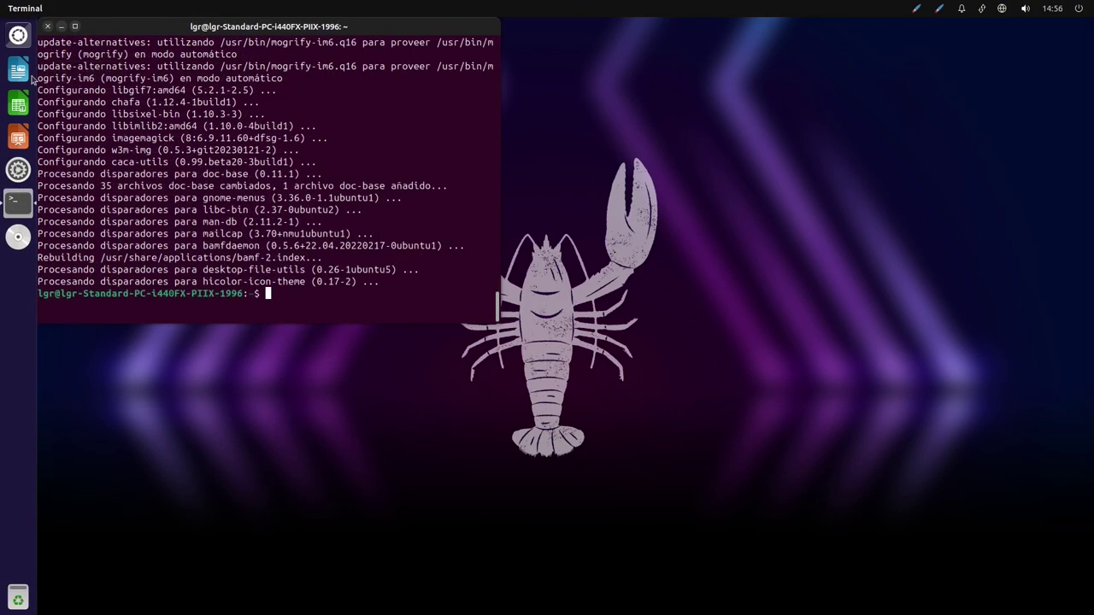
text(htop)
key(Return)
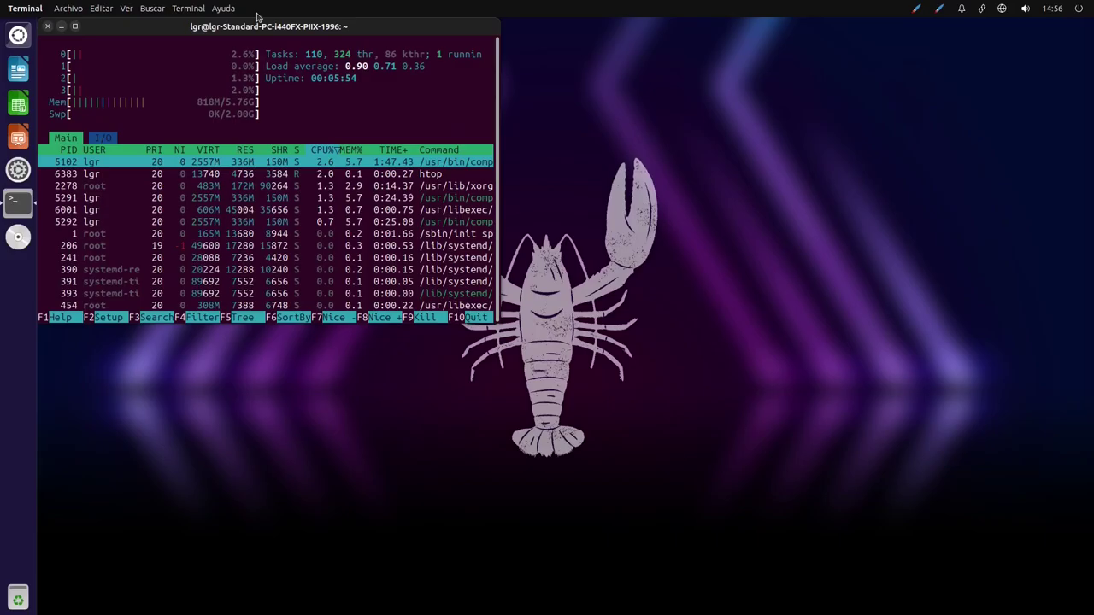
Reposition the htop terminal window, then close it and confirm ending the running process
drag(256, 31, 519, 237)
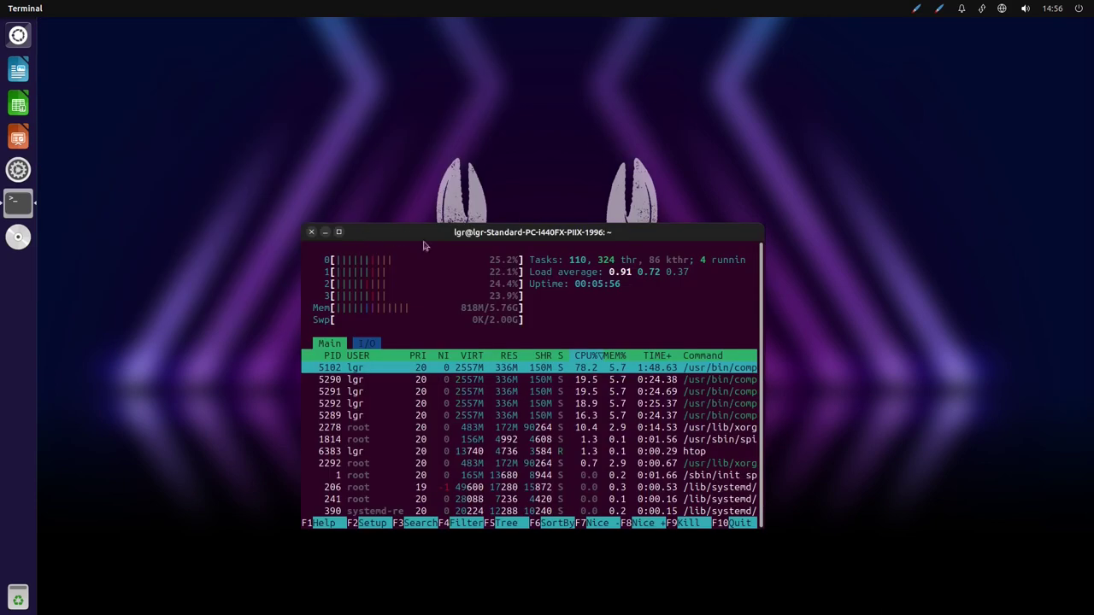
drag(585, 245, 465, 194)
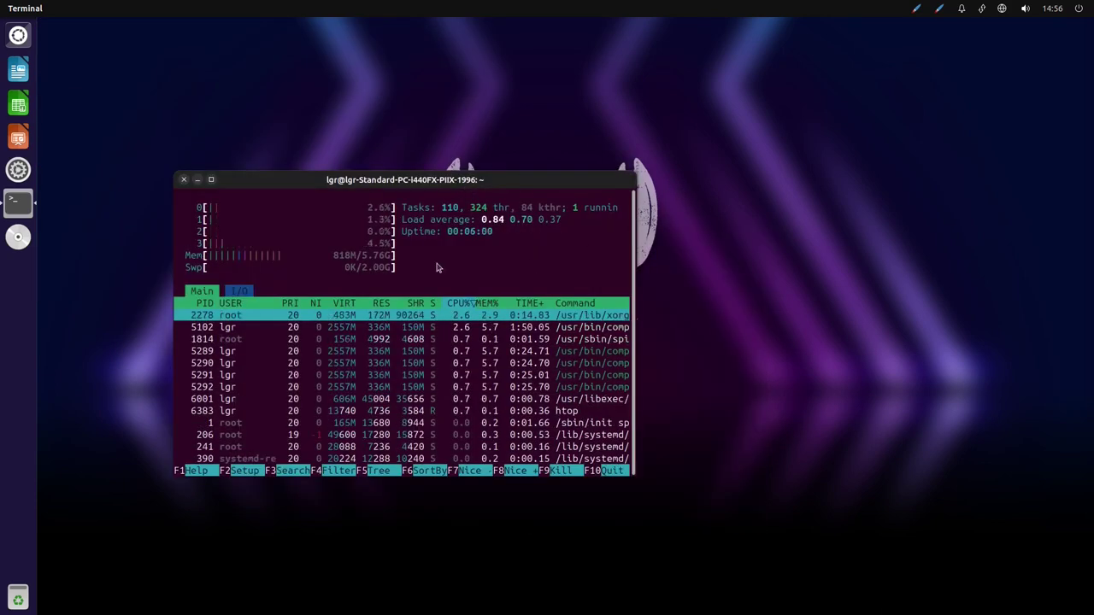
click(184, 181)
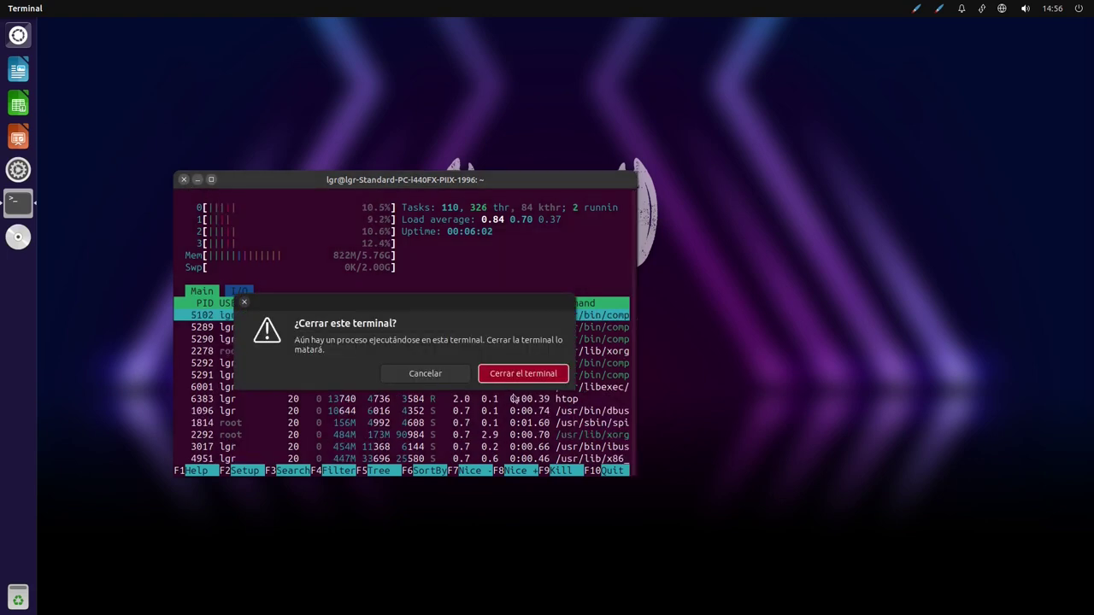
click(536, 371)
key(super)
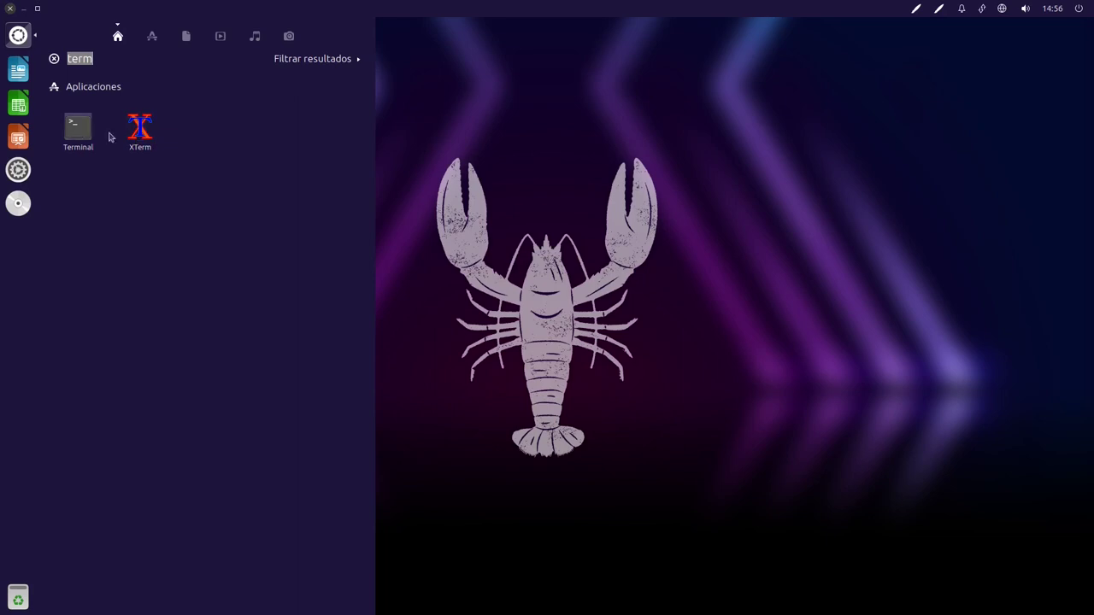
Run neofetch in a new Terminal and select parts of its output, such as 'Compiz'
click(77, 128)
text(neofetc)
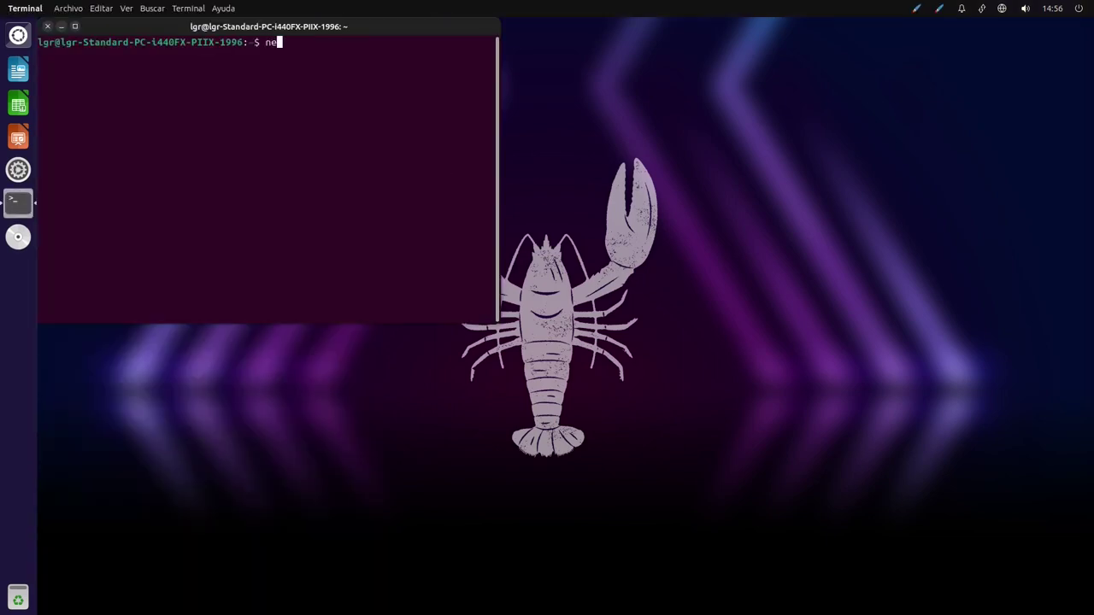
text(h)
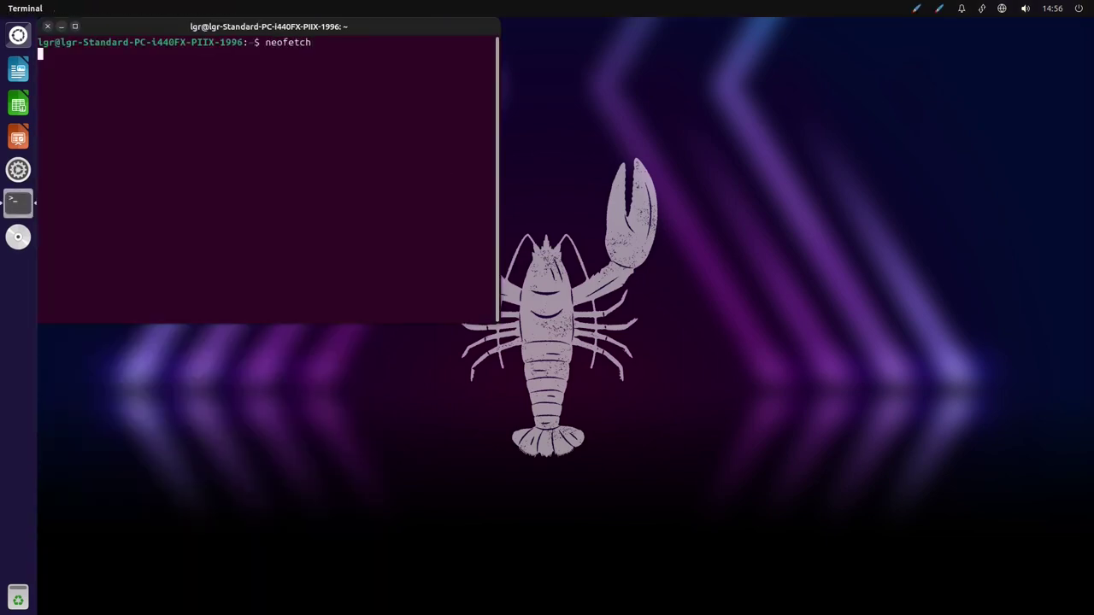
drag(511, 40, 697, 127)
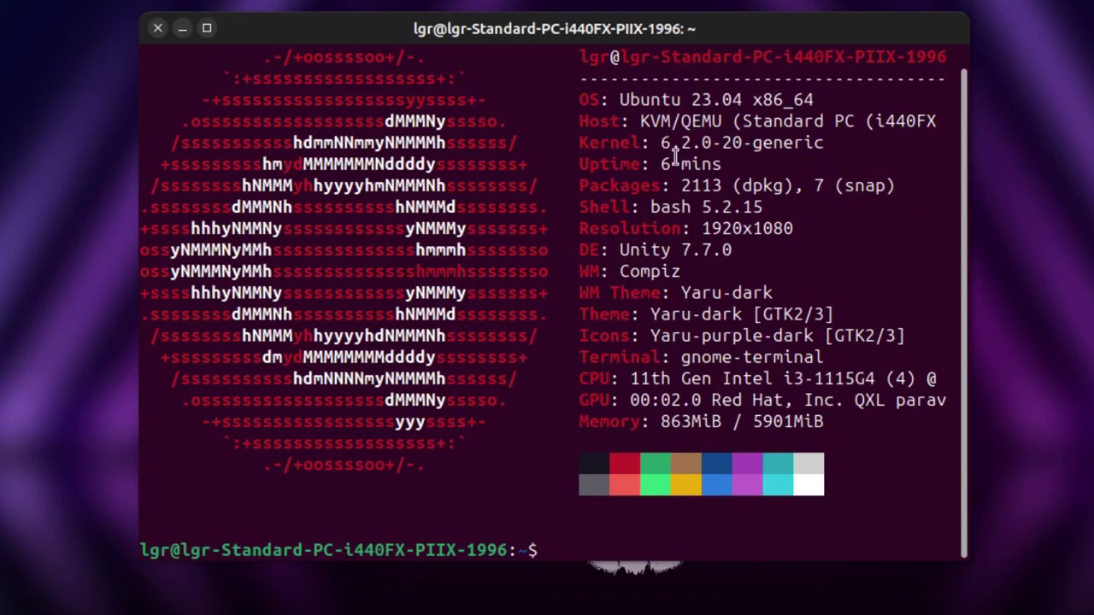
drag(682, 186, 709, 181)
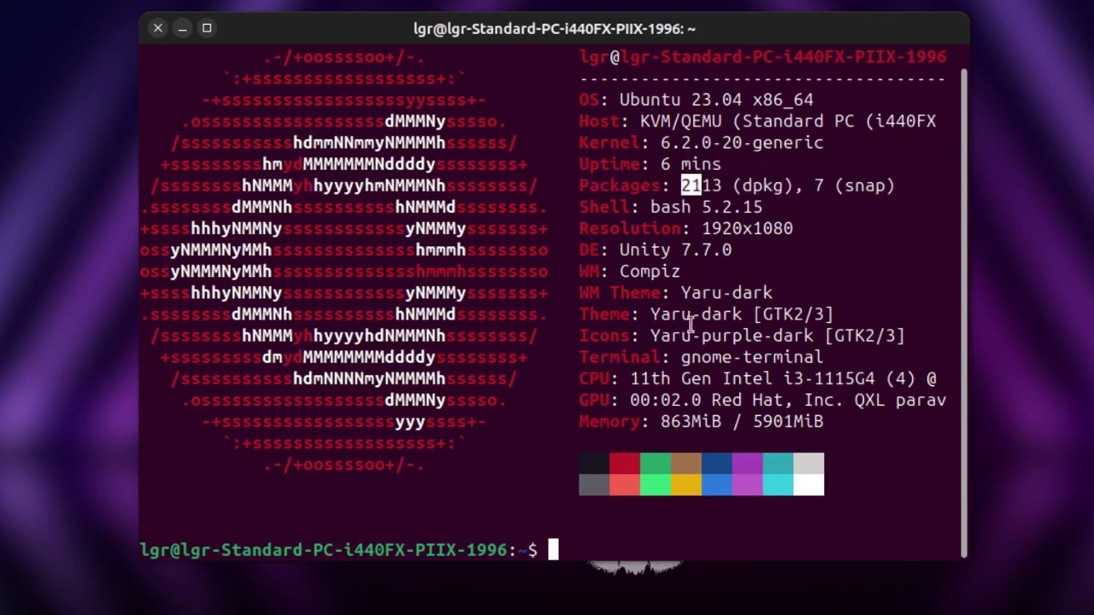
right_click(638, 87)
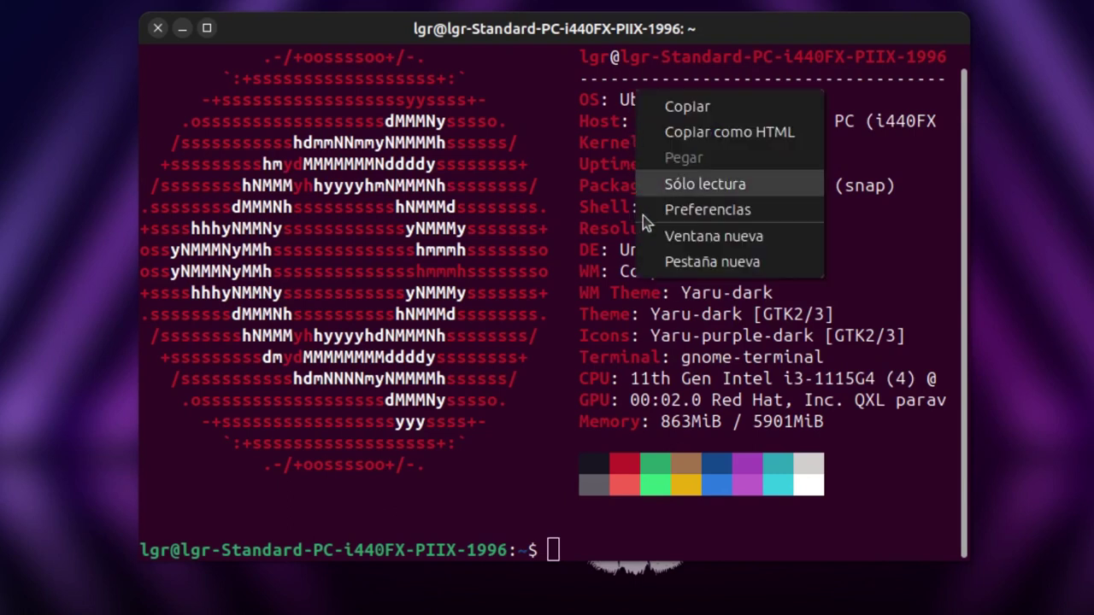
click(560, 40)
double_click(668, 274)
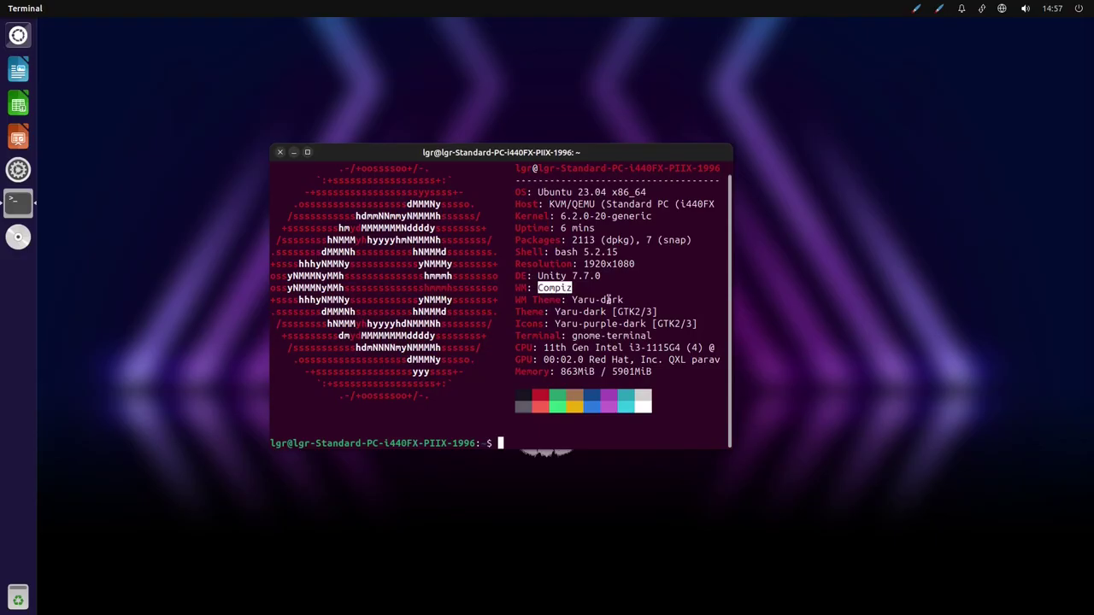
click(602, 293)
Move the neofetch terminal window to the right and close it
drag(581, 155, 601, 192)
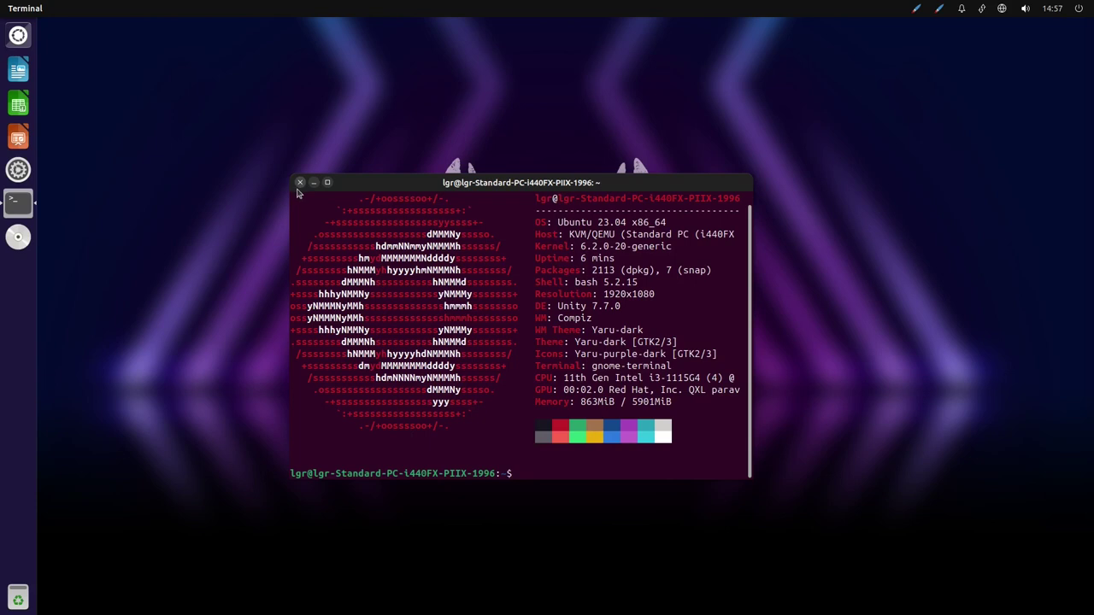
click(300, 182)
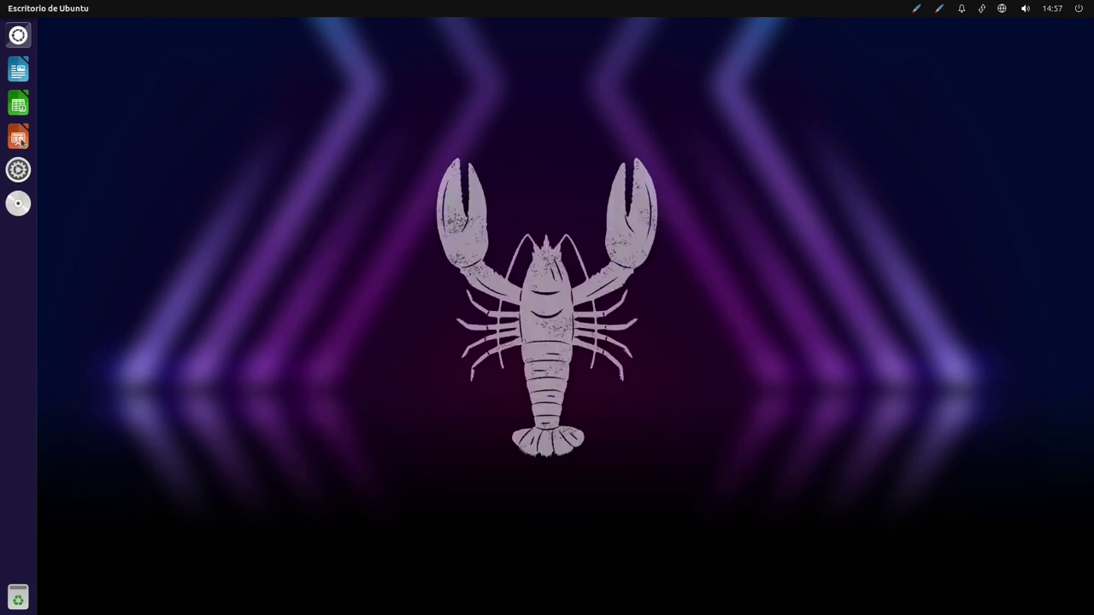
click(18, 36)
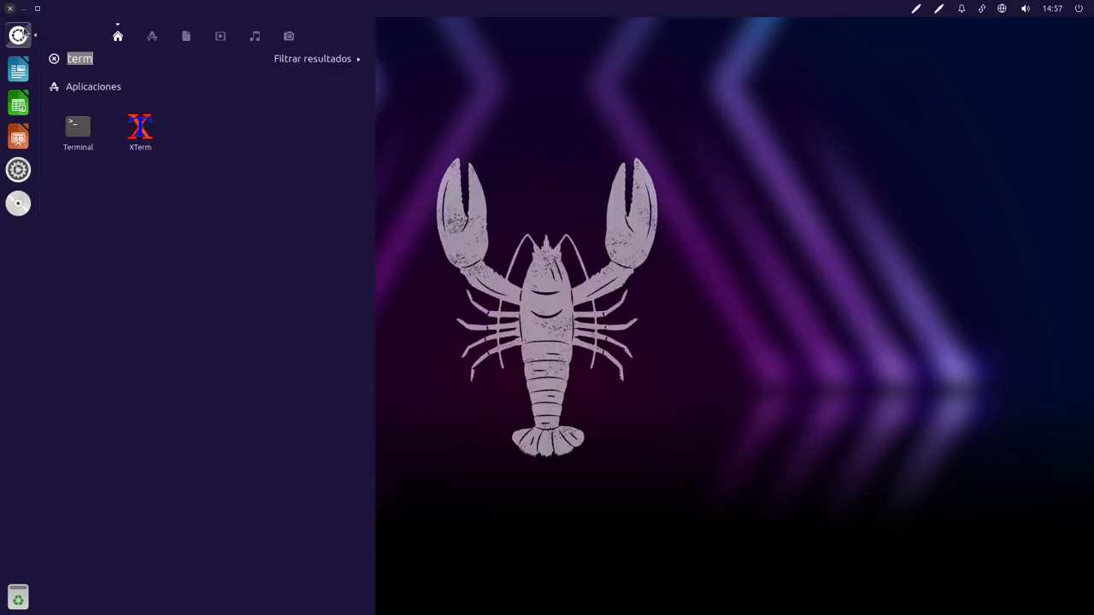
Launch the Archivos file manager by searching 'arc' and move its window to the centre
text(arc)
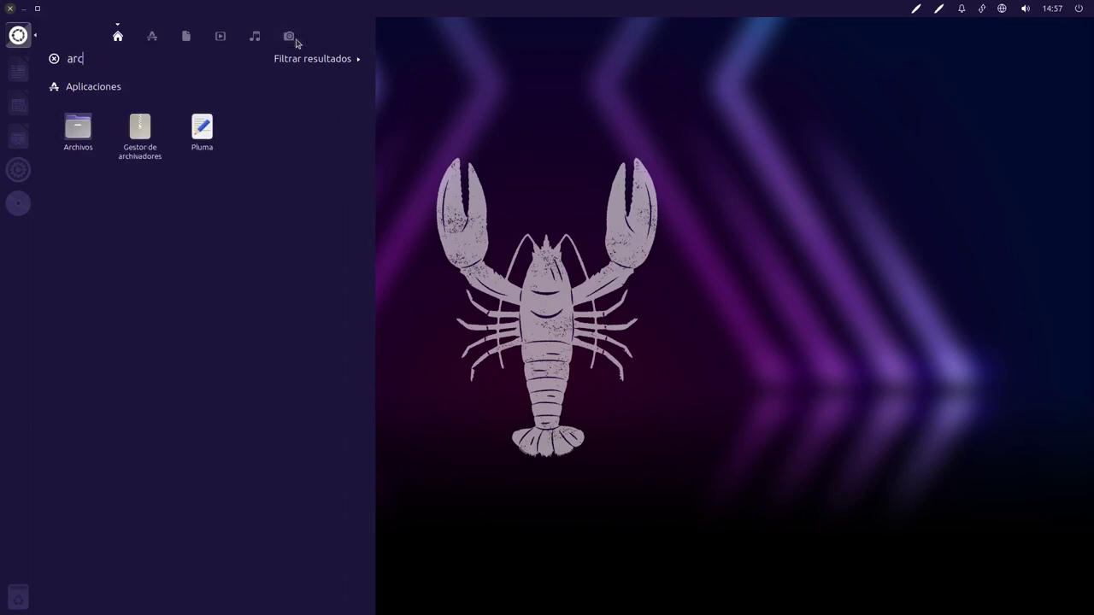
key(Return)
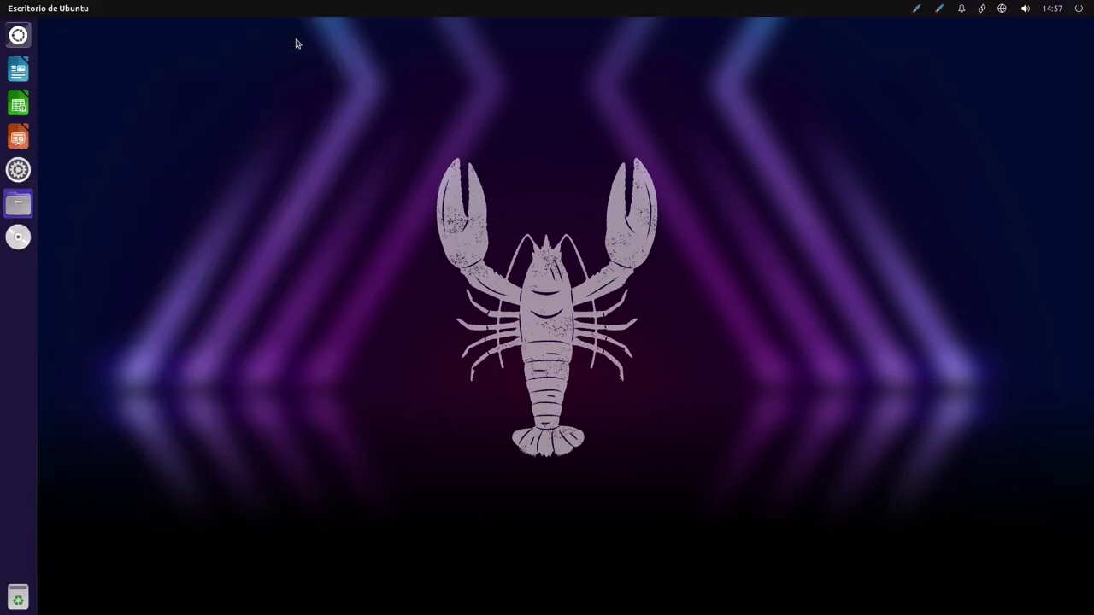
drag(231, 27, 642, 40)
drag(649, 169, 560, 6)
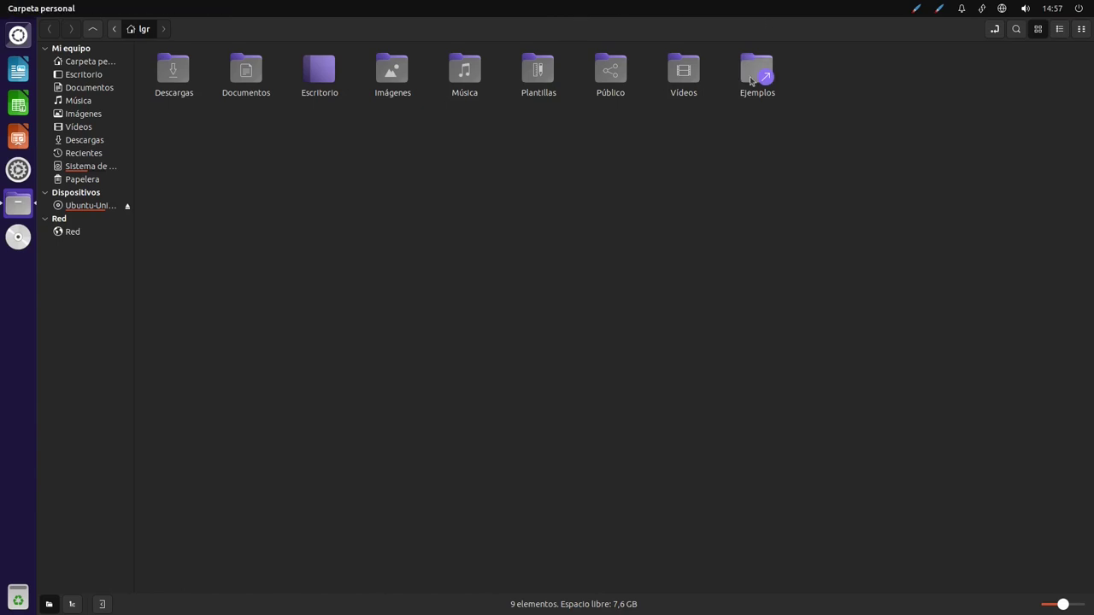
Maximize the file manager, enlarge its folder icons to the largest size, and launch LibreOffice Calc
drag(757, 25, 668, 4)
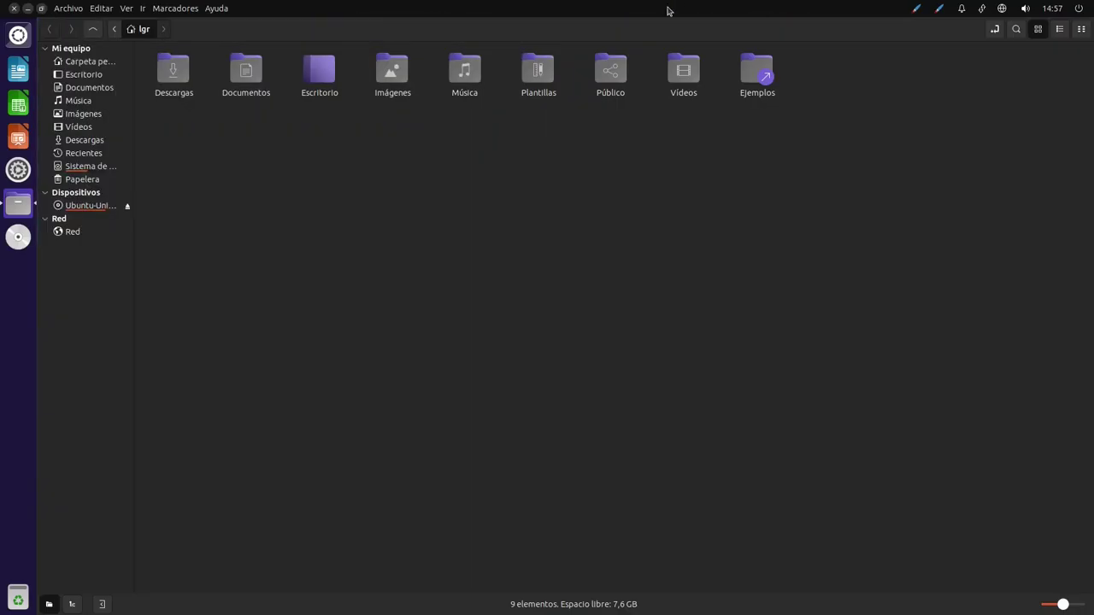
drag(666, 23, 610, 5)
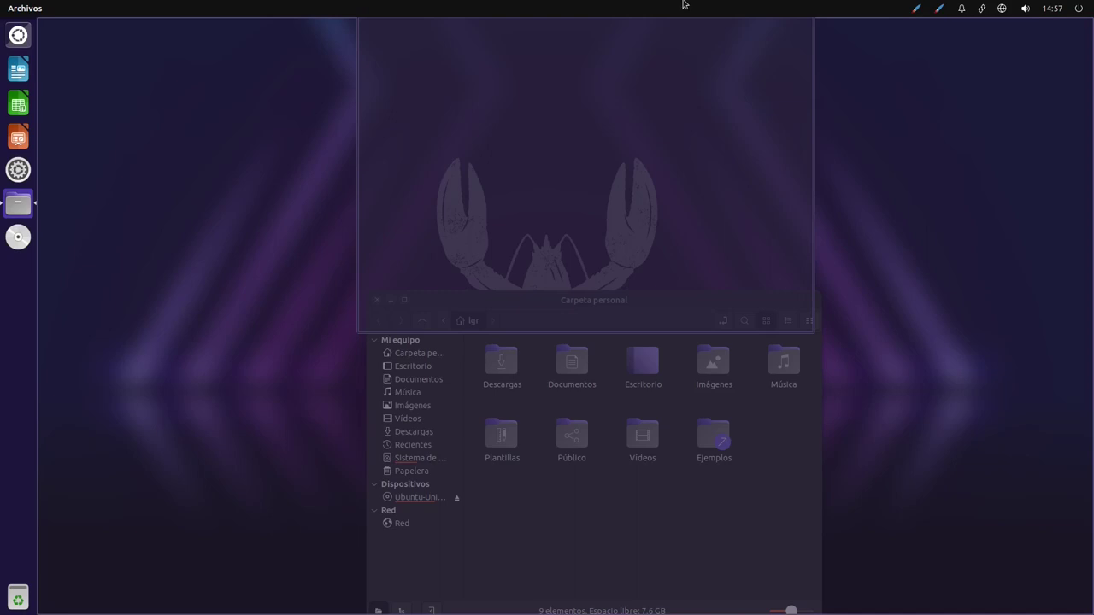
drag(683, 5, 684, 4)
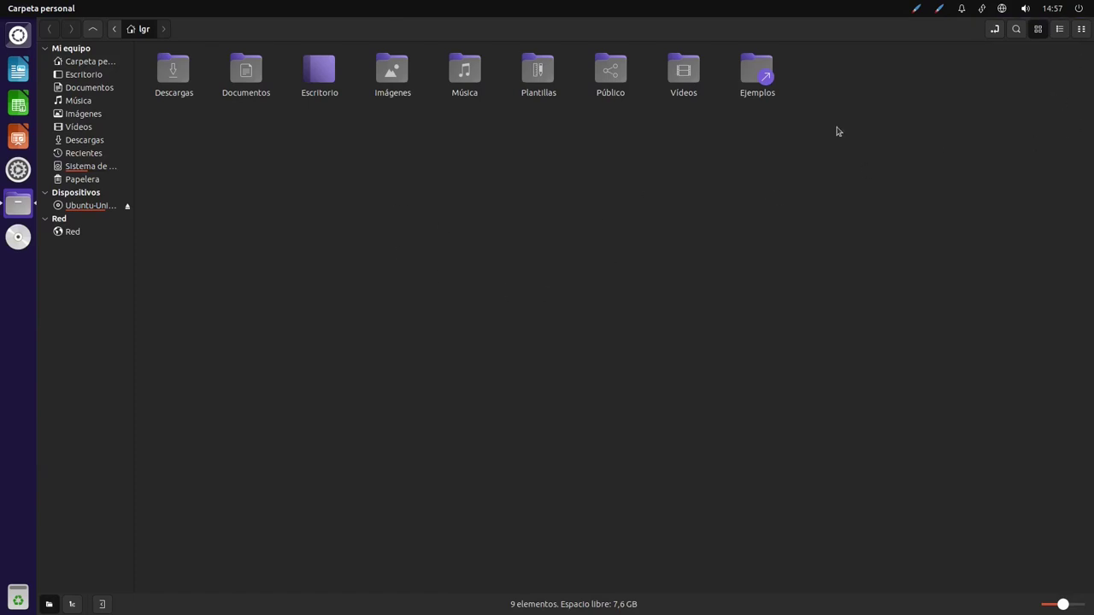
key(ctrl+plus)
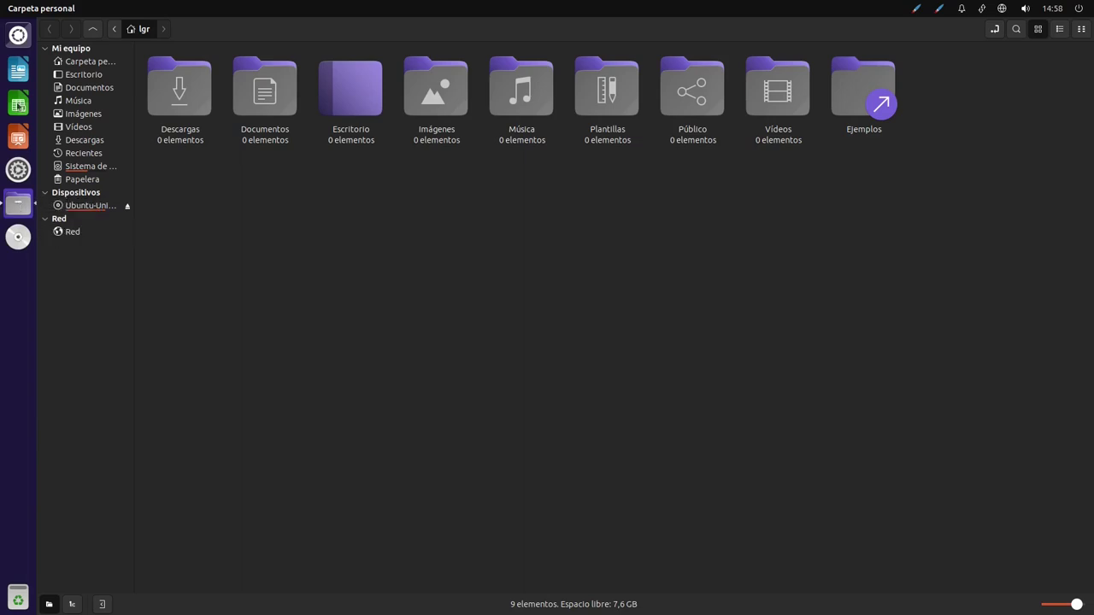
click(18, 105)
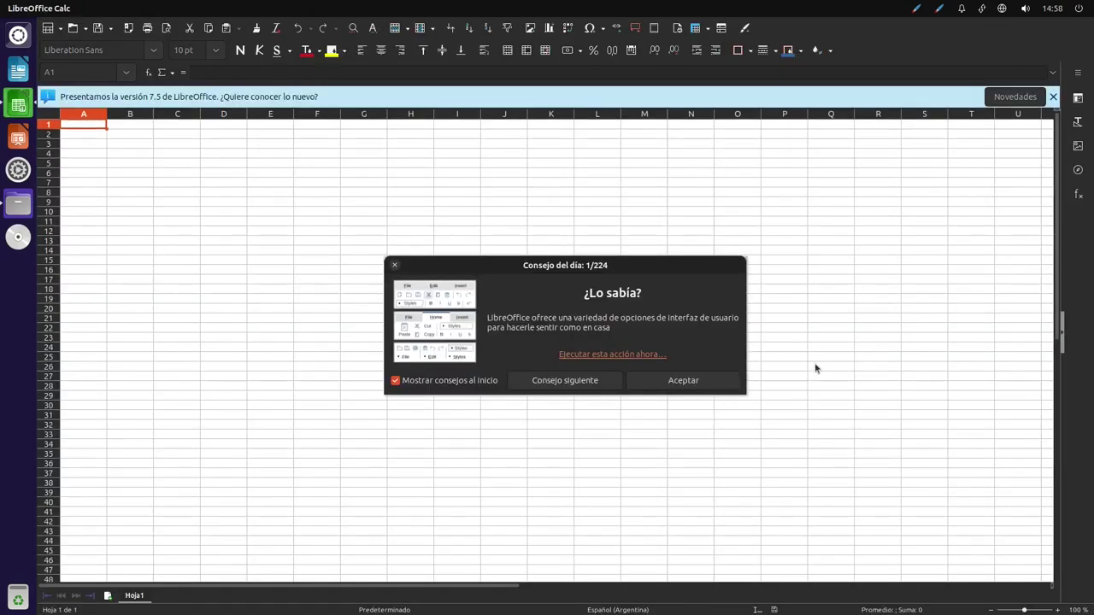
Dismiss the tip of the day and browse the Ver, Insertar and Formato menus
click(723, 380)
click(822, 263)
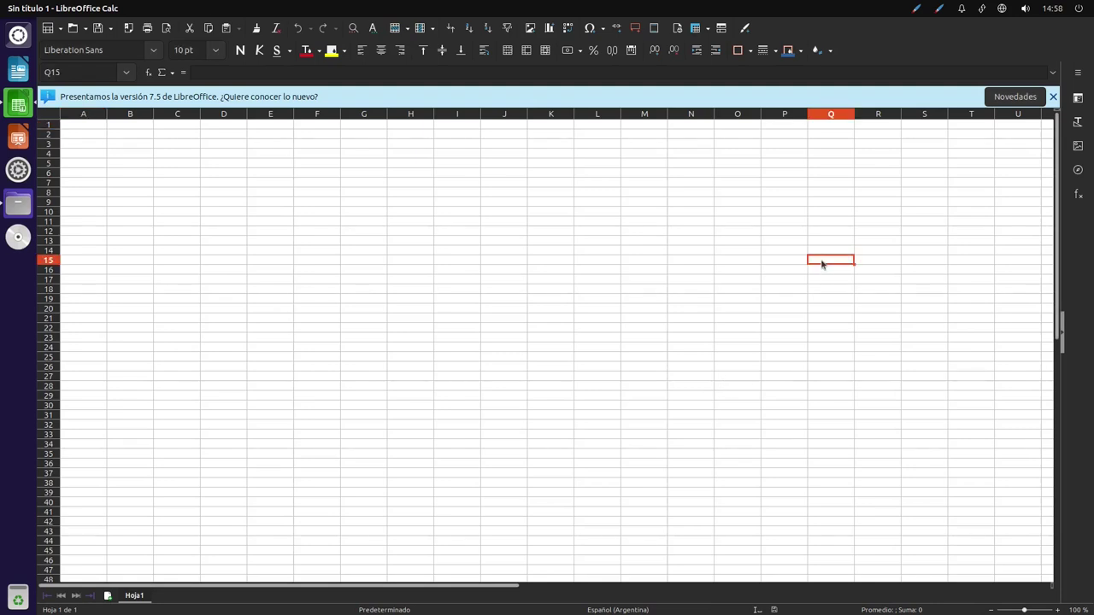
click(638, 205)
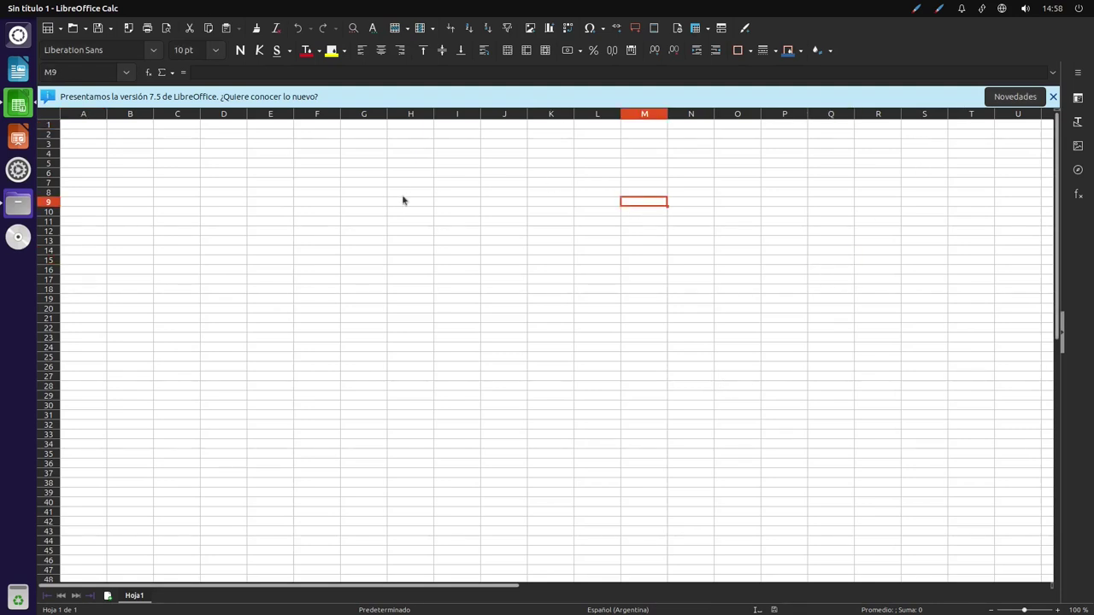
mouse_move(98, 13)
click(100, 8)
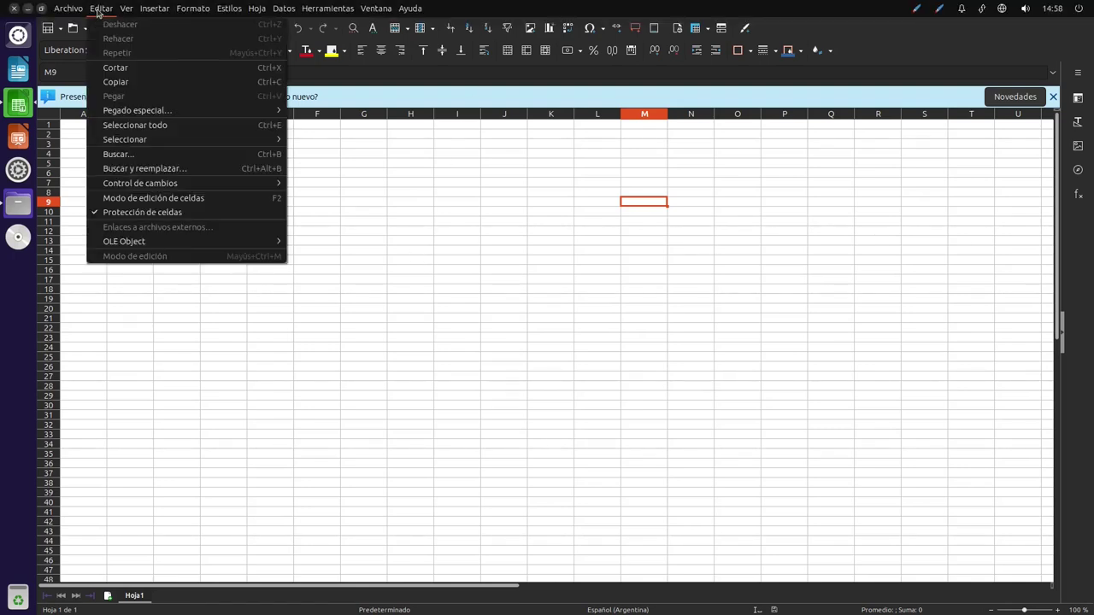
click(146, 15)
click(192, 9)
click(561, 158)
Close the version 7.5 notice, click a few cells, then close LibreOffice Calc
click(561, 157)
click(639, 212)
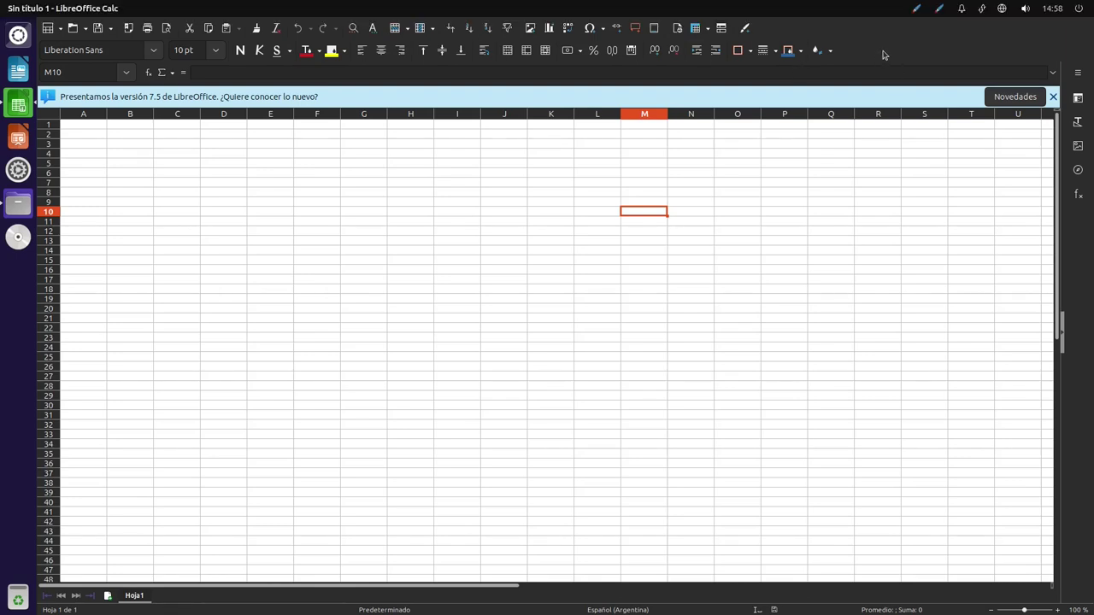
click(1054, 96)
click(885, 190)
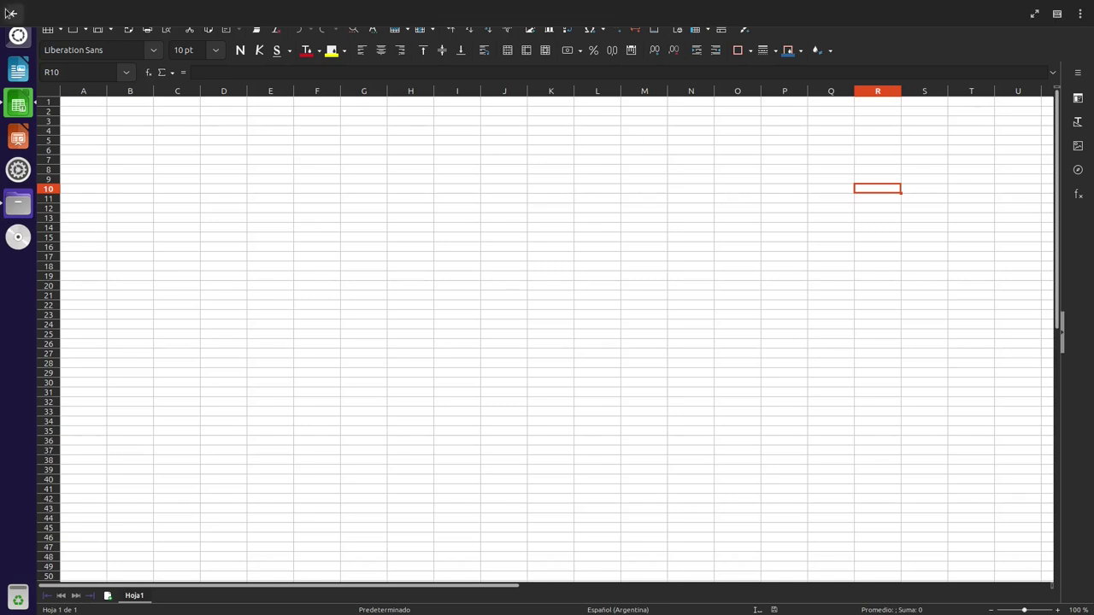
drag(114, 140, 126, 130)
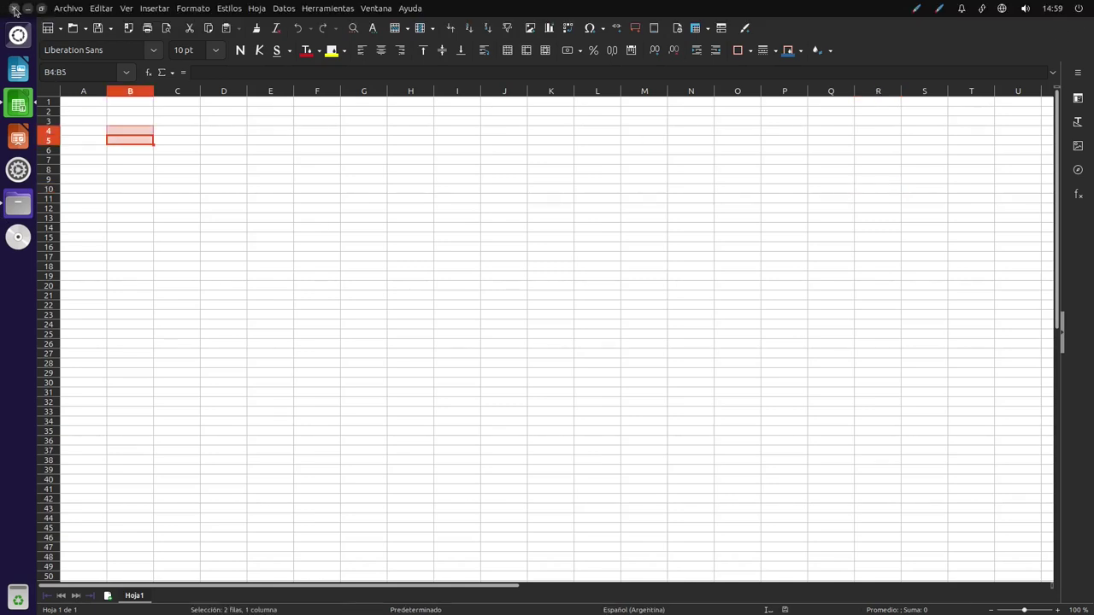
click(14, 9)
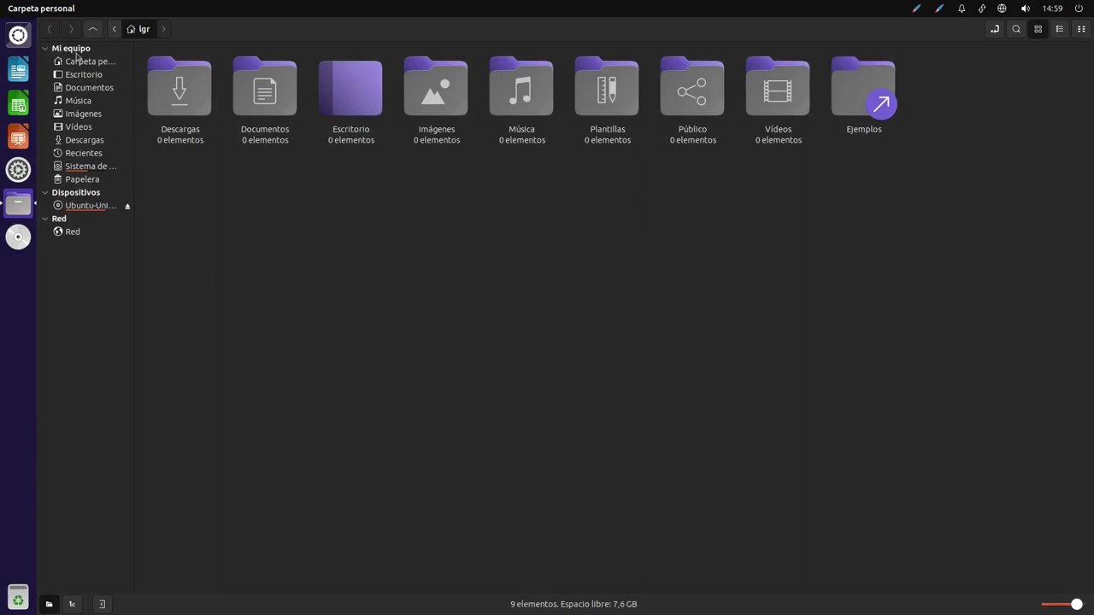
Close the file manager and launch Firefox from the Dash's installed applications list
click(13, 8)
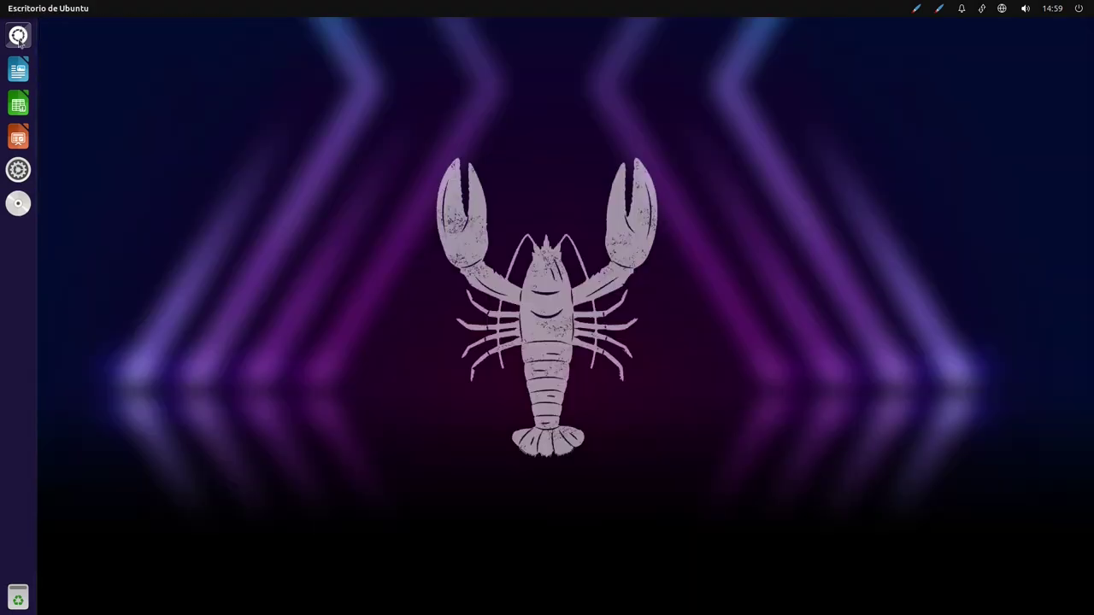
click(18, 36)
click(149, 38)
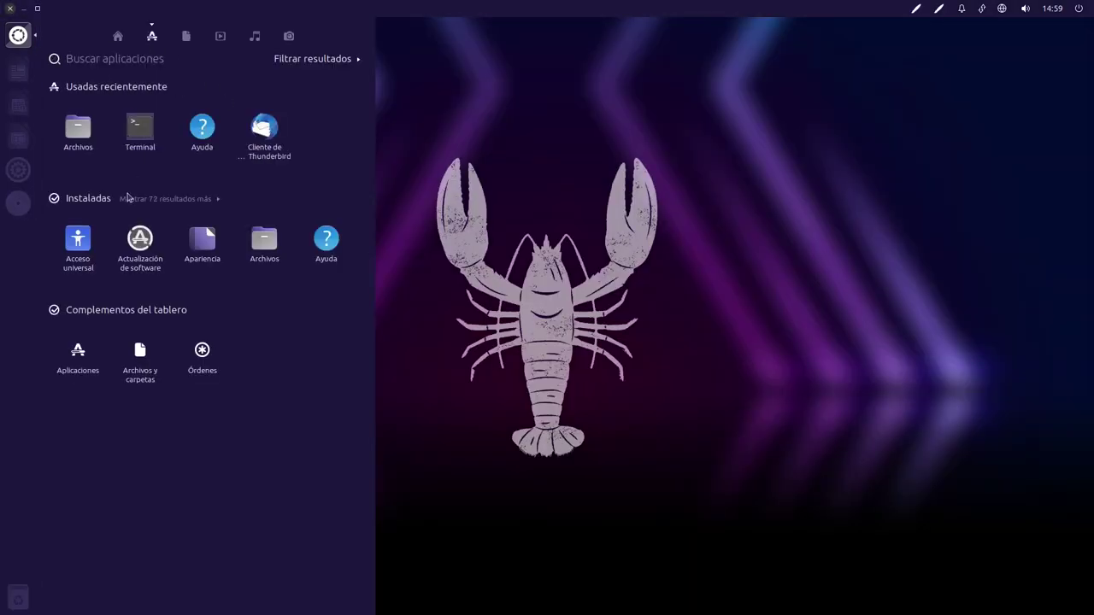
click(264, 204)
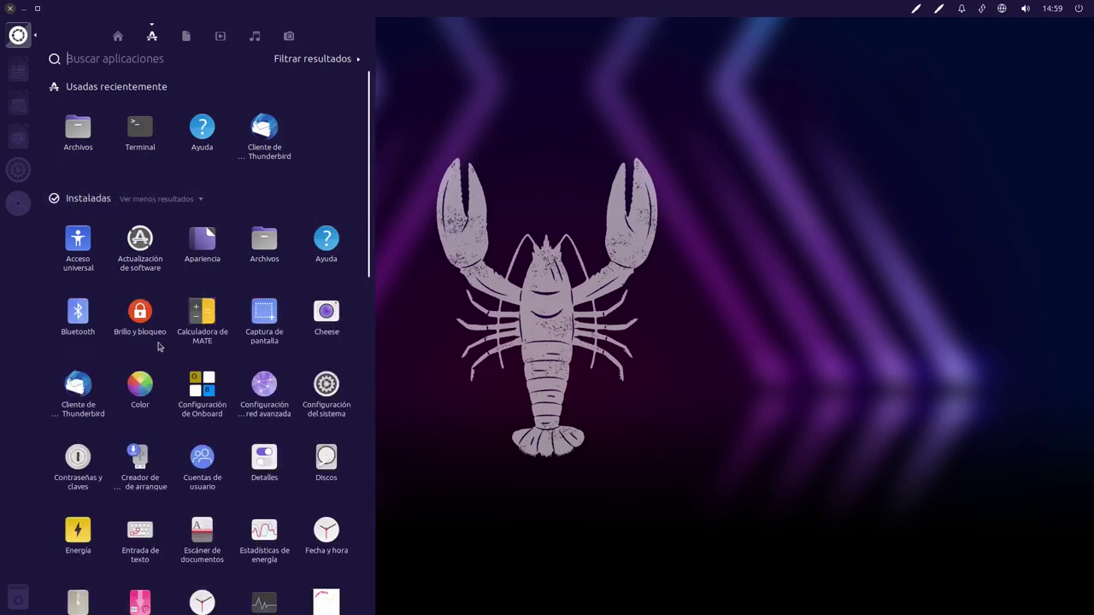
scroll(159, 359, down, 1)
scroll(159, 360, down, 7)
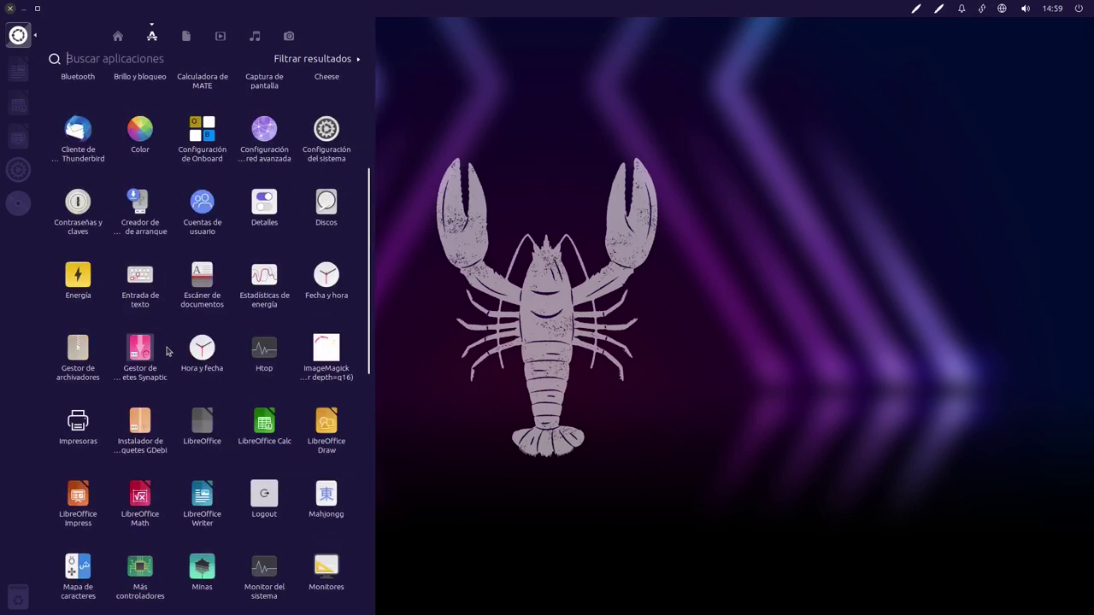
click(86, 434)
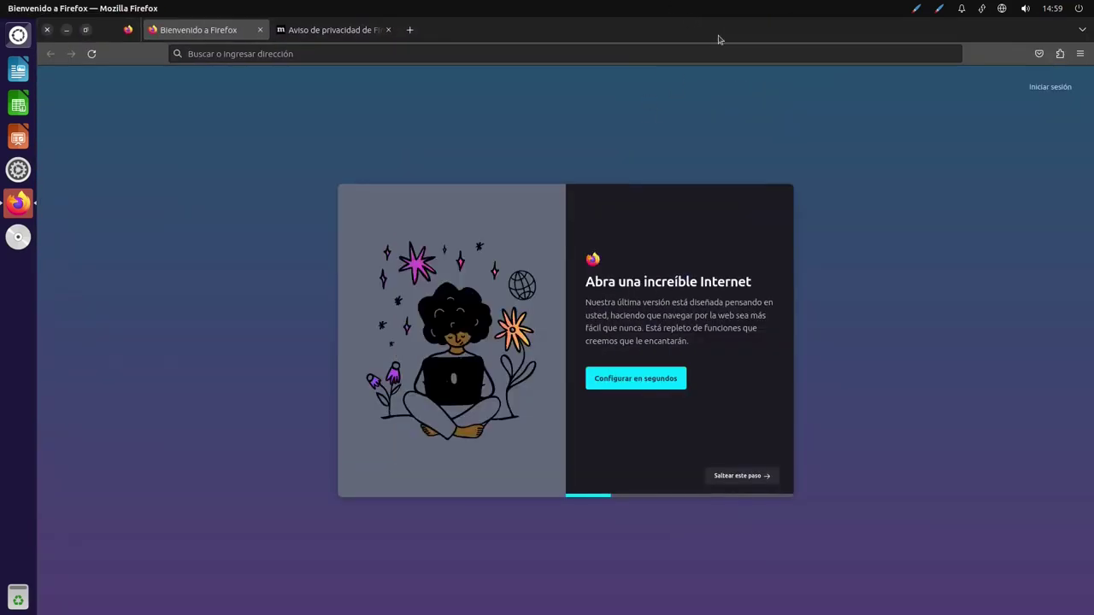
Maximize, half-snap and re-maximize the Firefox window, then restore it and nudge it left
drag(718, 39, 631, 4)
drag(590, 35, 828, 120)
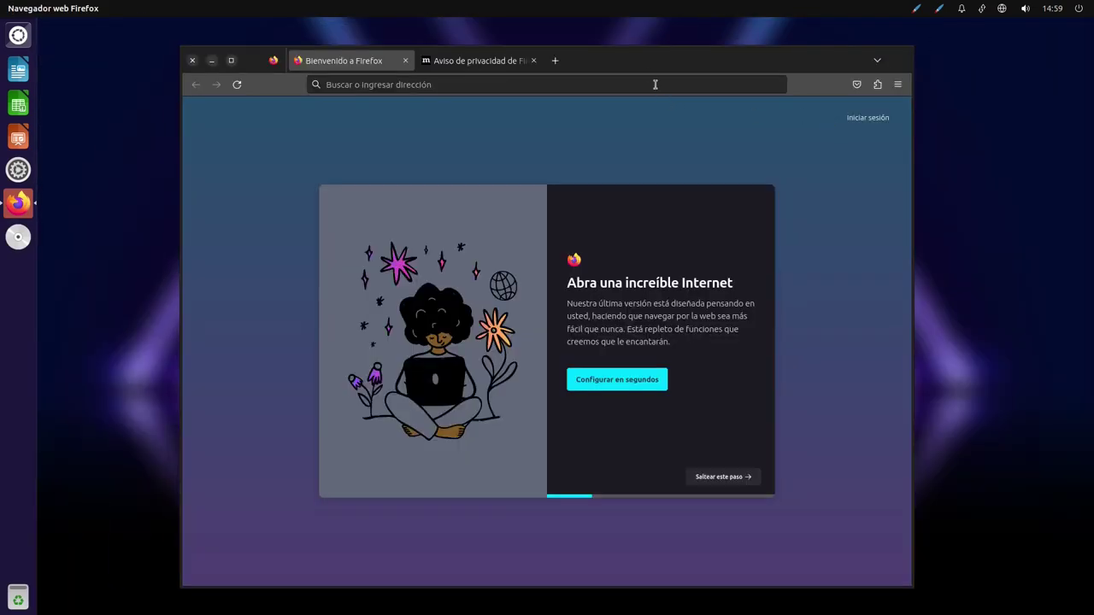
drag(633, 66, 633, 2)
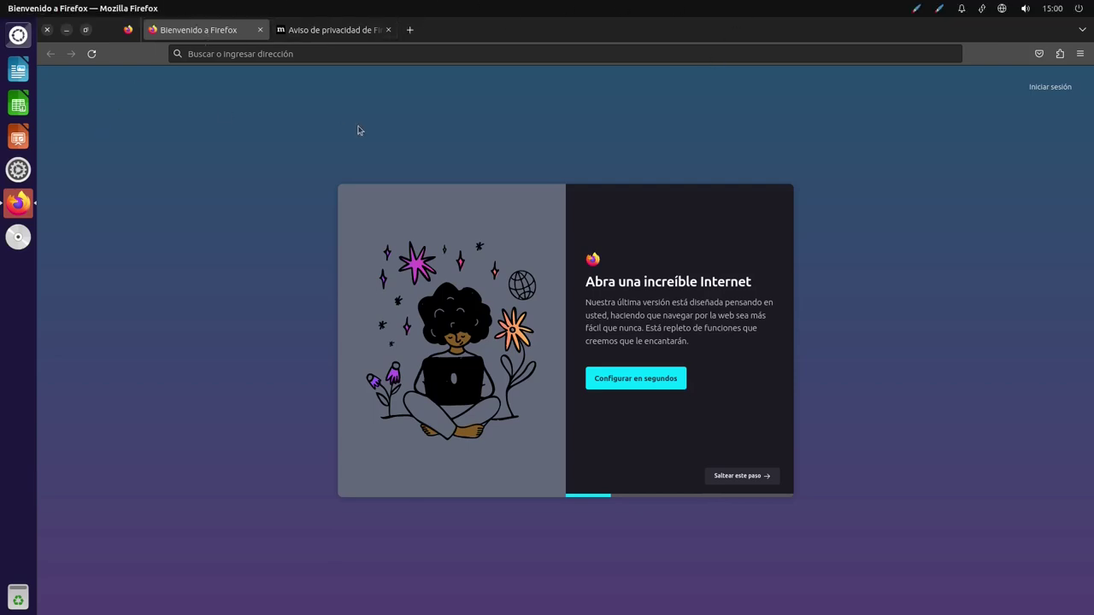
drag(583, 30, 579, 55)
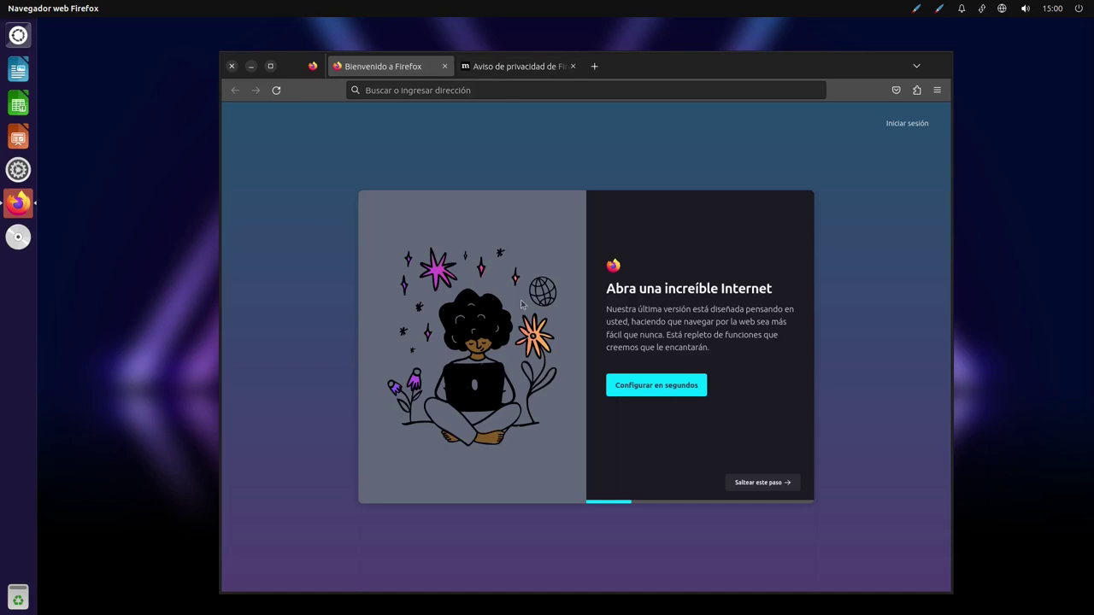
drag(648, 77, 585, 72)
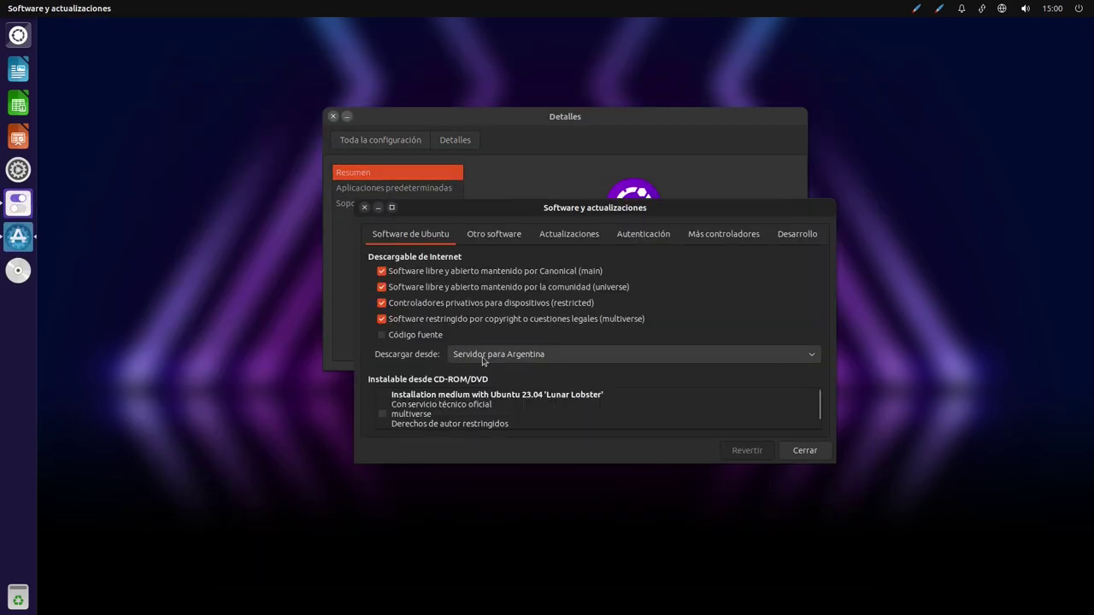
Close Software and Updates, browse Default applications, Removable media and Summary, then close Details
click(810, 453)
click(376, 191)
click(376, 204)
click(373, 174)
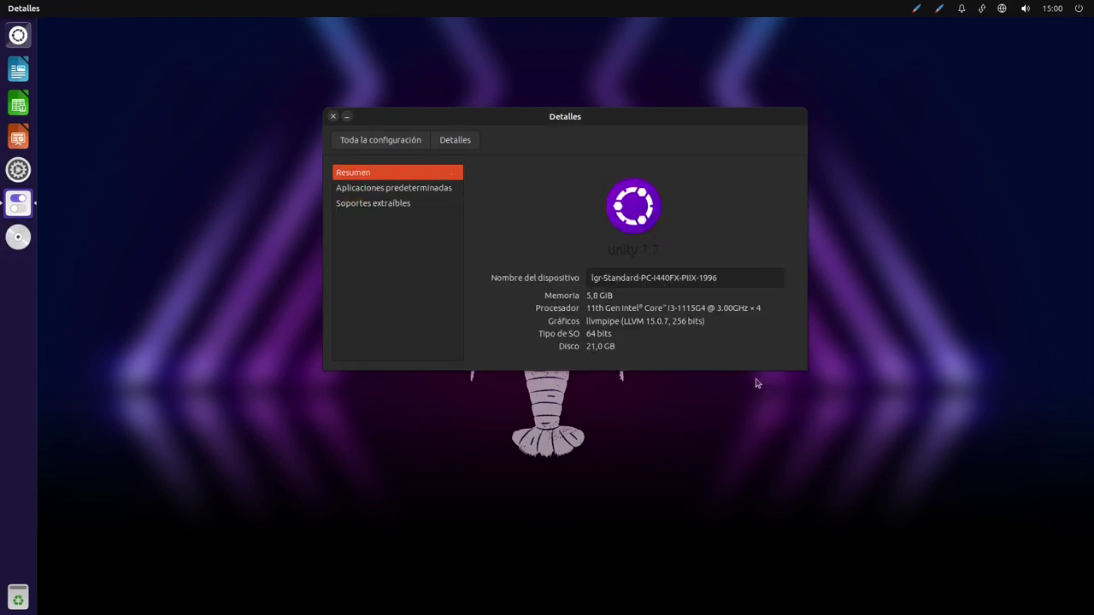
drag(688, 121, 729, 238)
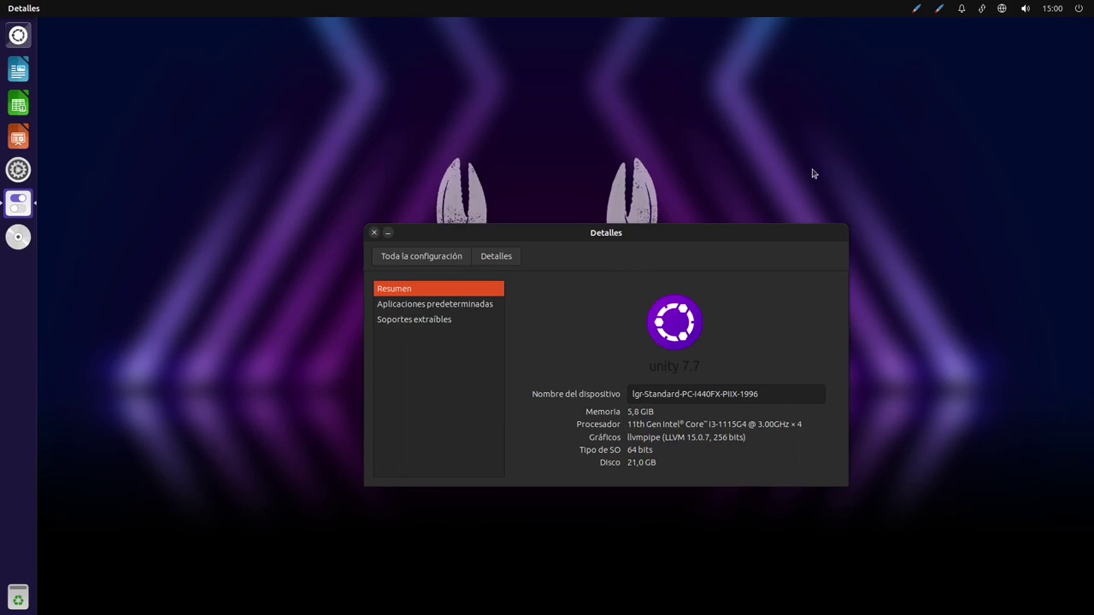
drag(721, 230, 726, 185)
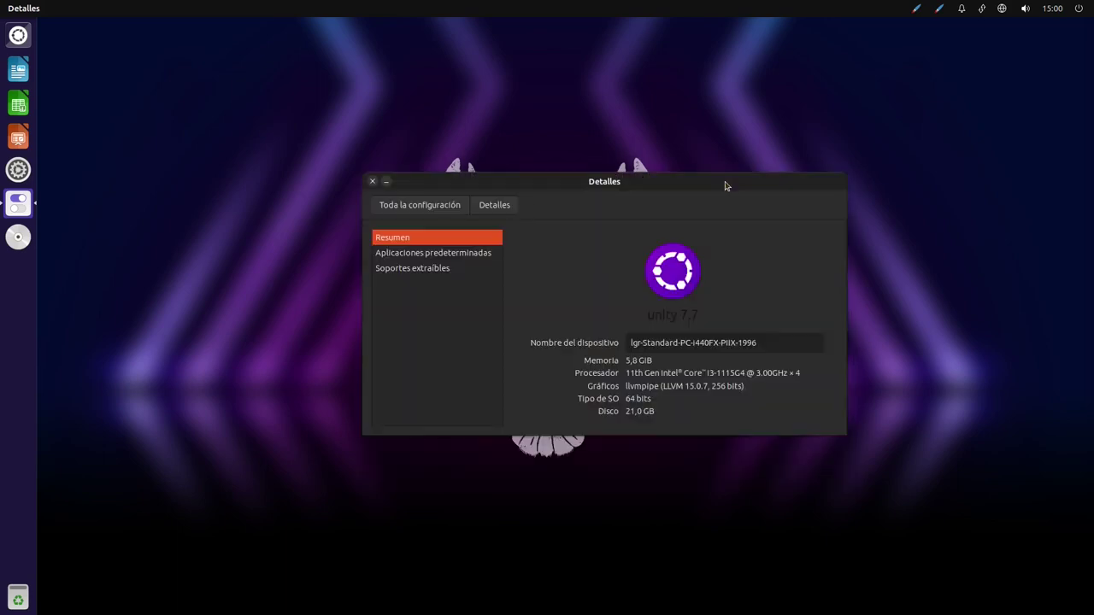
click(372, 181)
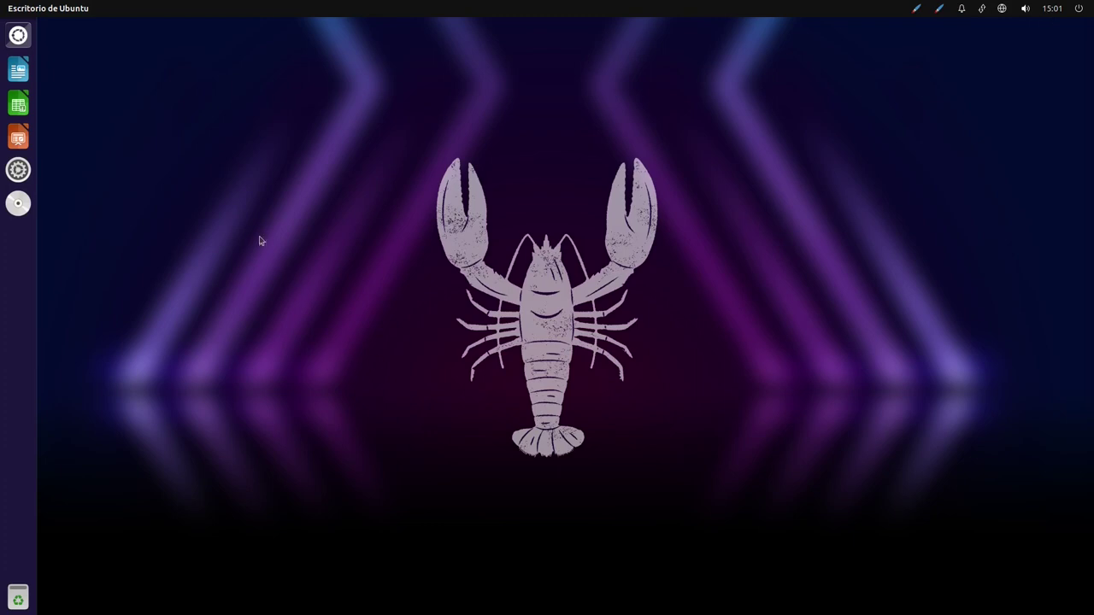
Open the desktop background settings from the desktop context menu and try the first wallpaper
right_click(220, 110)
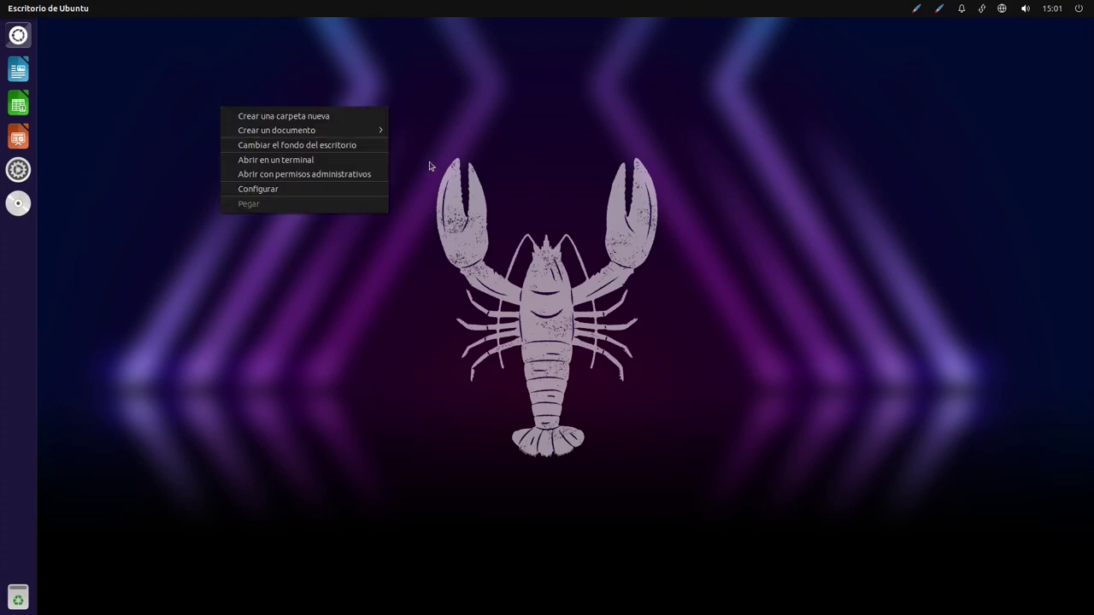
click(318, 145)
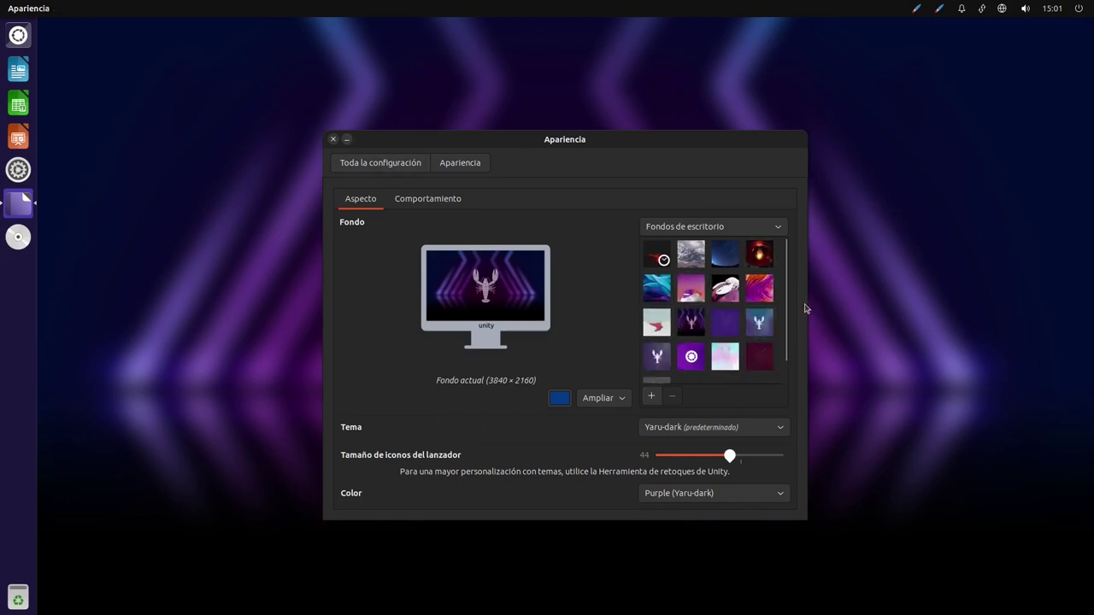
drag(785, 294, 776, 227)
click(657, 254)
drag(604, 141, 689, 70)
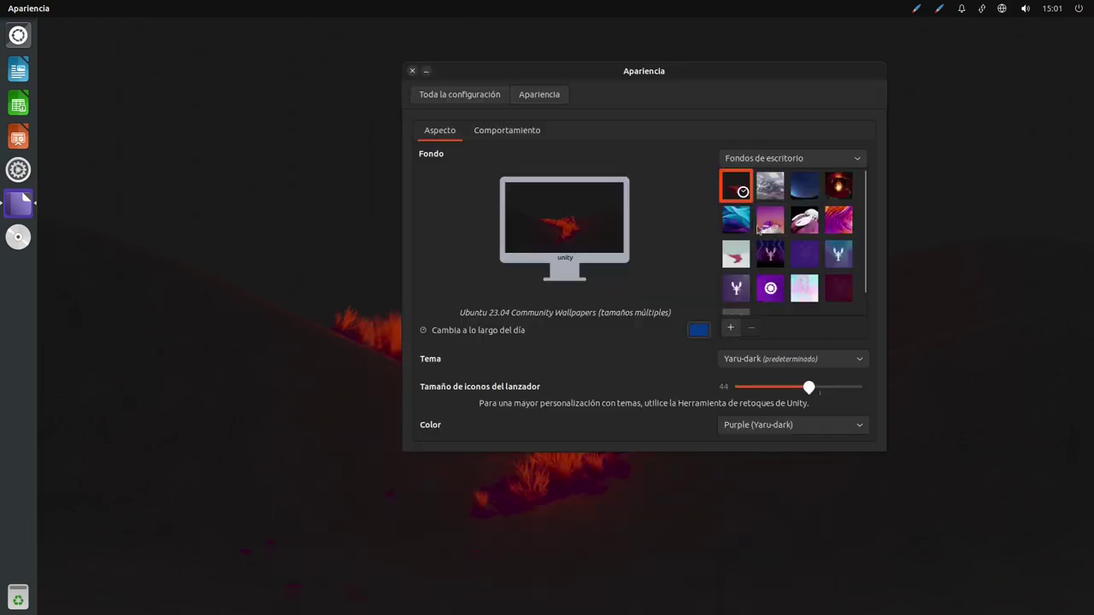
Preview several wallpapers and settle on the purple Ubuntu Unity Wallpaper - 4
click(801, 192)
click(770, 184)
click(839, 187)
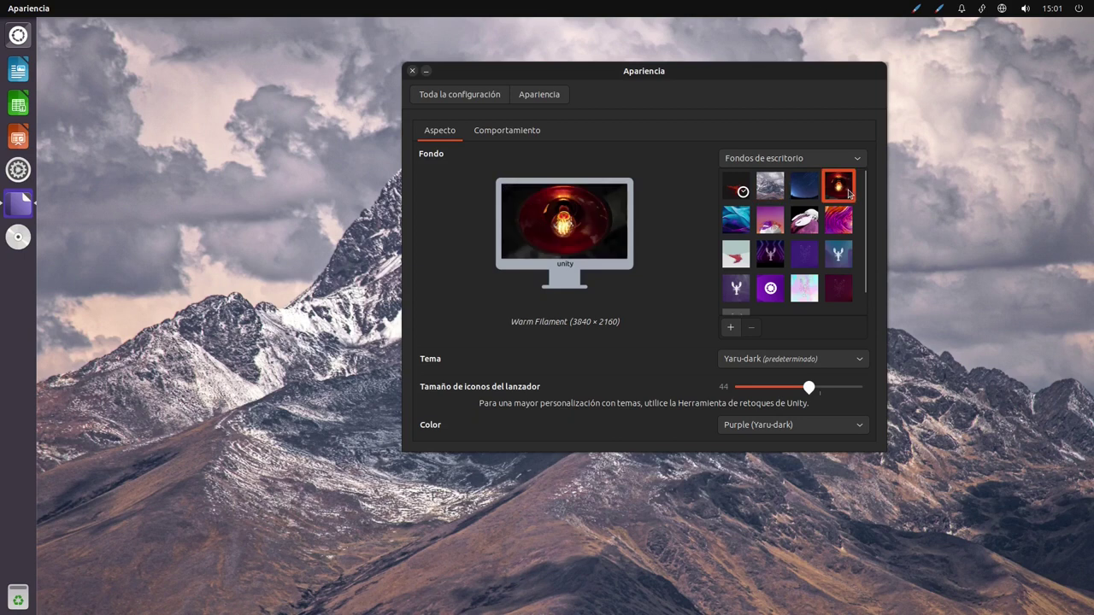
drag(745, 69, 891, 180)
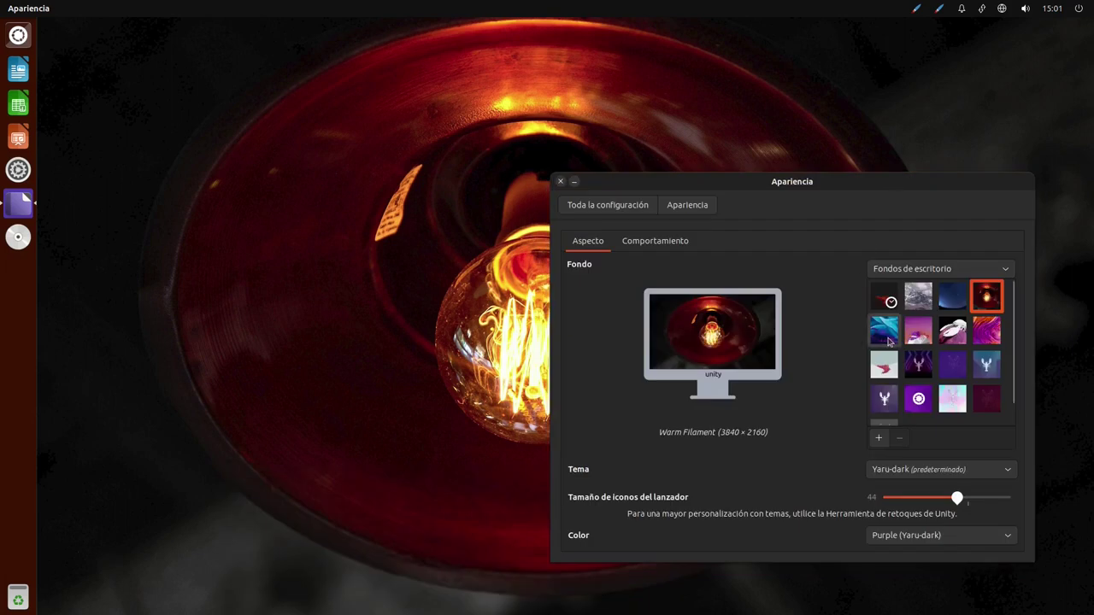
click(884, 330)
click(916, 366)
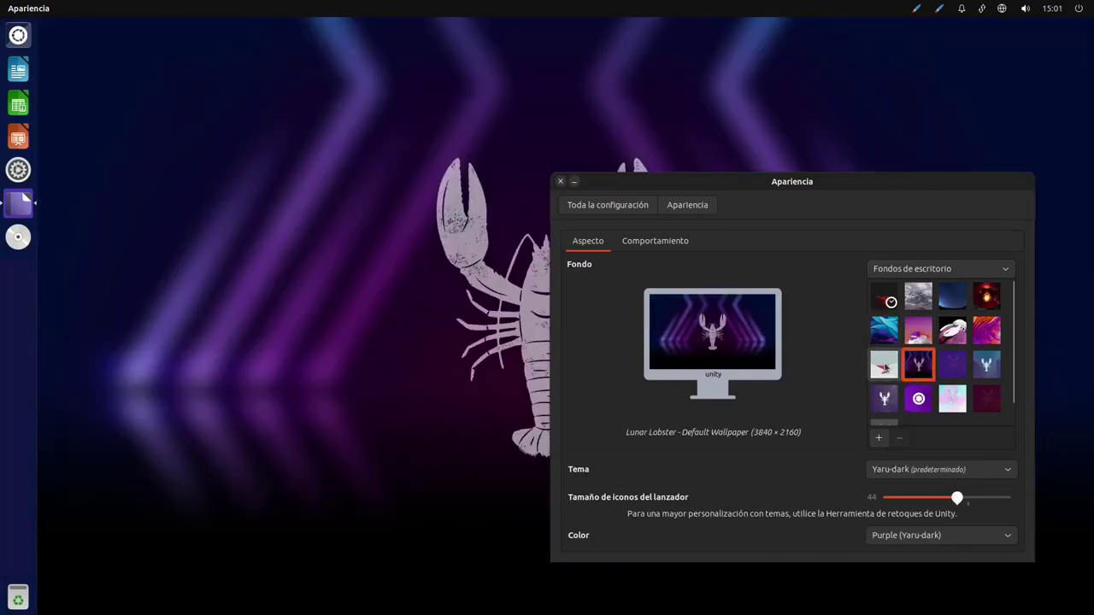
click(886, 366)
click(953, 368)
click(982, 367)
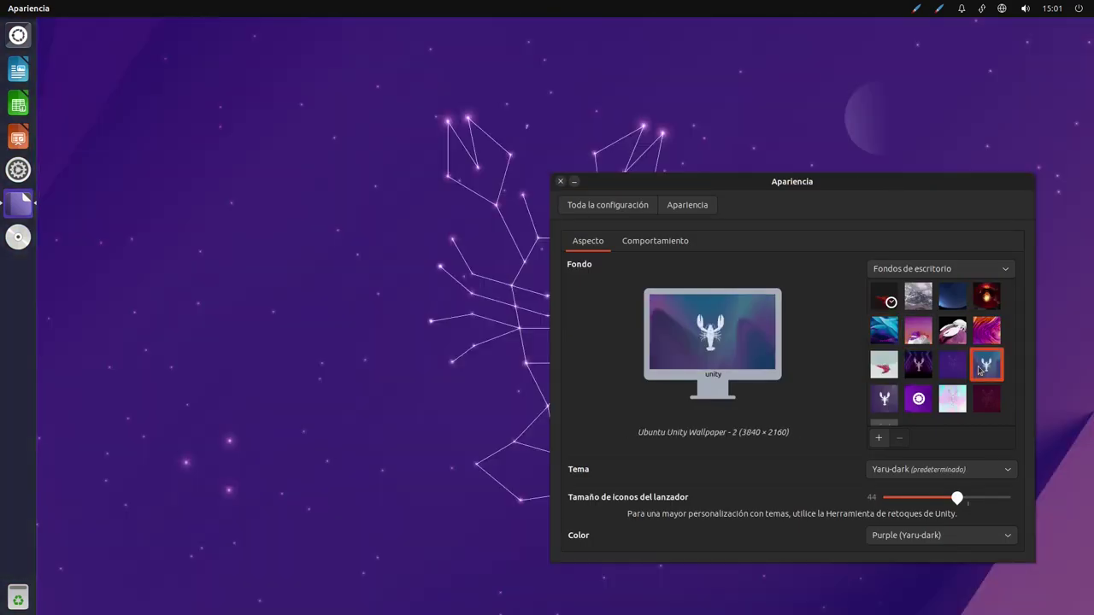
click(877, 409)
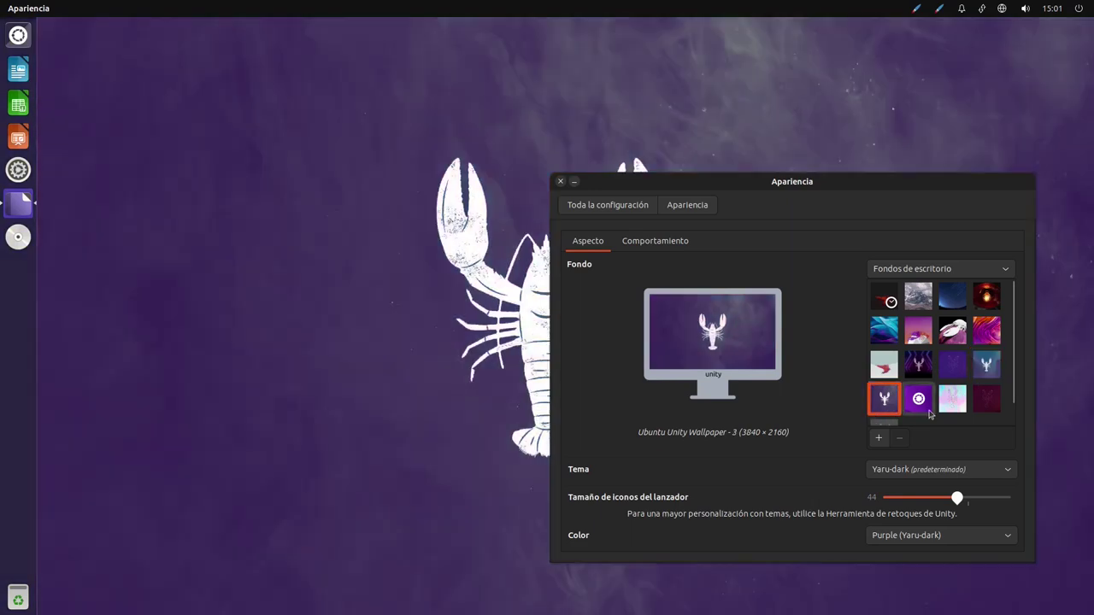
click(918, 398)
Open the accent colour list without changing it, then close the Appearance settings
scroll(942, 400, down, 1)
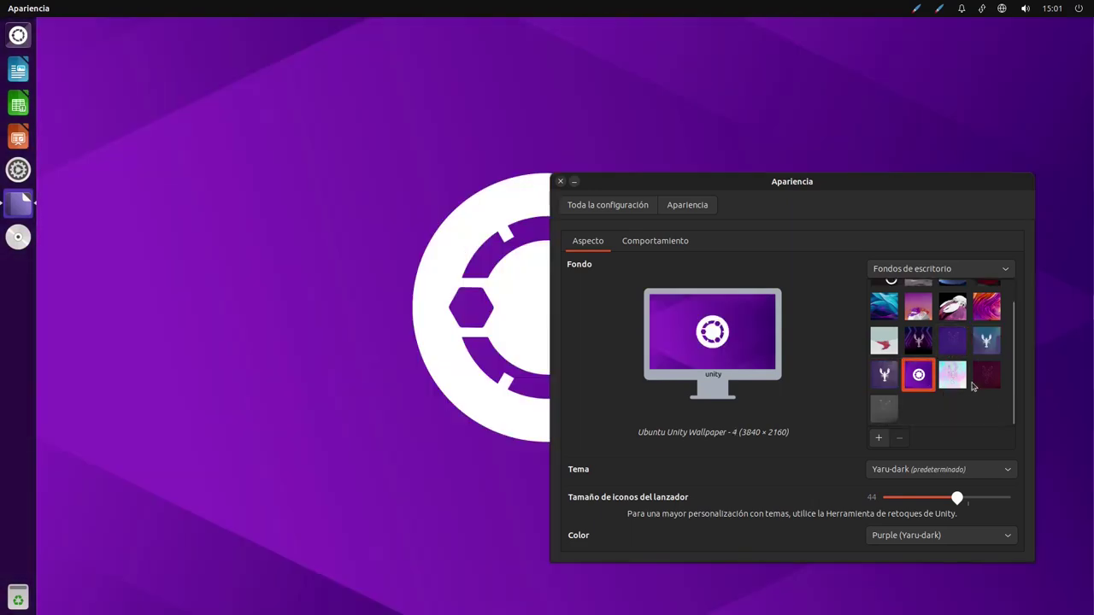
scroll(885, 367, up, 1)
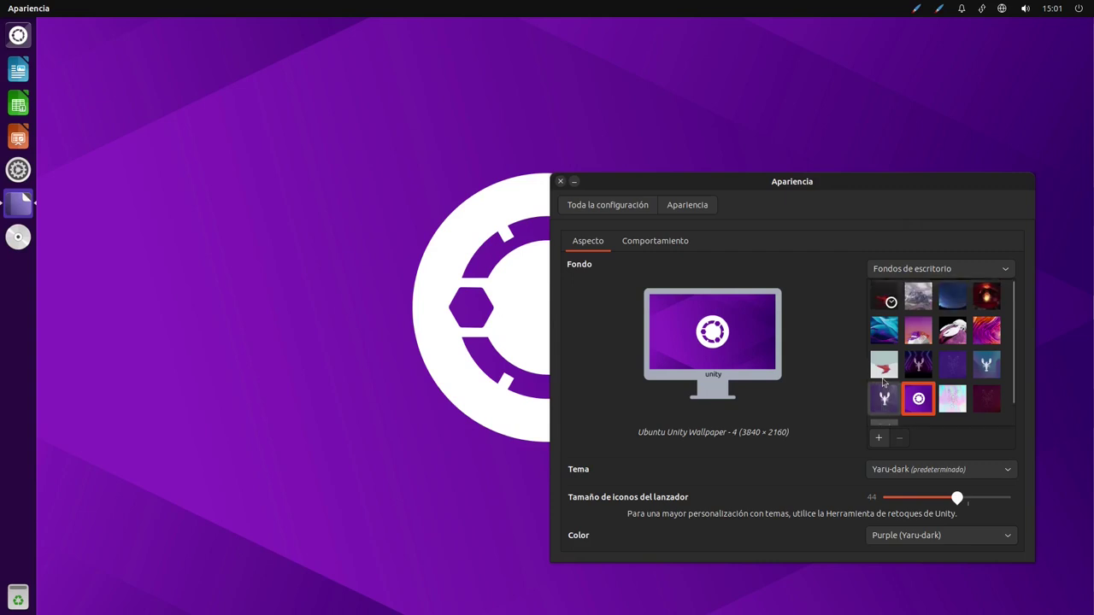
click(894, 545)
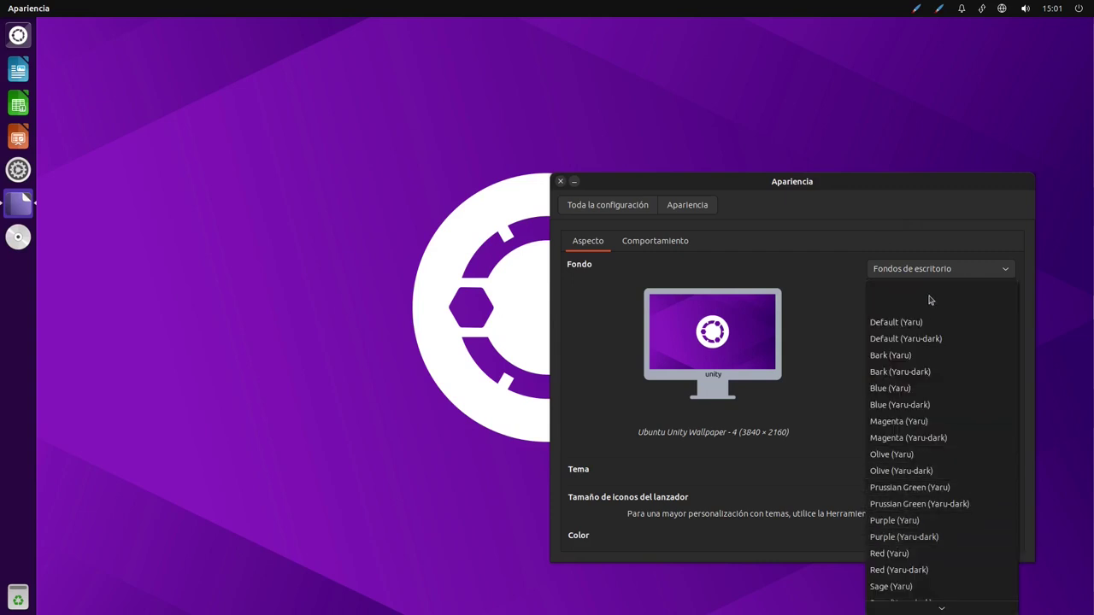
scroll(947, 362, down, 1)
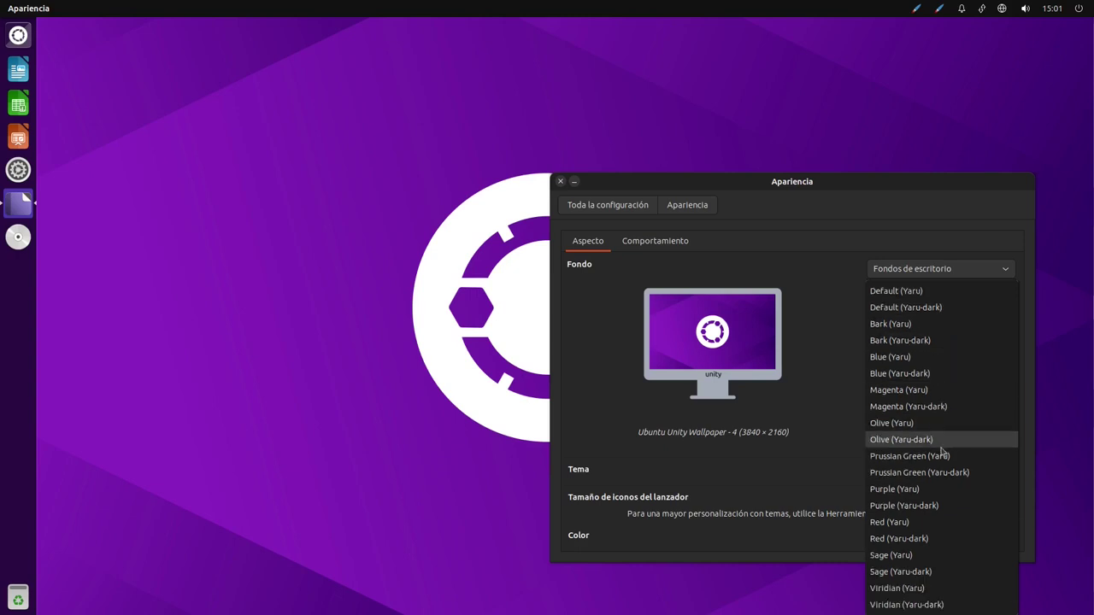
click(852, 243)
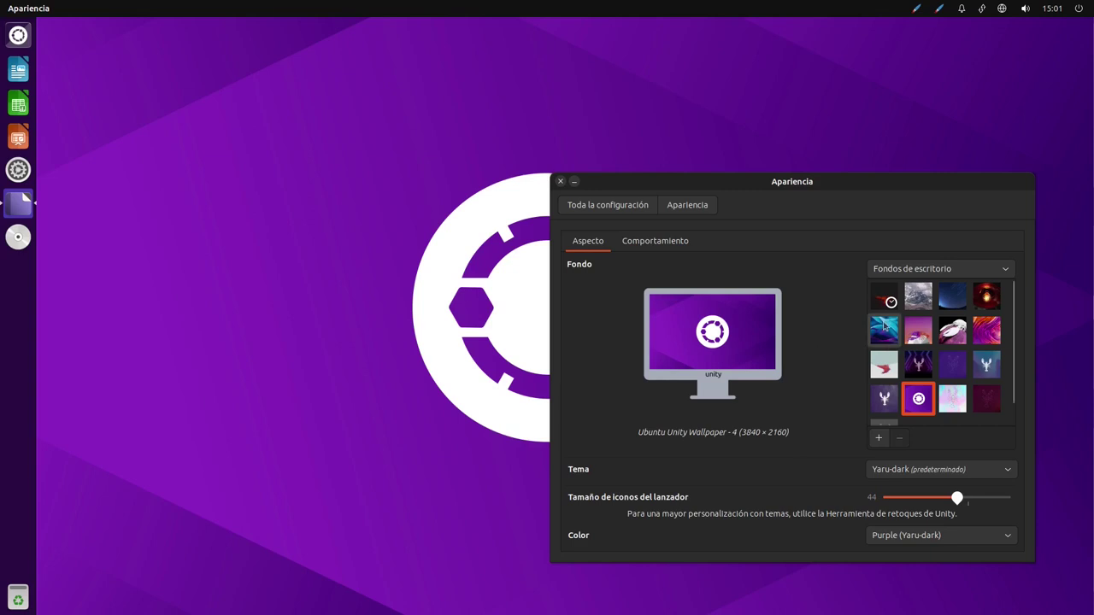
click(561, 181)
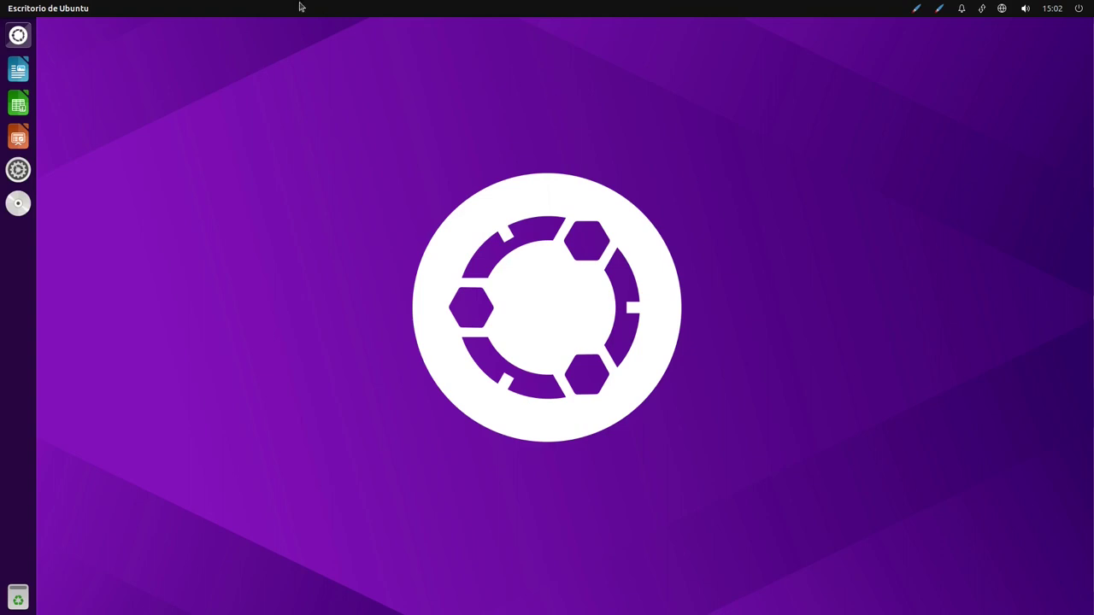
Clear the Dash search, filter the Applications lens to Gráficos, and launch Escáner de documentos
click(24, 39)
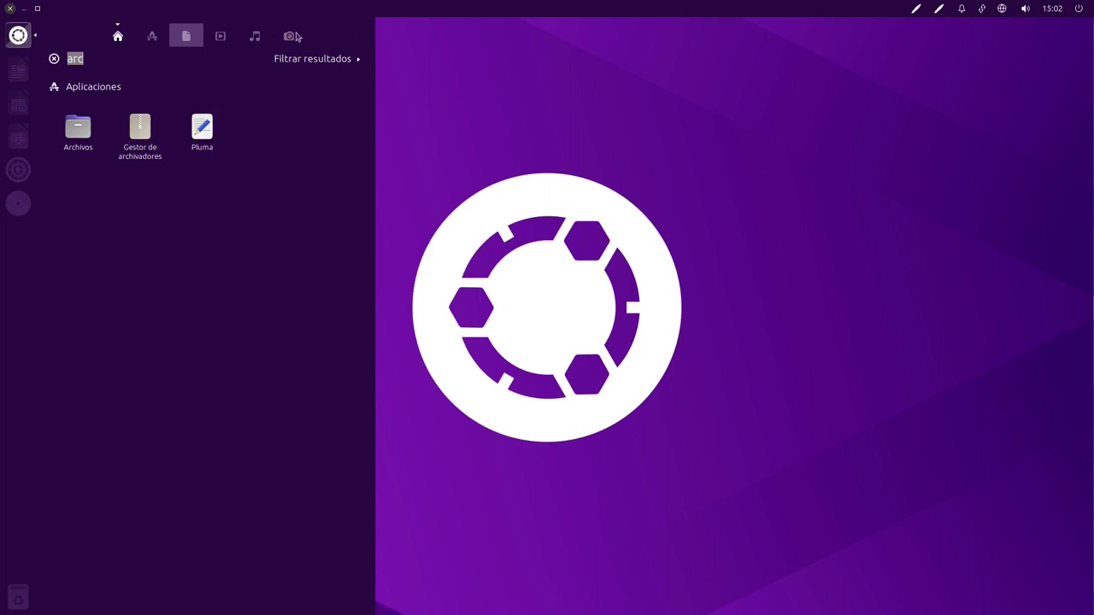
key(BackSpace)
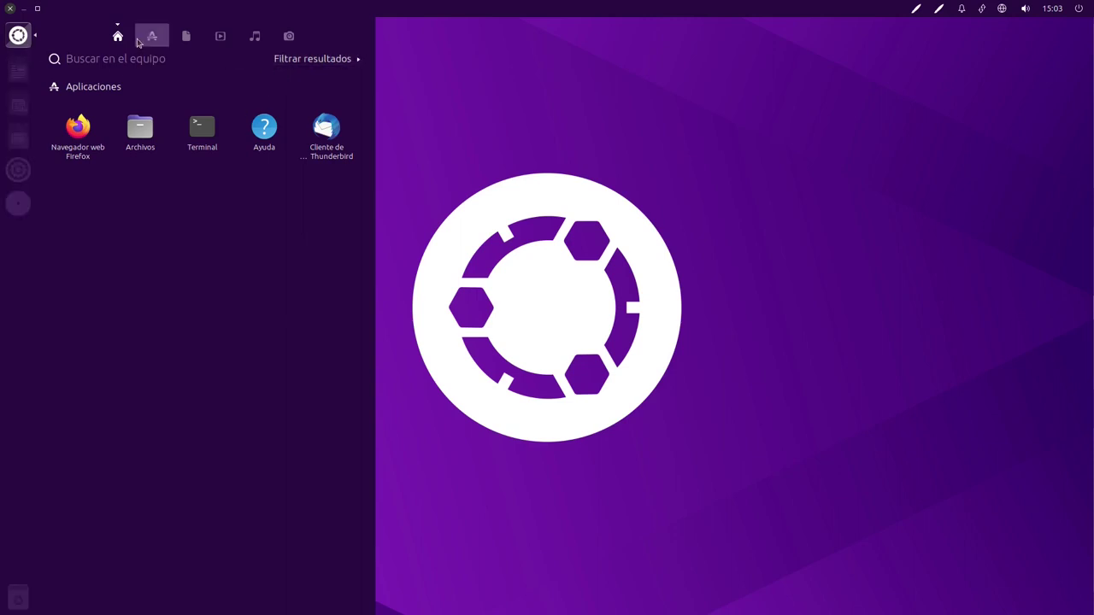
click(152, 36)
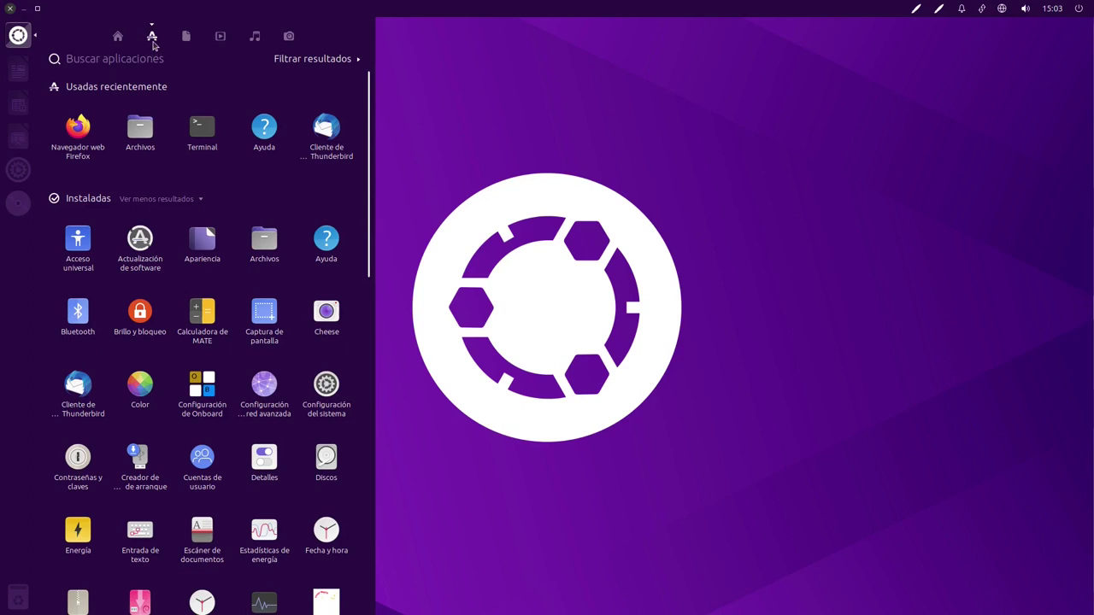
click(17, 36)
click(18, 36)
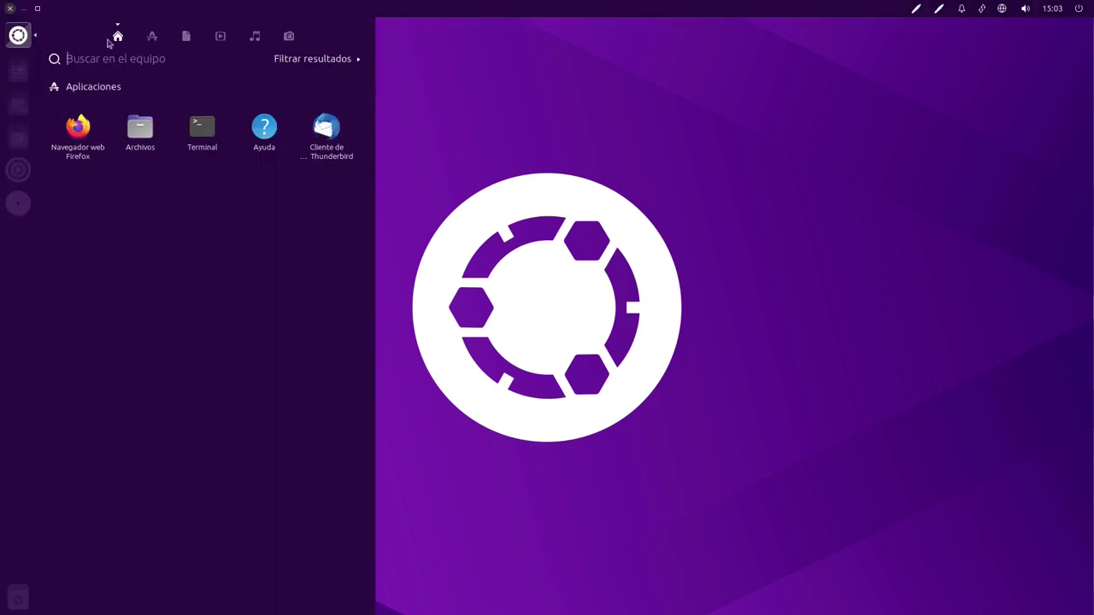
click(152, 36)
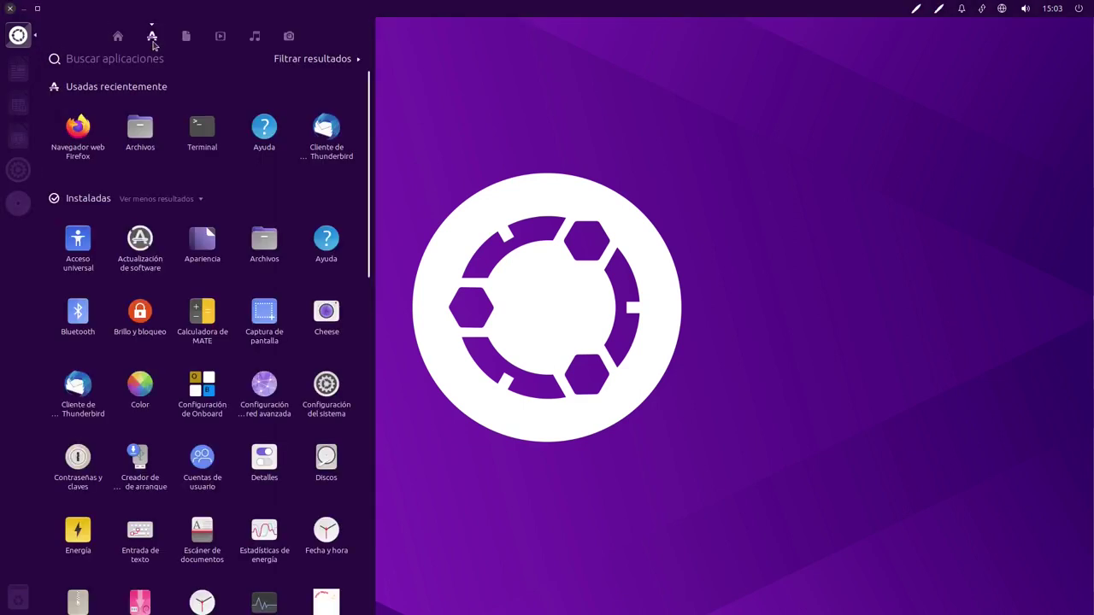
click(312, 62)
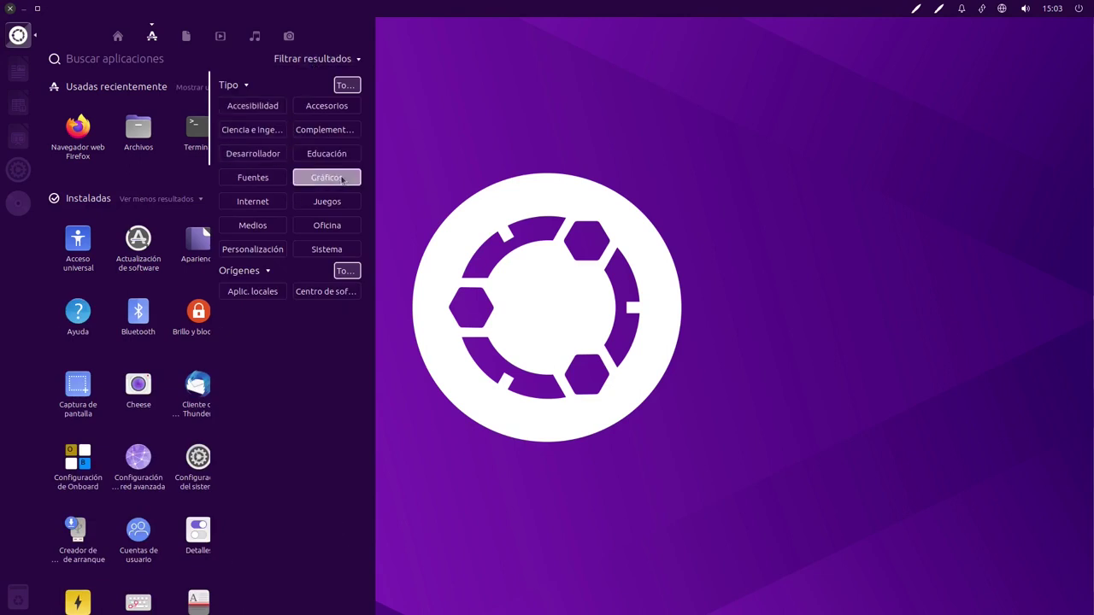
click(334, 177)
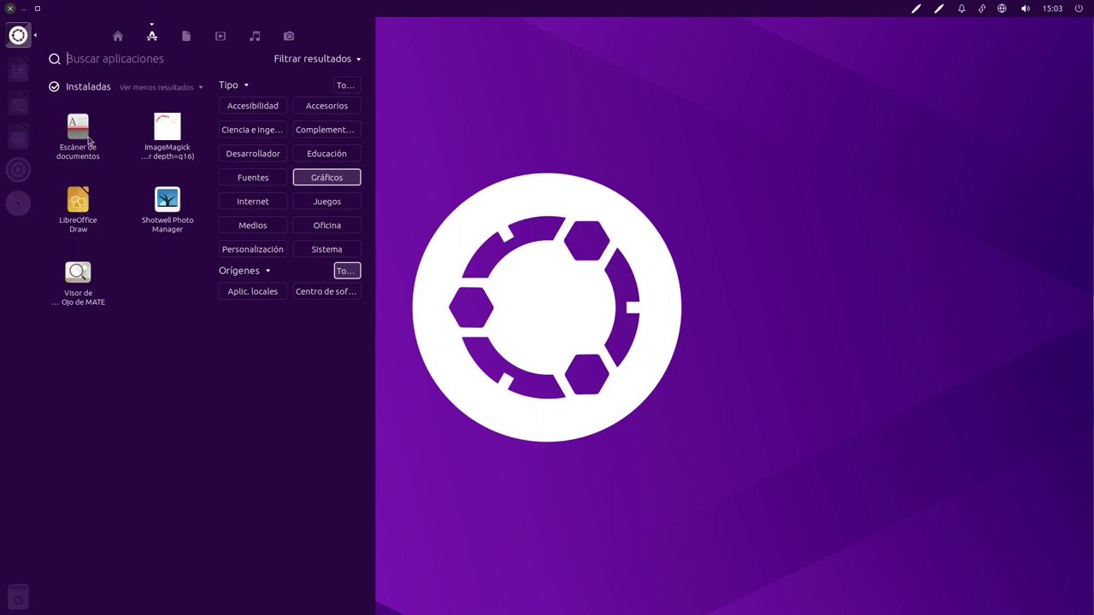
click(78, 128)
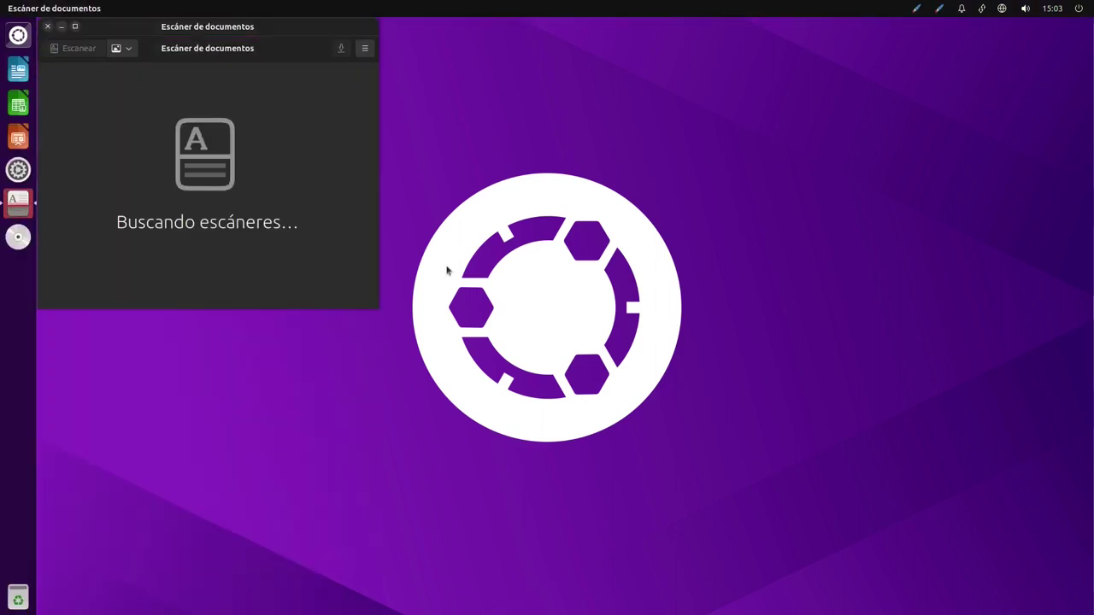
Centre the Escáner de documentos window, then close it once it reports no scanner
drag(270, 36, 611, 162)
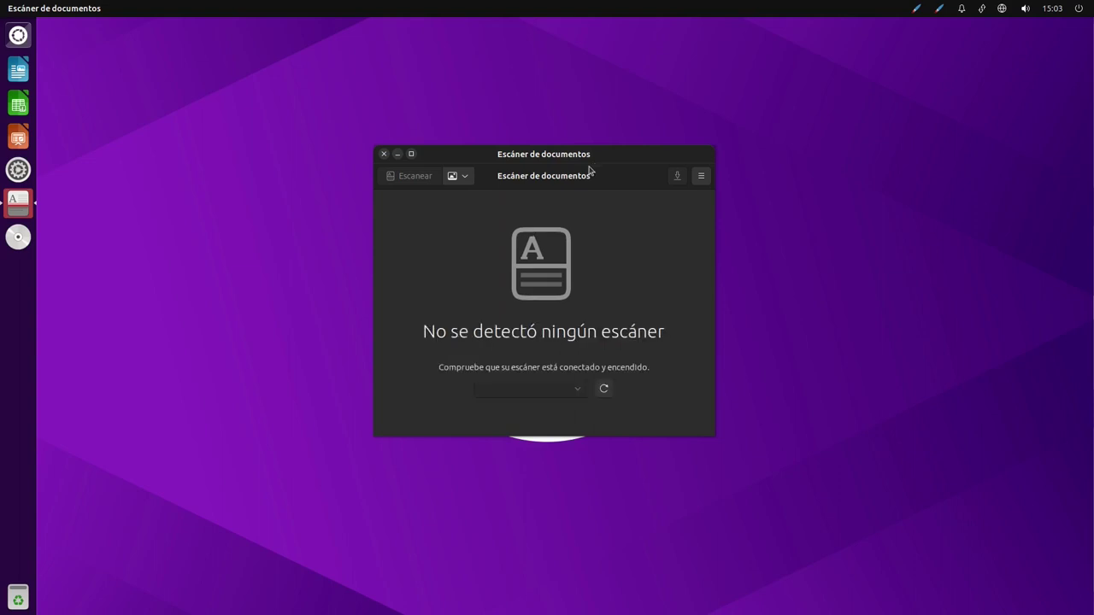
drag(603, 154, 601, 177)
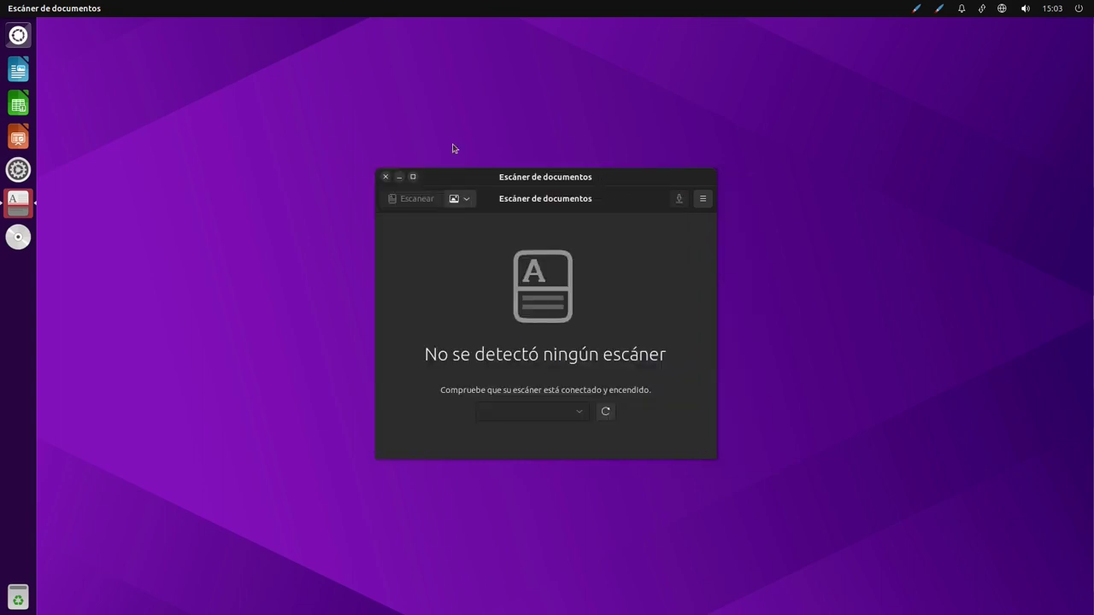
click(385, 176)
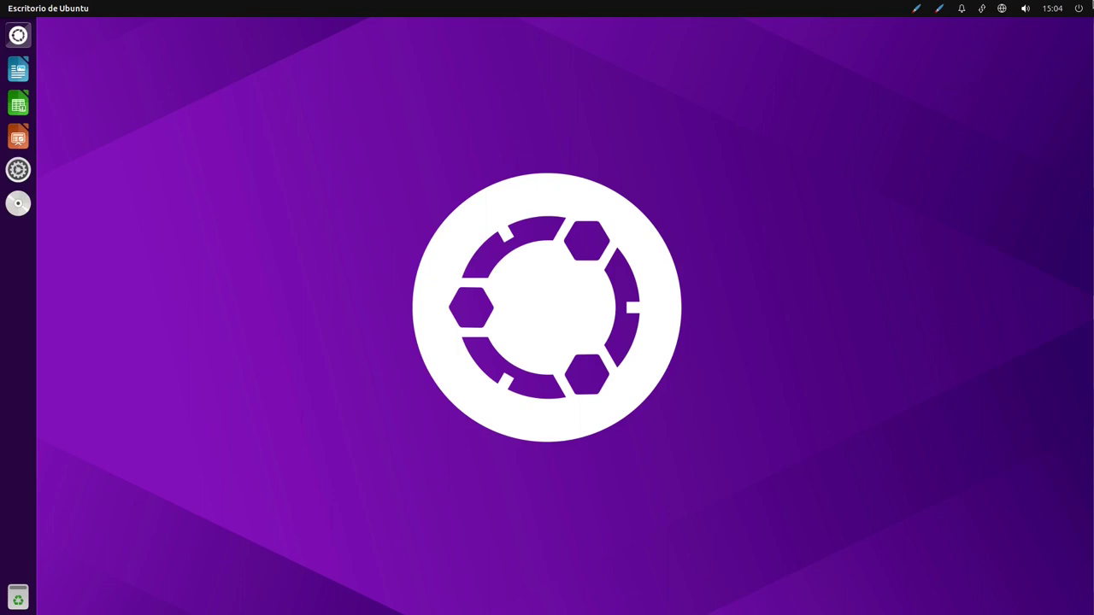
Open the power menu at the top right of the panel
click(1079, 8)
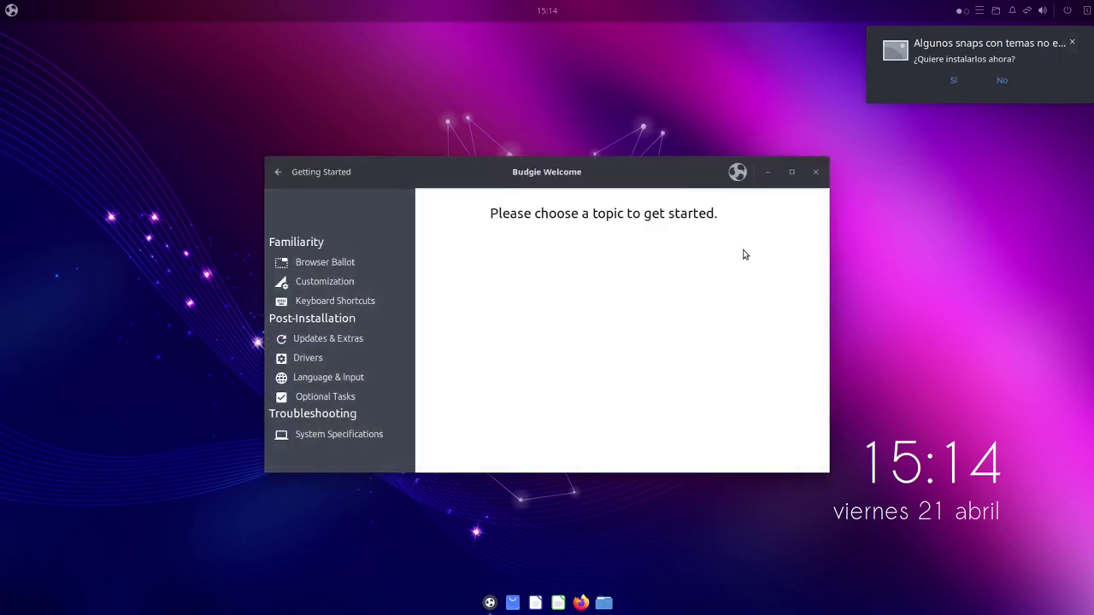
Cancel the theme snaps install at the password prompt and dismiss its notification
click(997, 83)
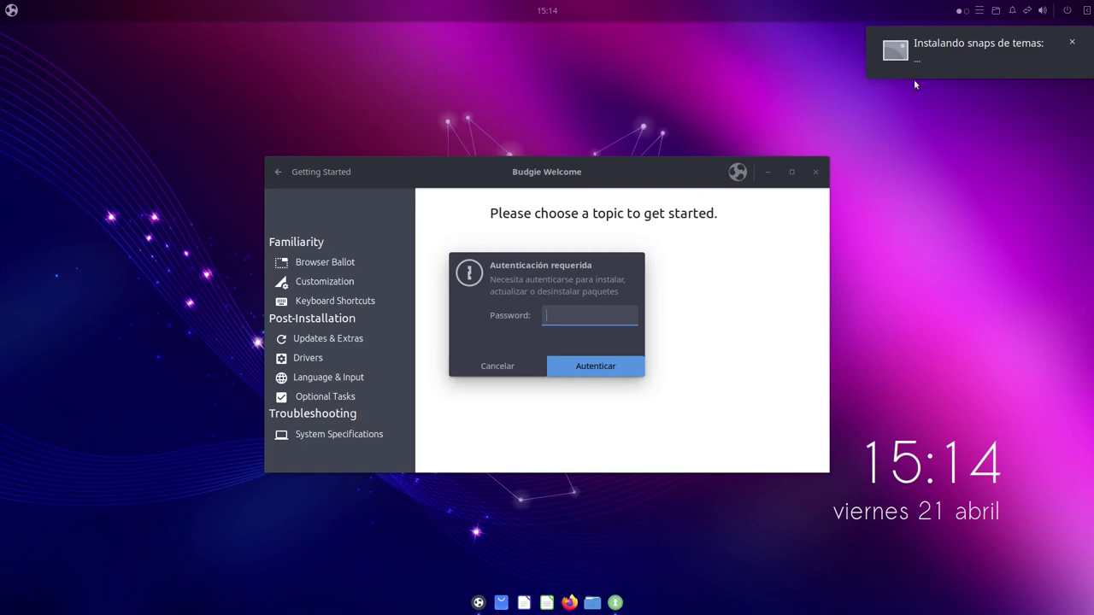
click(514, 367)
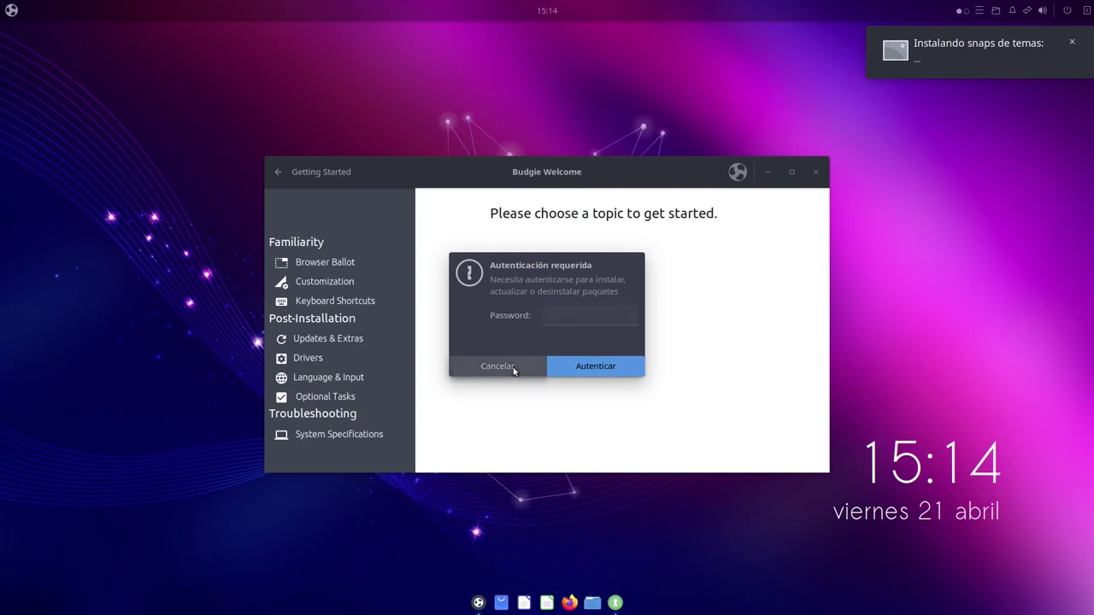
click(1075, 42)
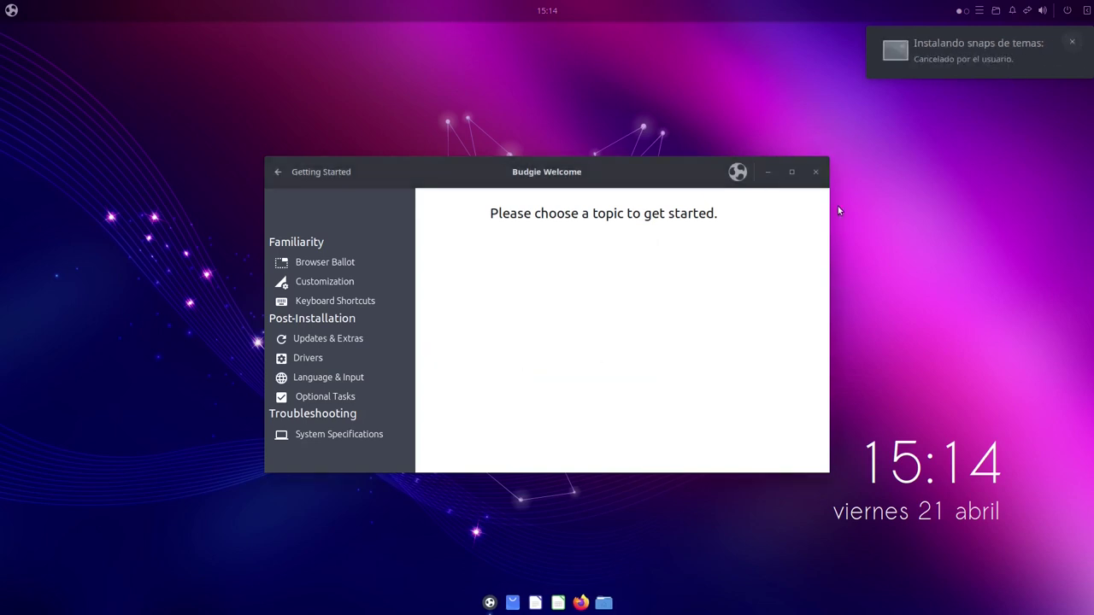
drag(633, 175, 632, 177)
View Budgie Welcome's About box (version 0.20.1, Ubuntu Budgie 23.04 lunar) and close it
click(731, 193)
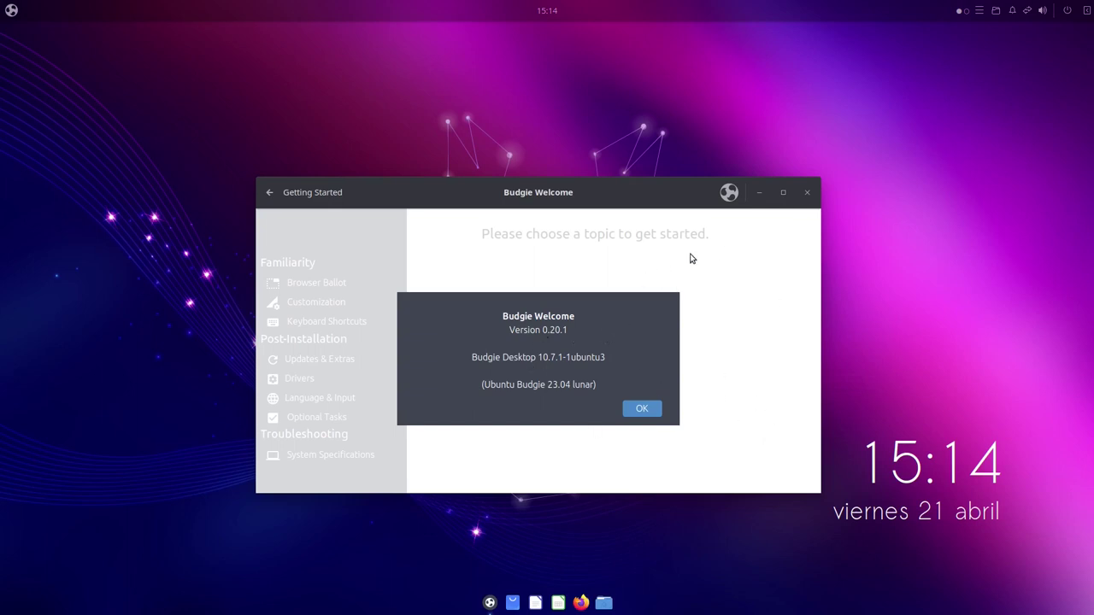
click(642, 409)
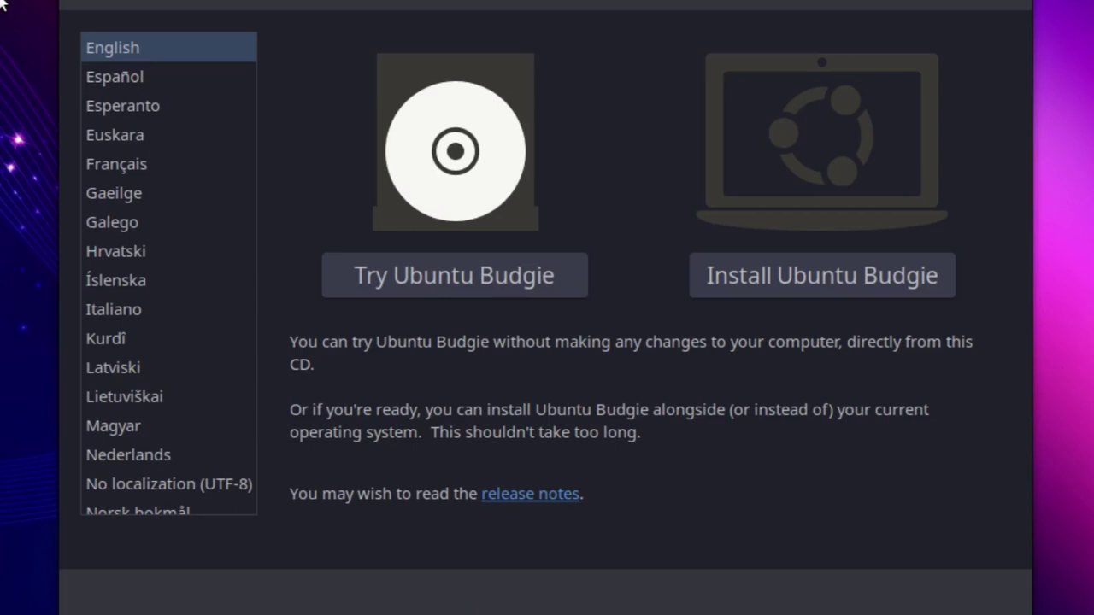
Choose Español, start Instalar Ubuntu Budgie, and search 'spa' to select the Spanish keyboard layout
click(107, 78)
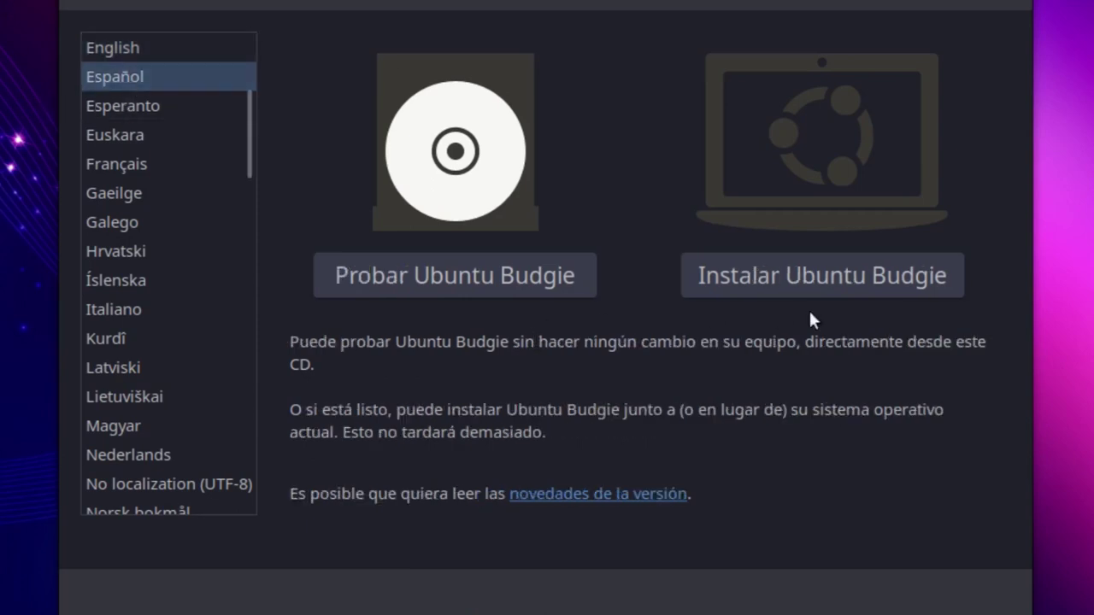
click(807, 275)
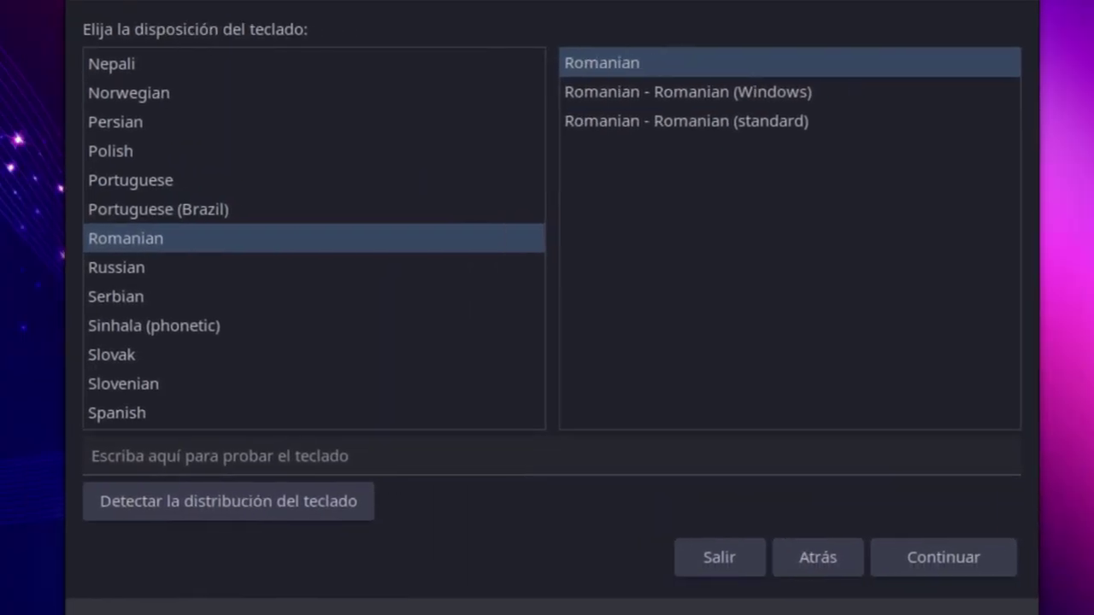
scroll(220, 253, up, 20)
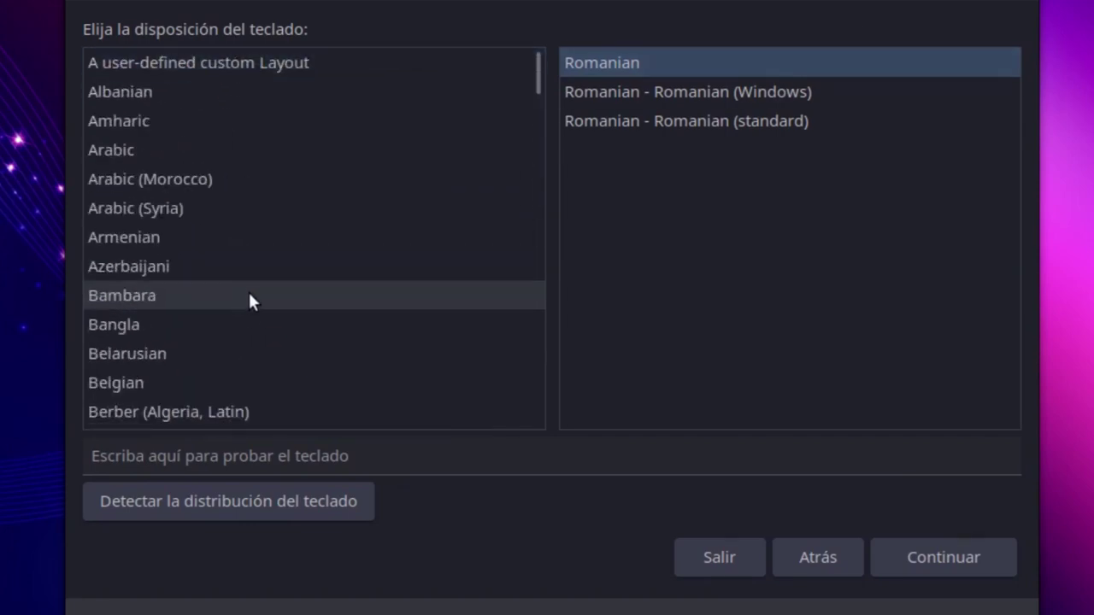
text(spa)
scroll(297, 350, down, 15)
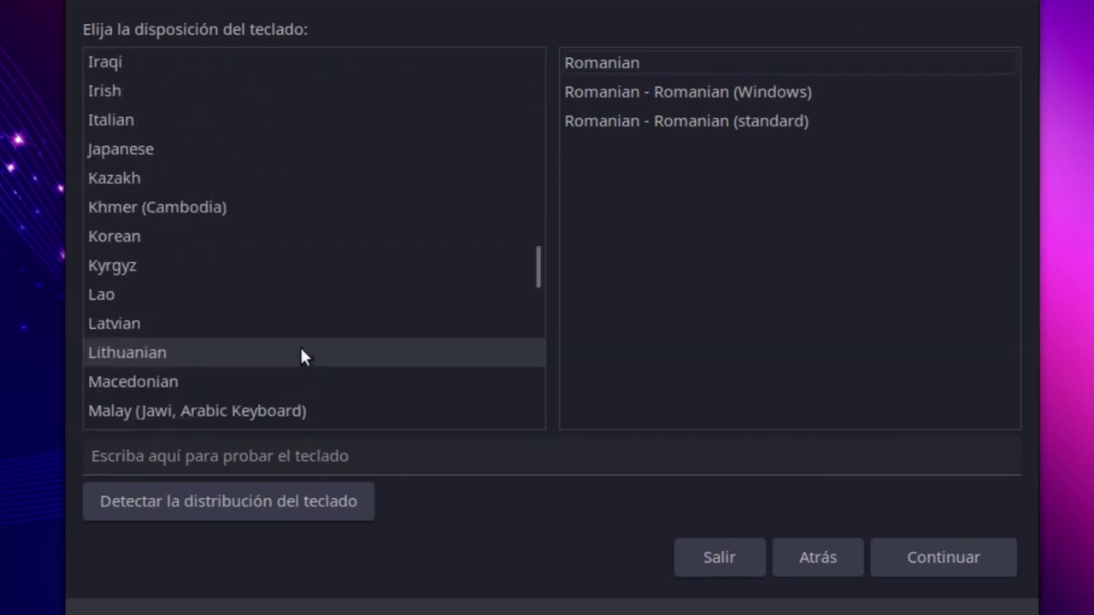
scroll(205, 359, down, 8)
click(190, 320)
scroll(256, 257, down, 1)
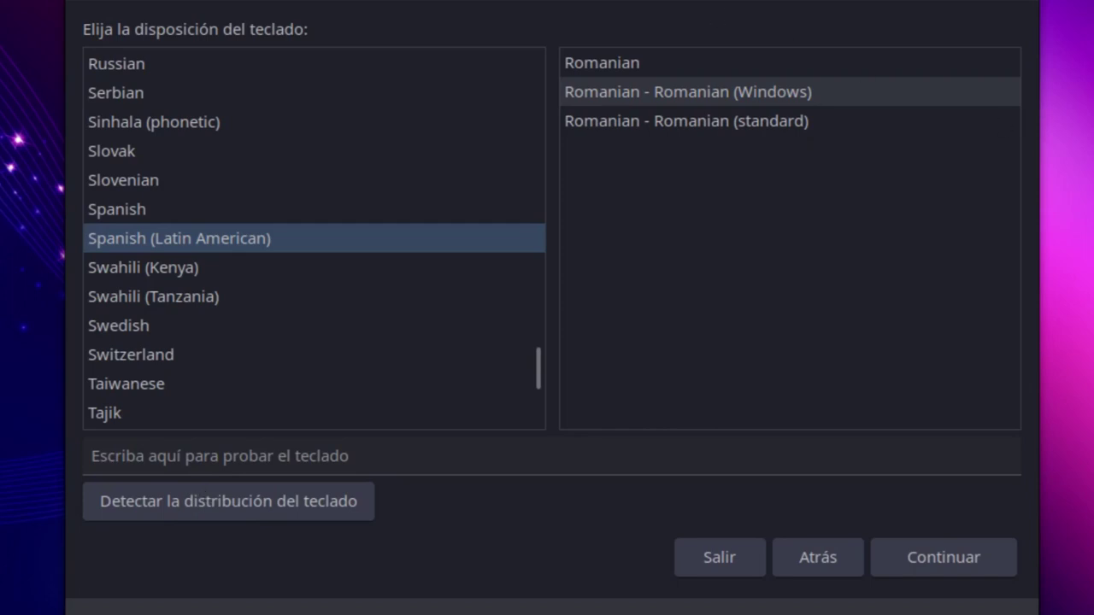
key(Up)
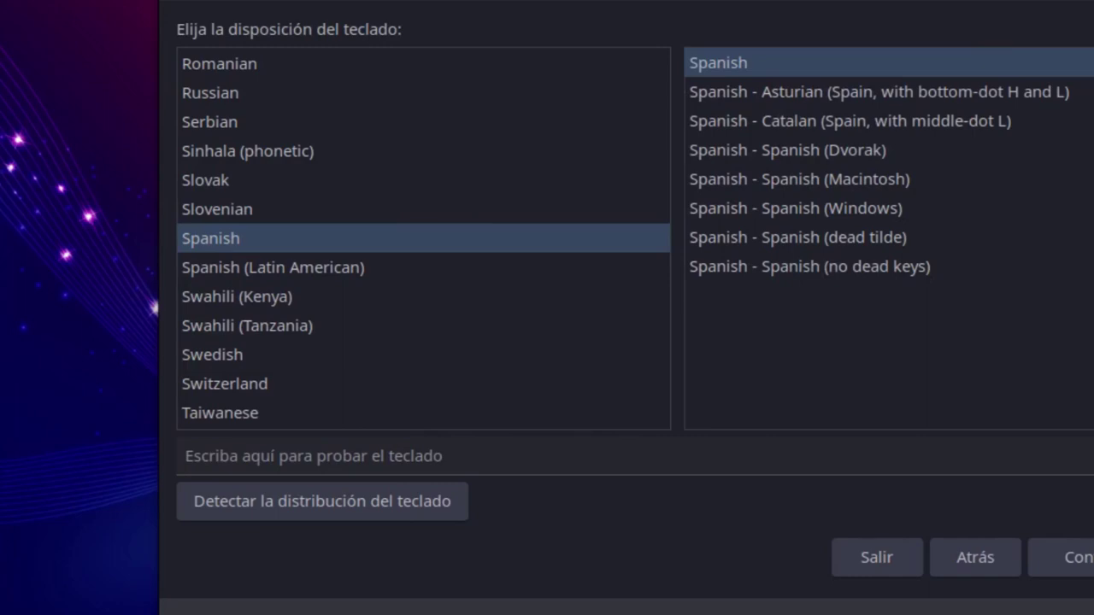
Confirm the Spanish layout, keep Instalación normal, erase the disk, and fill the user form
click(425, 267)
click(991, 557)
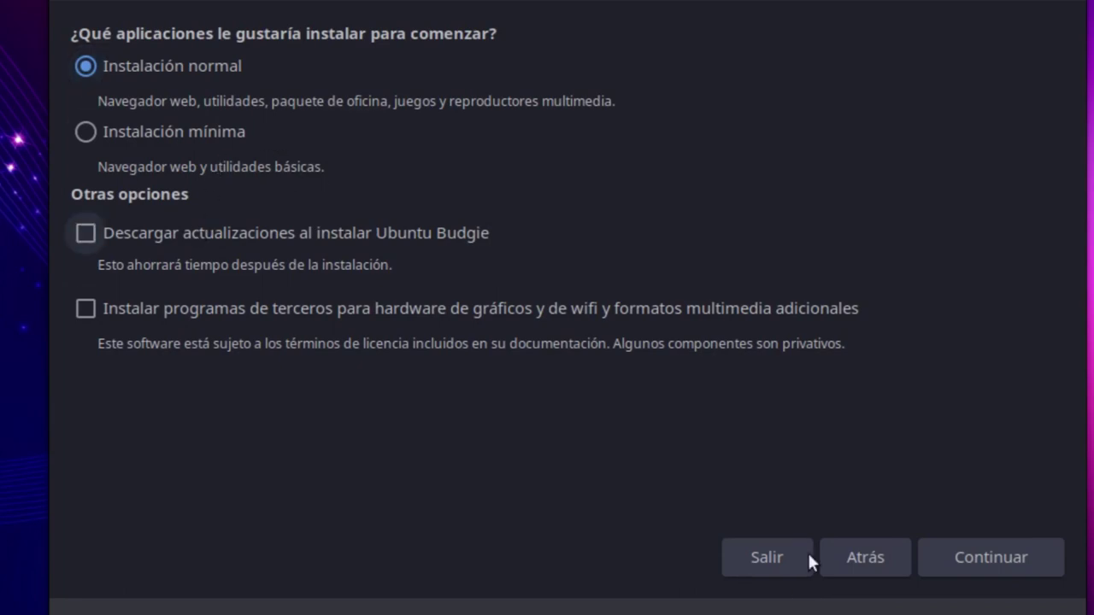
key(Return)
click(992, 557)
click(923, 457)
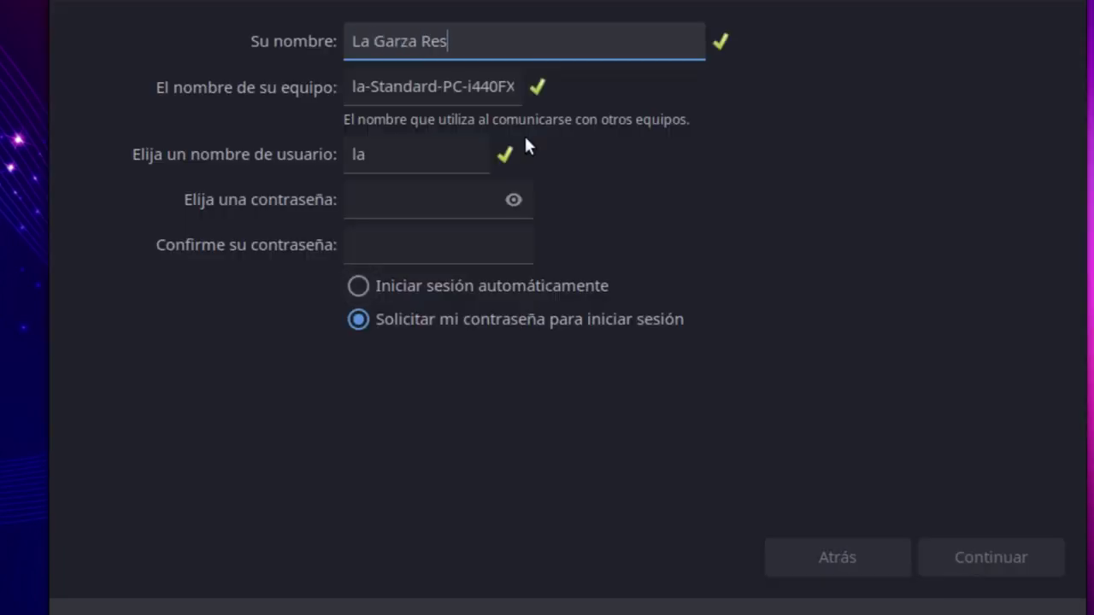
text(istente)
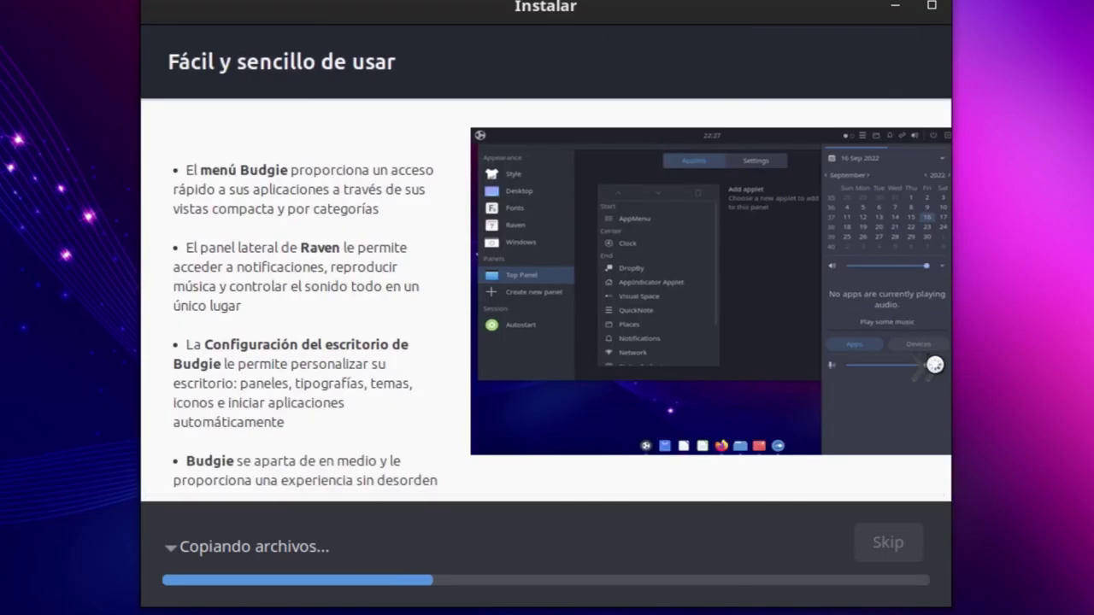
Page through the installer slideshow while the installation runs
click(934, 367)
click(932, 370)
click(932, 372)
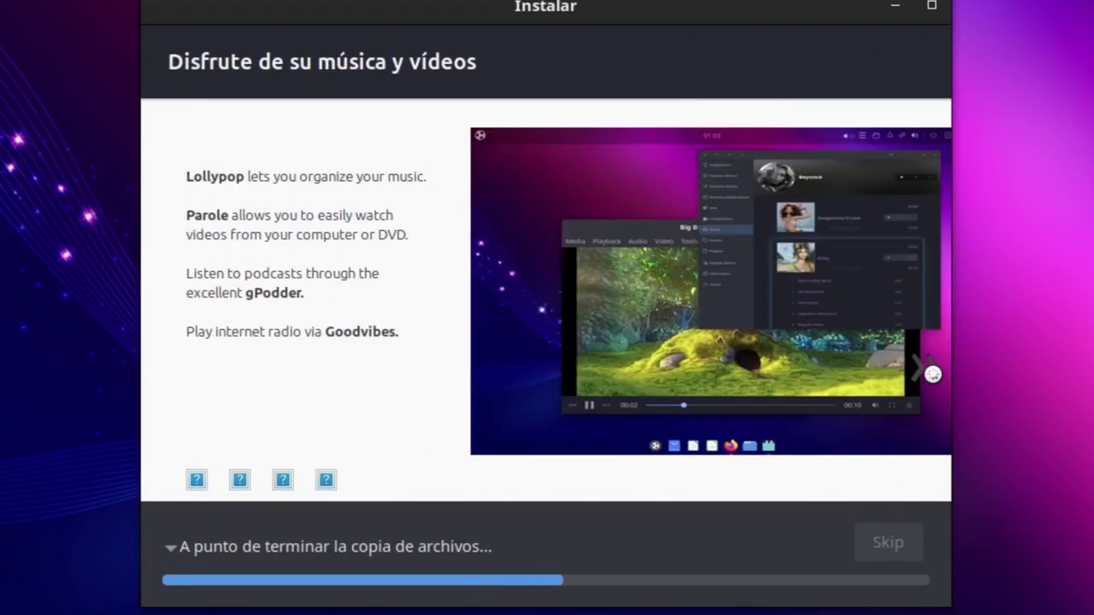
click(932, 372)
click(932, 372)
click(931, 372)
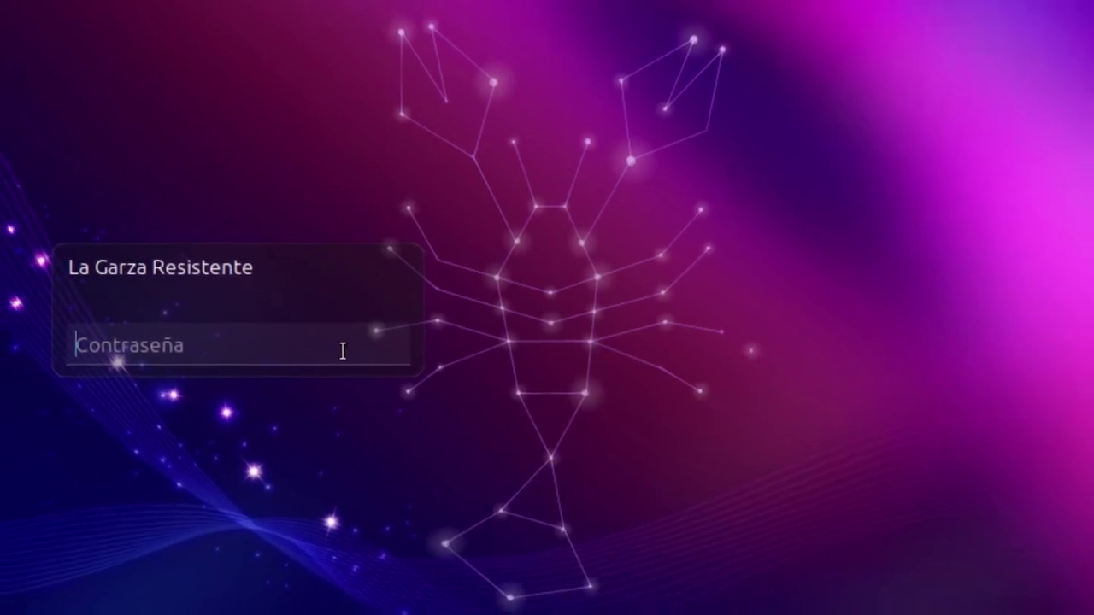
Log in to the new account with its password
text(••)
key(Return)
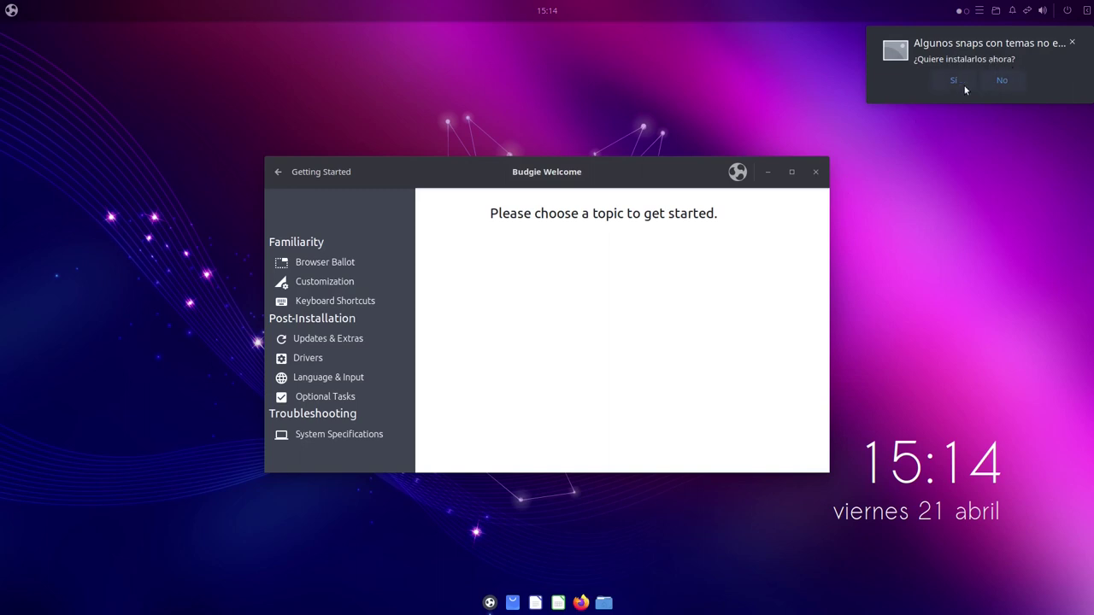
Cancel the theme snaps installation at the authentication prompt and dismiss its notice
click(986, 83)
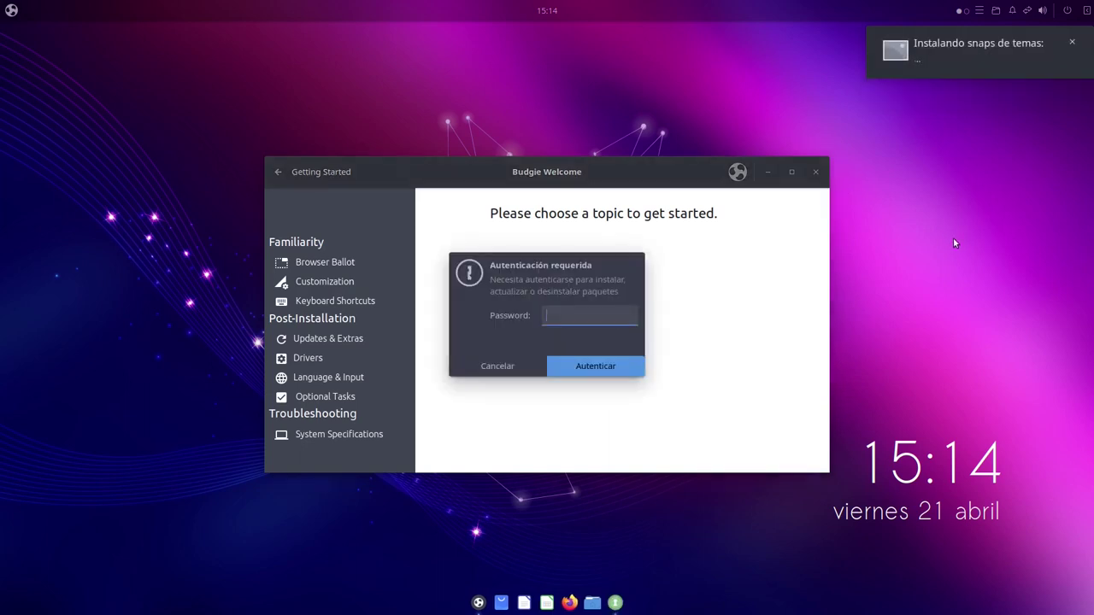
click(497, 366)
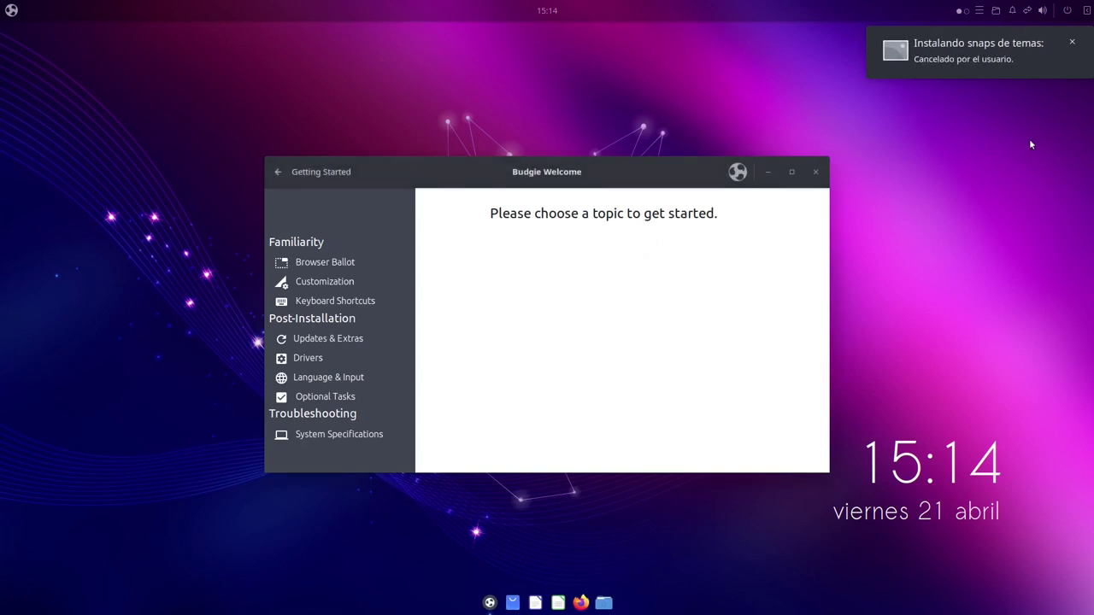
click(1072, 41)
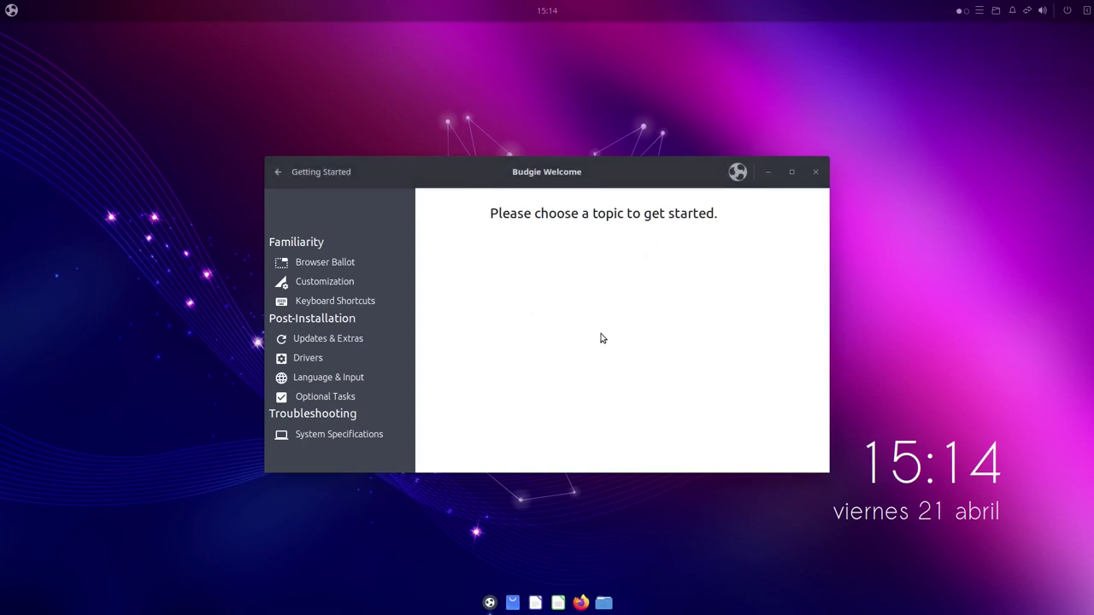
Check Budgie Welcome's version box for Ubuntu Budgie 23.04 lunar and close it
drag(633, 178, 630, 185)
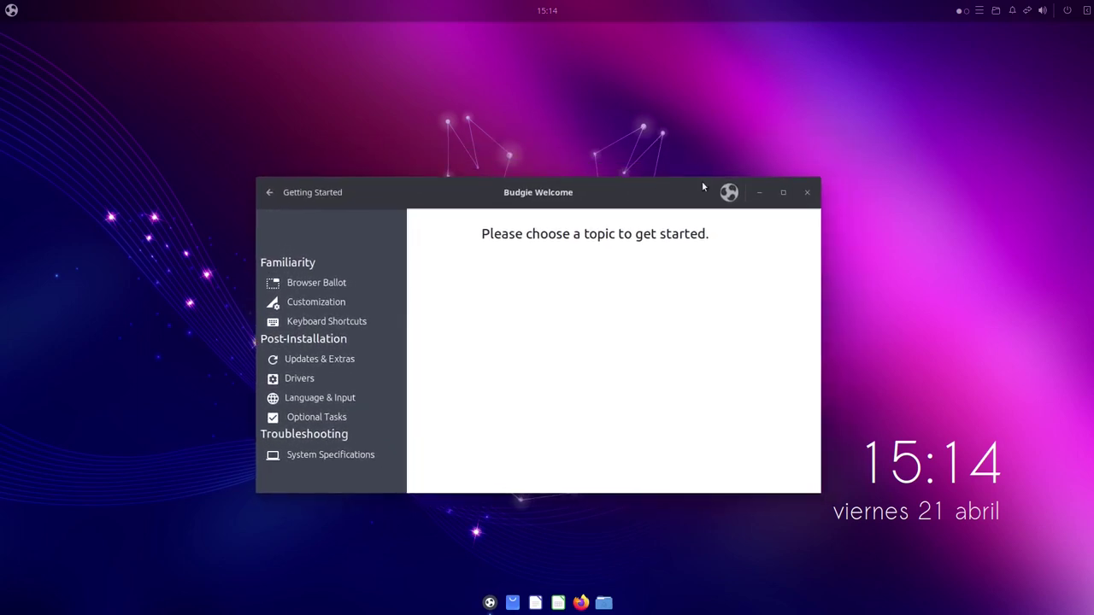
click(729, 192)
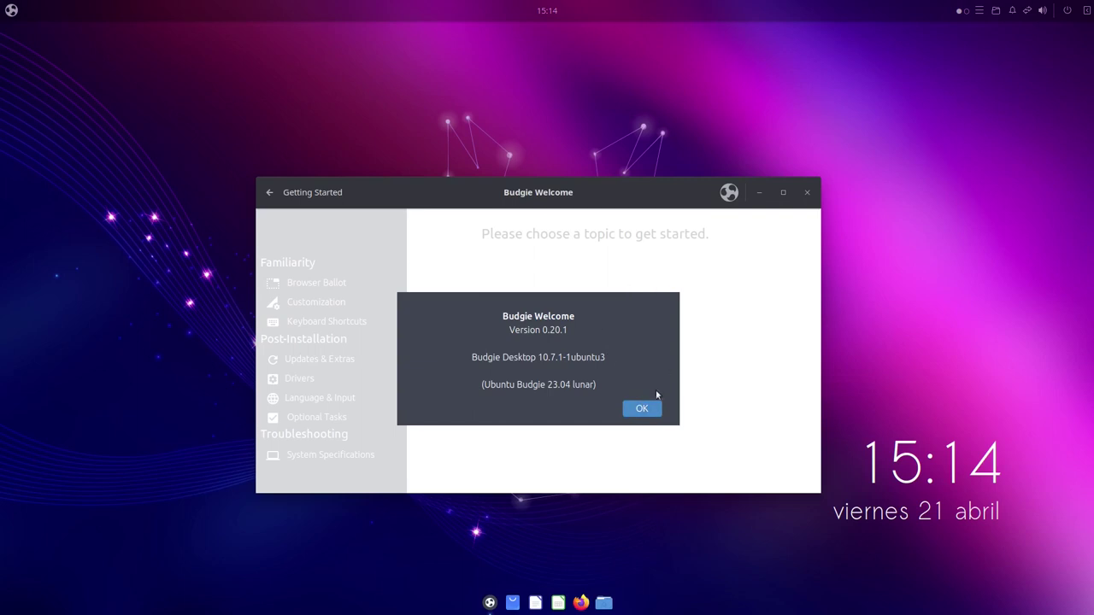
click(656, 415)
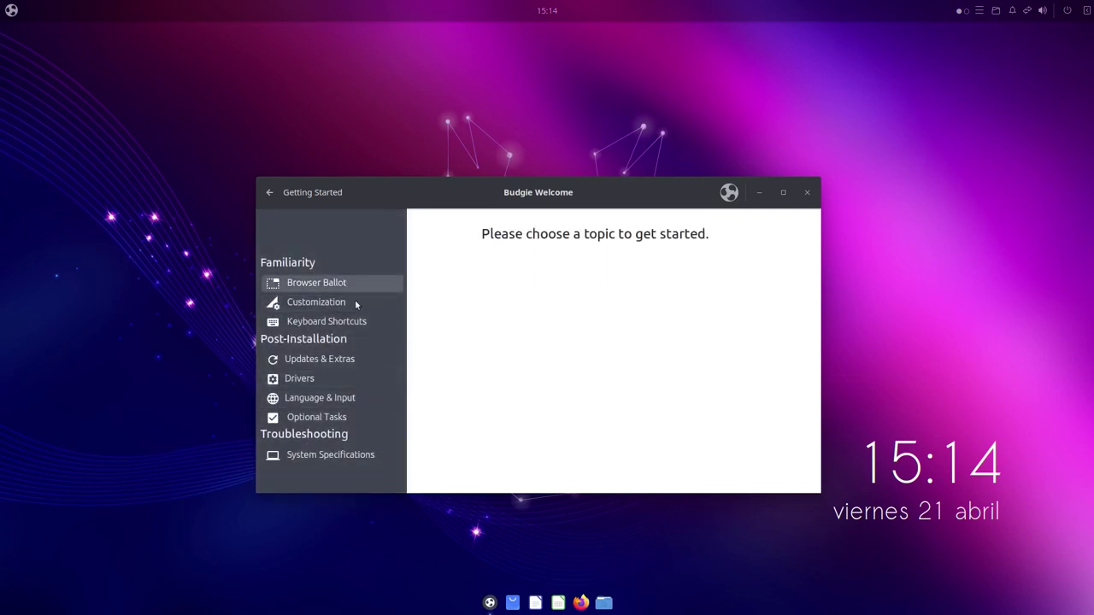
Open Browser Ballot and scroll through the browsers from Firefox ESR to GNOME Web
click(317, 282)
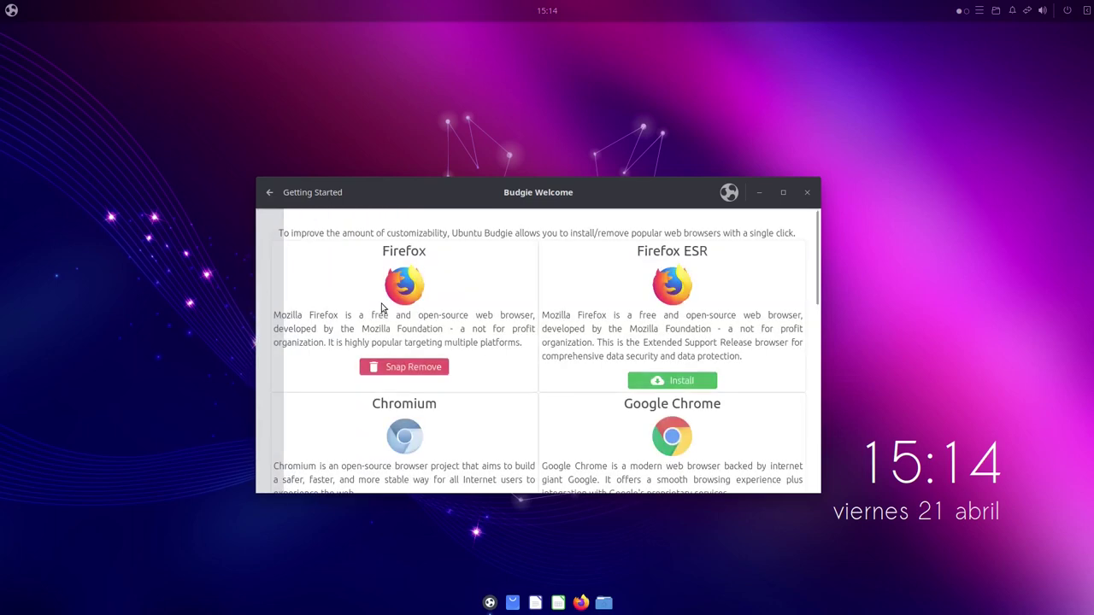
scroll(805, 301, down, 2)
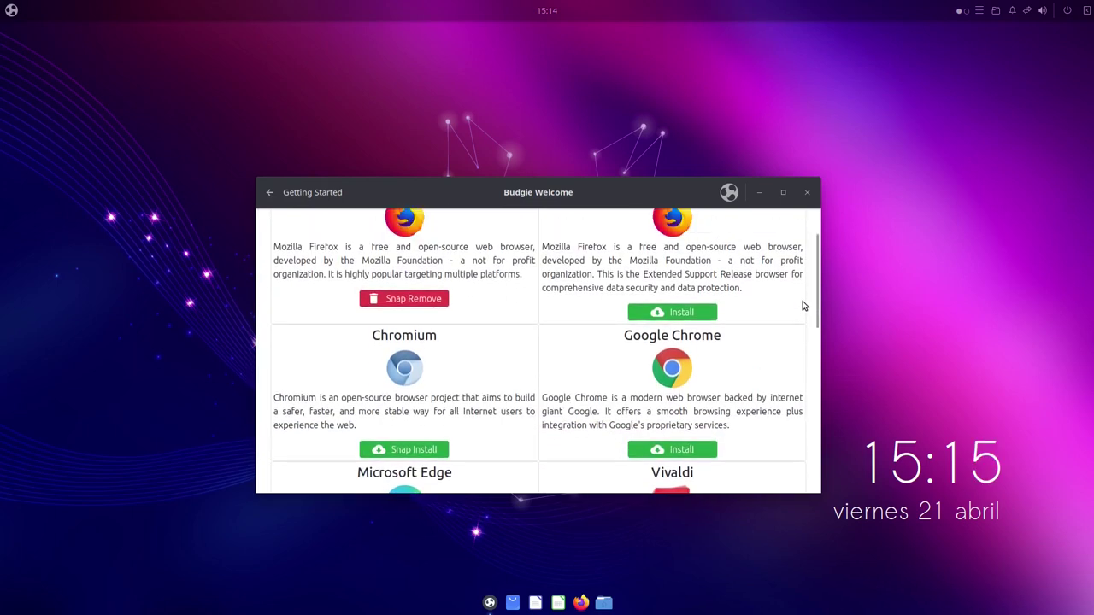
scroll(576, 279, up, 2)
scroll(607, 300, down, 3)
scroll(608, 300, up, 3)
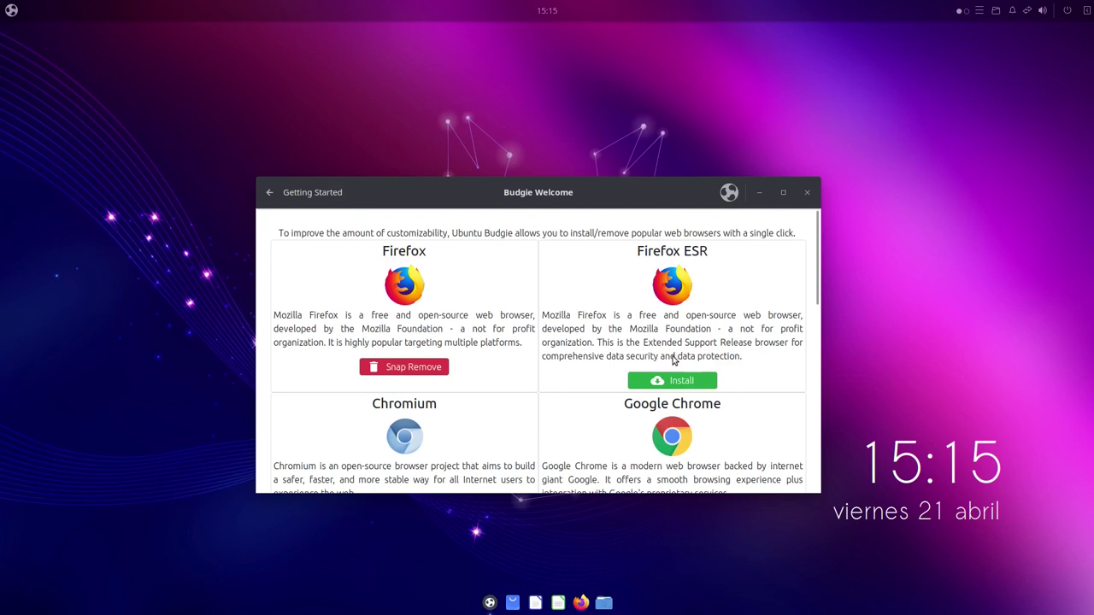
scroll(642, 367, down, 3)
scroll(402, 337, up, 1)
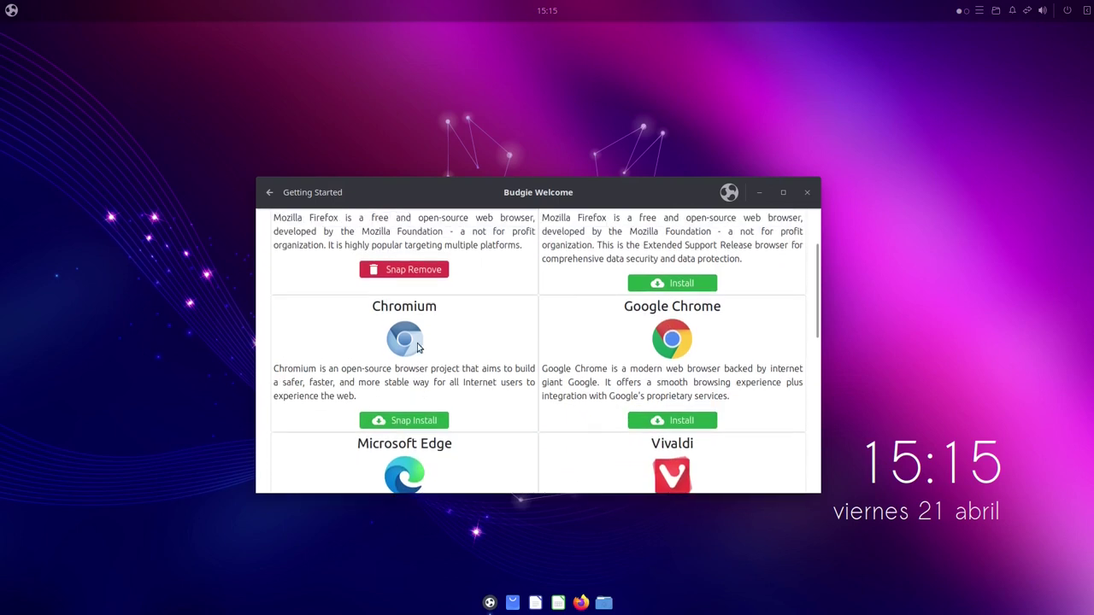
scroll(440, 359, down, 2)
scroll(440, 359, down, 7)
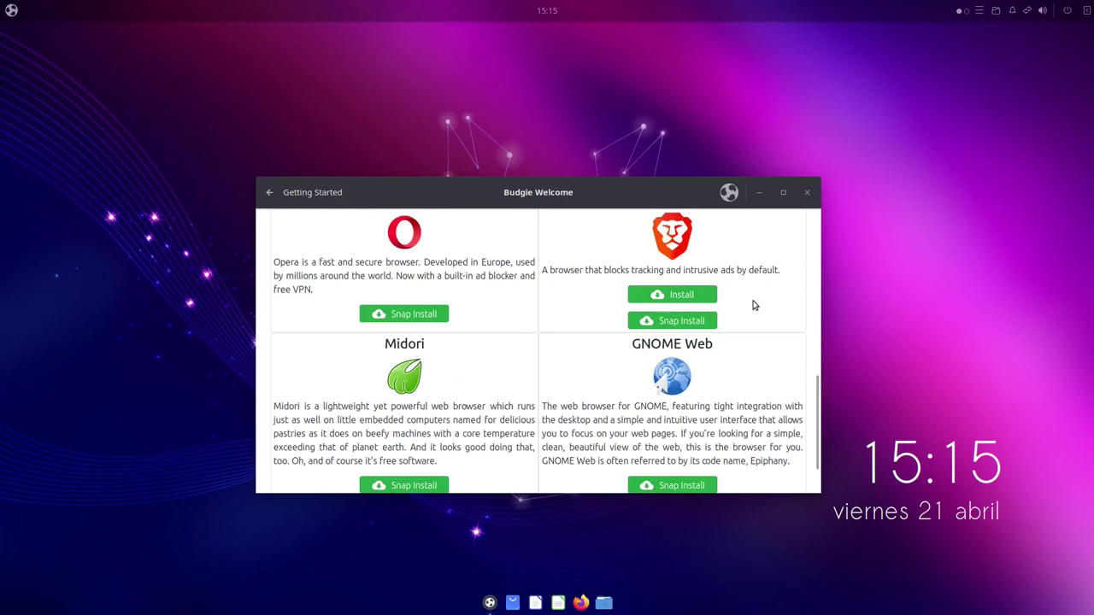
scroll(683, 312, up, 2)
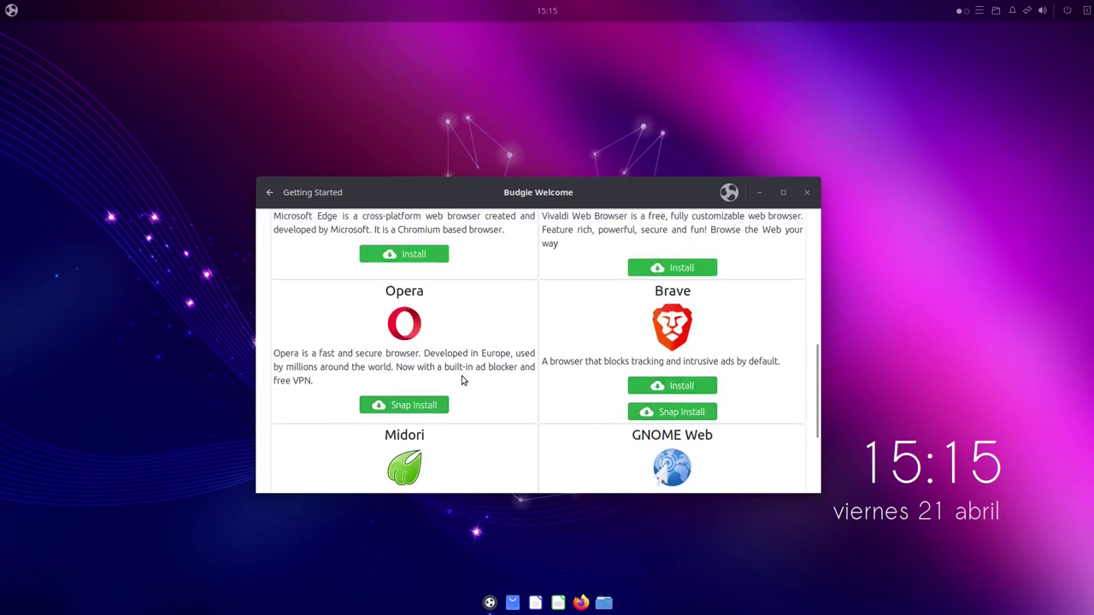
scroll(705, 385, up, 1)
scroll(707, 386, down, 1)
scroll(488, 425, down, 3)
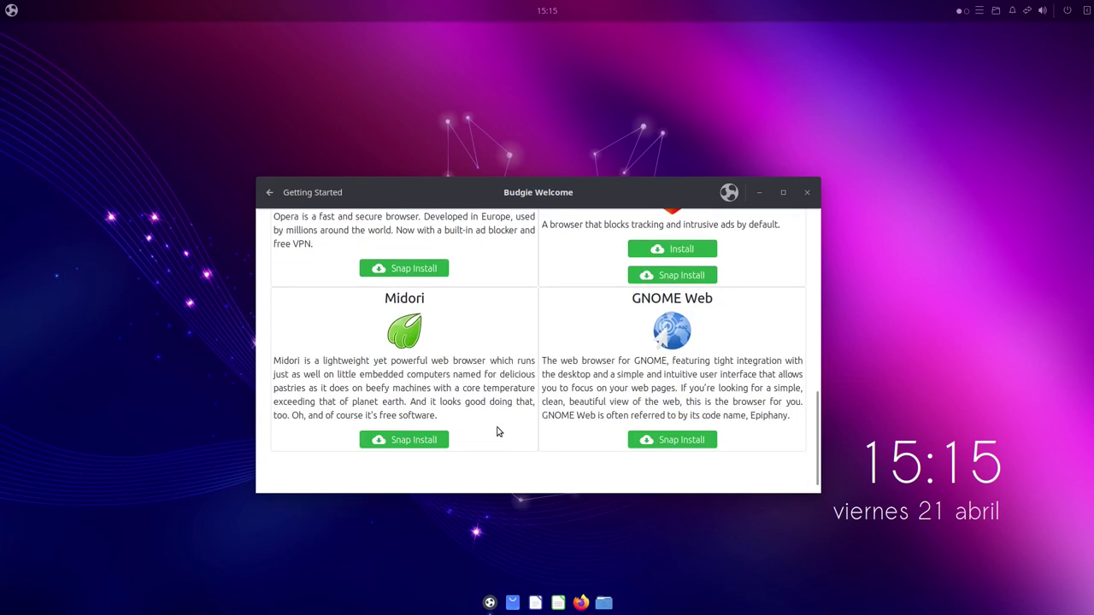
scroll(453, 333, up, 5)
scroll(419, 311, up, 10)
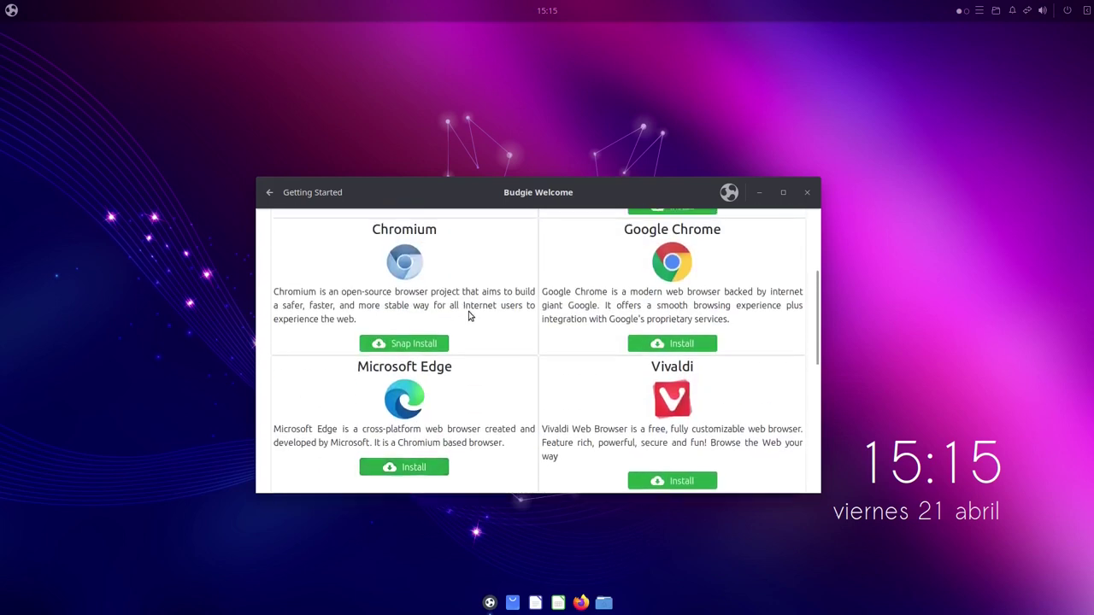
scroll(632, 314, down, 7)
scroll(633, 314, up, 3)
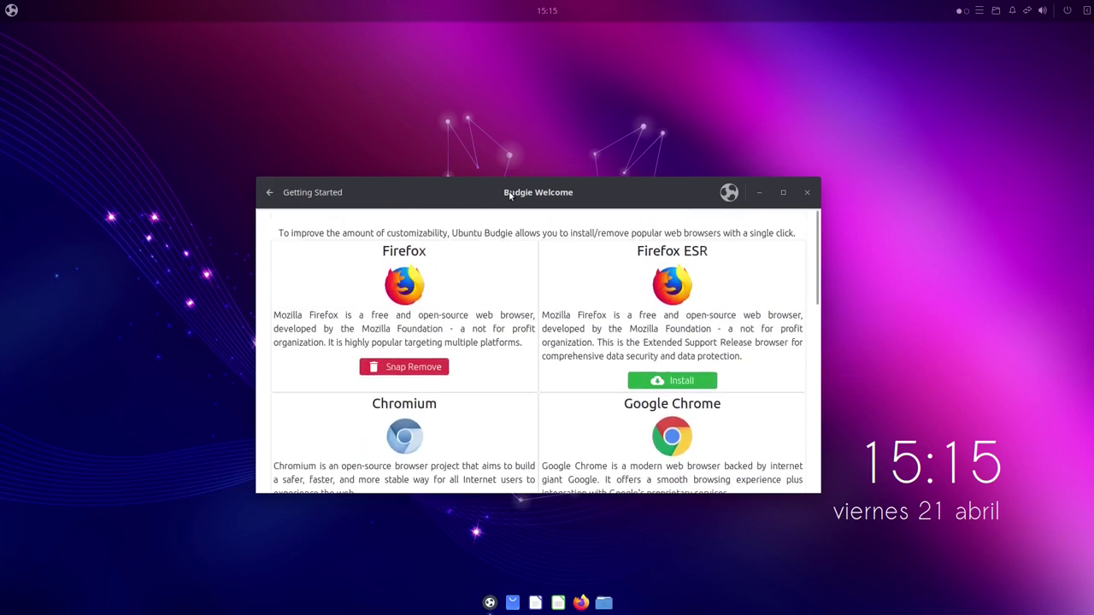
Launch Budgie Desktop Settings from the Customization topic and center its window
click(269, 192)
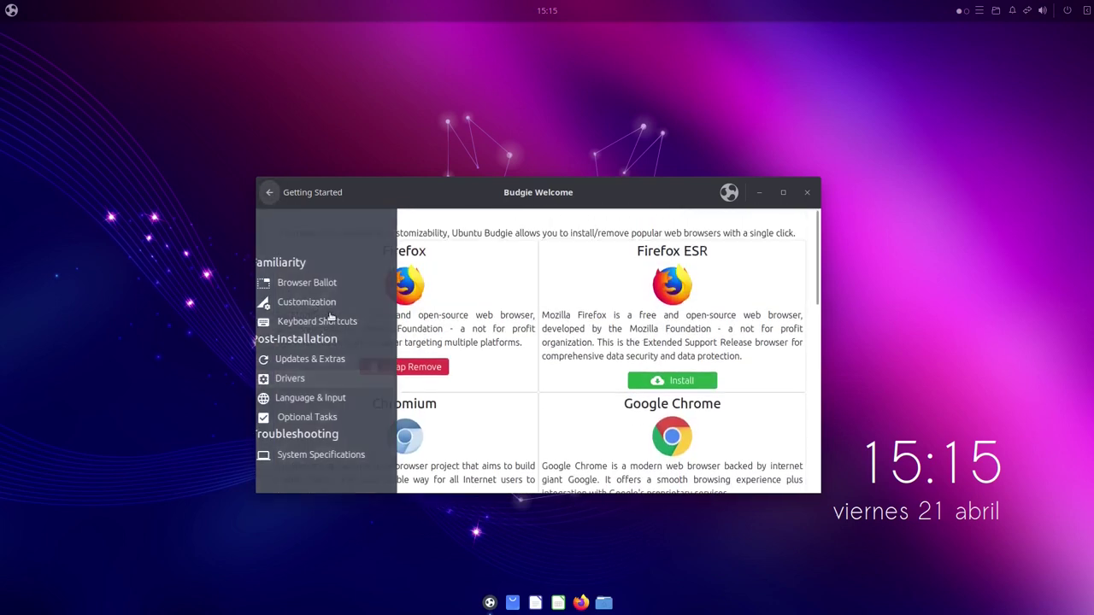
click(353, 308)
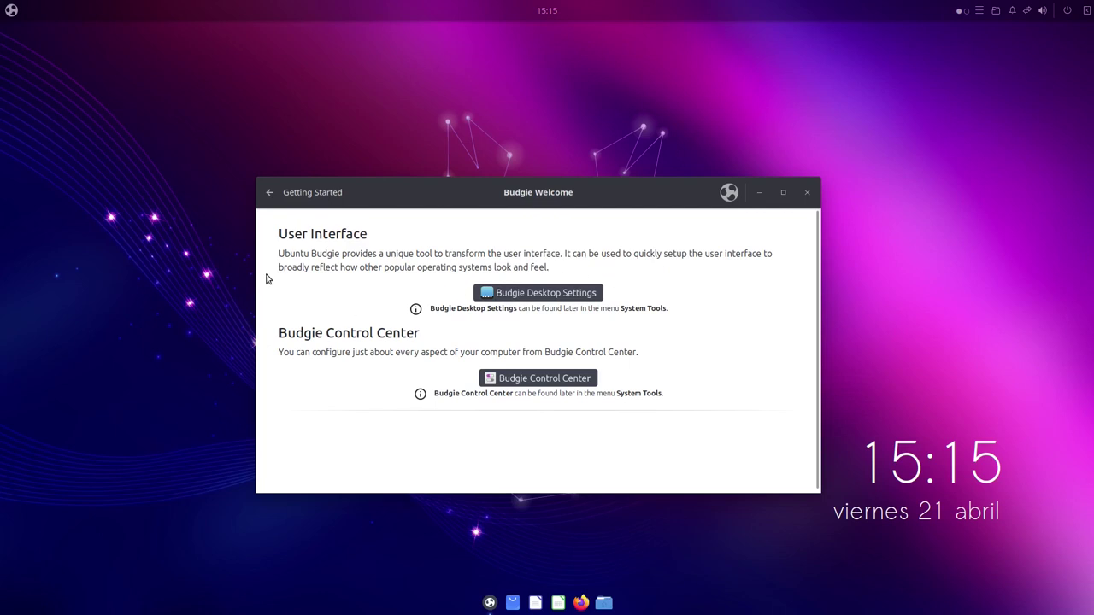
click(558, 290)
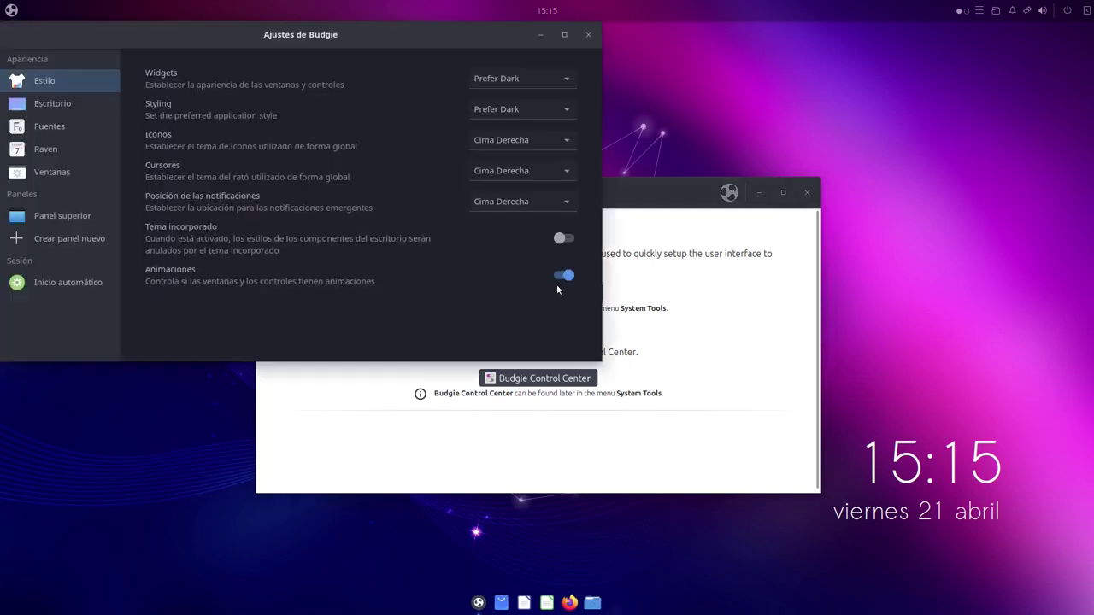
drag(443, 22, 849, 207)
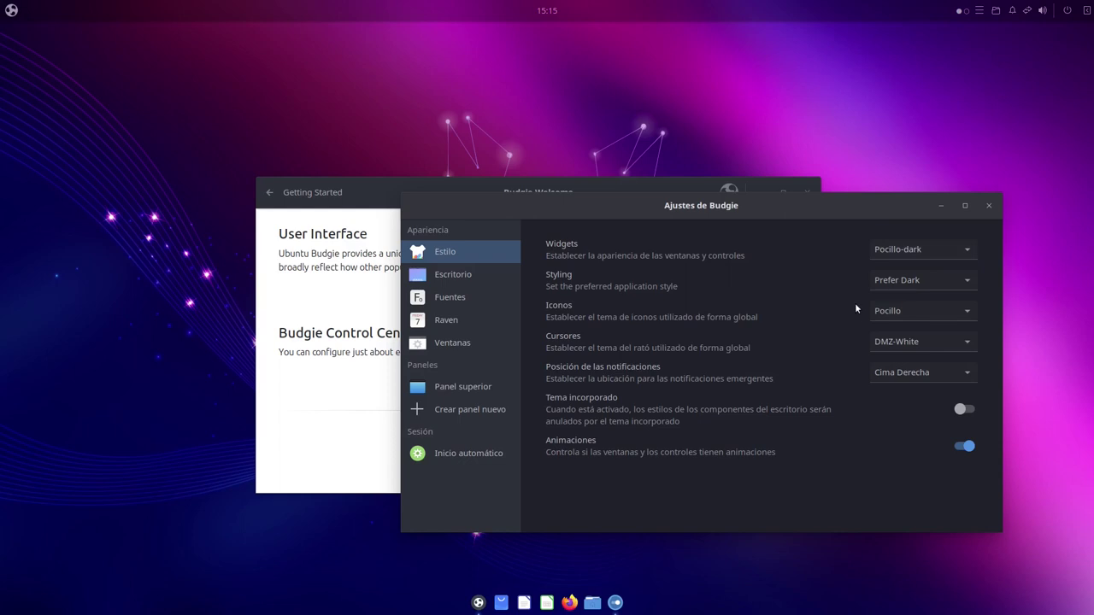
Browse the Escritorio, Fuentes and Raven sections of Budgie Desktop Settings
click(484, 279)
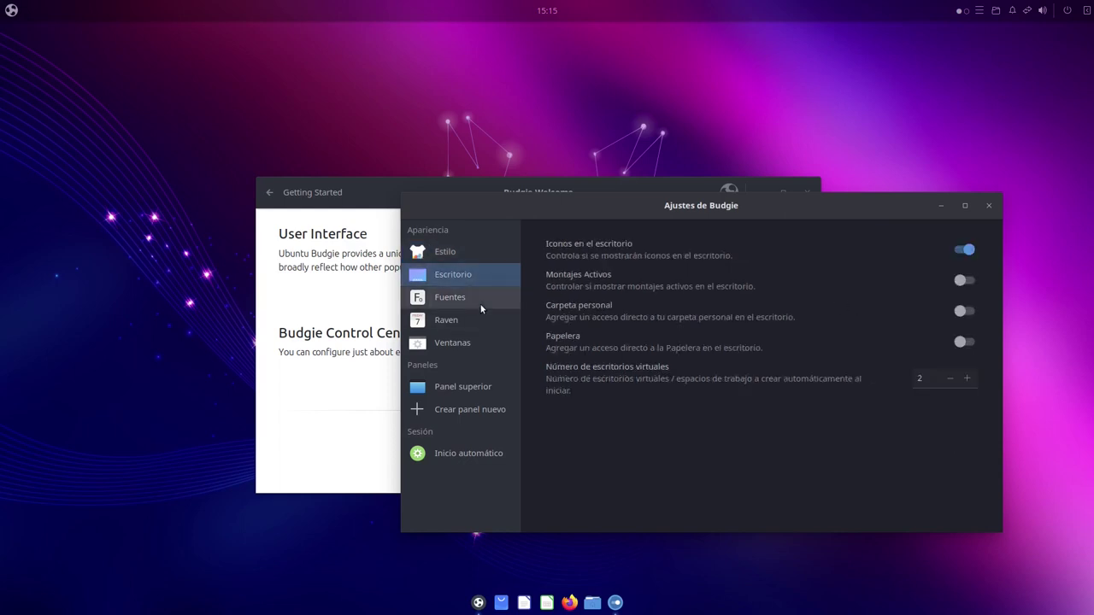
click(481, 305)
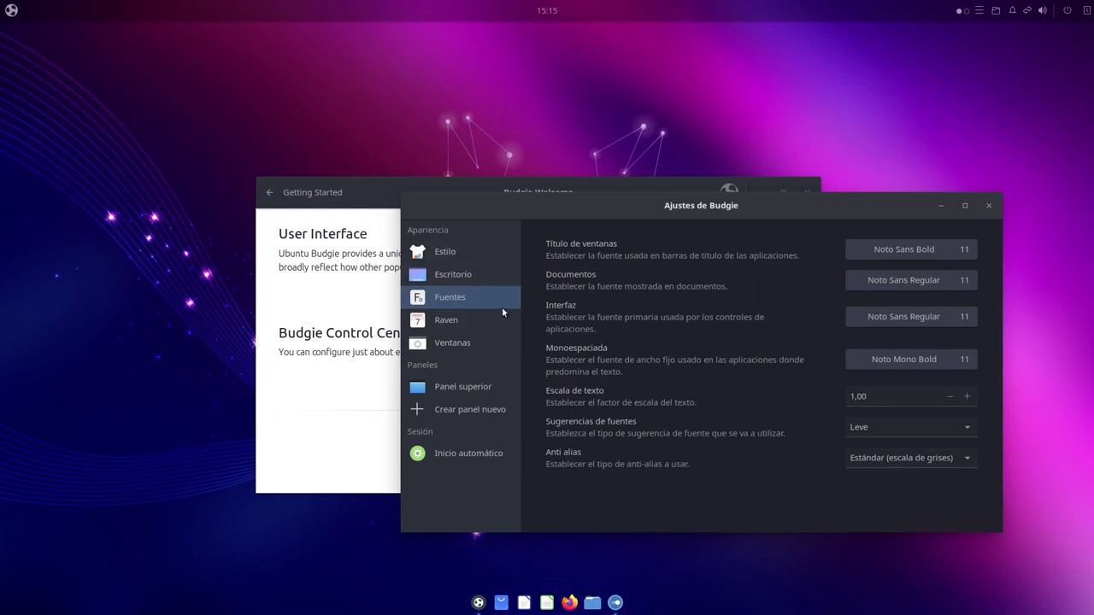
click(499, 320)
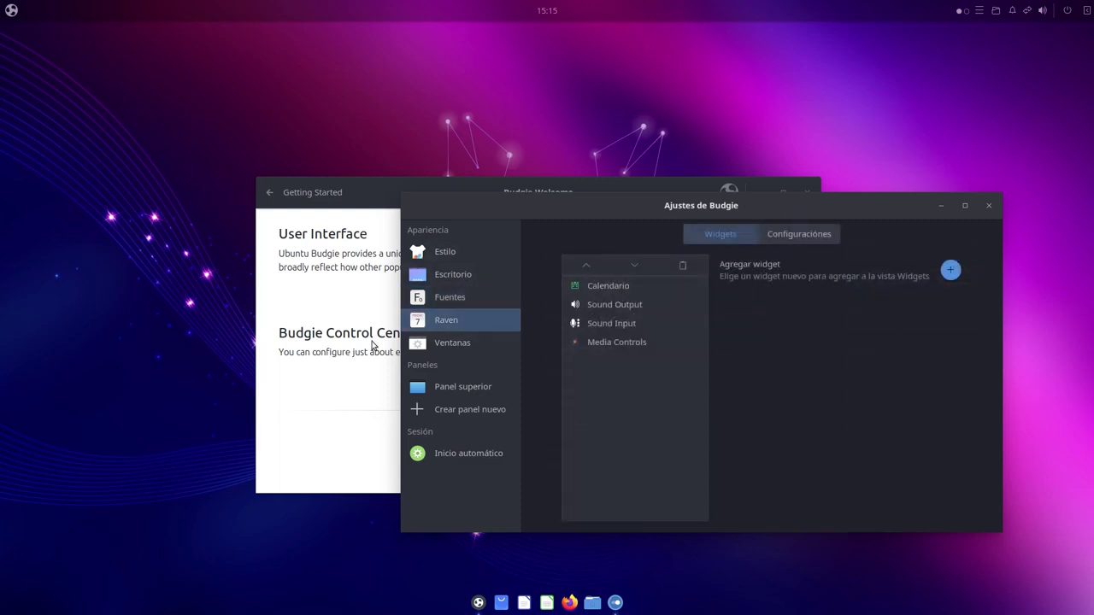
drag(574, 211, 486, 205)
Explore Raven's widgets and notifications views and try its output volume slider
click(1086, 10)
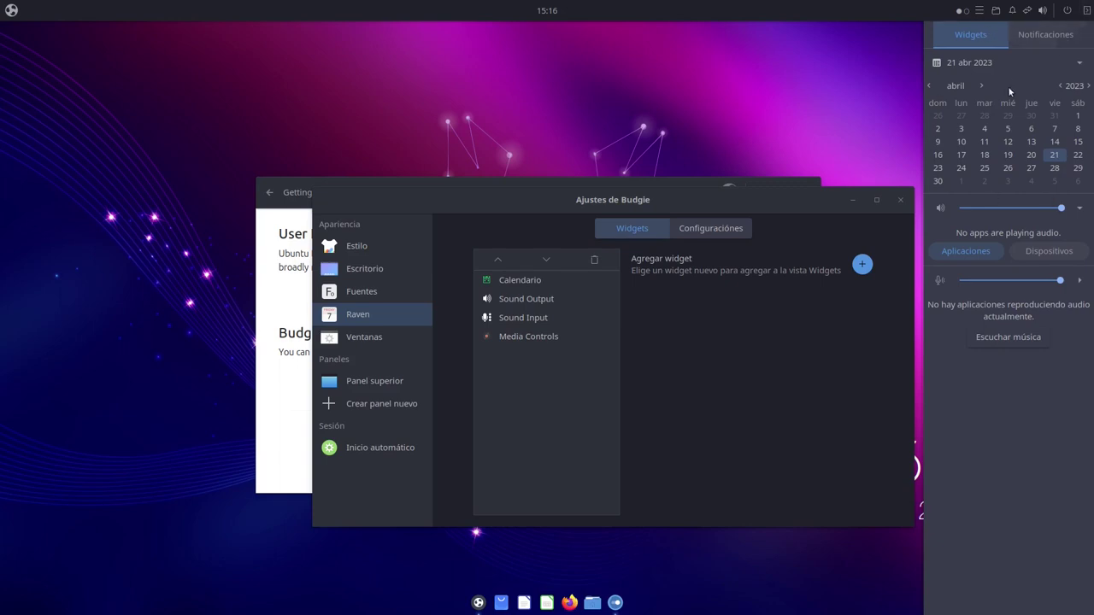
click(548, 11)
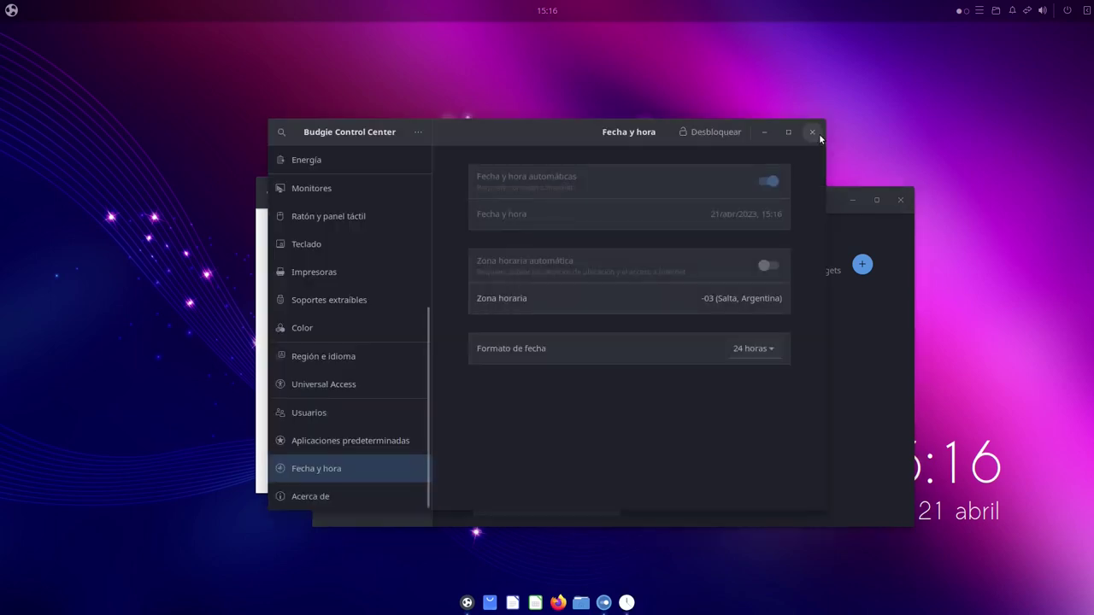
click(812, 132)
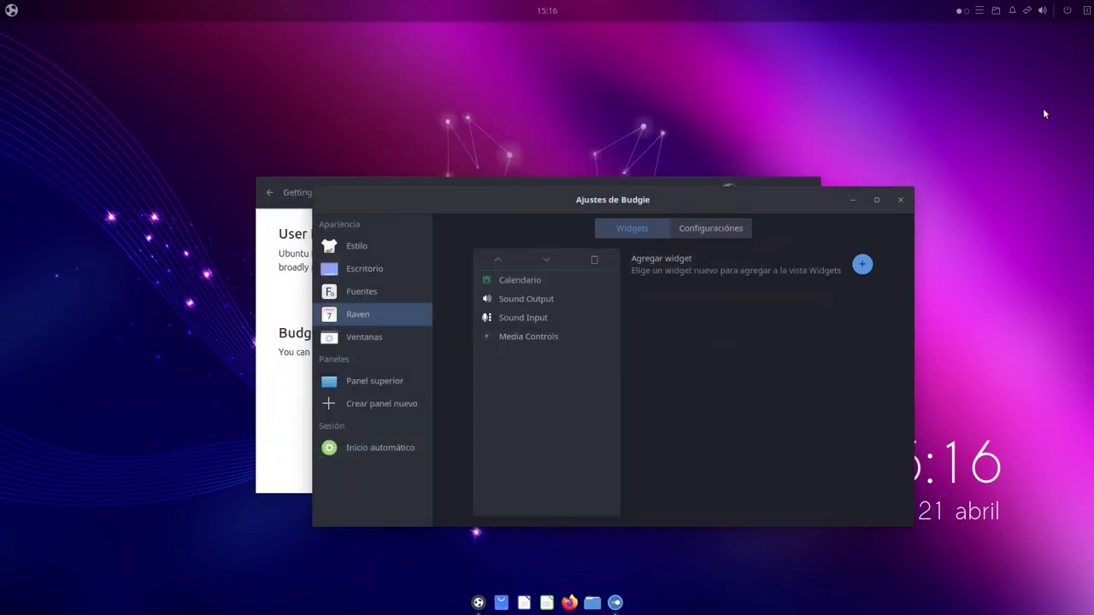
click(1087, 9)
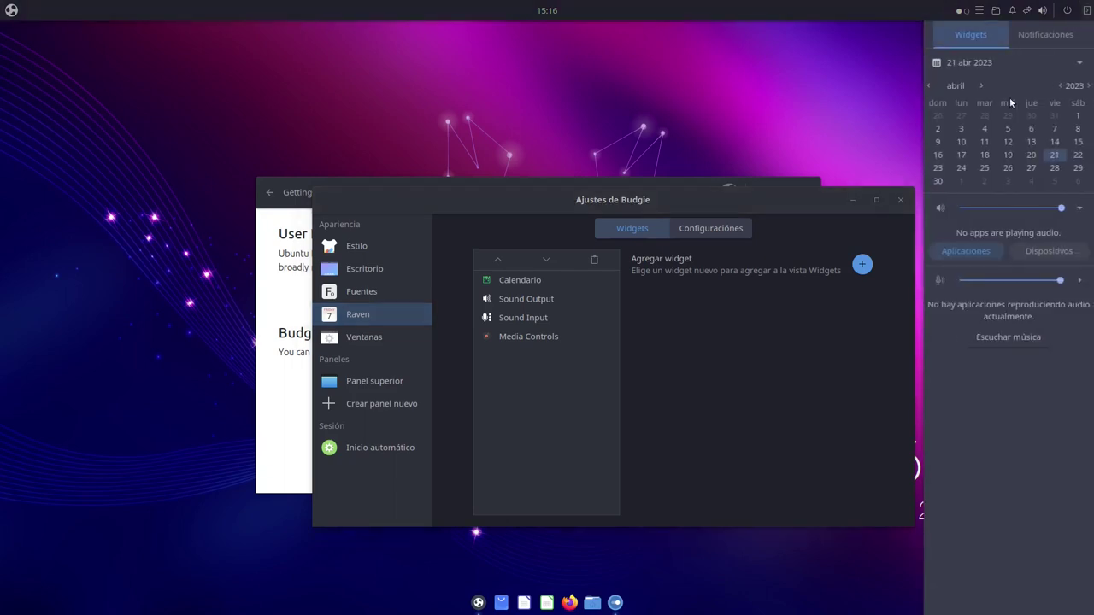
click(1036, 36)
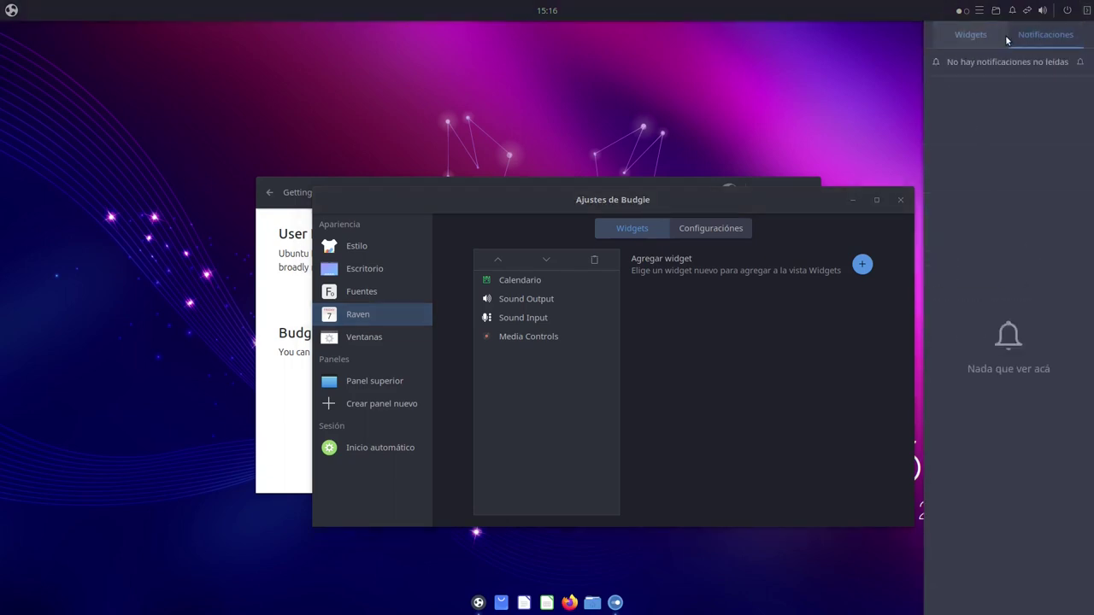
click(994, 40)
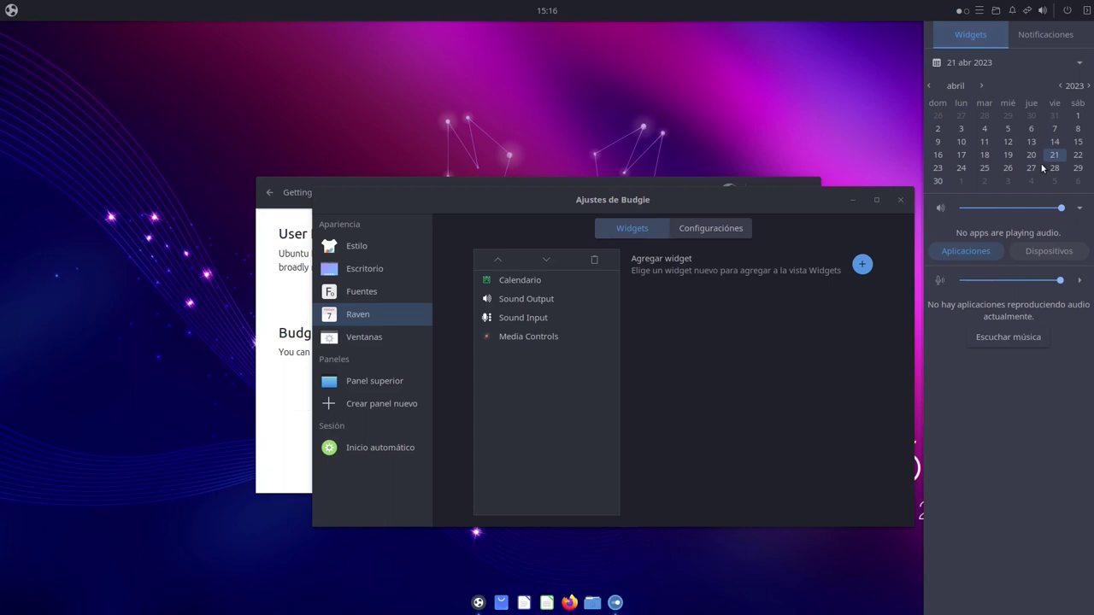
drag(1058, 213, 1050, 214)
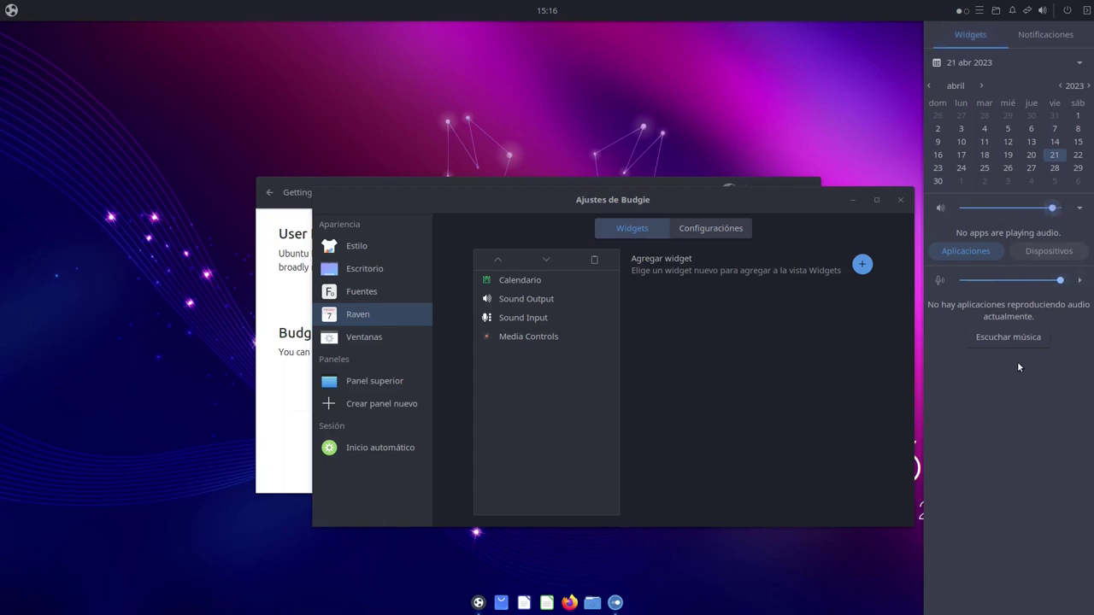
click(1050, 42)
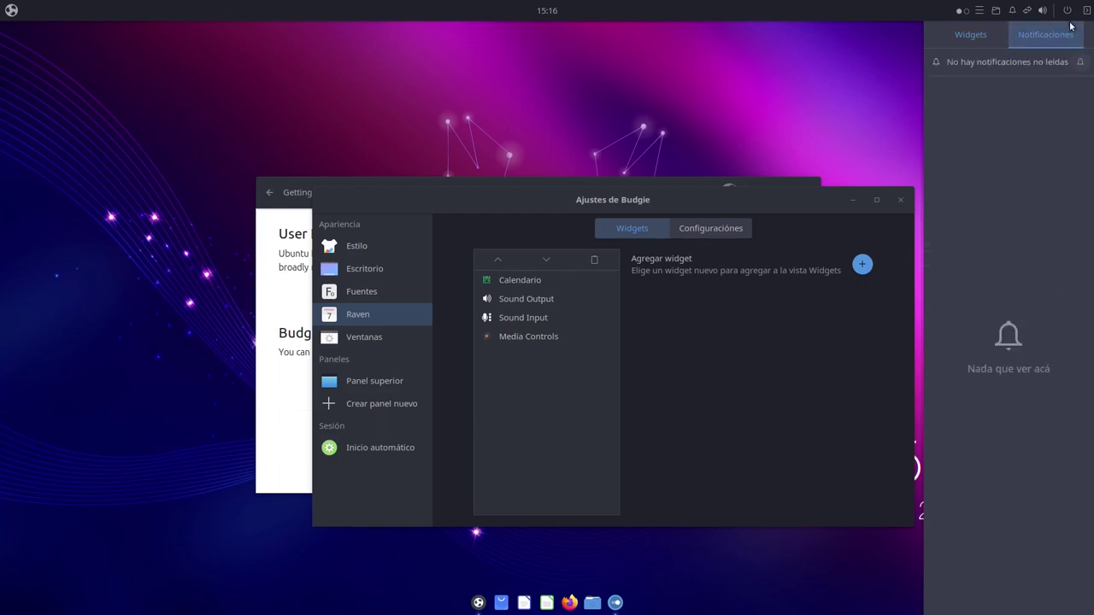
click(1088, 10)
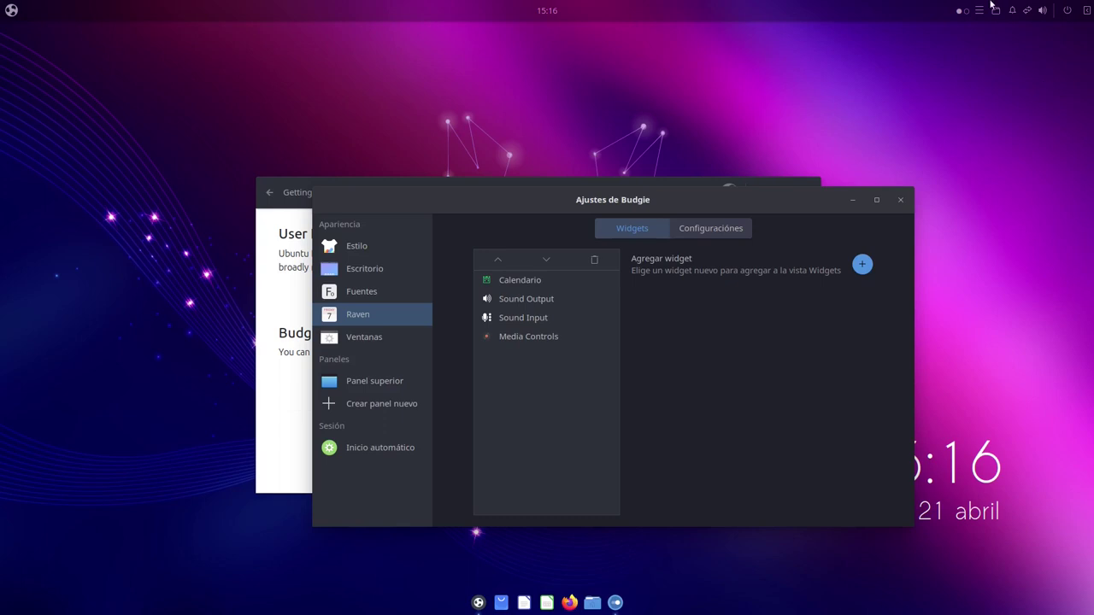
Try the panel's volume control, notifications and places applets
click(1045, 10)
drag(1055, 47, 1057, 46)
click(1027, 11)
click(1026, 11)
click(1027, 11)
click(1014, 12)
click(1013, 12)
click(1013, 13)
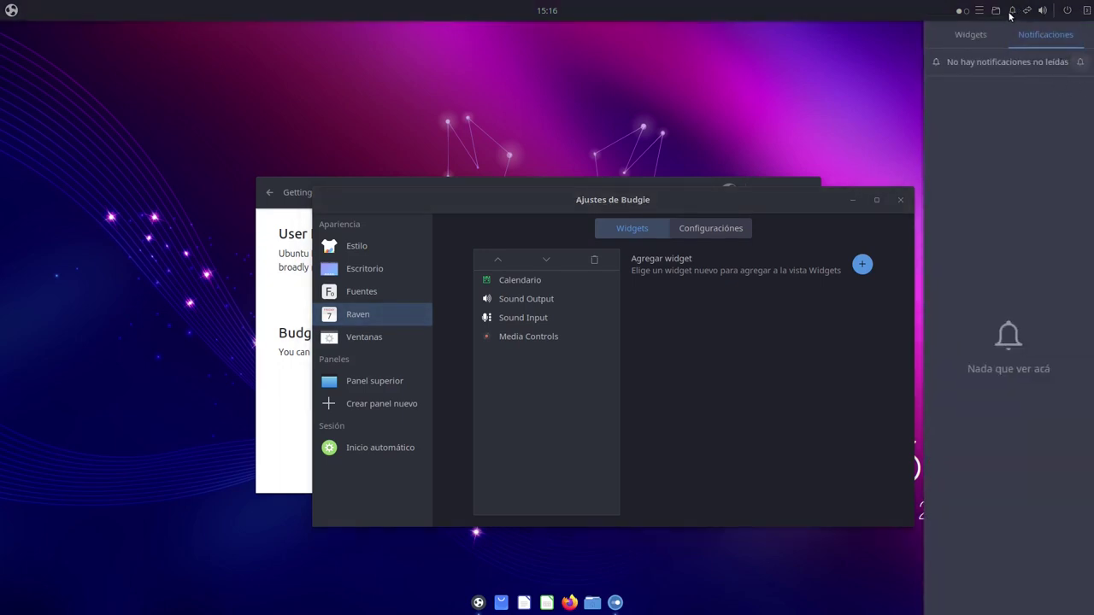
click(996, 10)
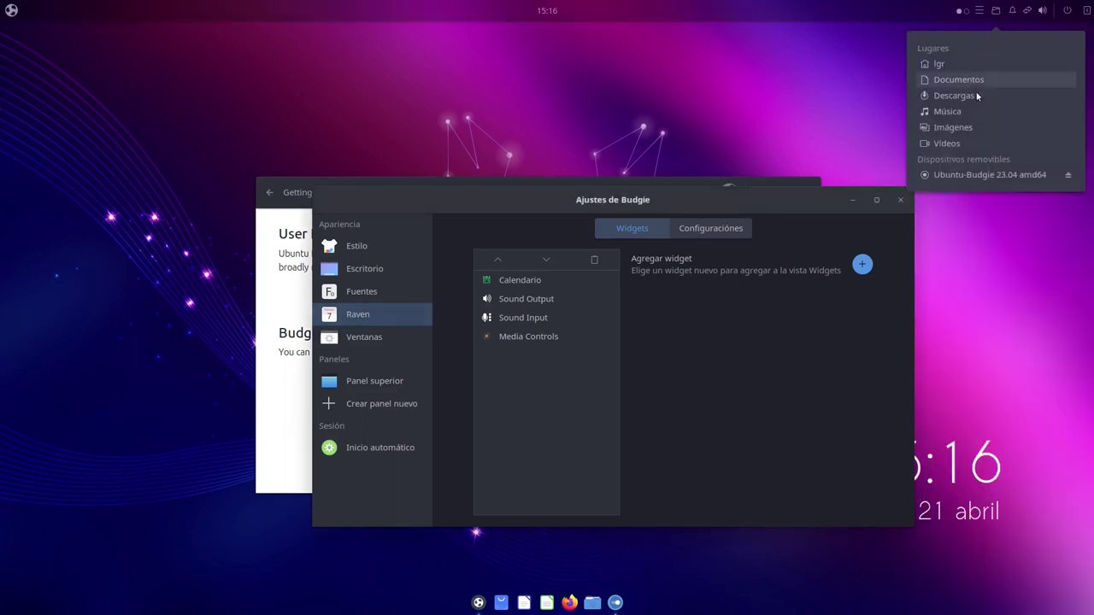
click(996, 12)
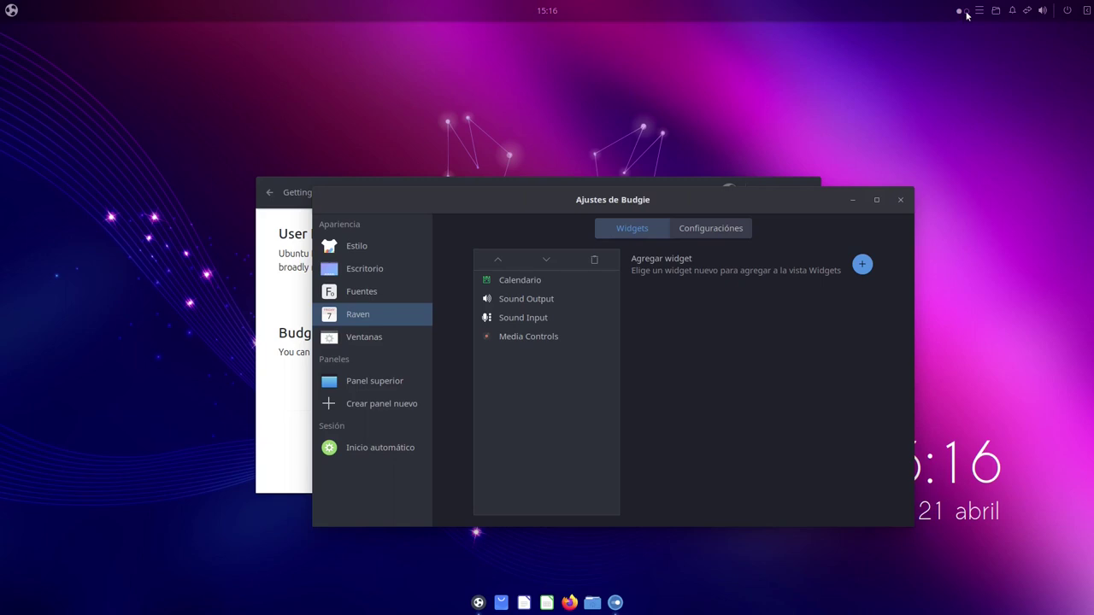
Reduce the workspace count from 2 to 1 in the workspace overview and verify it
click(968, 14)
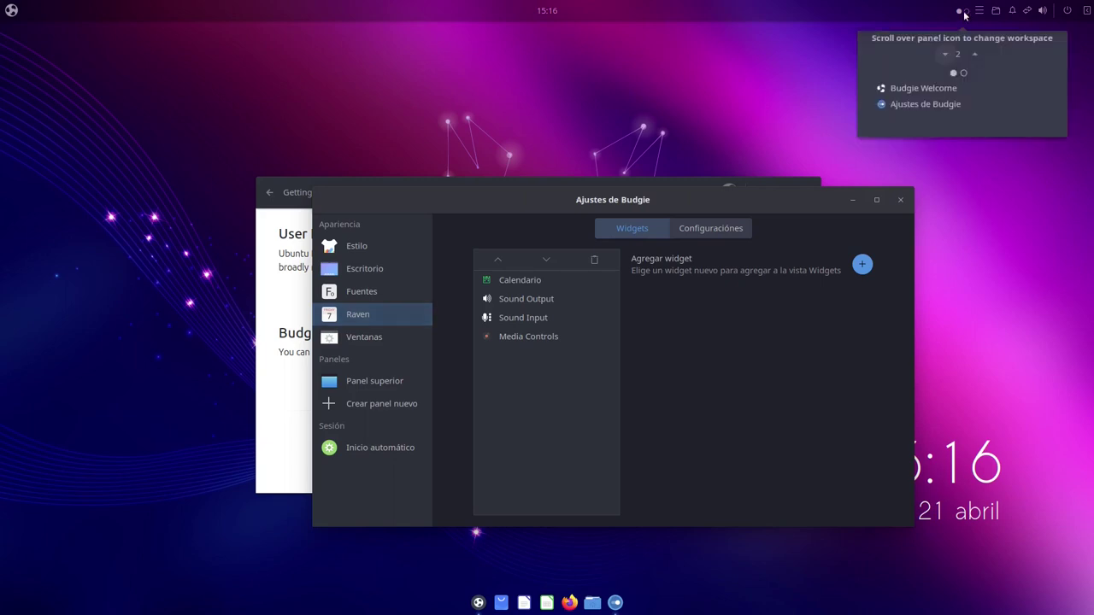
click(958, 17)
click(969, 14)
click(967, 14)
click(968, 15)
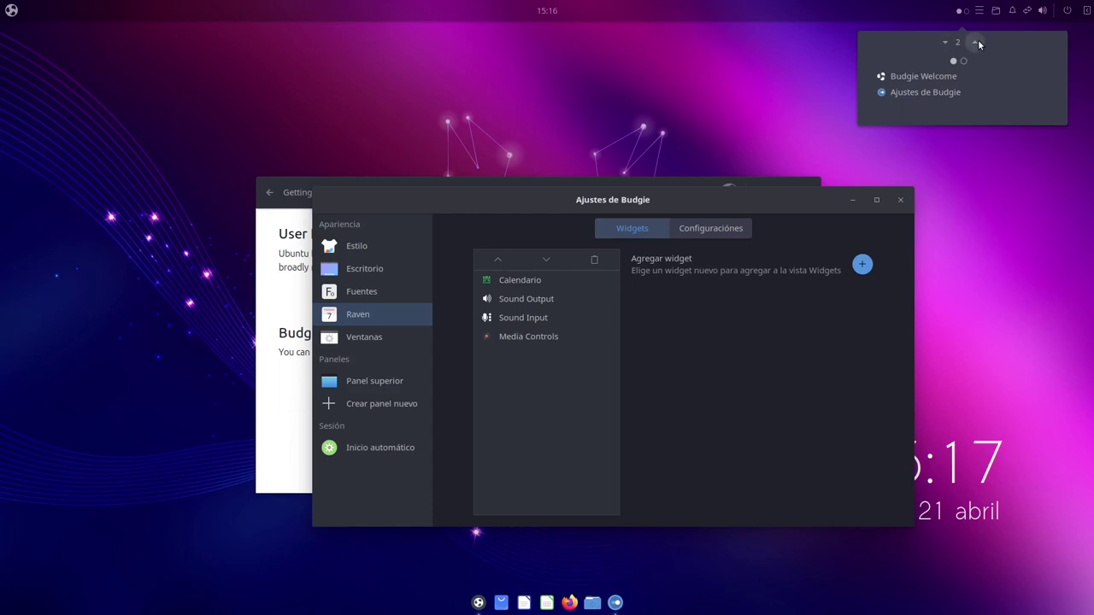
click(944, 43)
click(966, 11)
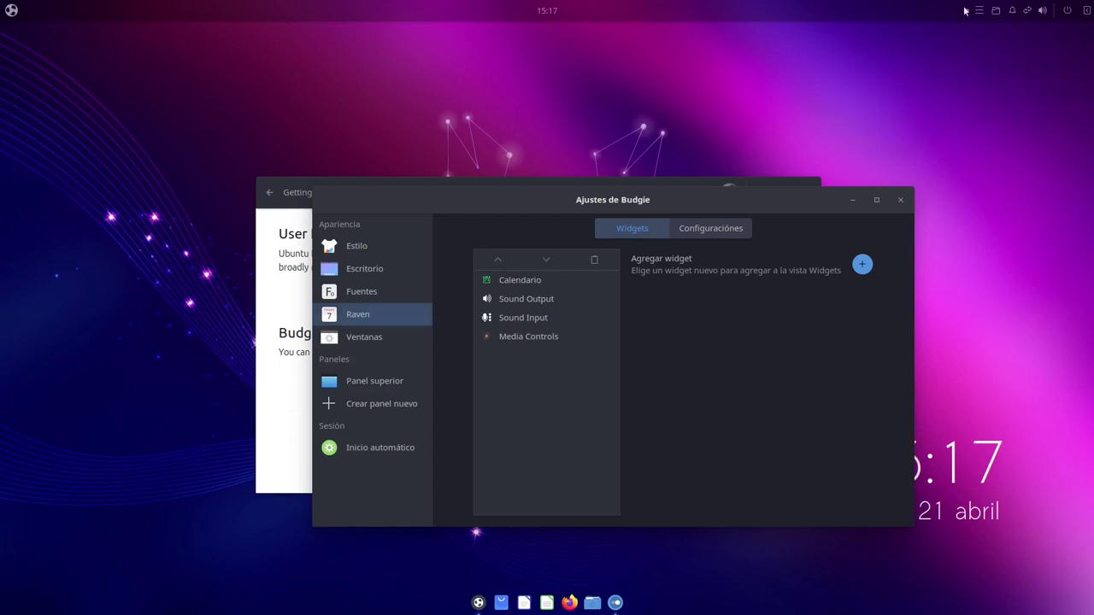
click(972, 11)
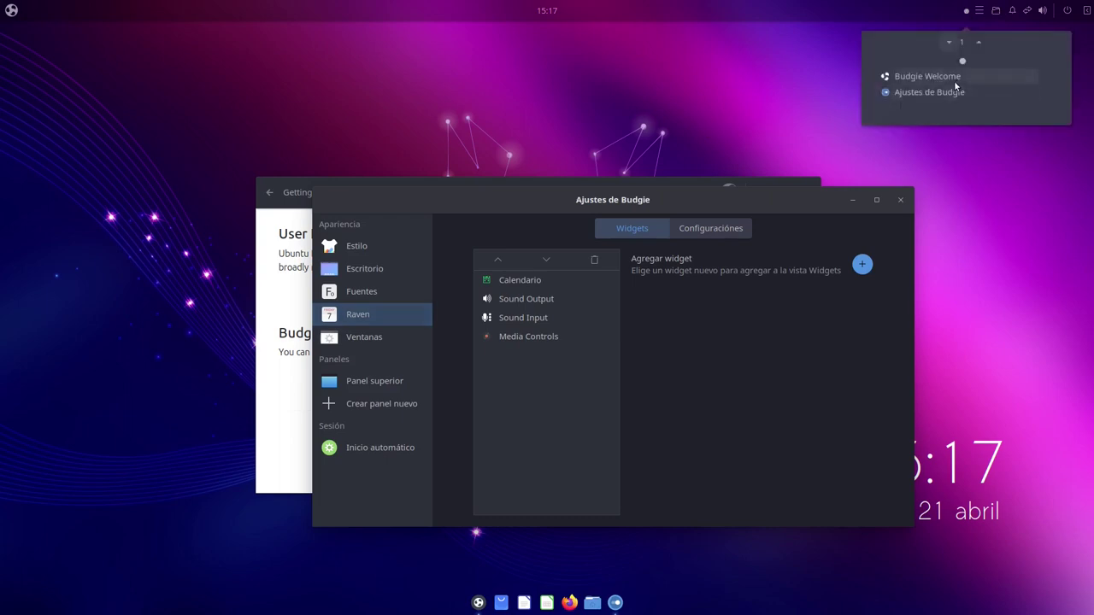
click(291, 137)
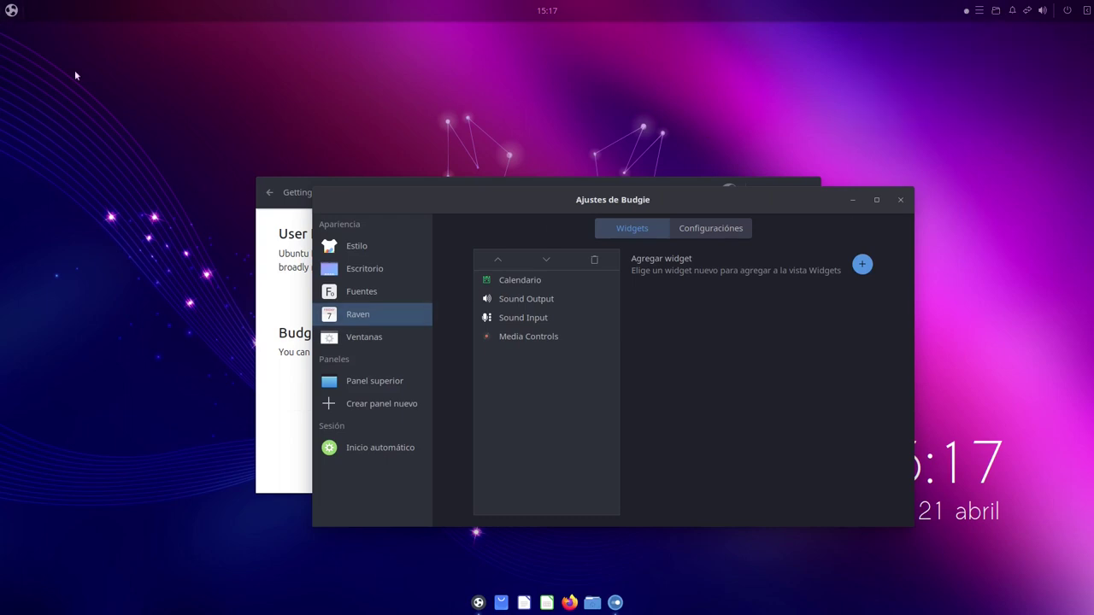
Review the Ventanas and Inicio automático pages, then close Budgie Desktop Settings
drag(543, 201, 632, 93)
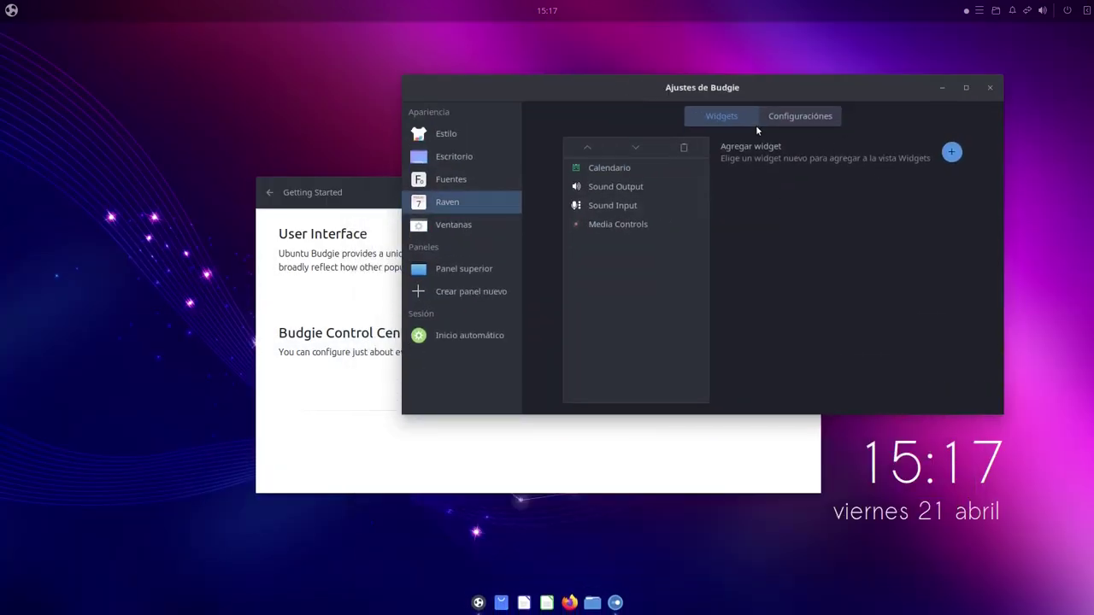
click(459, 235)
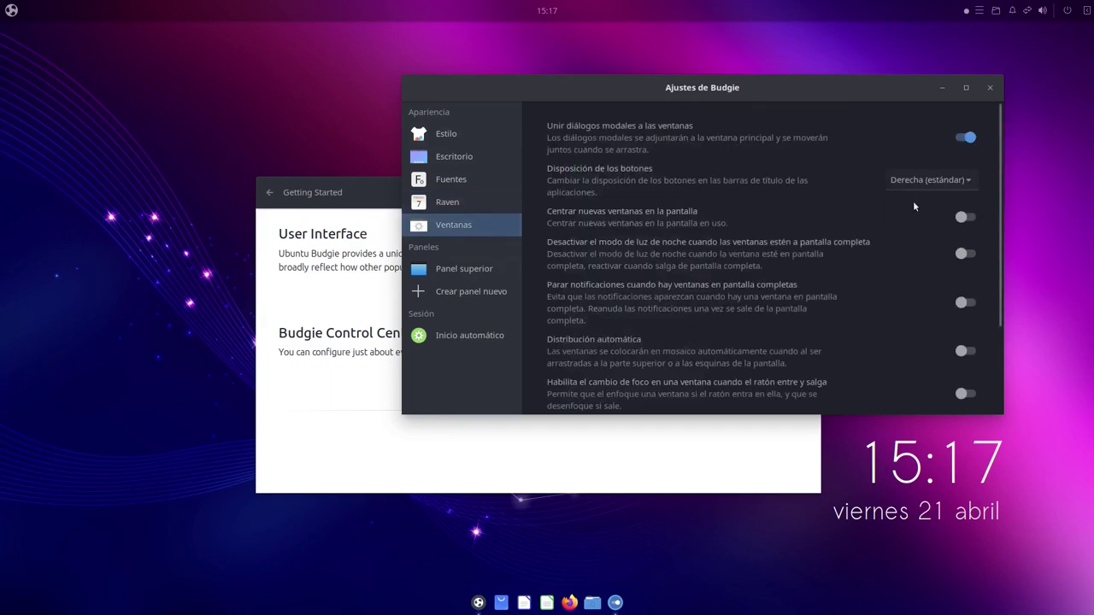
click(445, 339)
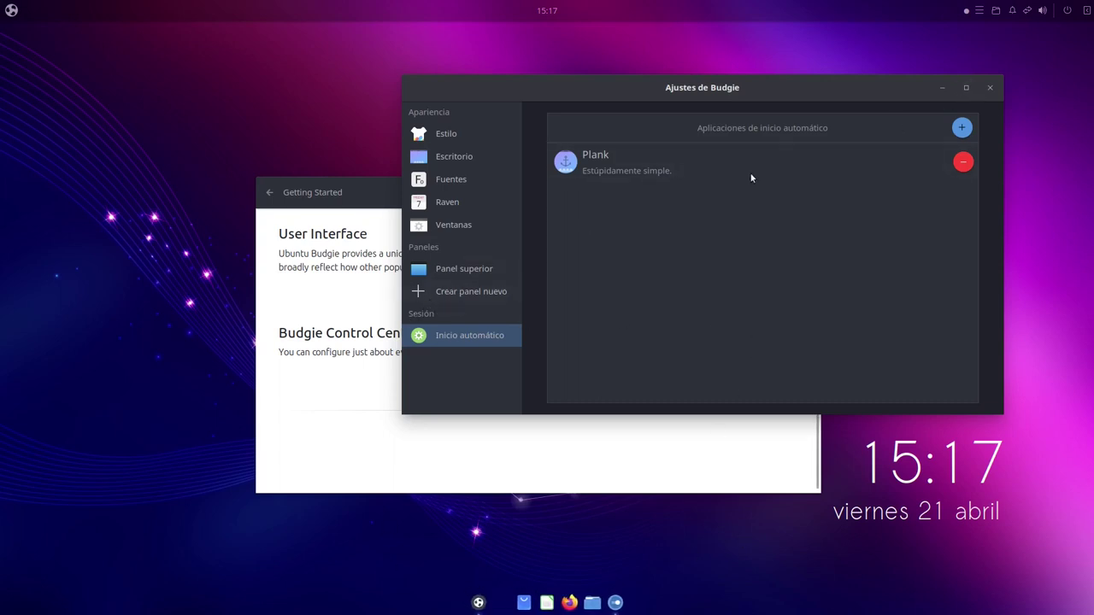
click(987, 89)
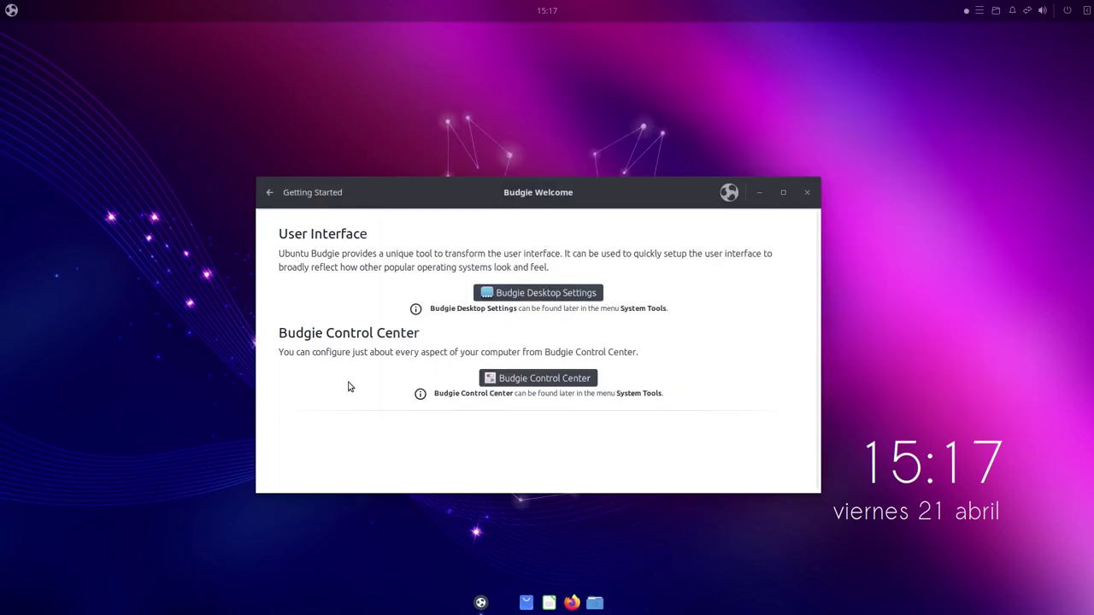
click(532, 383)
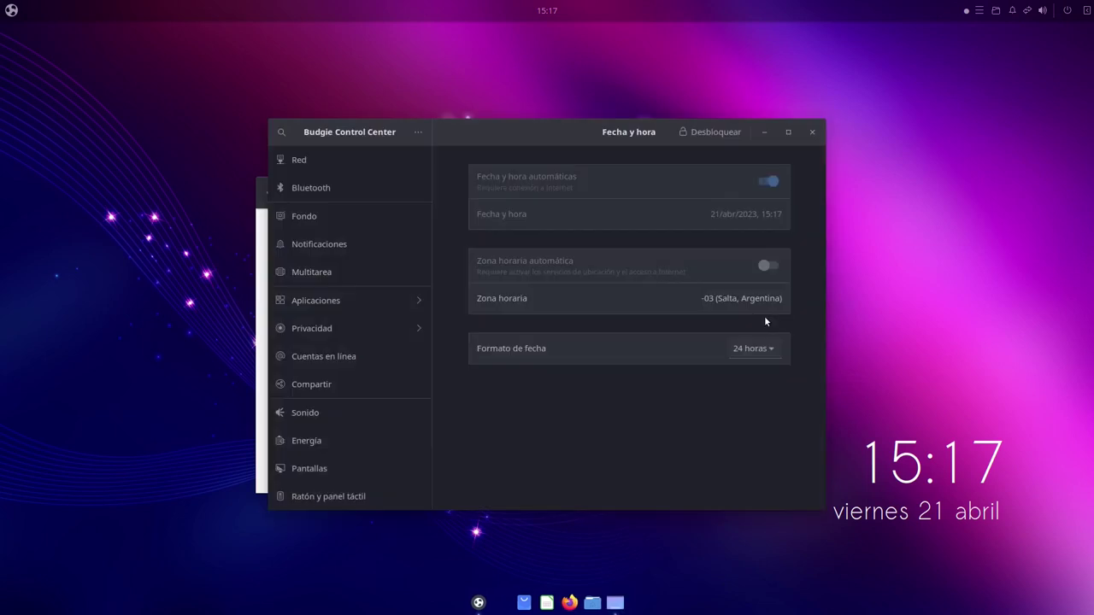
scroll(391, 414, down, 5)
scroll(395, 389, up, 5)
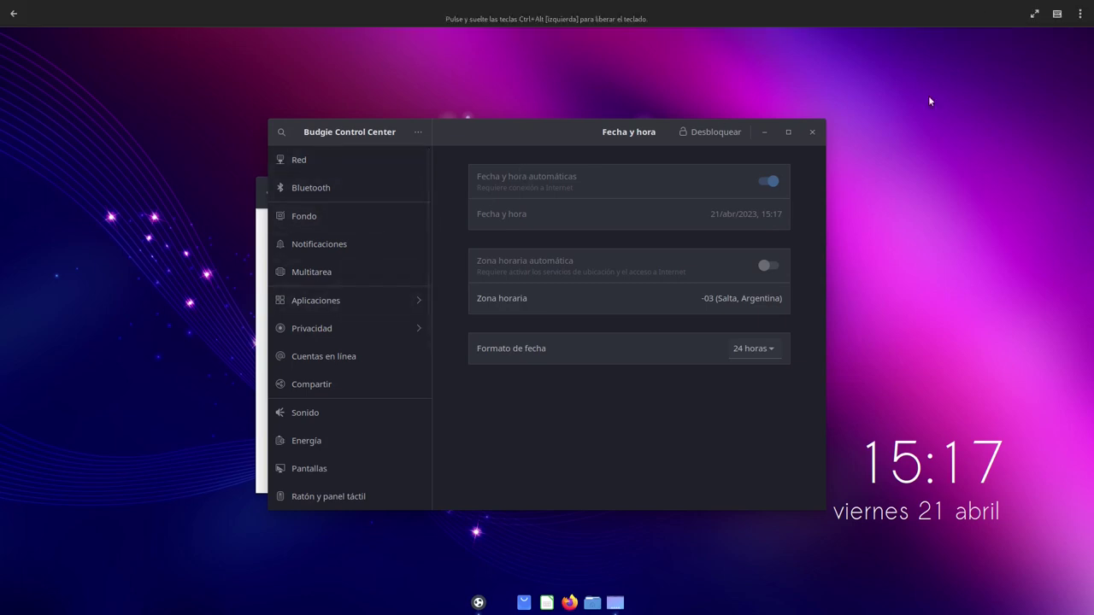
click(812, 132)
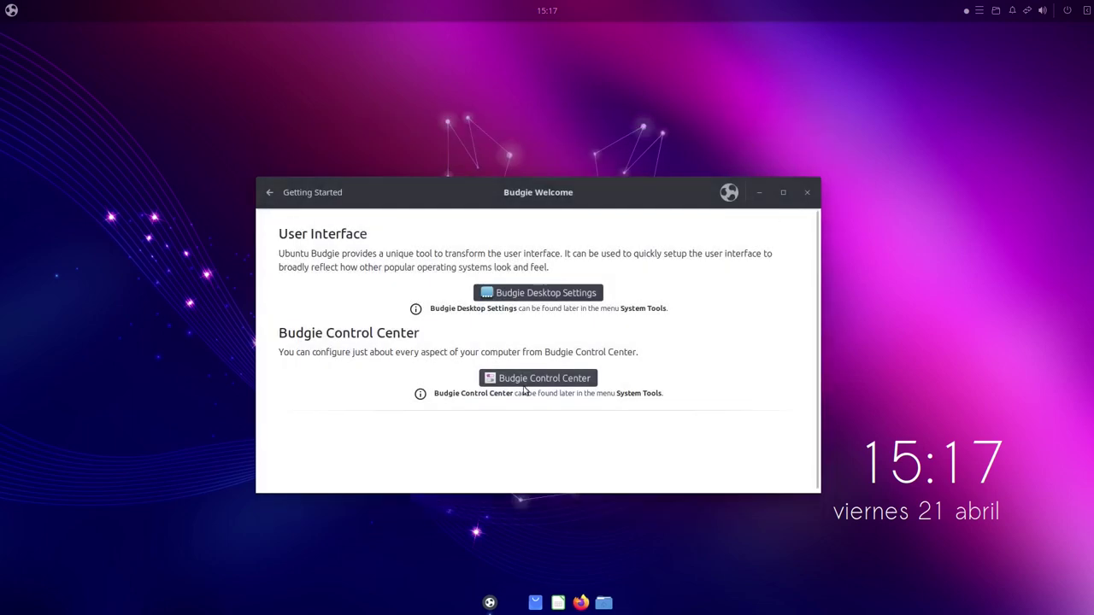
Return to Budgie Welcome's main menu and open Makeovers & Layouts
click(321, 196)
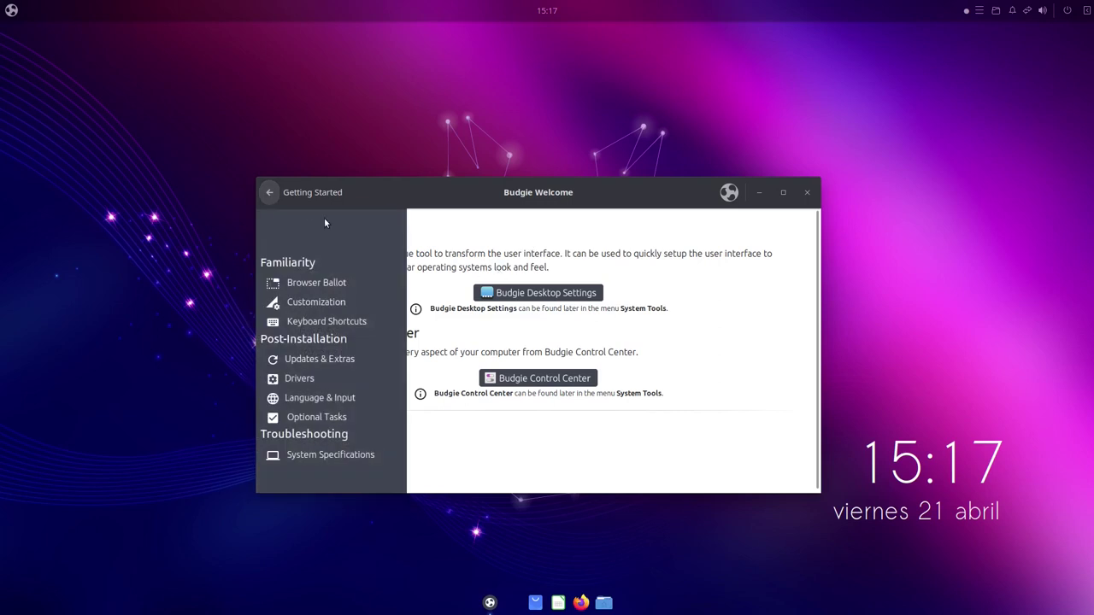
click(270, 194)
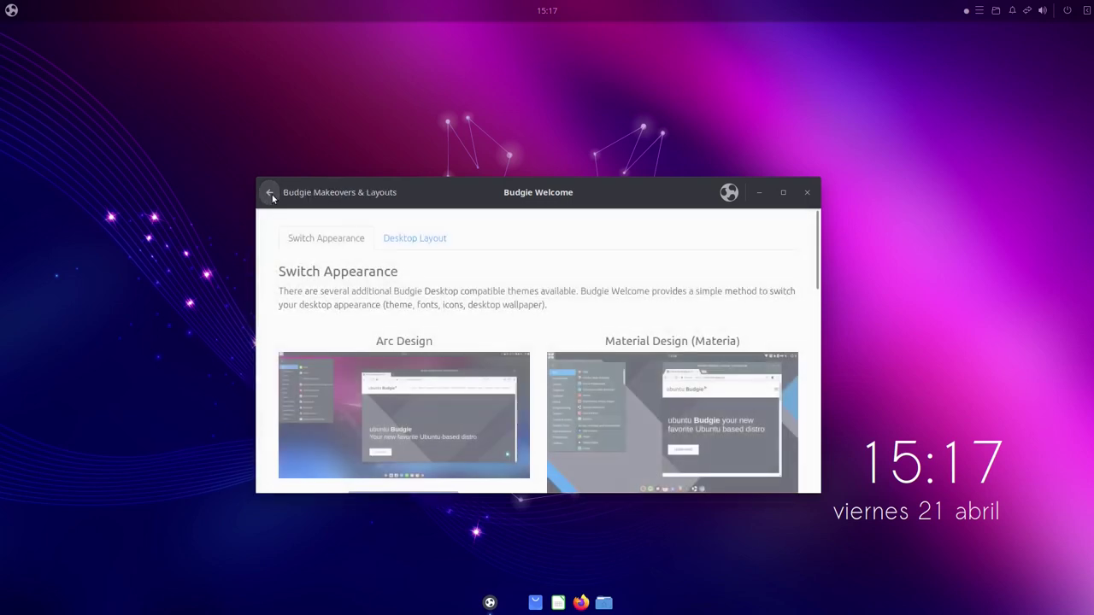
click(271, 194)
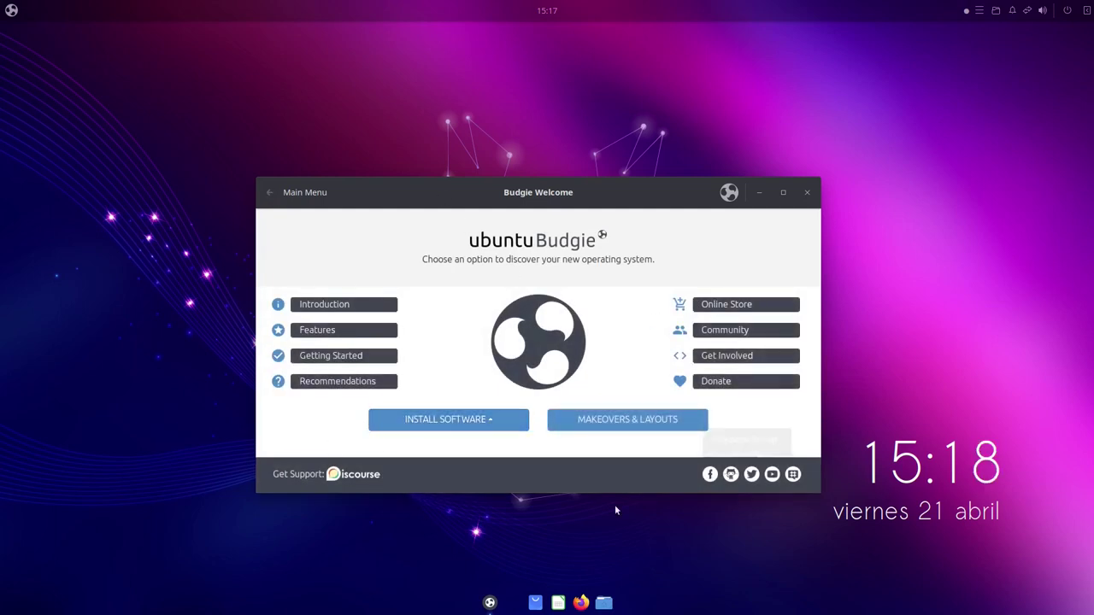
click(627, 420)
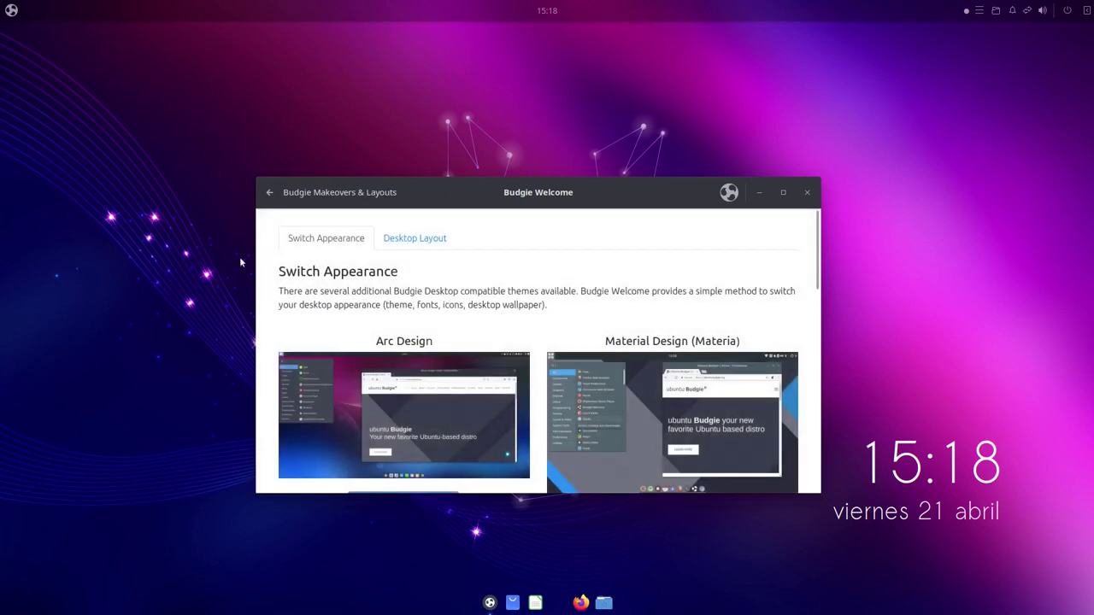
Scroll through the theme previews down to QogirBudgie and WhiteSur
scroll(526, 315, down, 3)
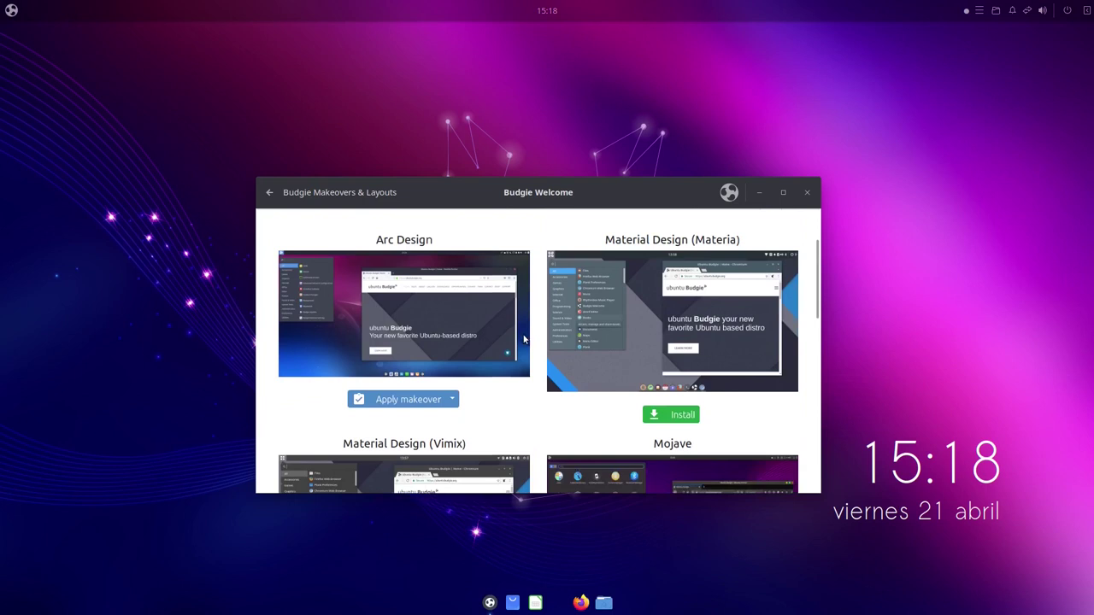
scroll(325, 320, down, 3)
scroll(325, 320, up, 3)
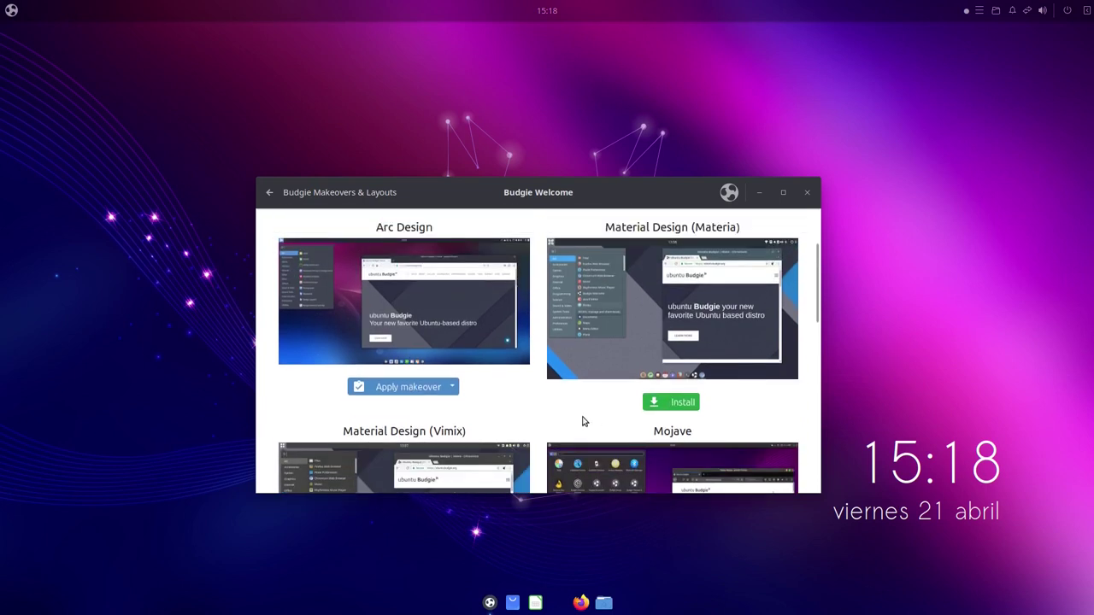
scroll(583, 421, up, 1)
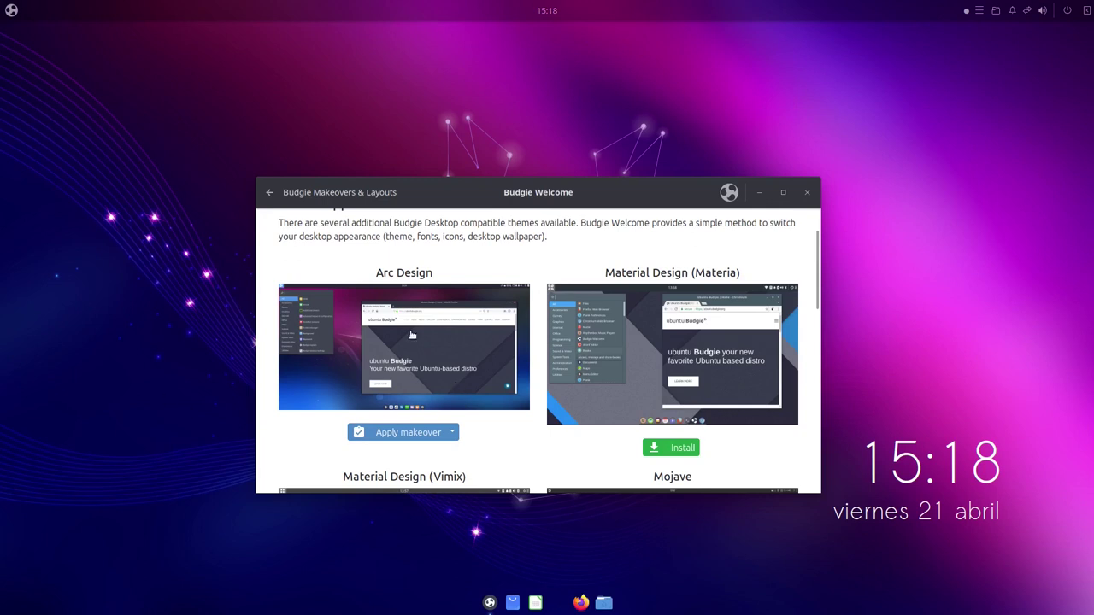
scroll(681, 314, down, 1)
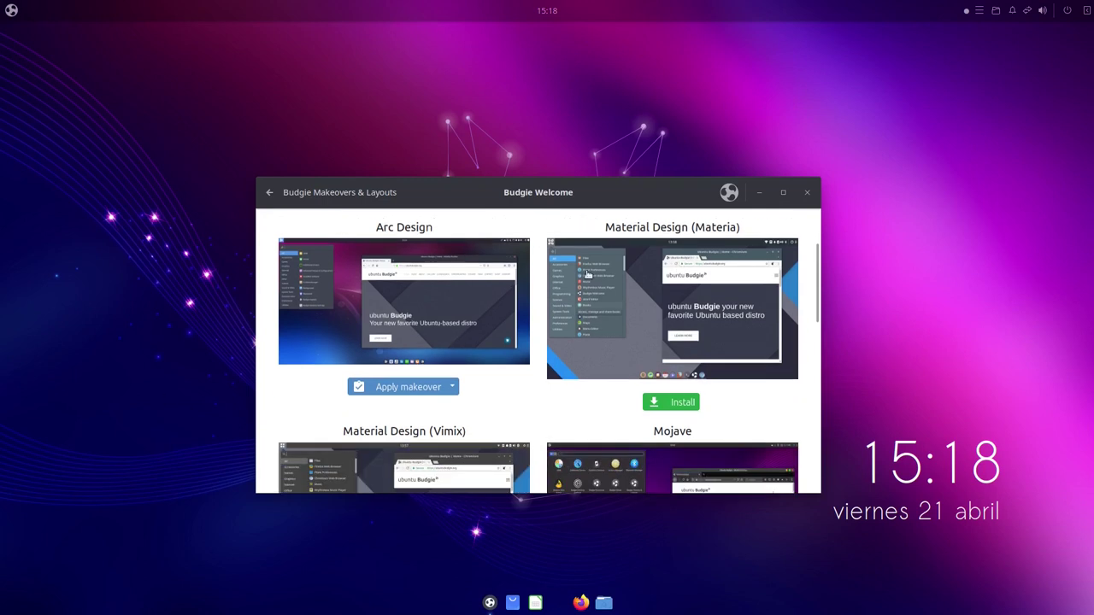
scroll(758, 238, down, 2)
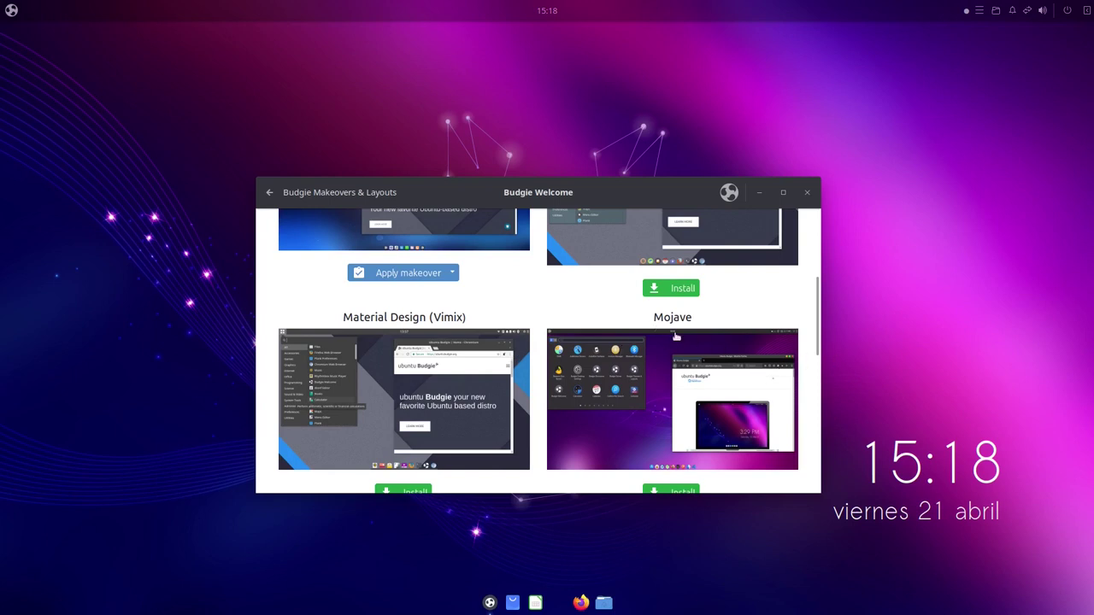
scroll(397, 363, down, 1)
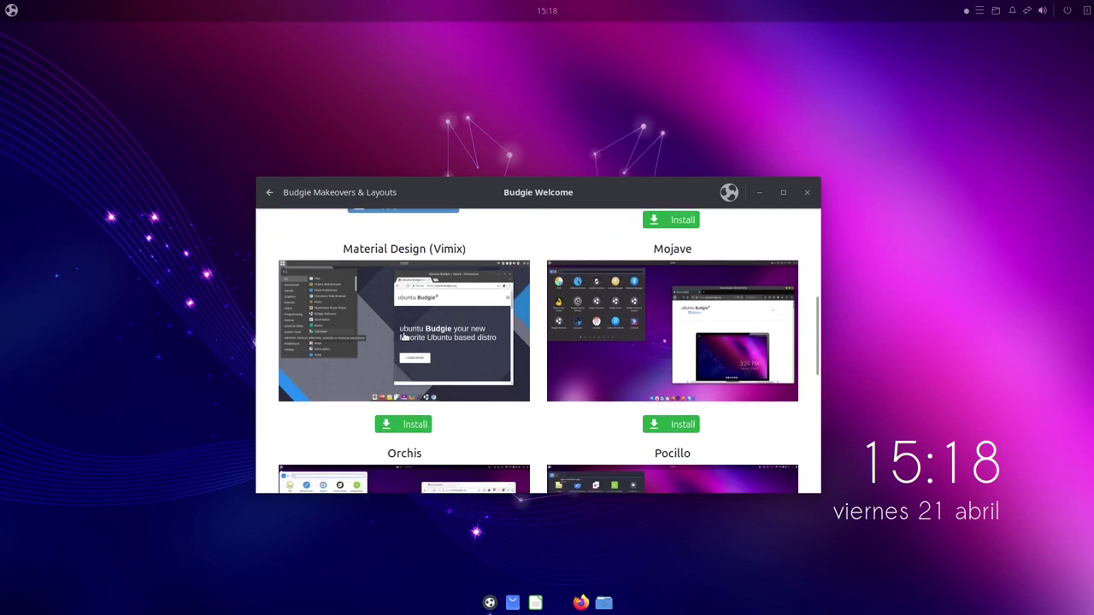
scroll(489, 367, down, 3)
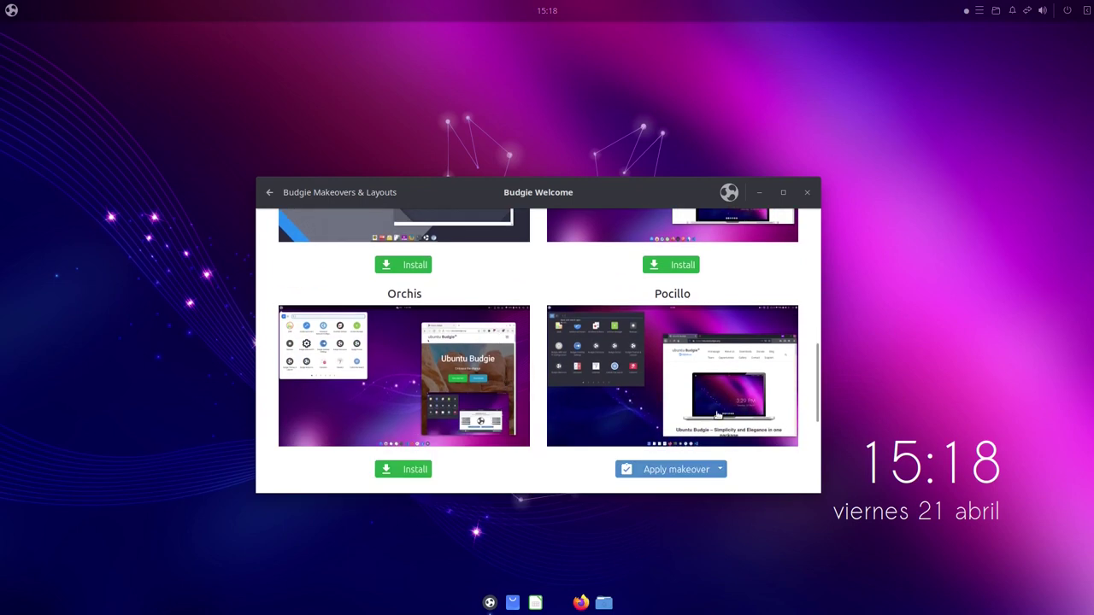
scroll(706, 412, down, 1)
scroll(610, 319, down, 1)
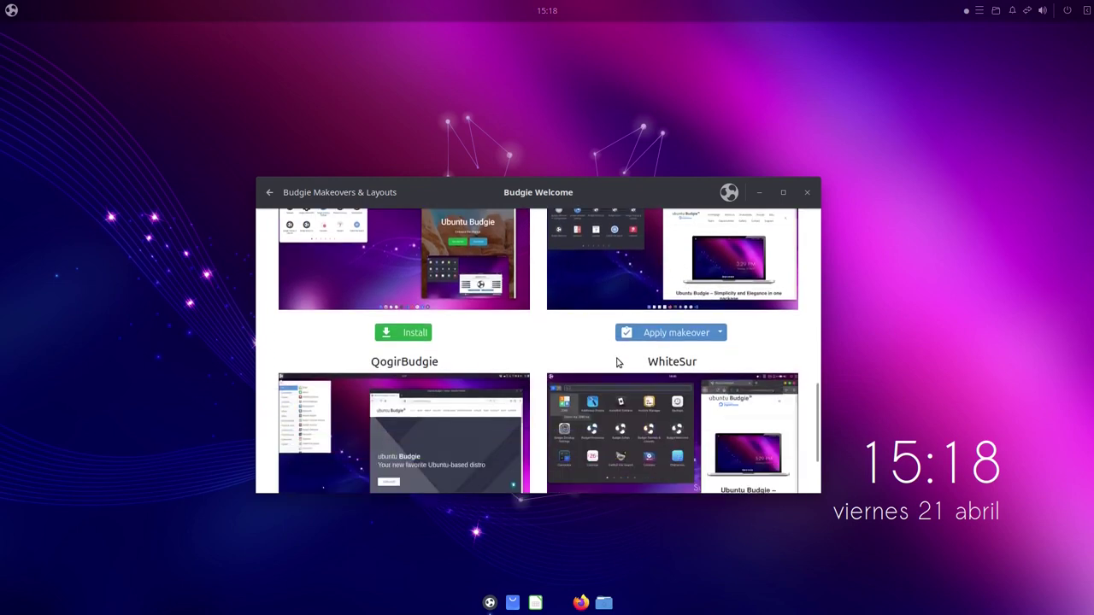
scroll(423, 309, down, 3)
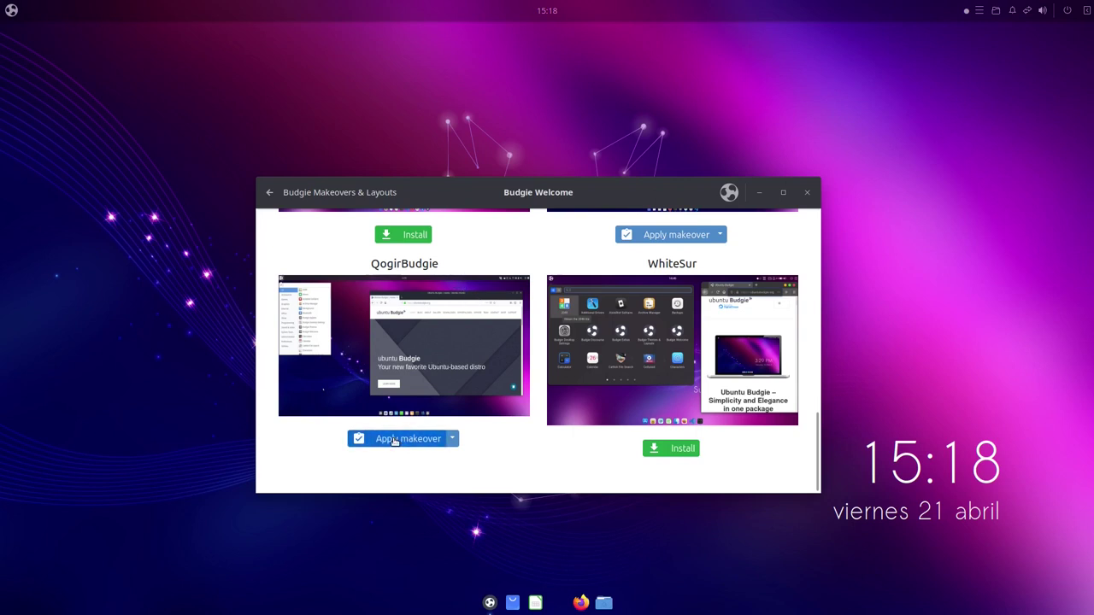
scroll(398, 418, up, 1)
scroll(402, 393, down, 1)
Accept installing QogirBudgie's theme snaps, cancel at the password prompt, and dismiss the notice
scroll(408, 363, up, 1)
scroll(408, 363, down, 1)
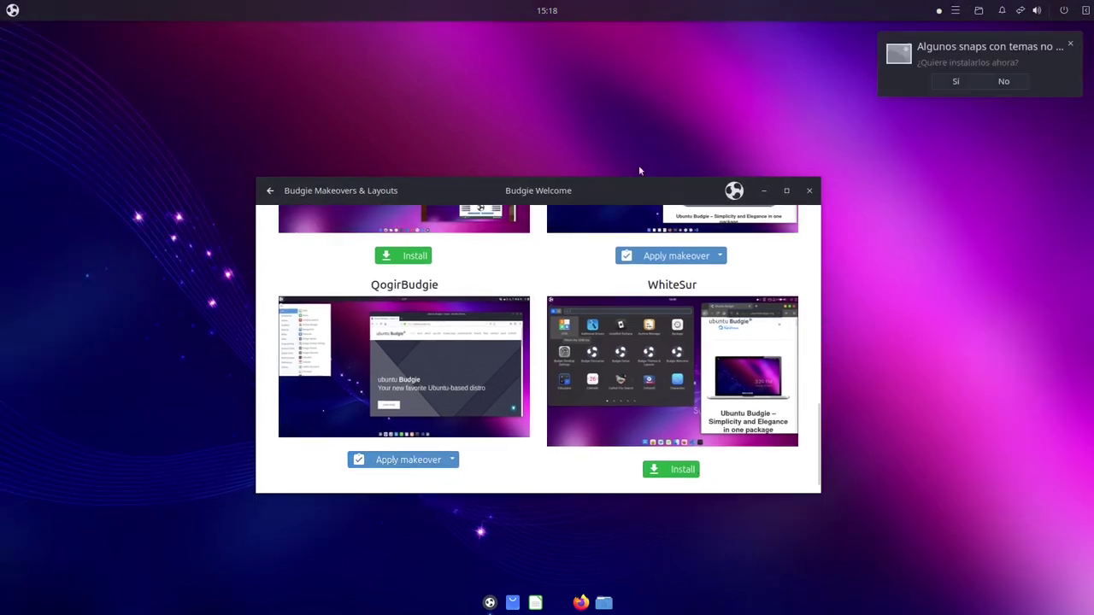
click(1008, 86)
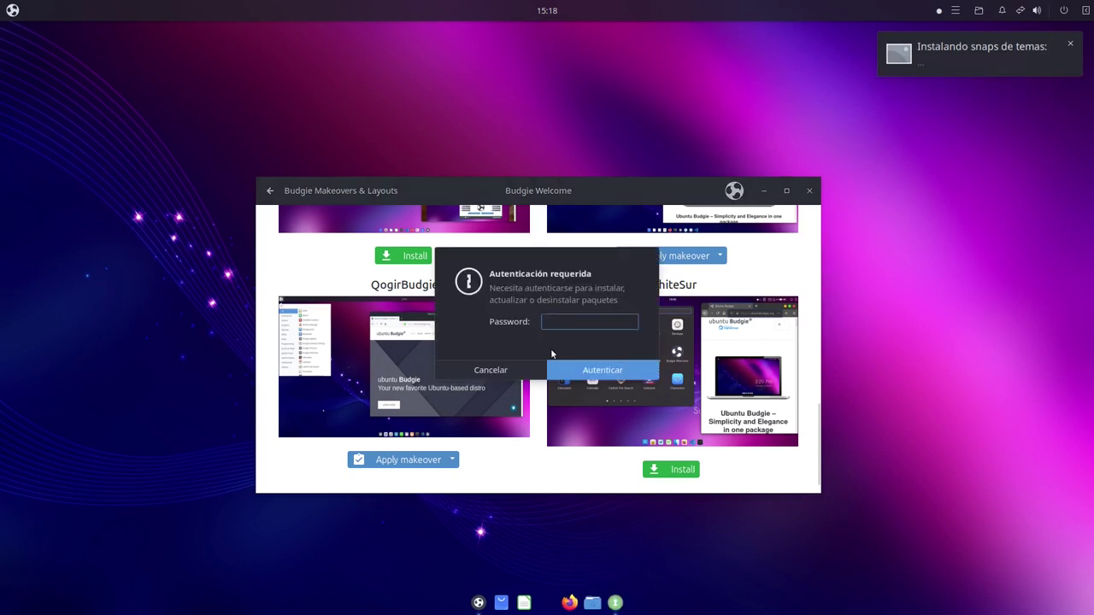
click(500, 369)
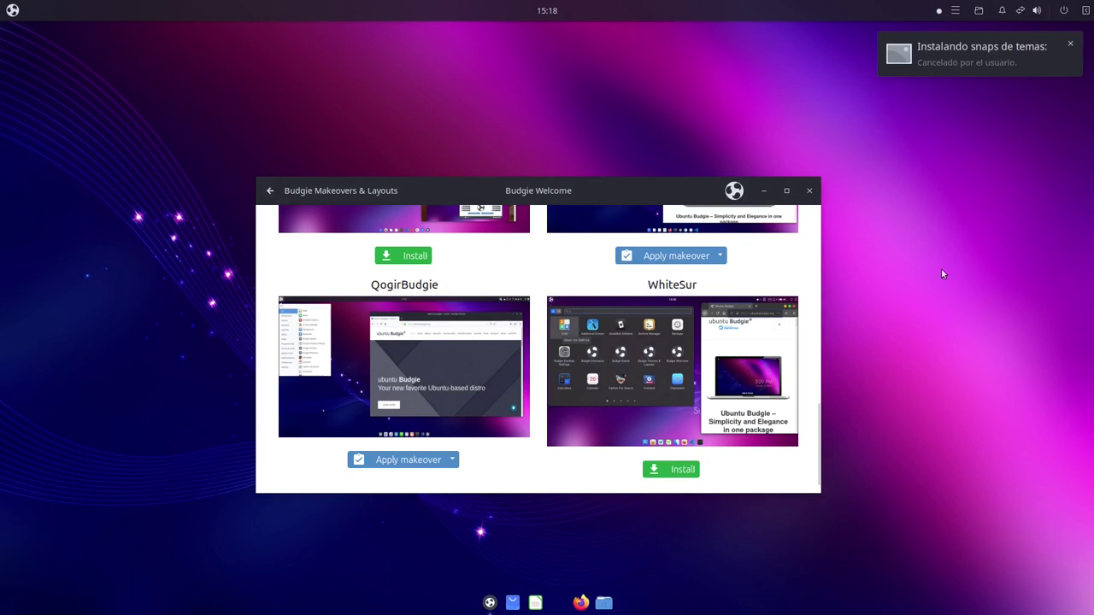
click(1070, 43)
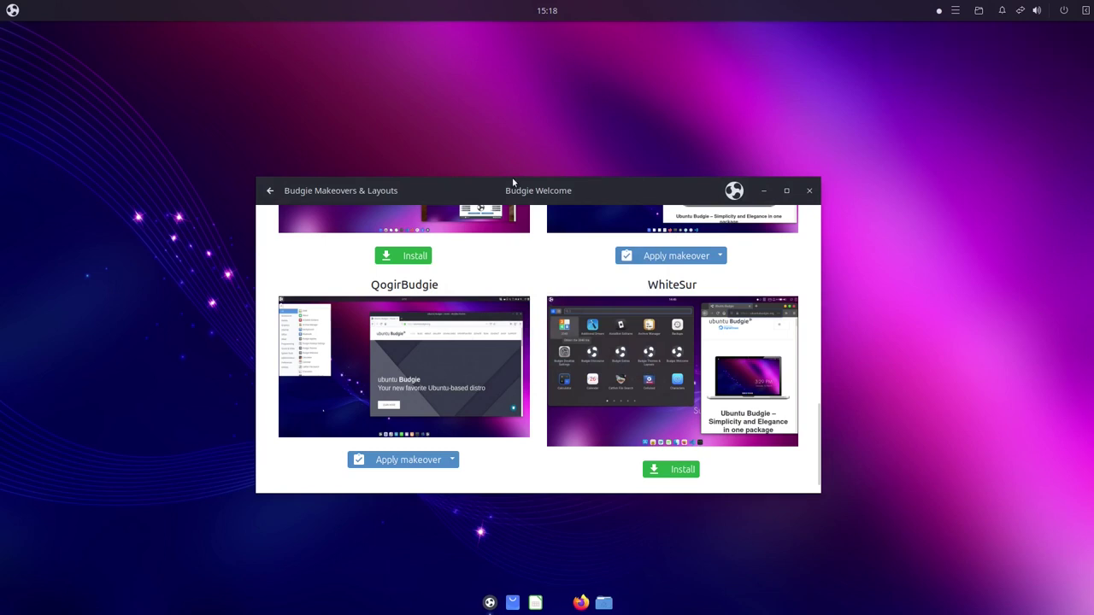
drag(520, 195, 620, 147)
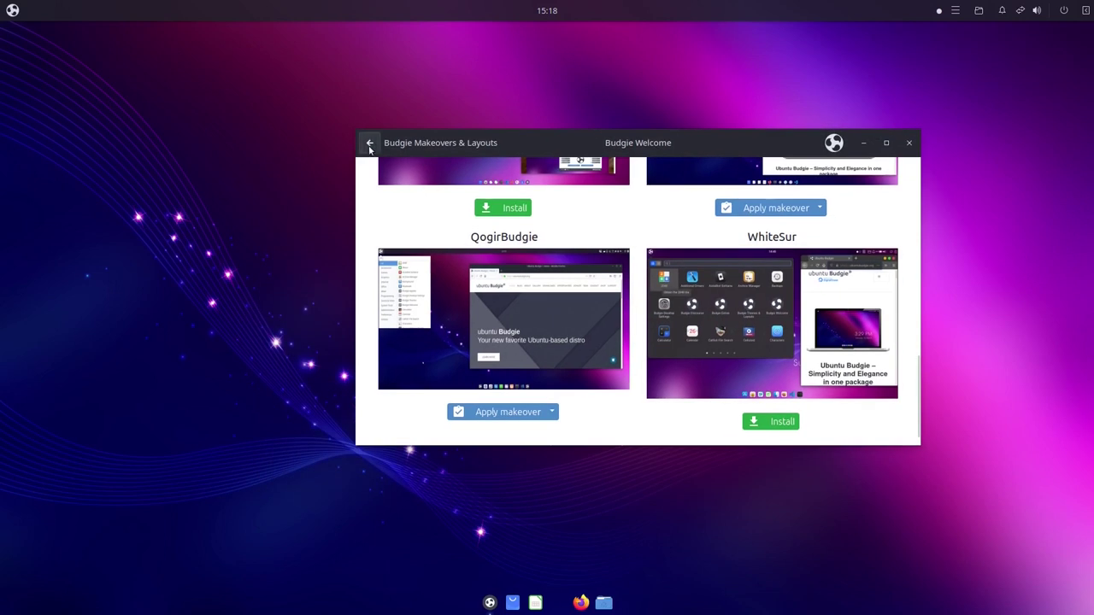
Return to Budgie Welcome's main menu and reposition the window
click(369, 143)
drag(747, 151, 680, 226)
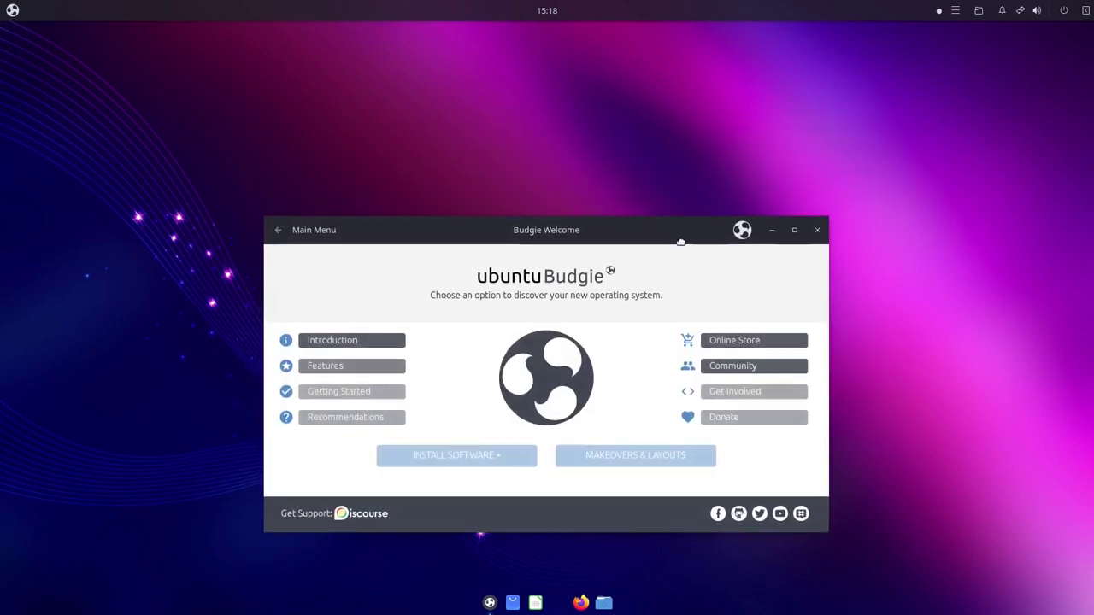
drag(681, 184, 681, 159)
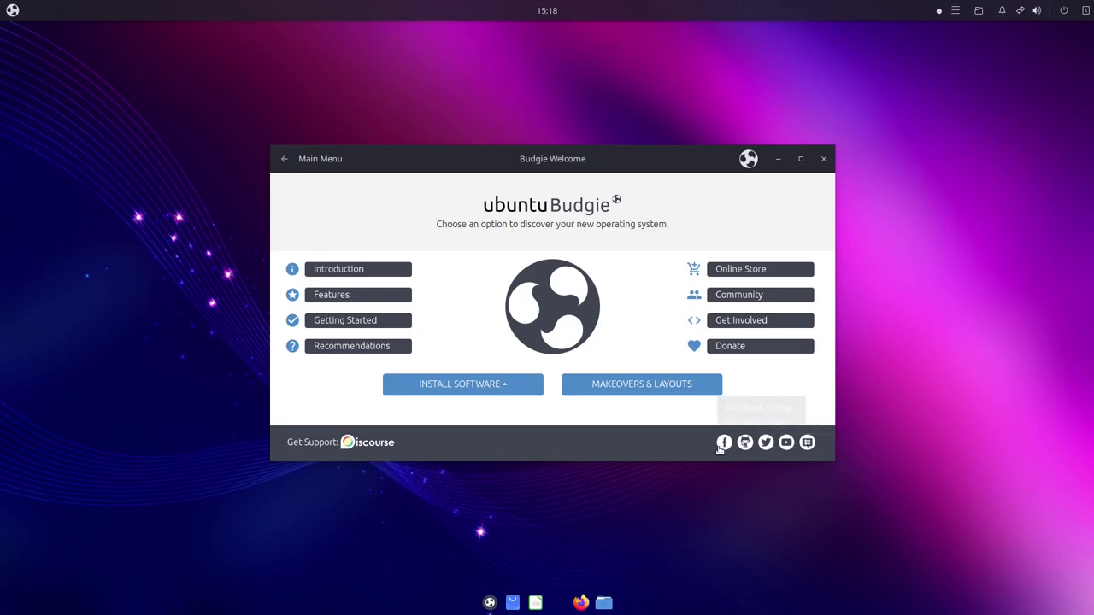
Open Software Center from Install Software, then close it and Budgie Welcome
click(454, 390)
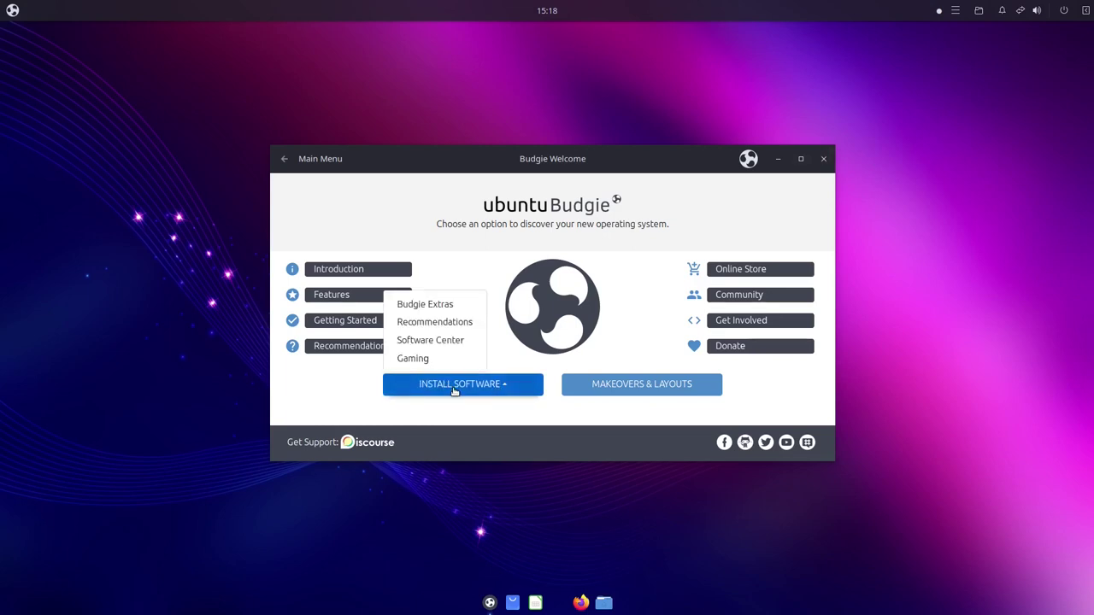
click(454, 390)
click(441, 386)
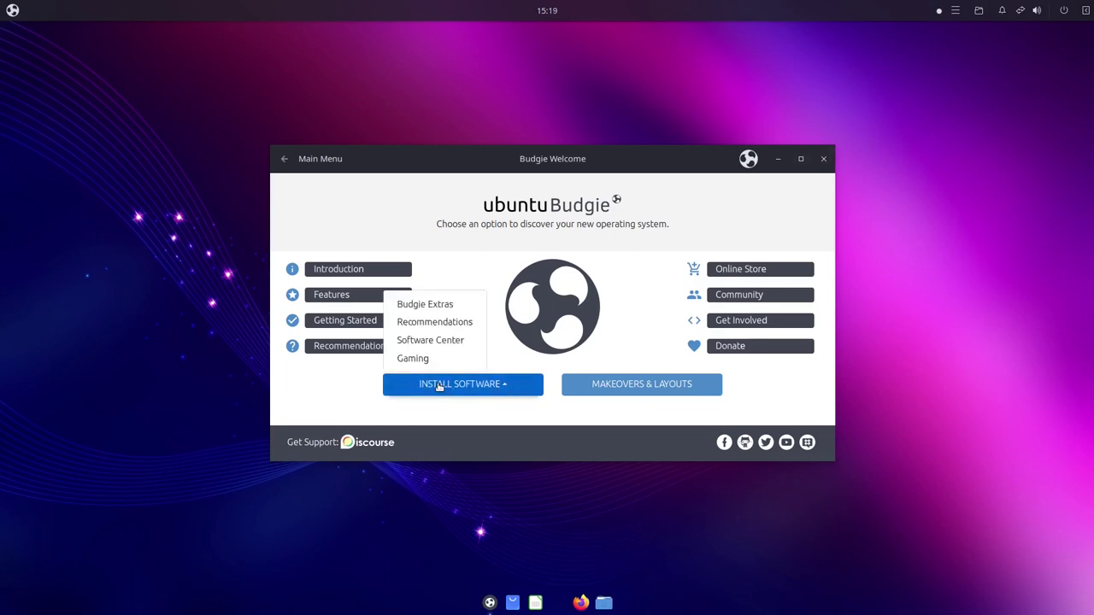
click(450, 341)
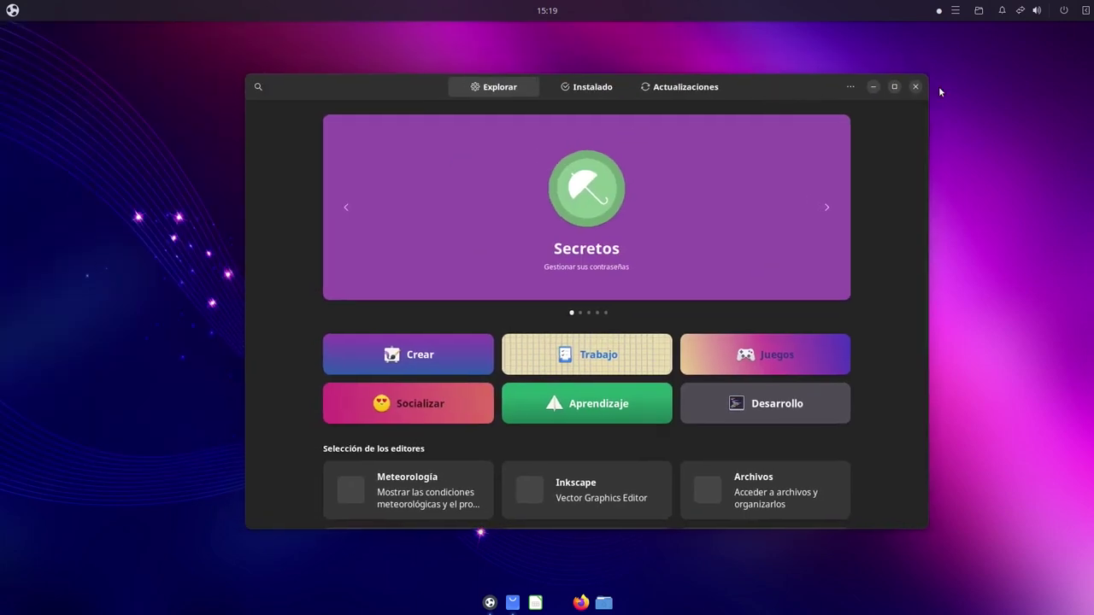
click(913, 86)
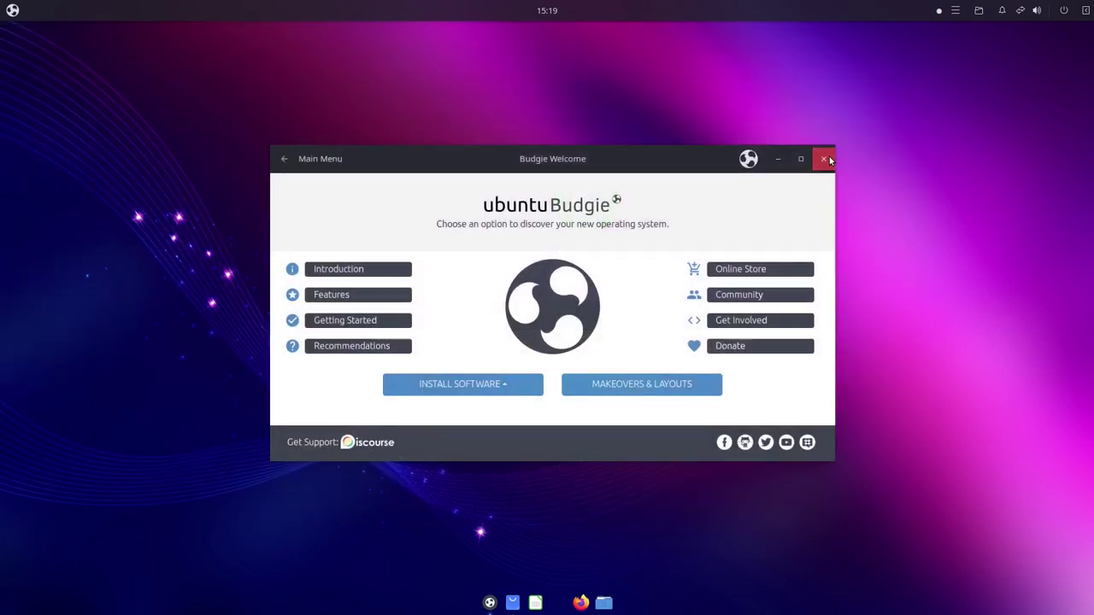
key(alt+F4)
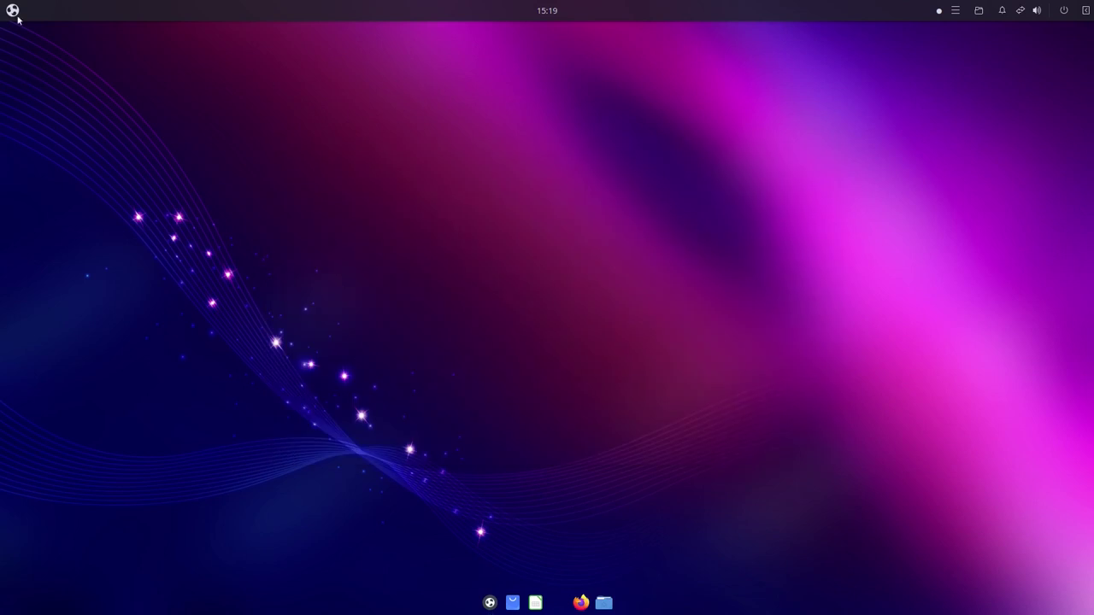
Open the Budgie application menu and toggle between its category list and icon grid views
click(12, 11)
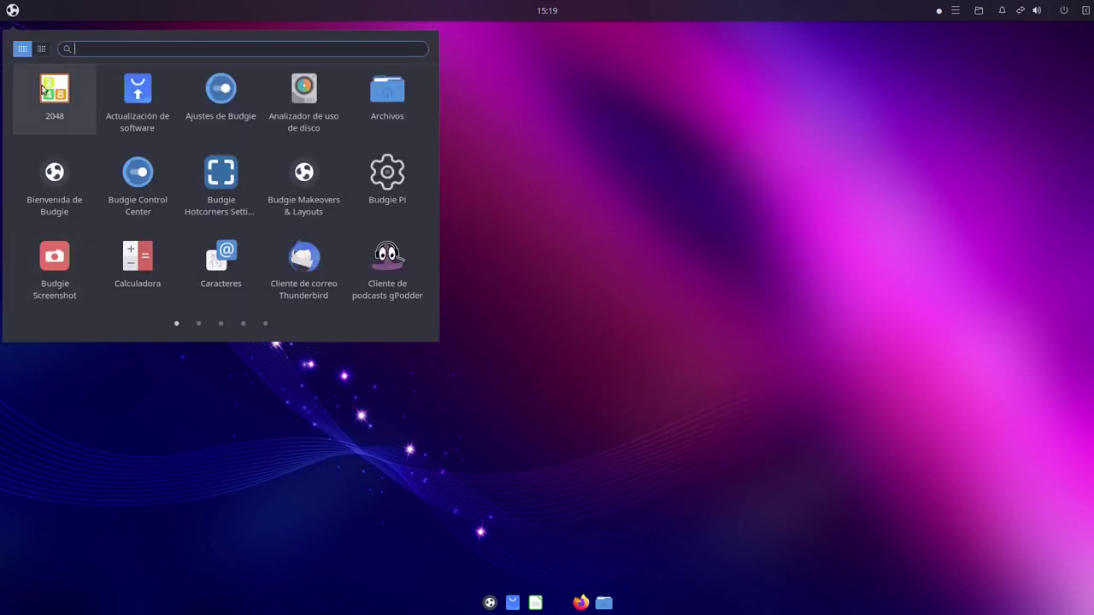
click(11, 12)
click(8, 11)
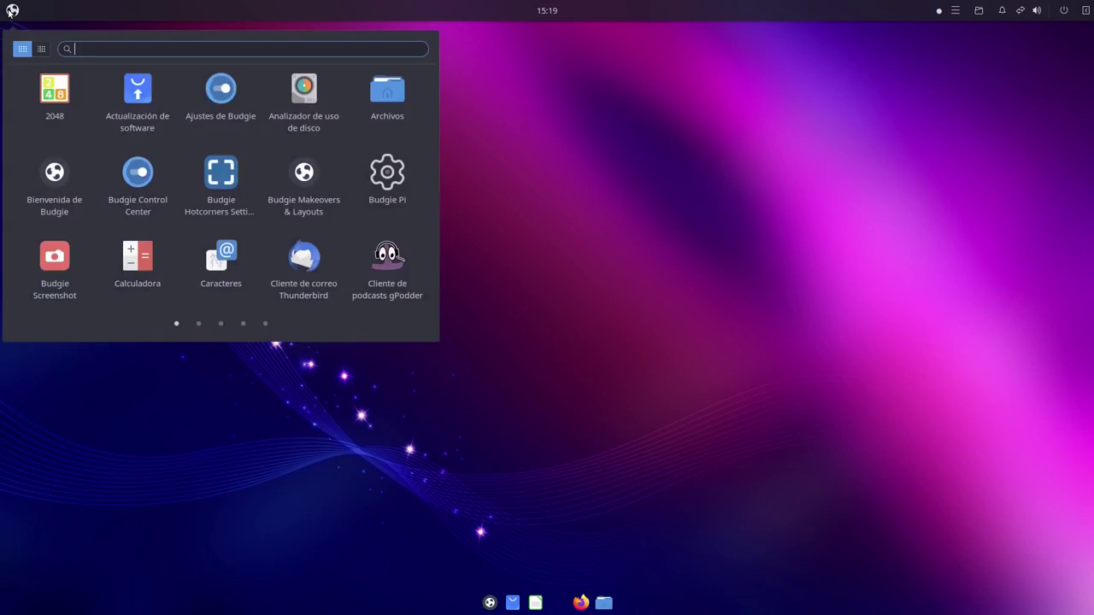
click(41, 49)
click(23, 49)
click(40, 50)
click(24, 50)
click(39, 50)
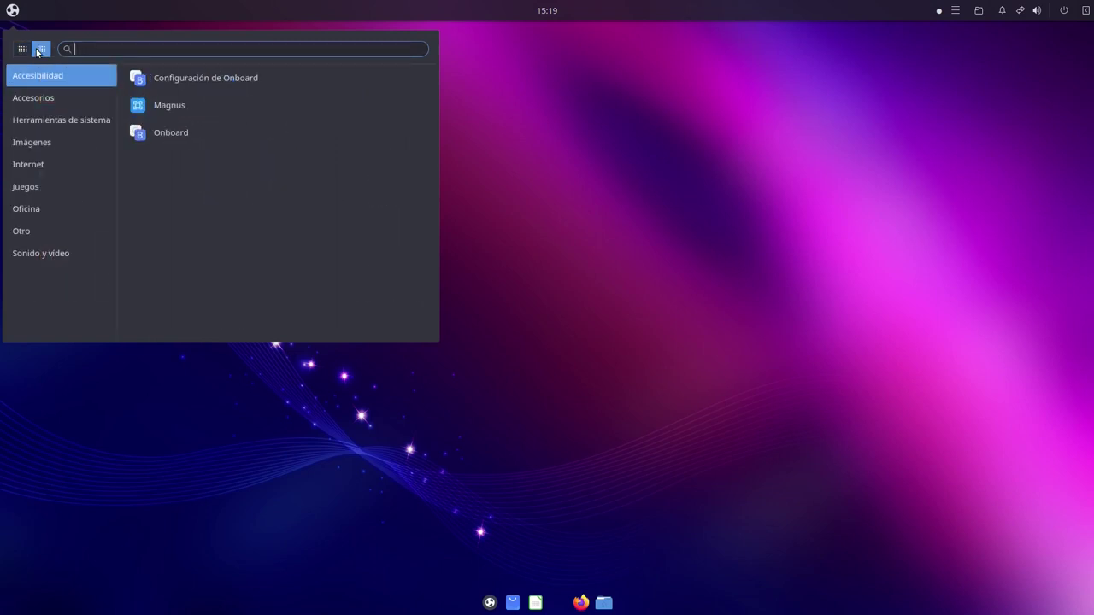
click(23, 49)
click(40, 50)
click(22, 48)
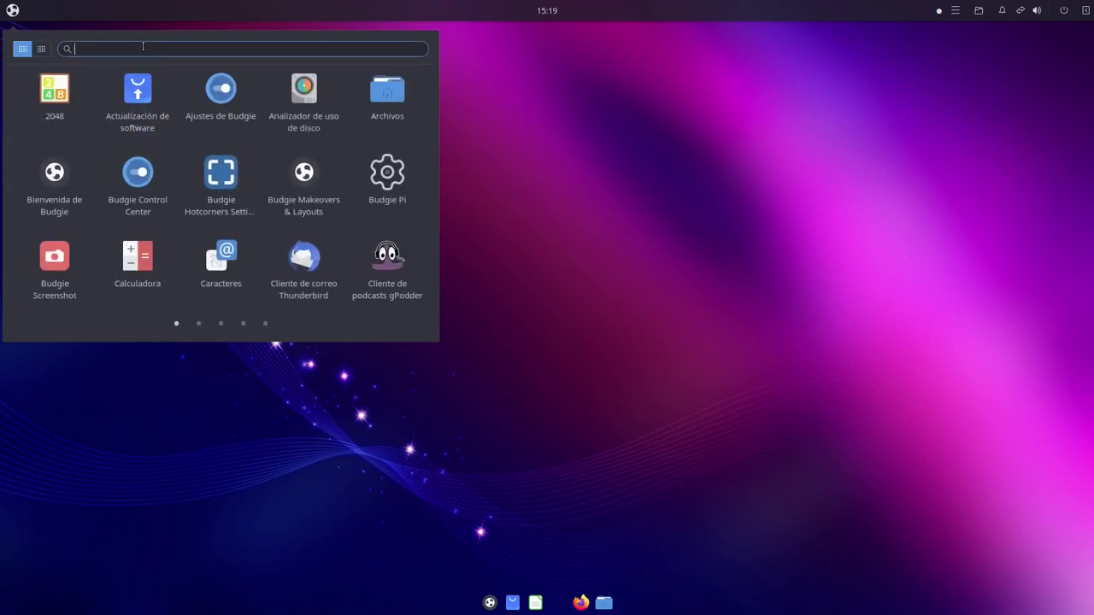
Search 'ter' in the menu and launch Tilix from the results
text(ter)
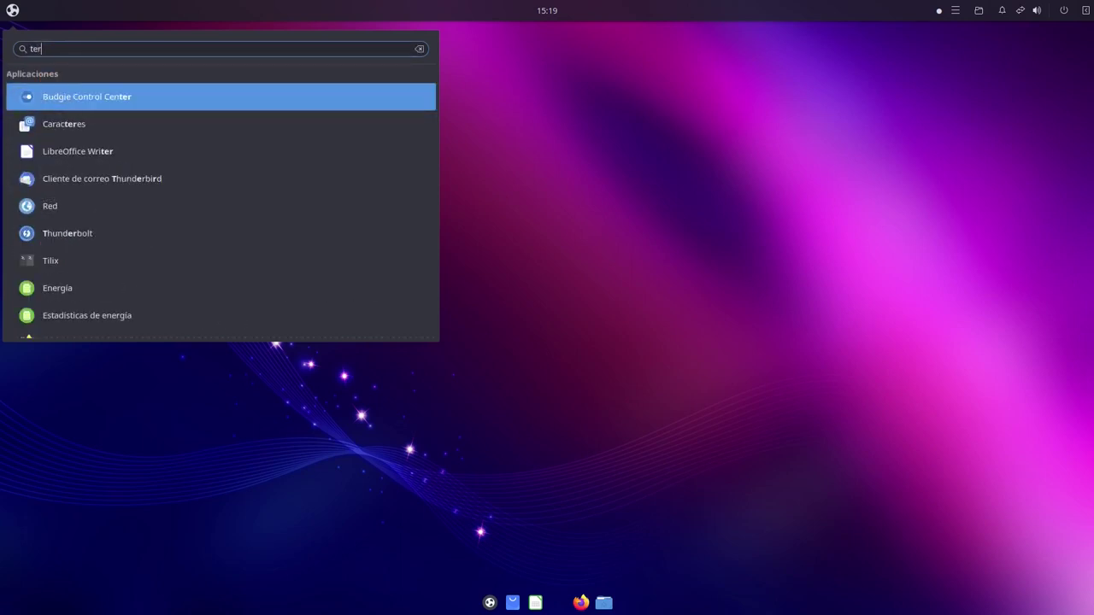
key(Down)
key(Down)
key(Down)
key(Down)
key(Down)
key(Down)
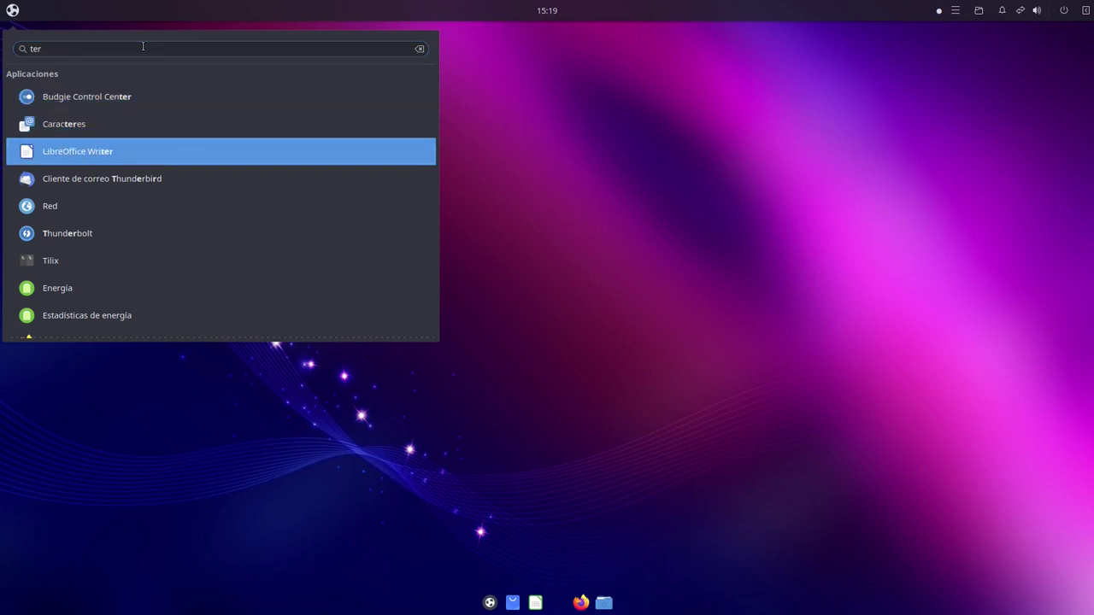
key(Up)
key(Down)
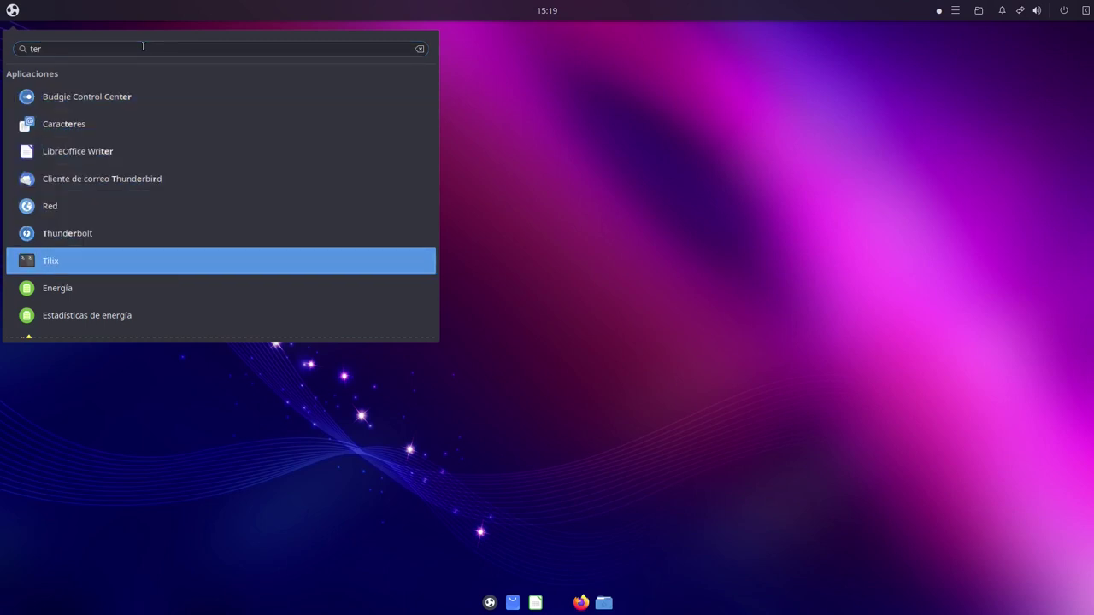
key(Return)
drag(284, 40, 665, 277)
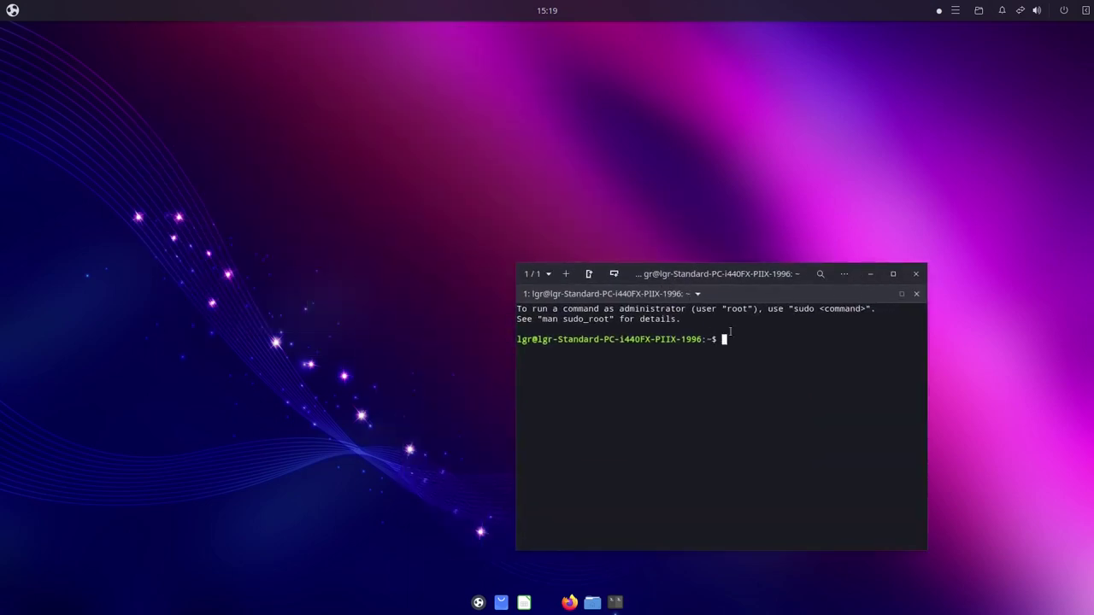
Install htop and neofetch with 'sudo apt install htop neofetch'
drag(765, 286, 556, 221)
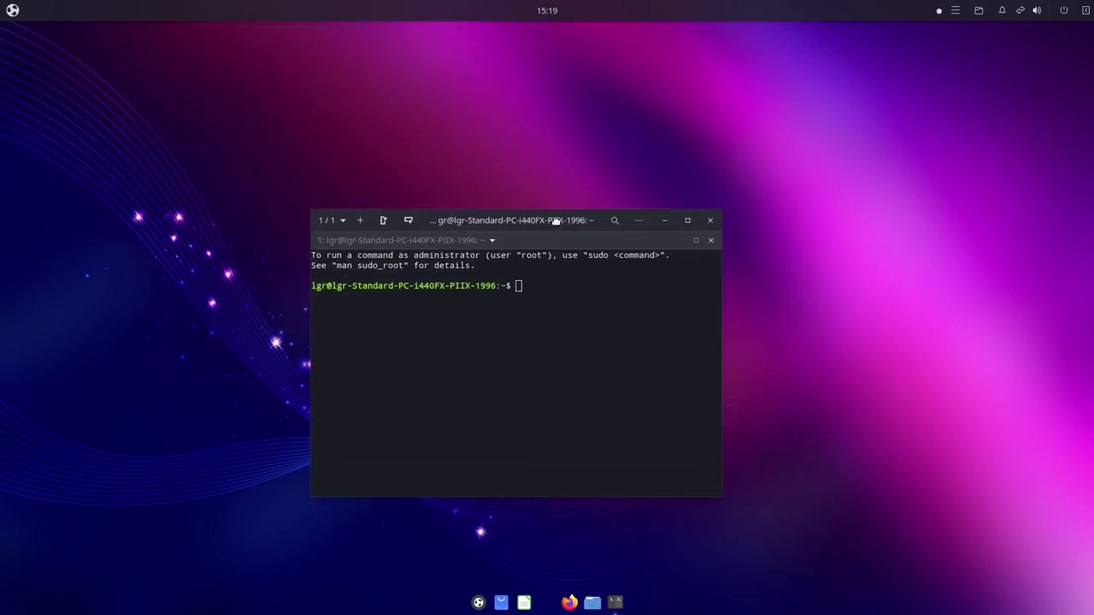
text(sudo apt )
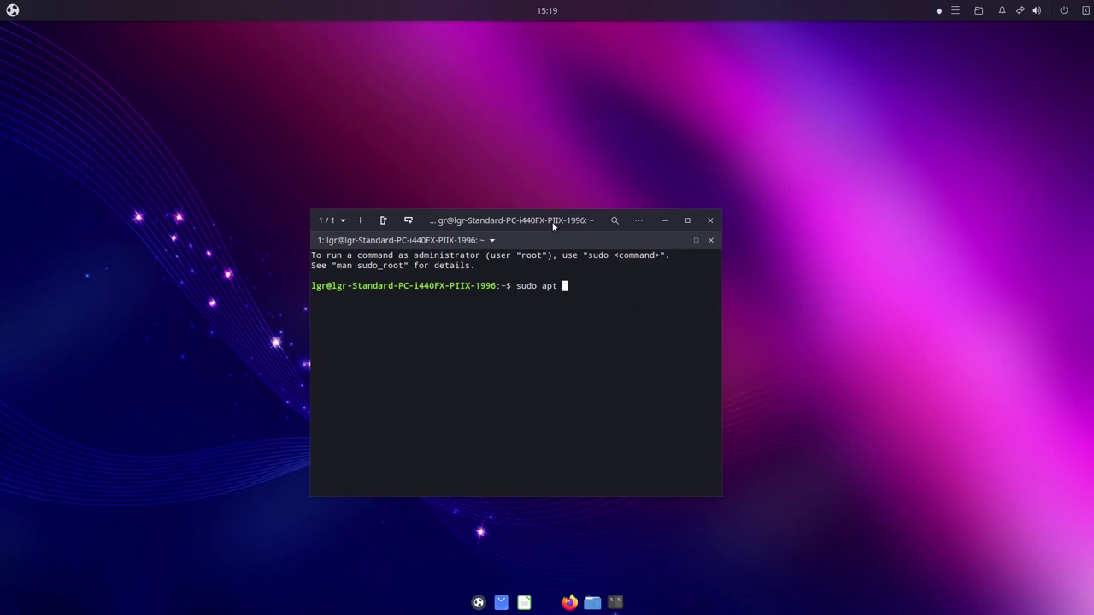
text(install htop neofetch)
key(Return)
key(Return)
key(Return)
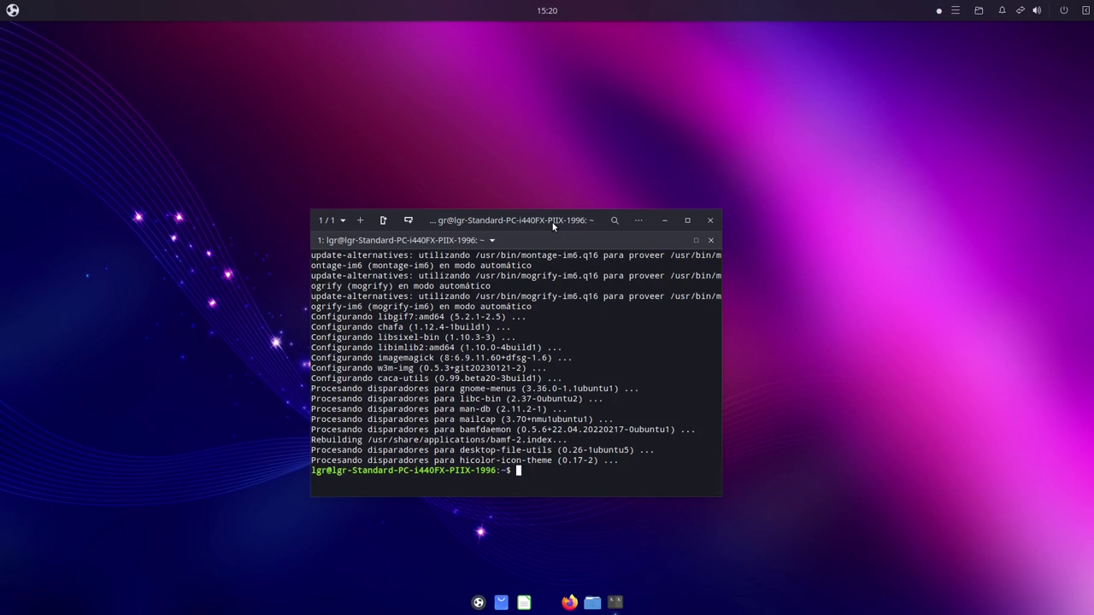
Run htop and widen the Tilix window to the screen's right edge
text(top)
key(Return)
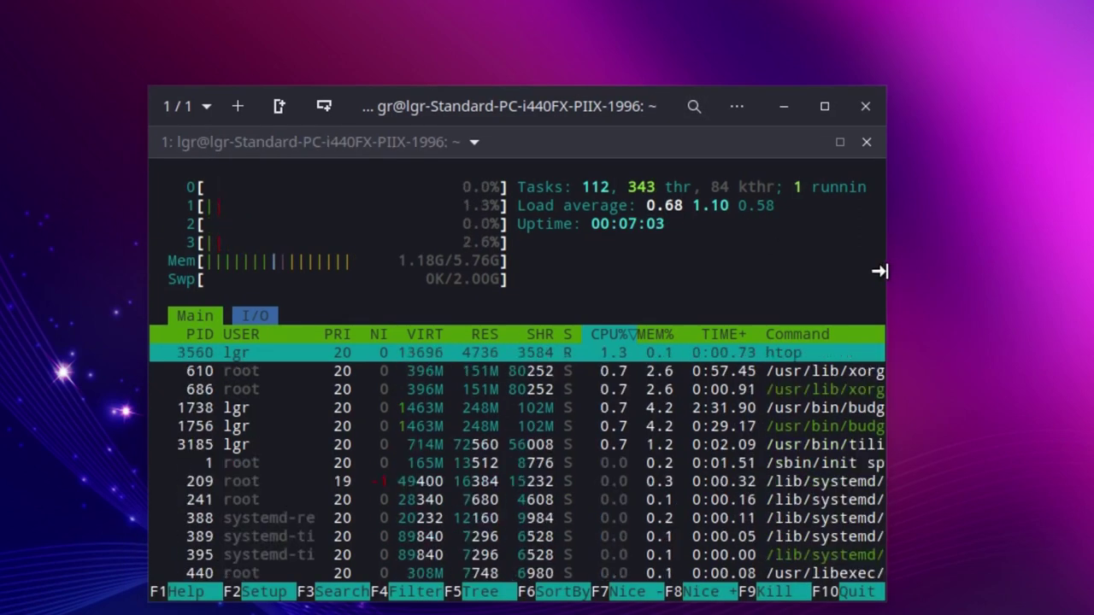
drag(881, 271, 1093, 265)
drag(1063, 99, 777, 52)
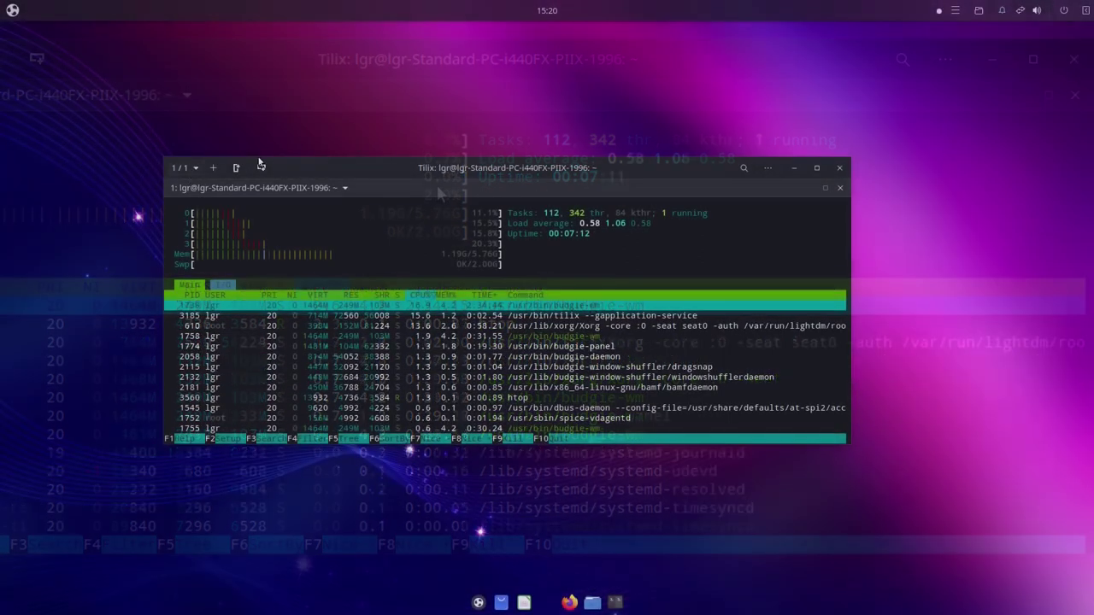
click(213, 168)
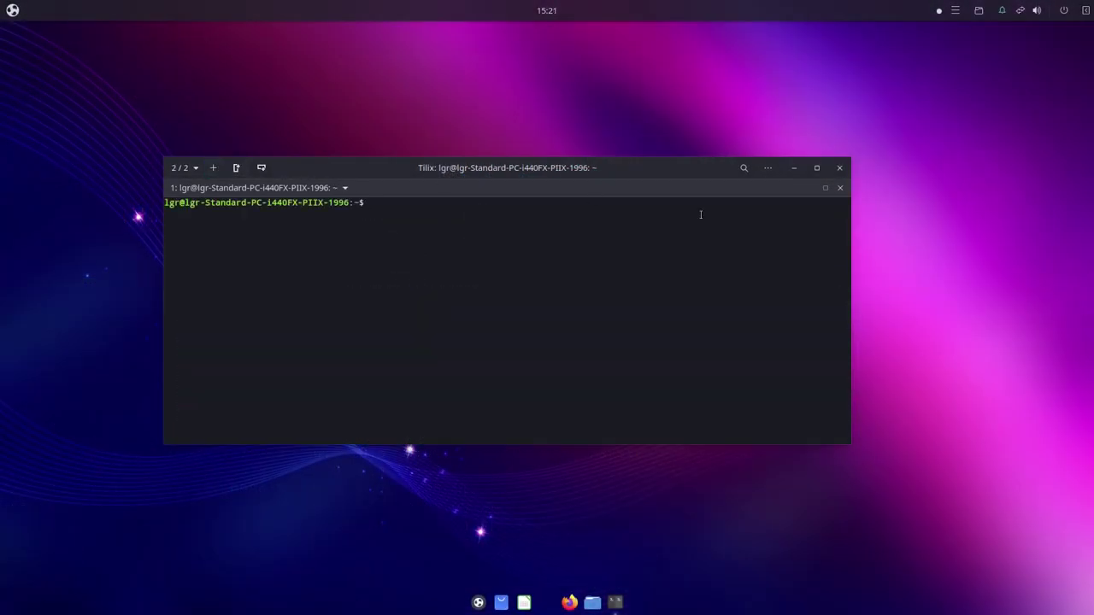
Run neofetch, then 'snap list', in the new Tilix session
text(neofecth)
key(BackSpace)
key(BackSpace)
key(BackSpace)
text(tch)
key(Return)
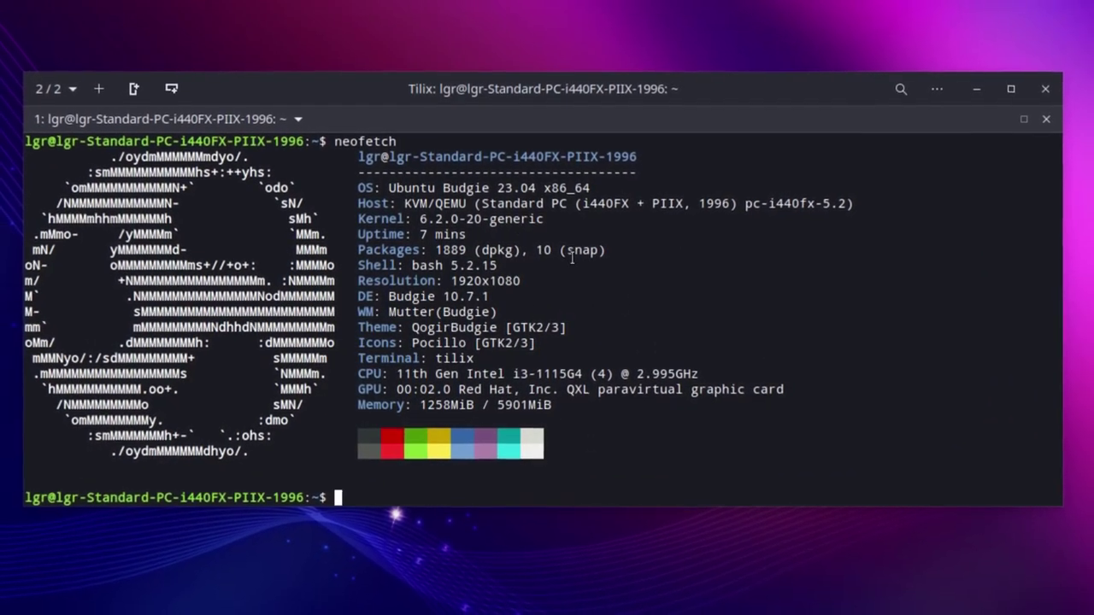
text(snap lis)
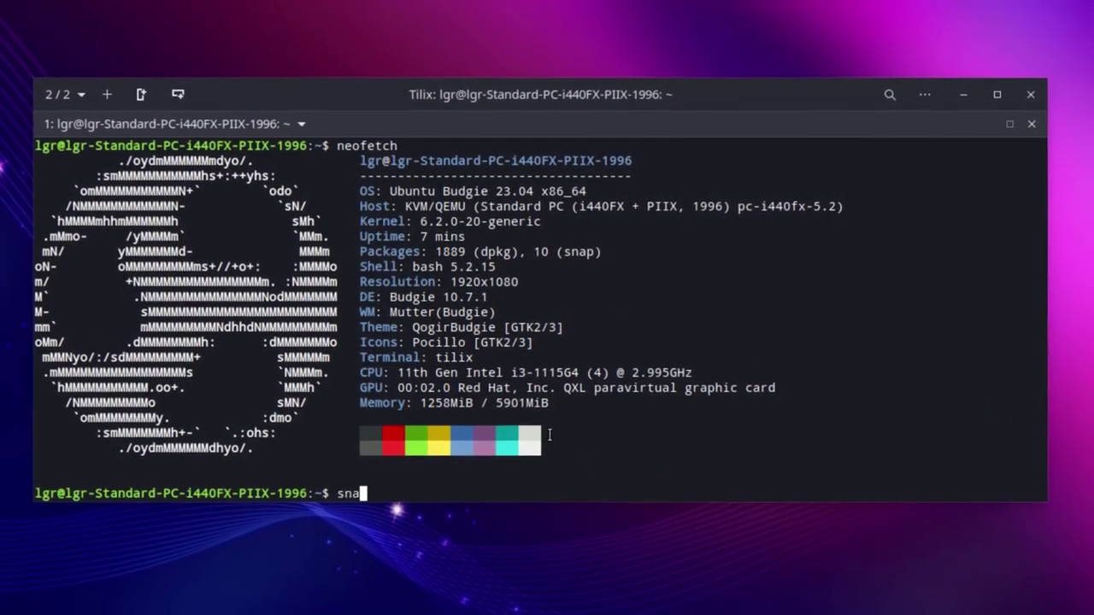
text(t)
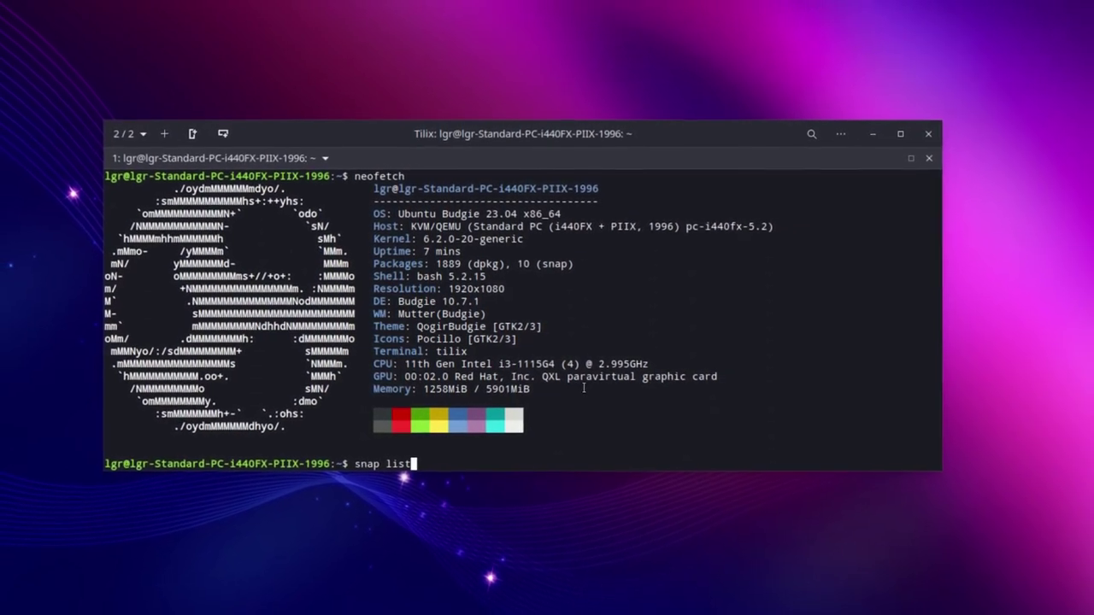
key(Return)
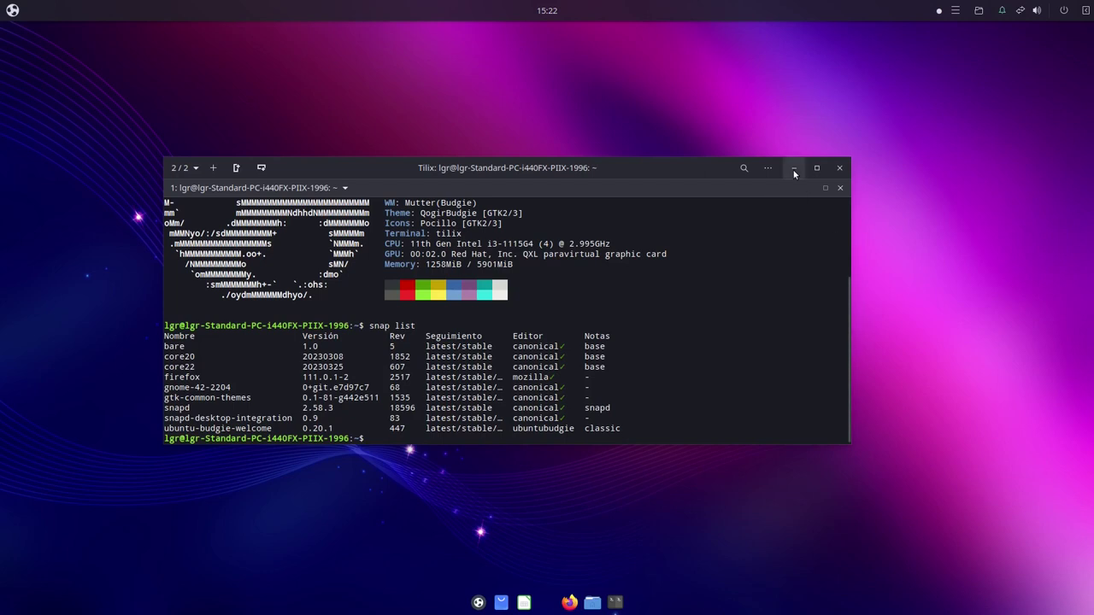
Minimize Tilix, launch Writer and Archivos, dismiss the tip dialog, then close Writer
click(794, 171)
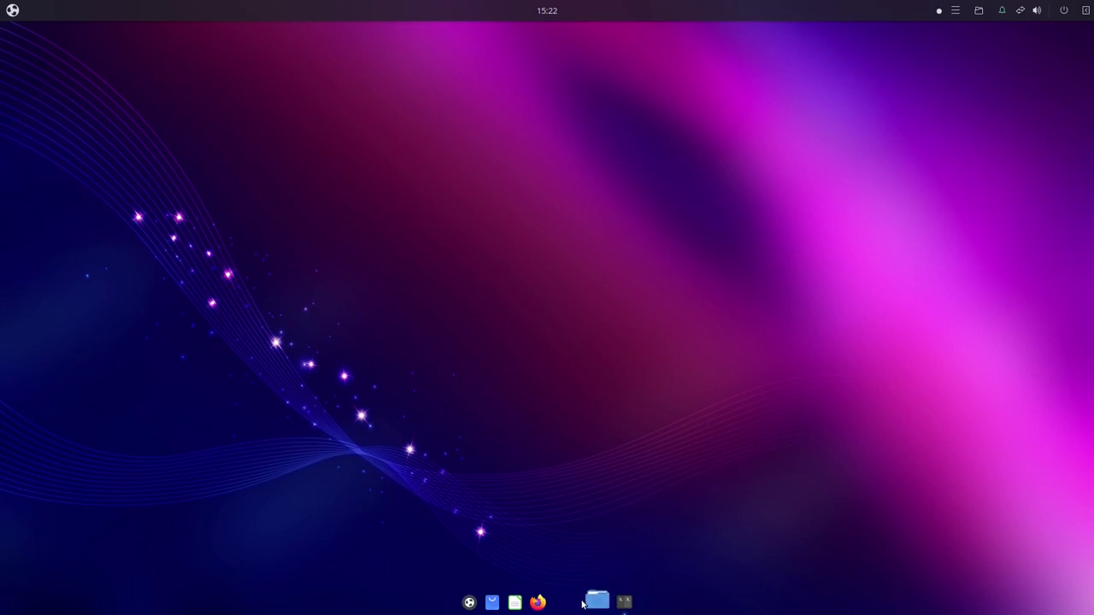
click(584, 603)
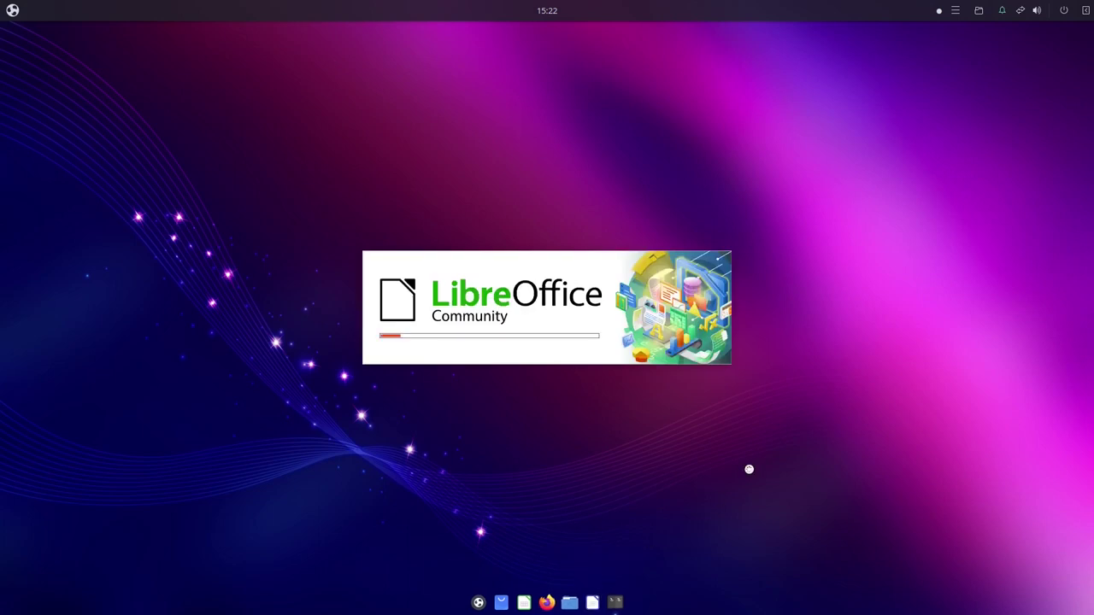
click(567, 602)
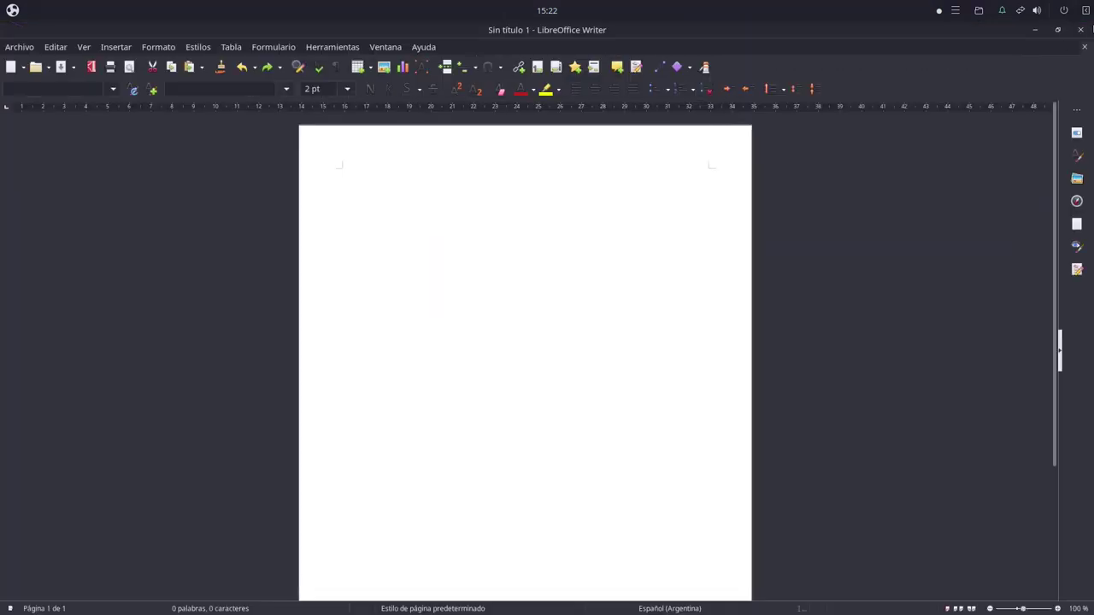
click(649, 395)
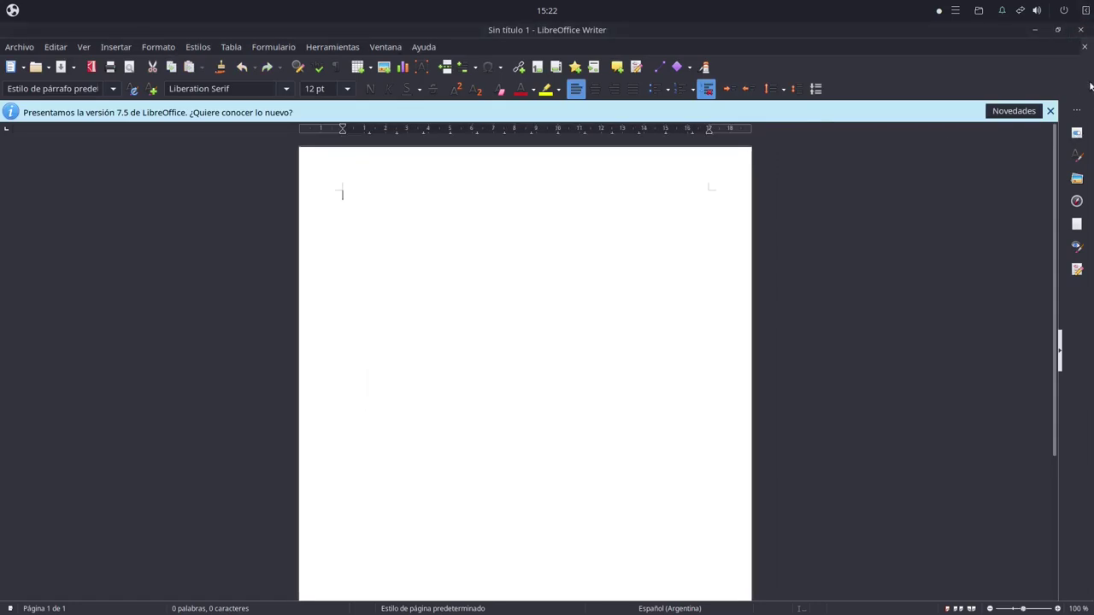
click(1082, 30)
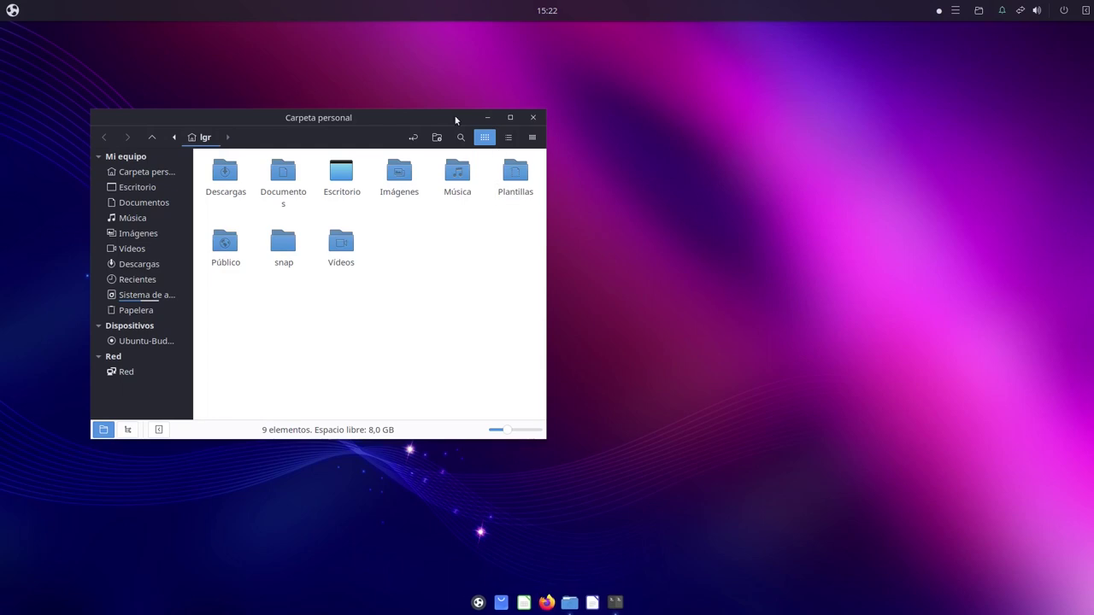
Maximize the home folder window and cycle through compact, list, then back to icon view
drag(461, 117, 827, 183)
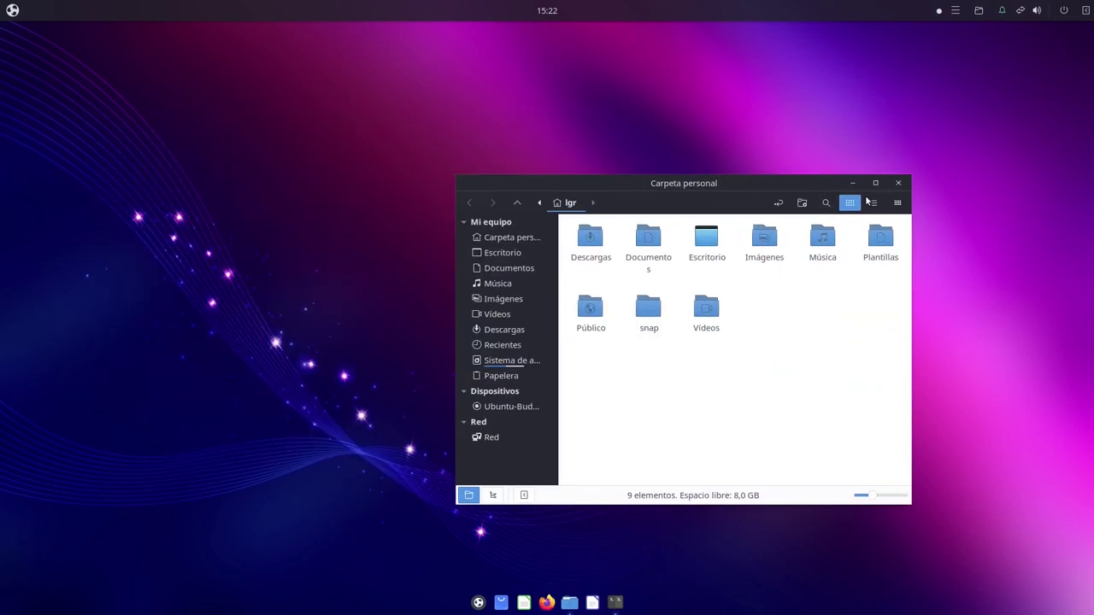
click(866, 183)
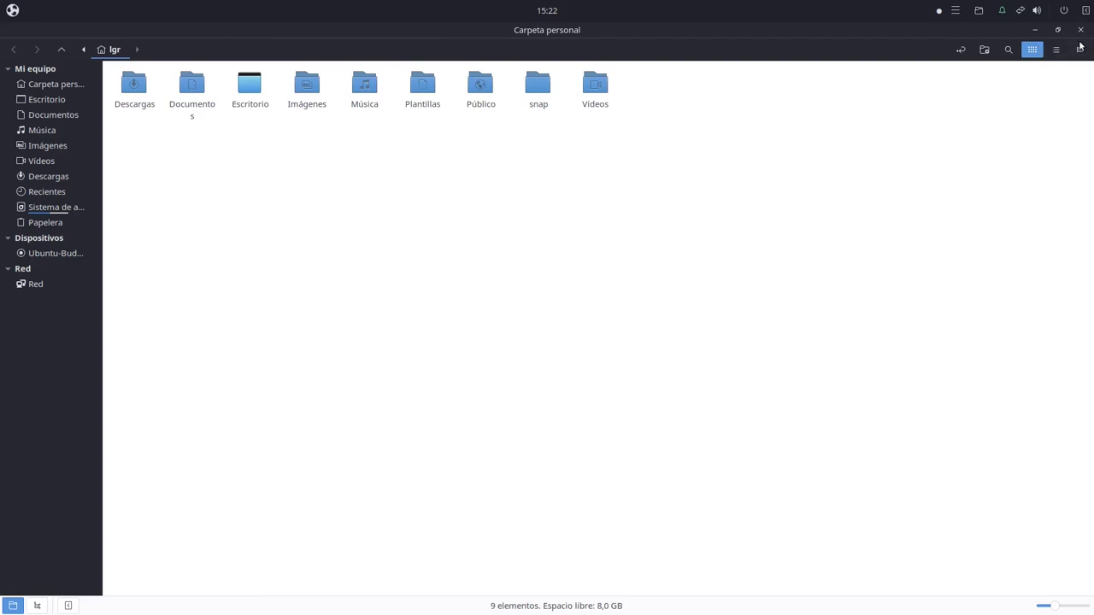
click(1080, 51)
click(1057, 50)
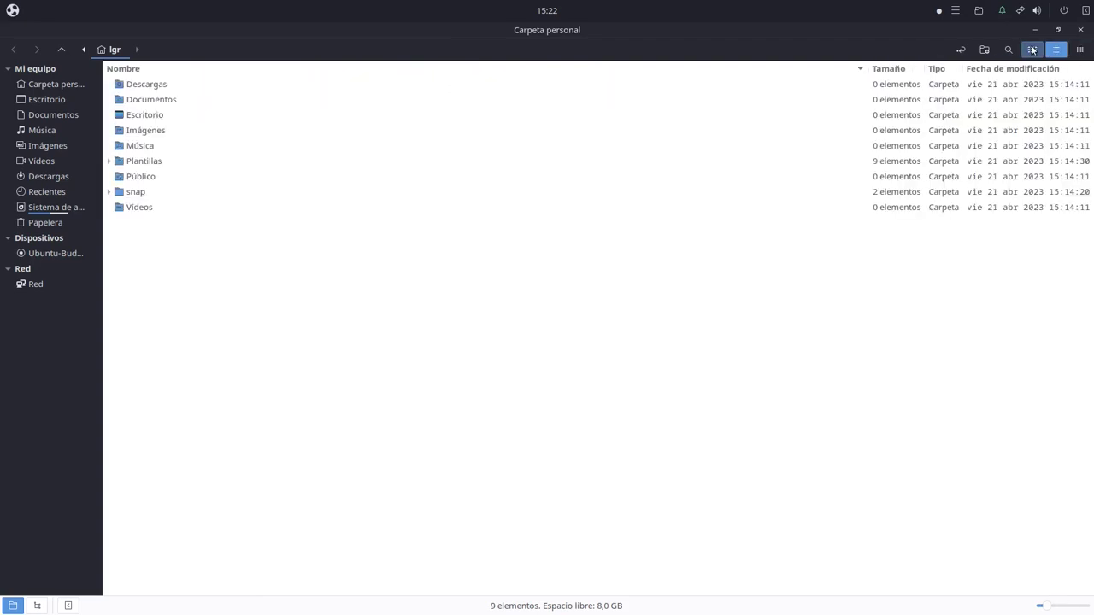
click(1033, 49)
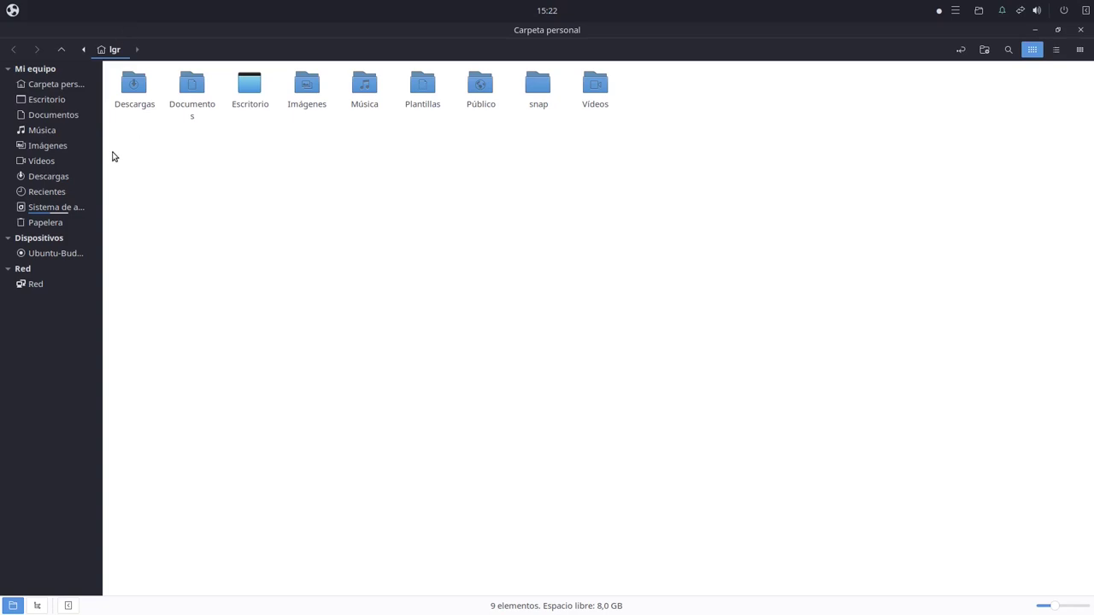
Widen the sidebar to show full place names, then restore the window in the upper centre
drag(103, 154, 160, 159)
double_click(633, 31)
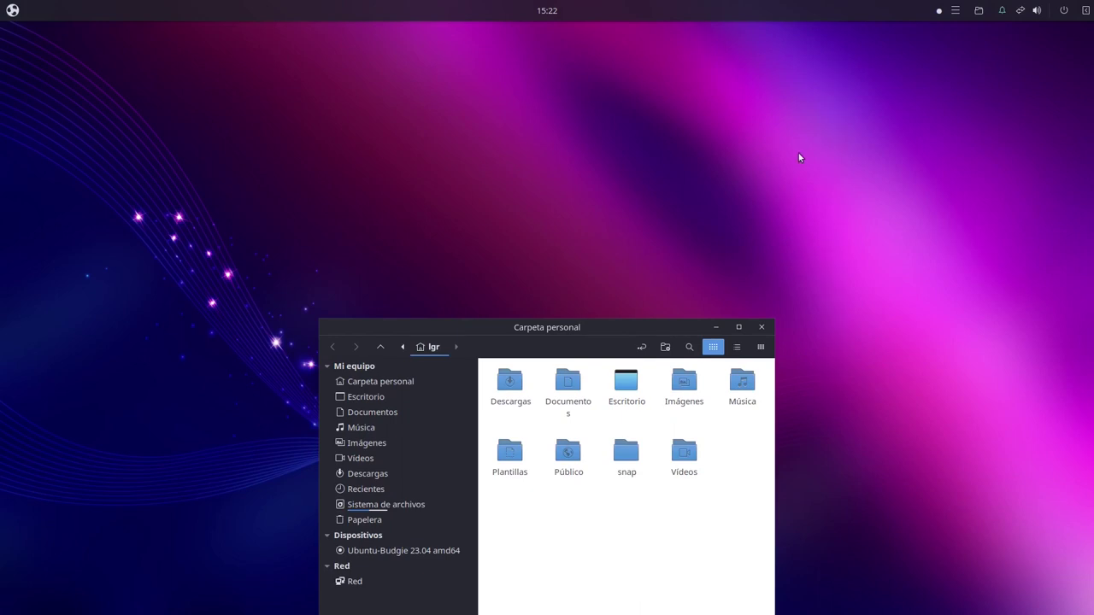
drag(664, 341, 638, 157)
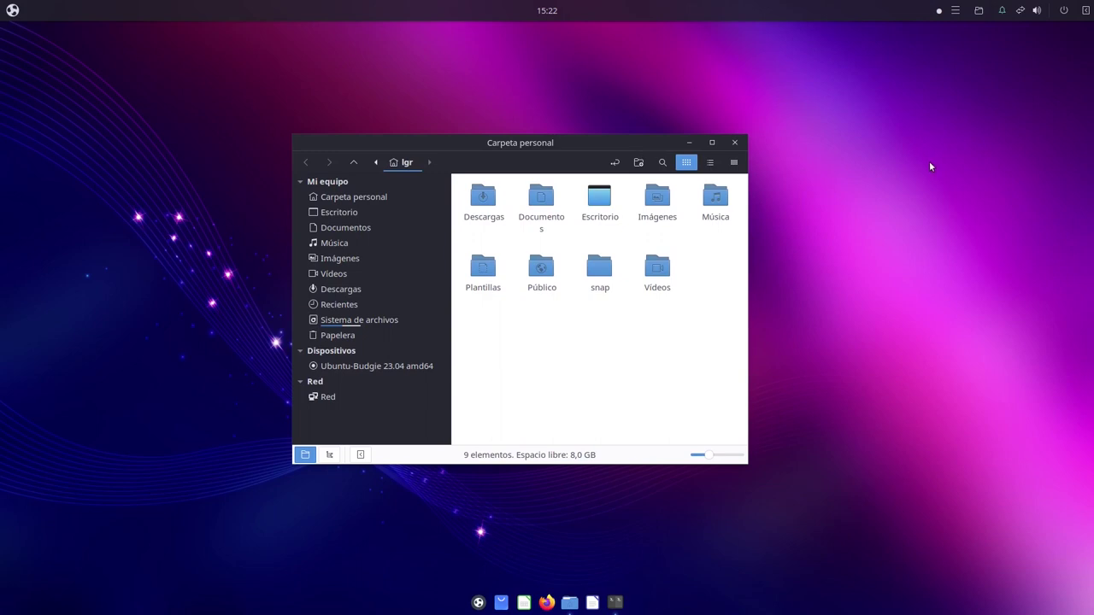
click(712, 142)
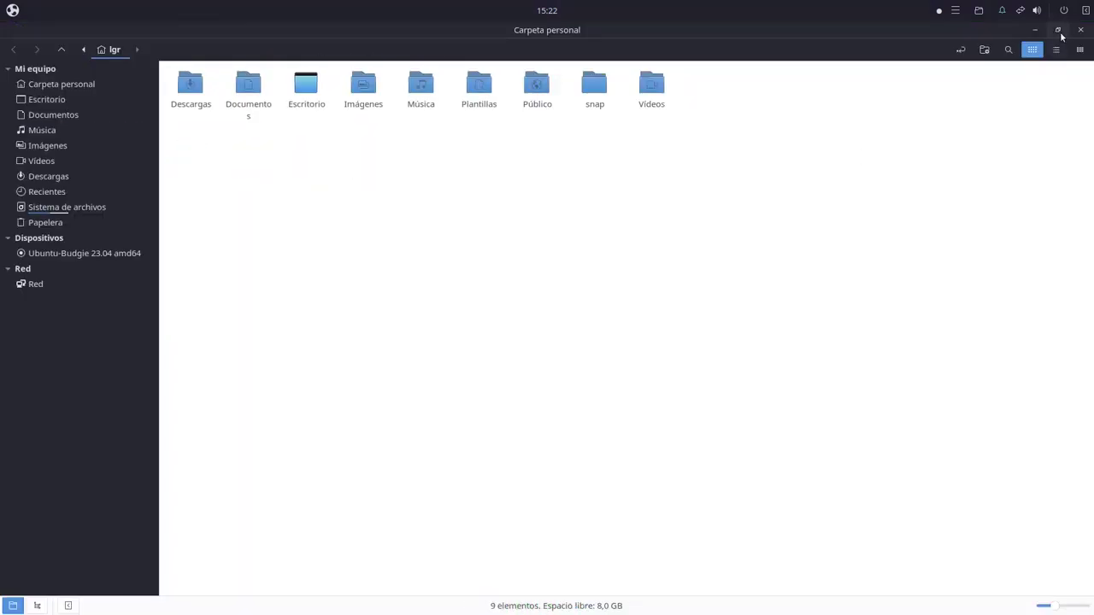
click(1058, 31)
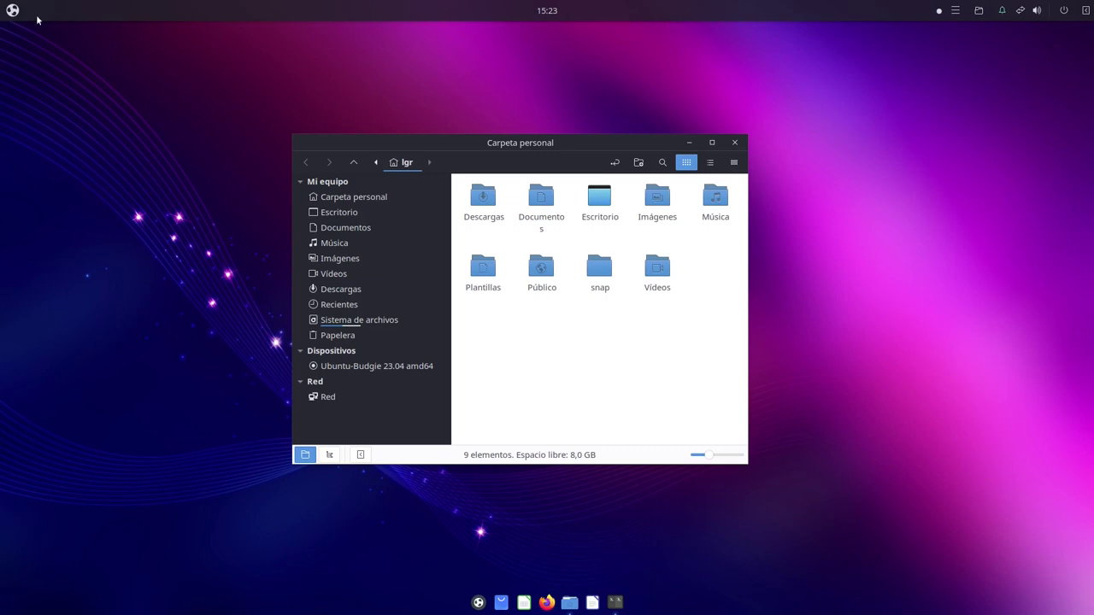
click(12, 10)
click(14, 10)
click(13, 10)
click(379, 118)
click(442, 30)
click(1089, 10)
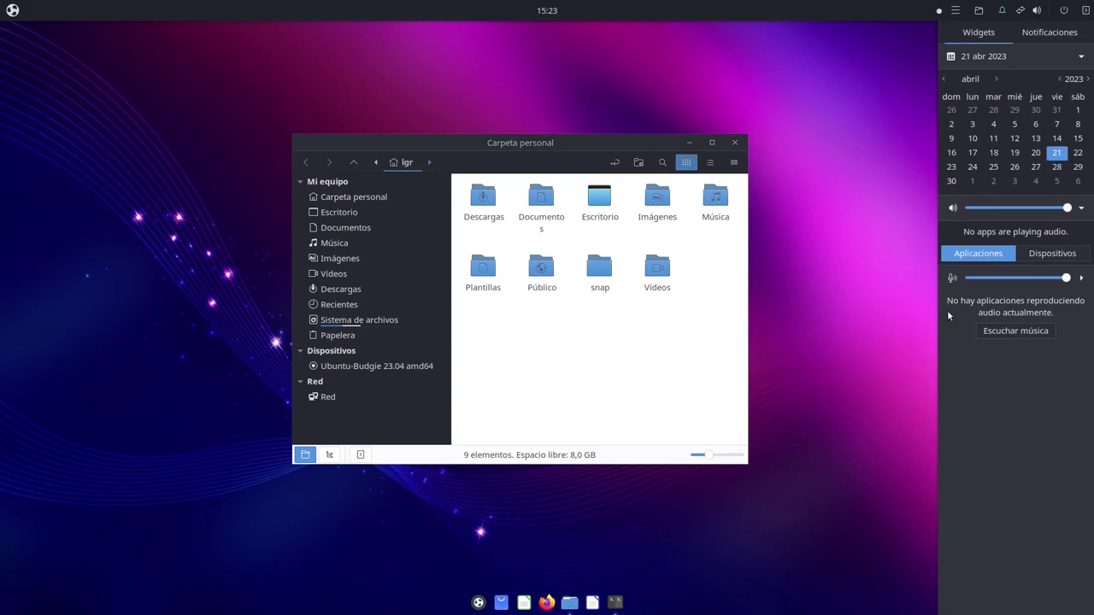
click(1049, 32)
click(978, 32)
click(1087, 11)
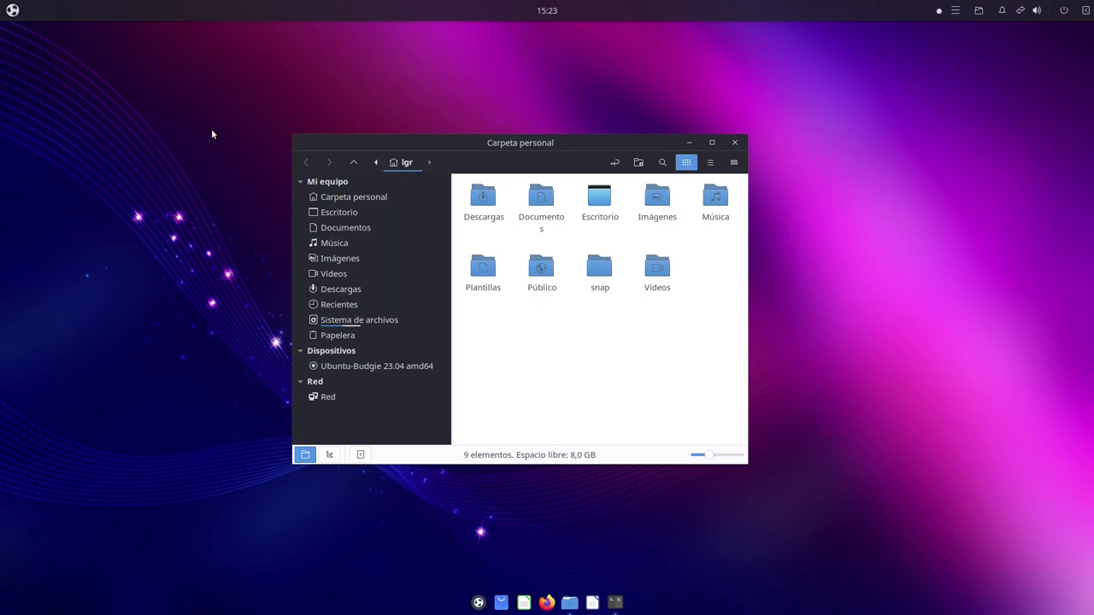
Close the home folder window and choose 'Cambiar el fondo del escritorio' from the desktop menu
click(735, 141)
right_click(500, 225)
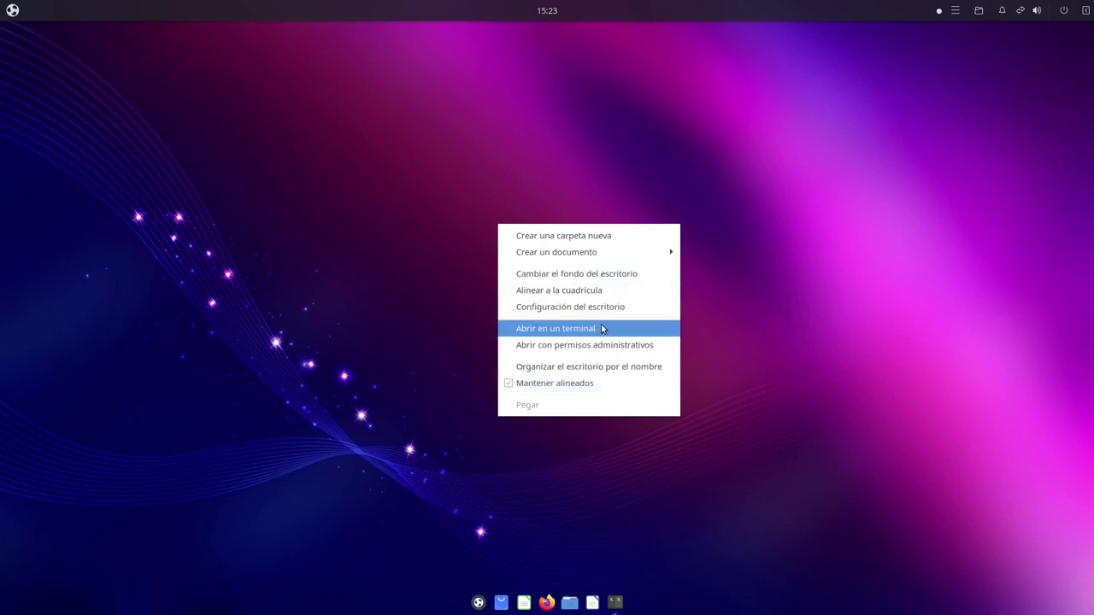
mouse_move(595, 259)
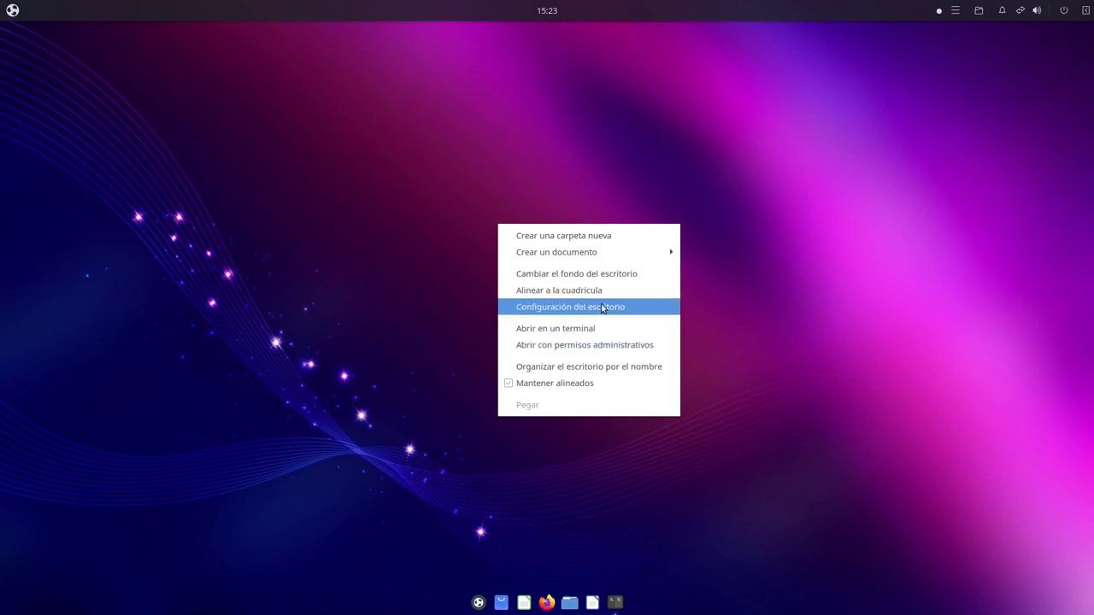
click(605, 278)
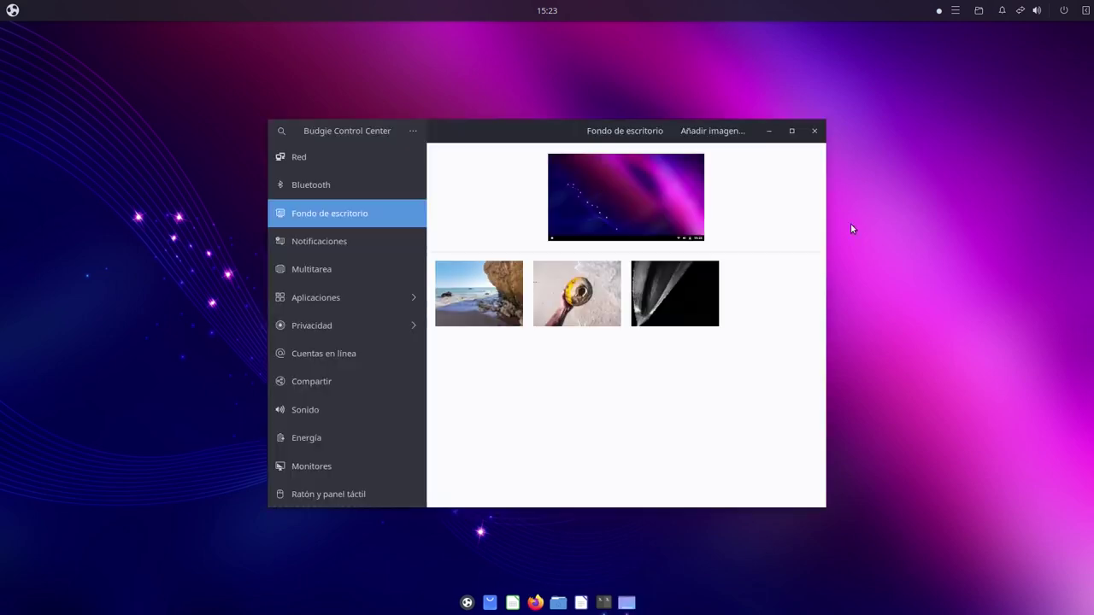
Set the beach photo as wallpaper, browse the thumbnails, then apply the shutters photo
click(485, 305)
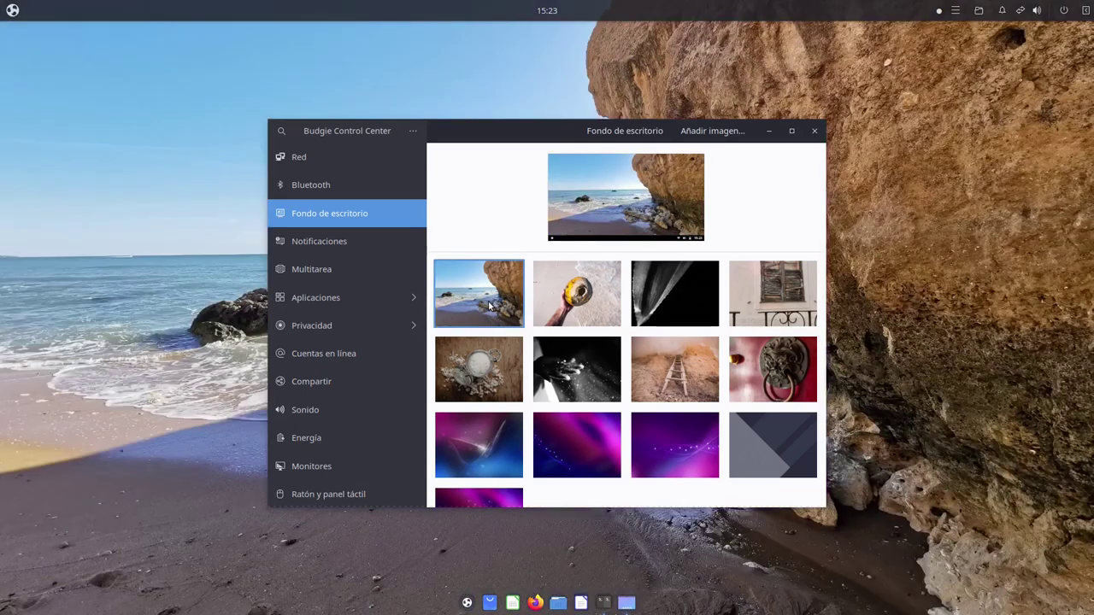
key(Right)
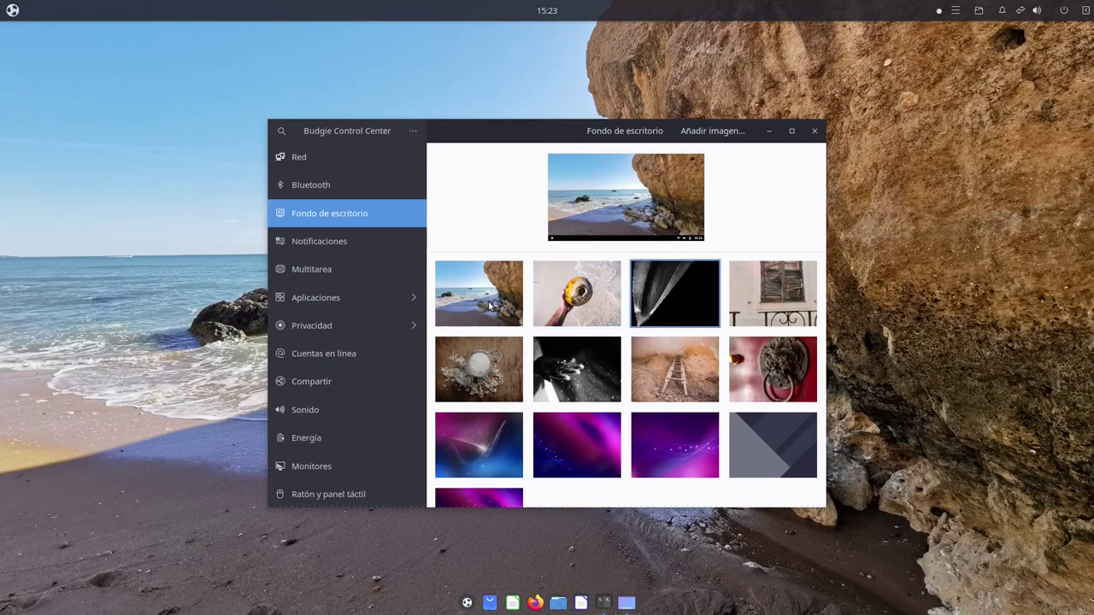
key(Right)
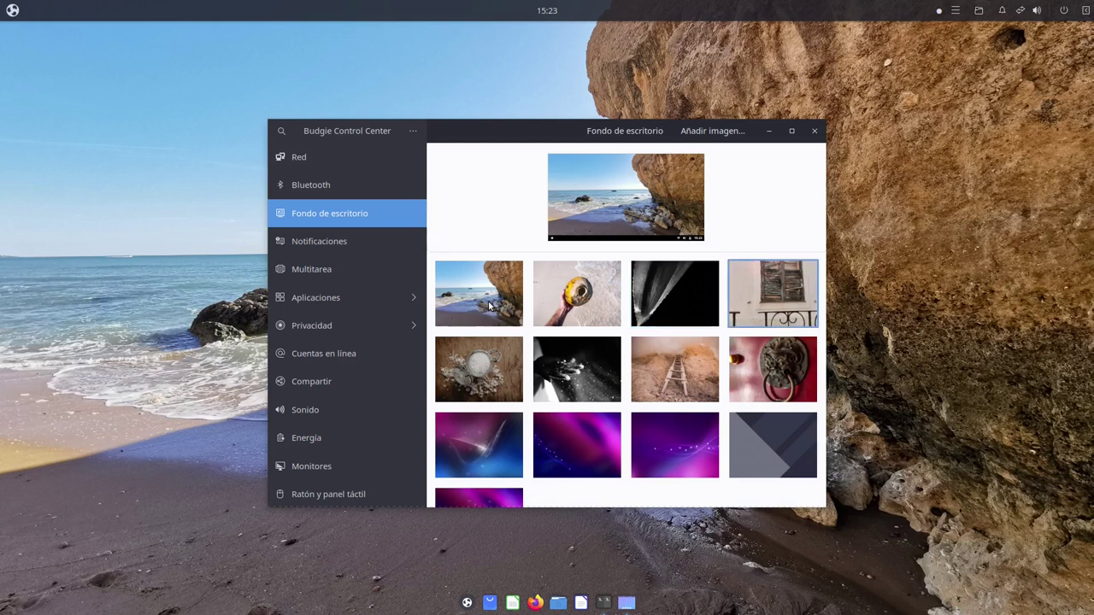
key(Down)
key(Left)
key(Right)
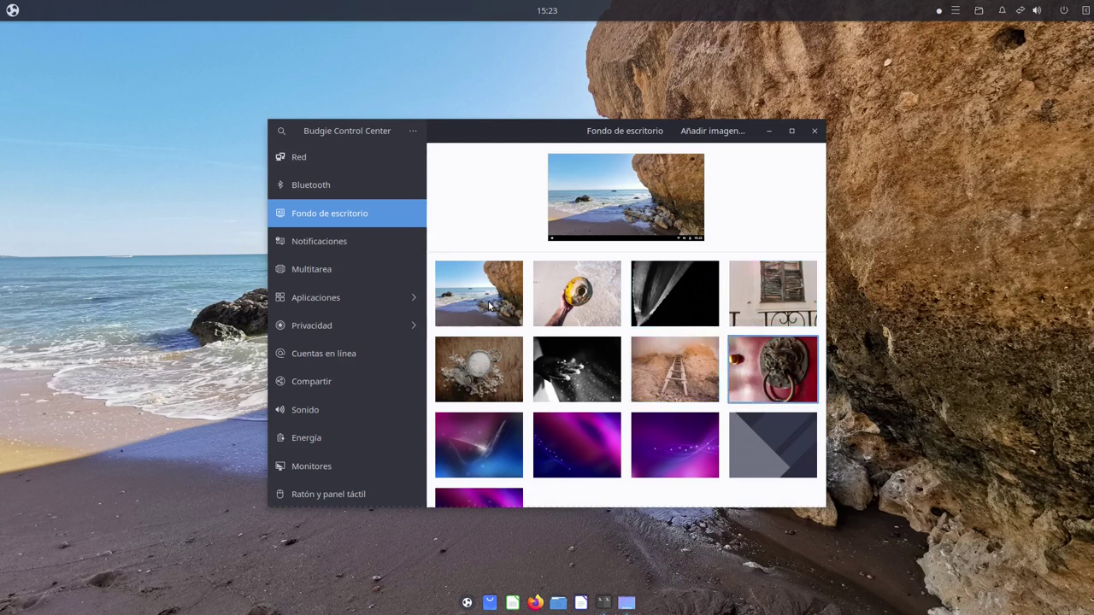
click(785, 290)
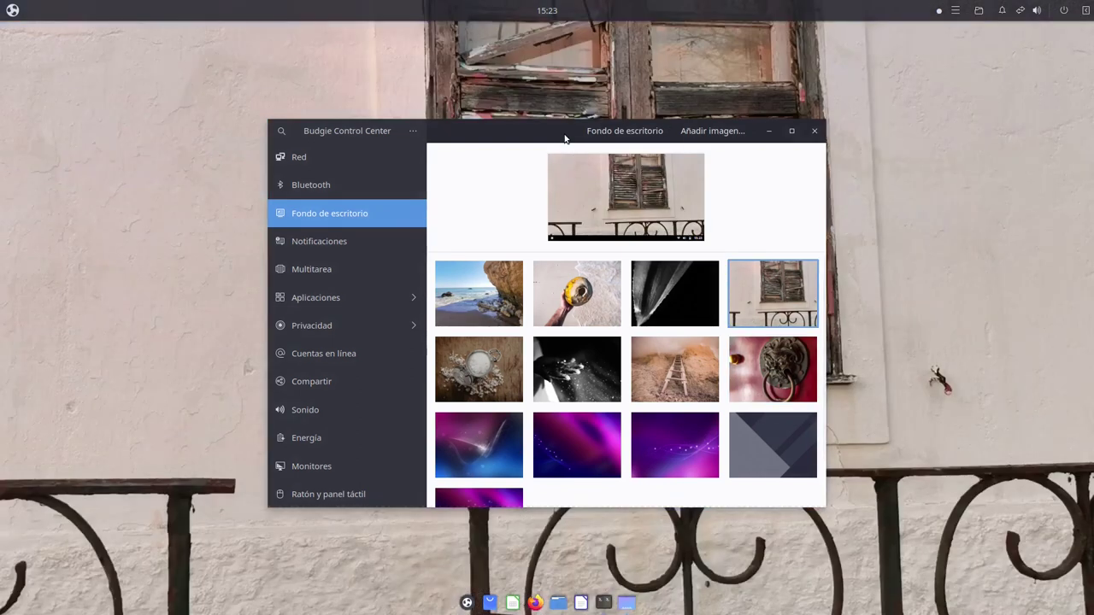
Try the ladder and salt-jar photos, then settle on the blue and pink streak wallpaper
drag(564, 137, 845, 236)
click(892, 506)
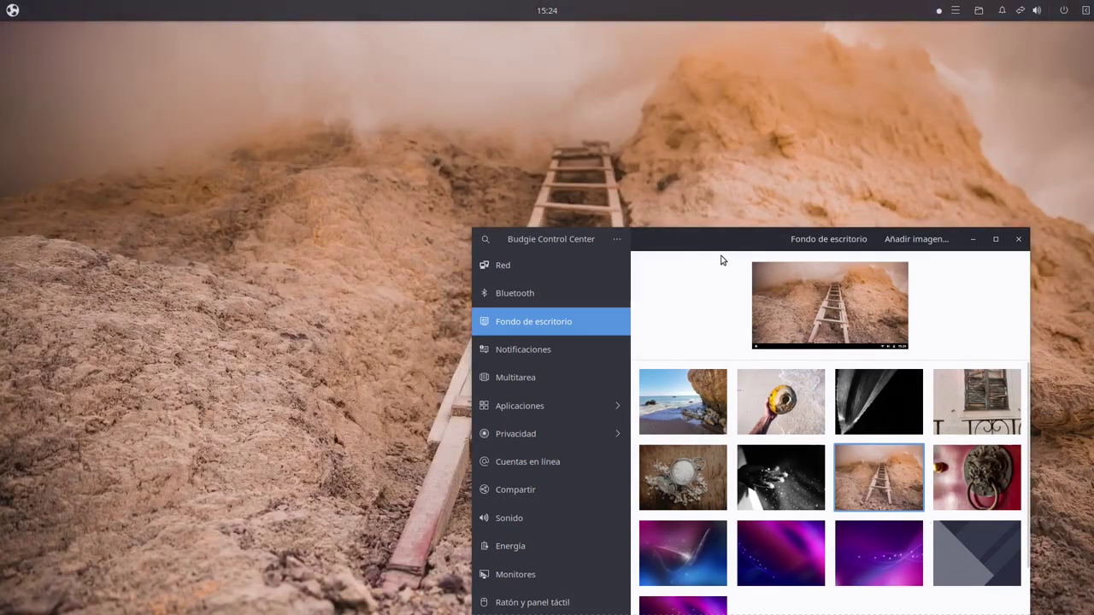
drag(720, 246, 753, 176)
click(697, 426)
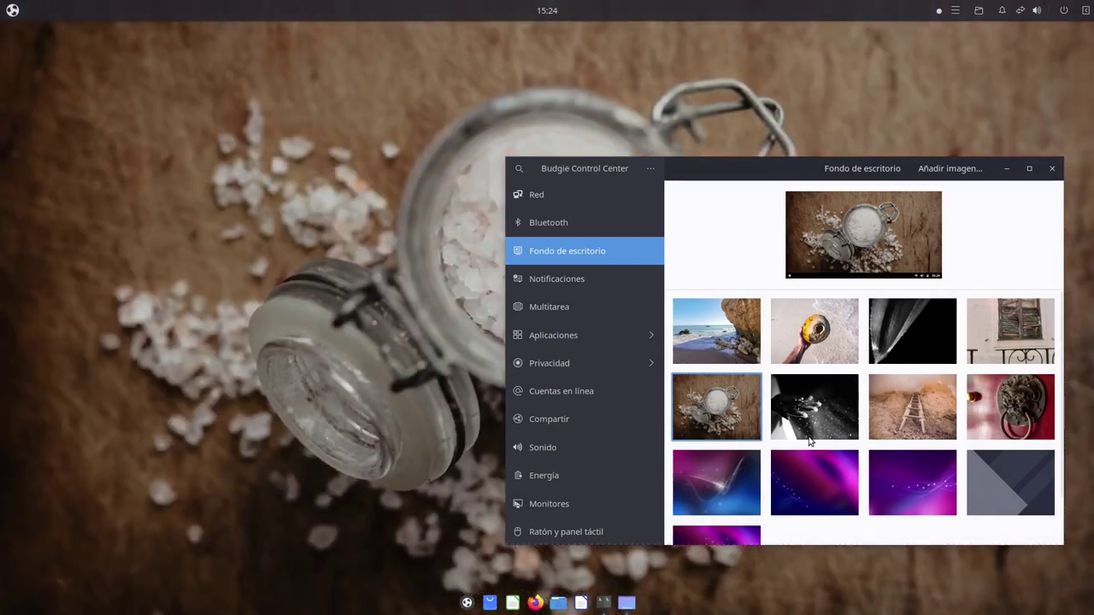
scroll(799, 389, down, 1)
click(724, 431)
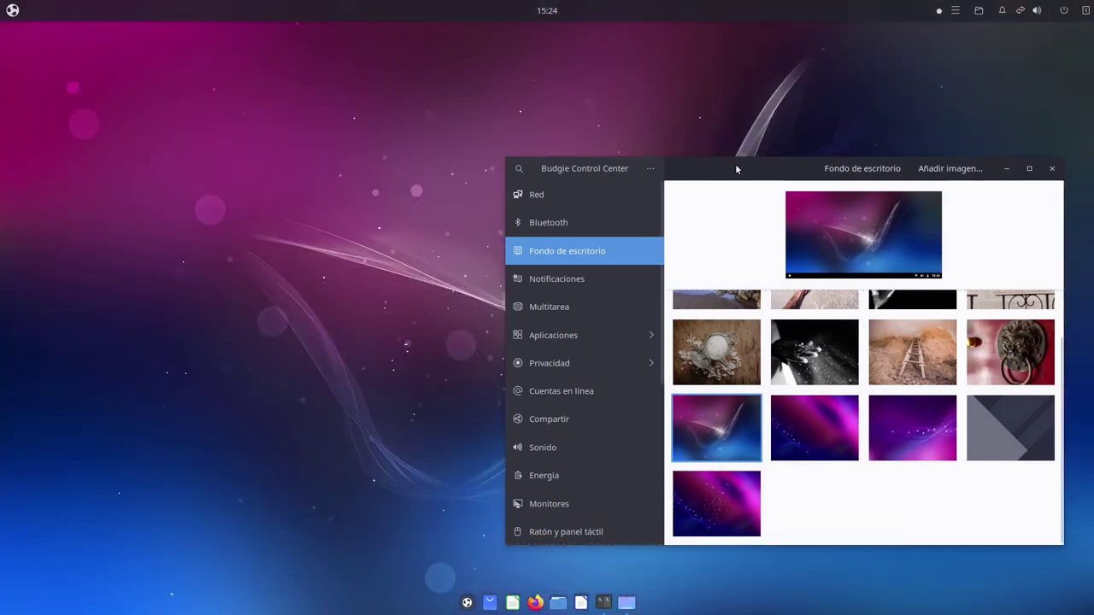
mouse_move(714, 175)
mouse_down()
mouse_move(566, 506)
mouse_move(707, 139)
mouse_up()
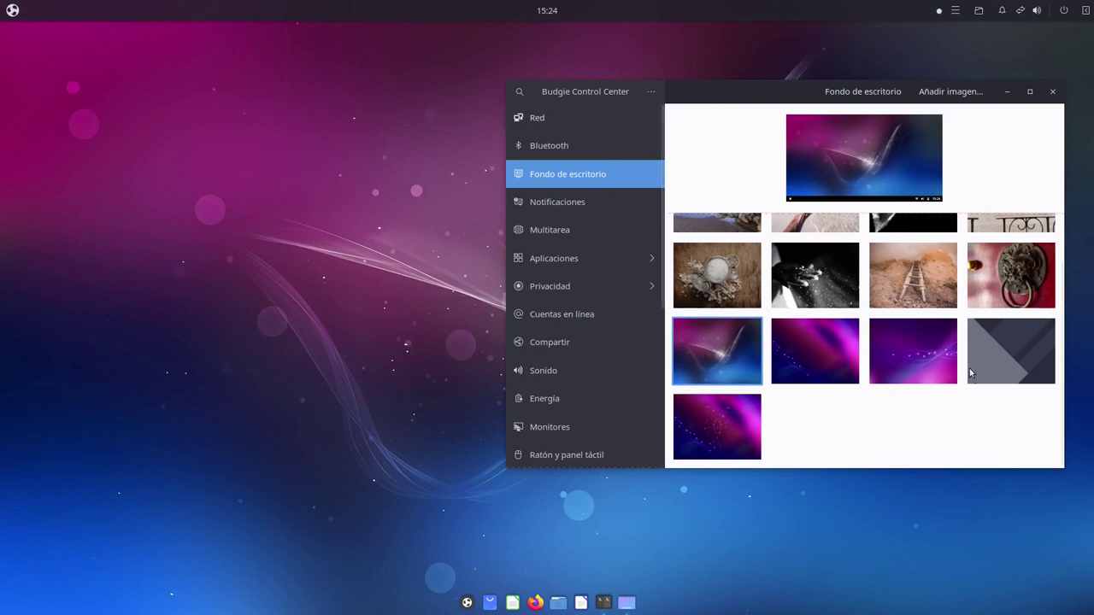
scroll(608, 352, down, 5)
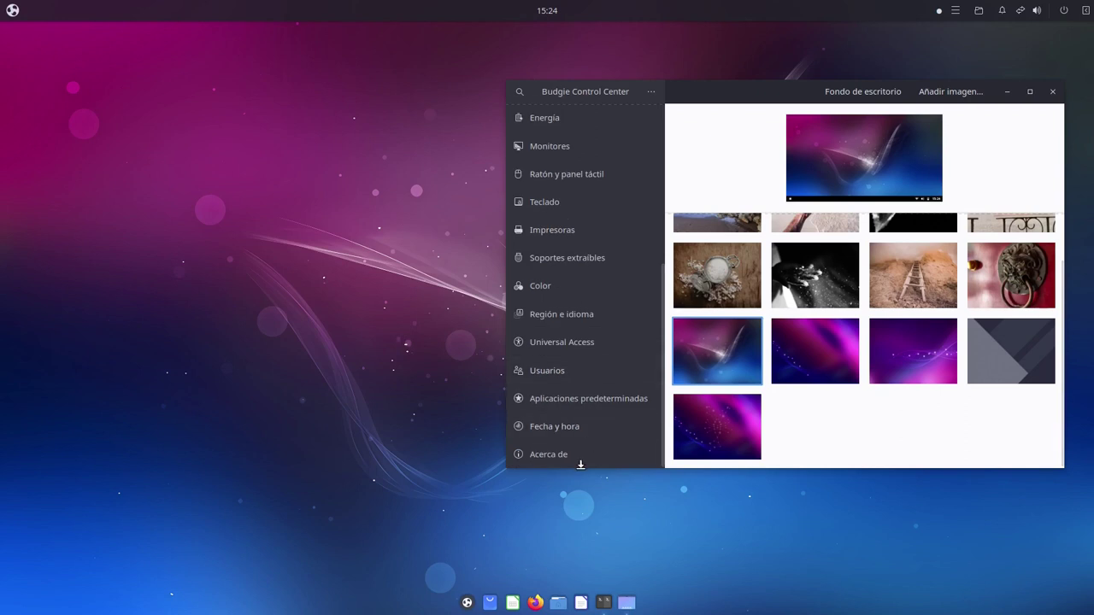
Open 'Acerca de' and scroll through 6,0 GiB memory, Budgie 10.7.1, Ubuntu 23.04 and kernel details
click(587, 454)
drag(891, 93, 708, 155)
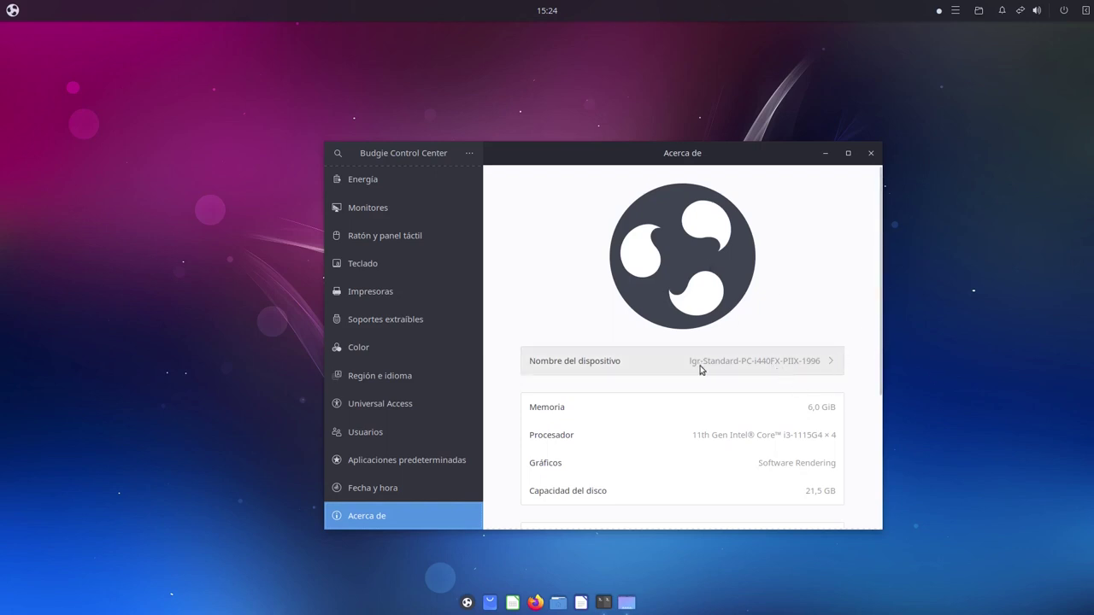
scroll(844, 429, down, 3)
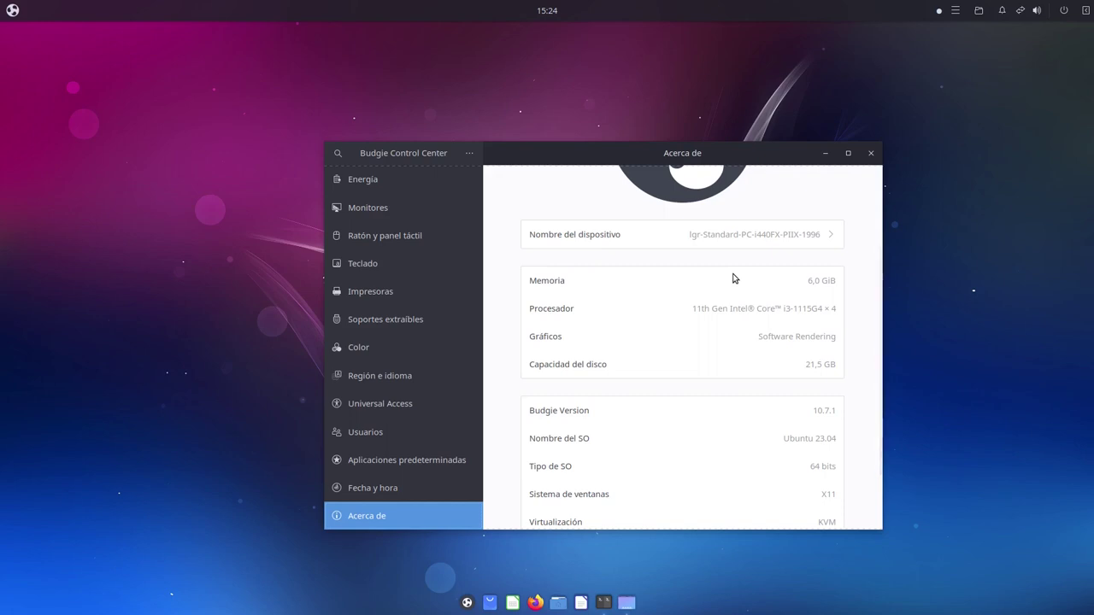
scroll(838, 440, down, 2)
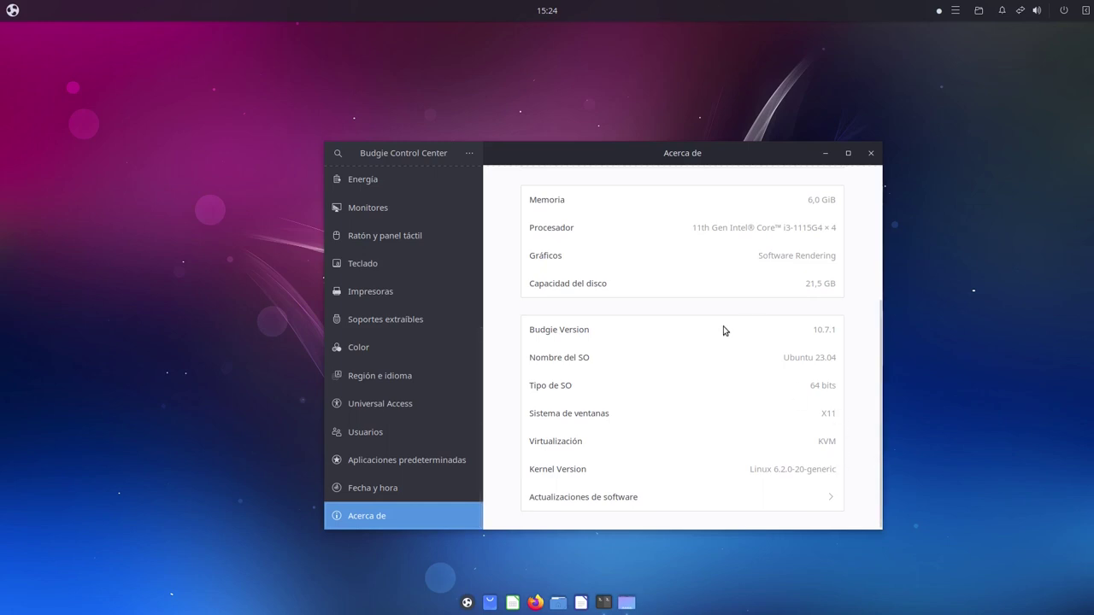
drag(603, 156, 537, 135)
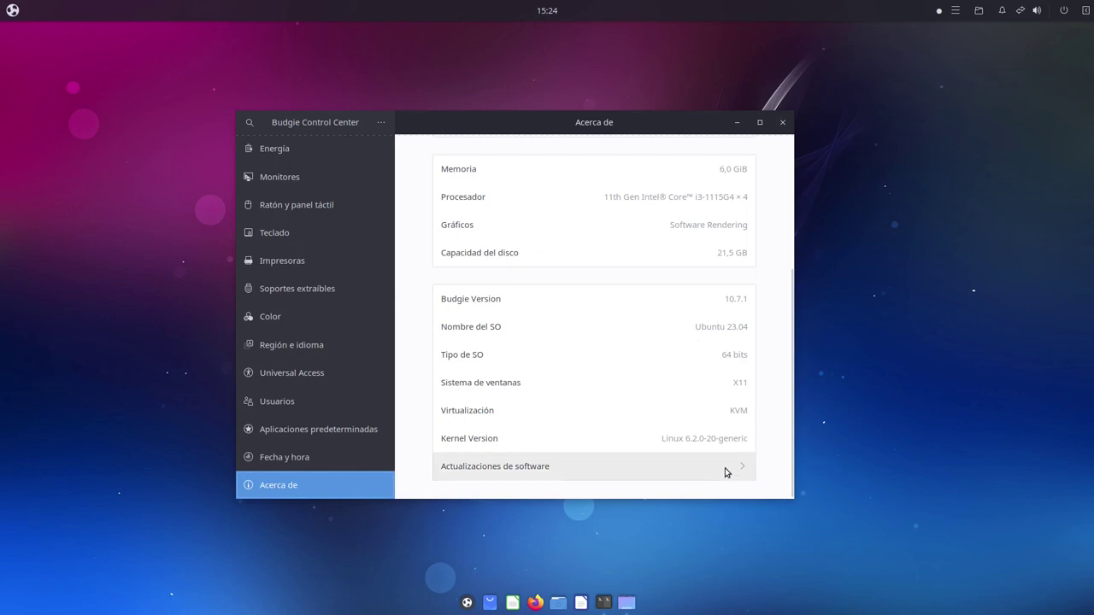
scroll(659, 378, up, 3)
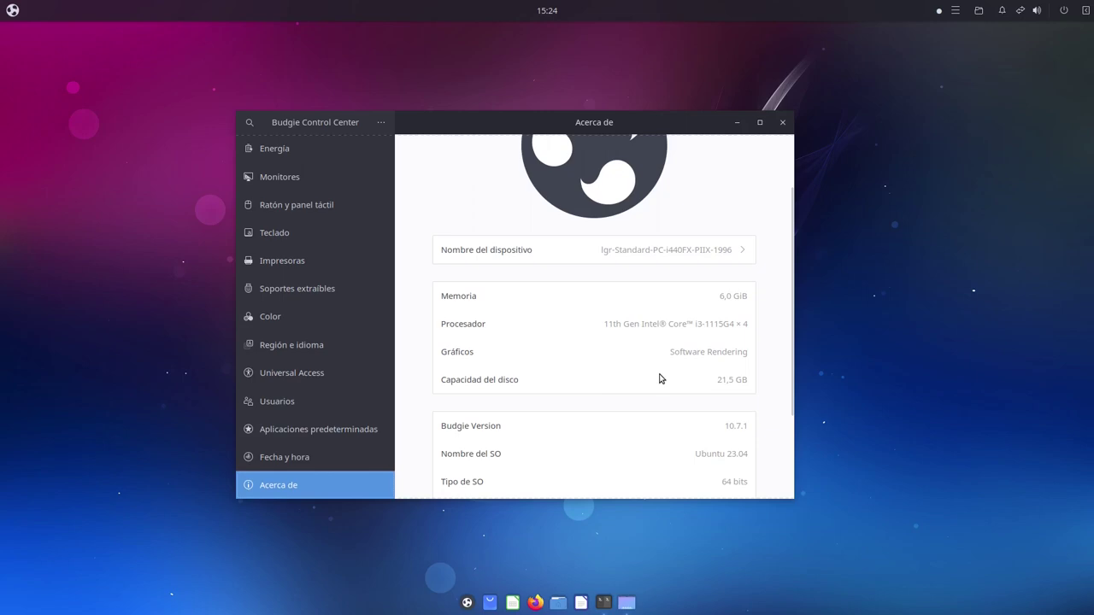
scroll(650, 378, up, 2)
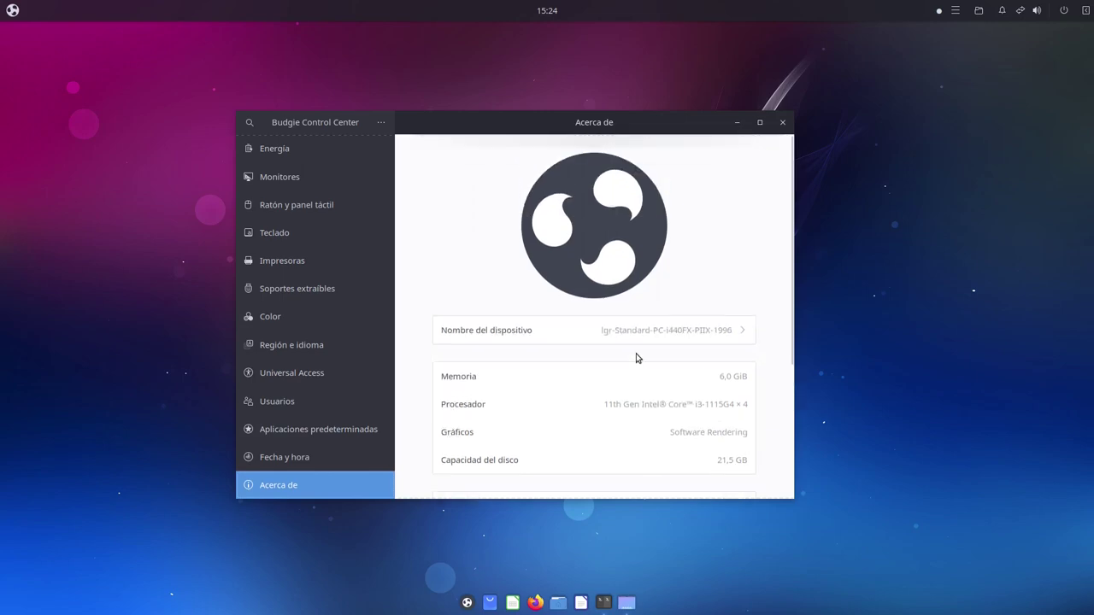